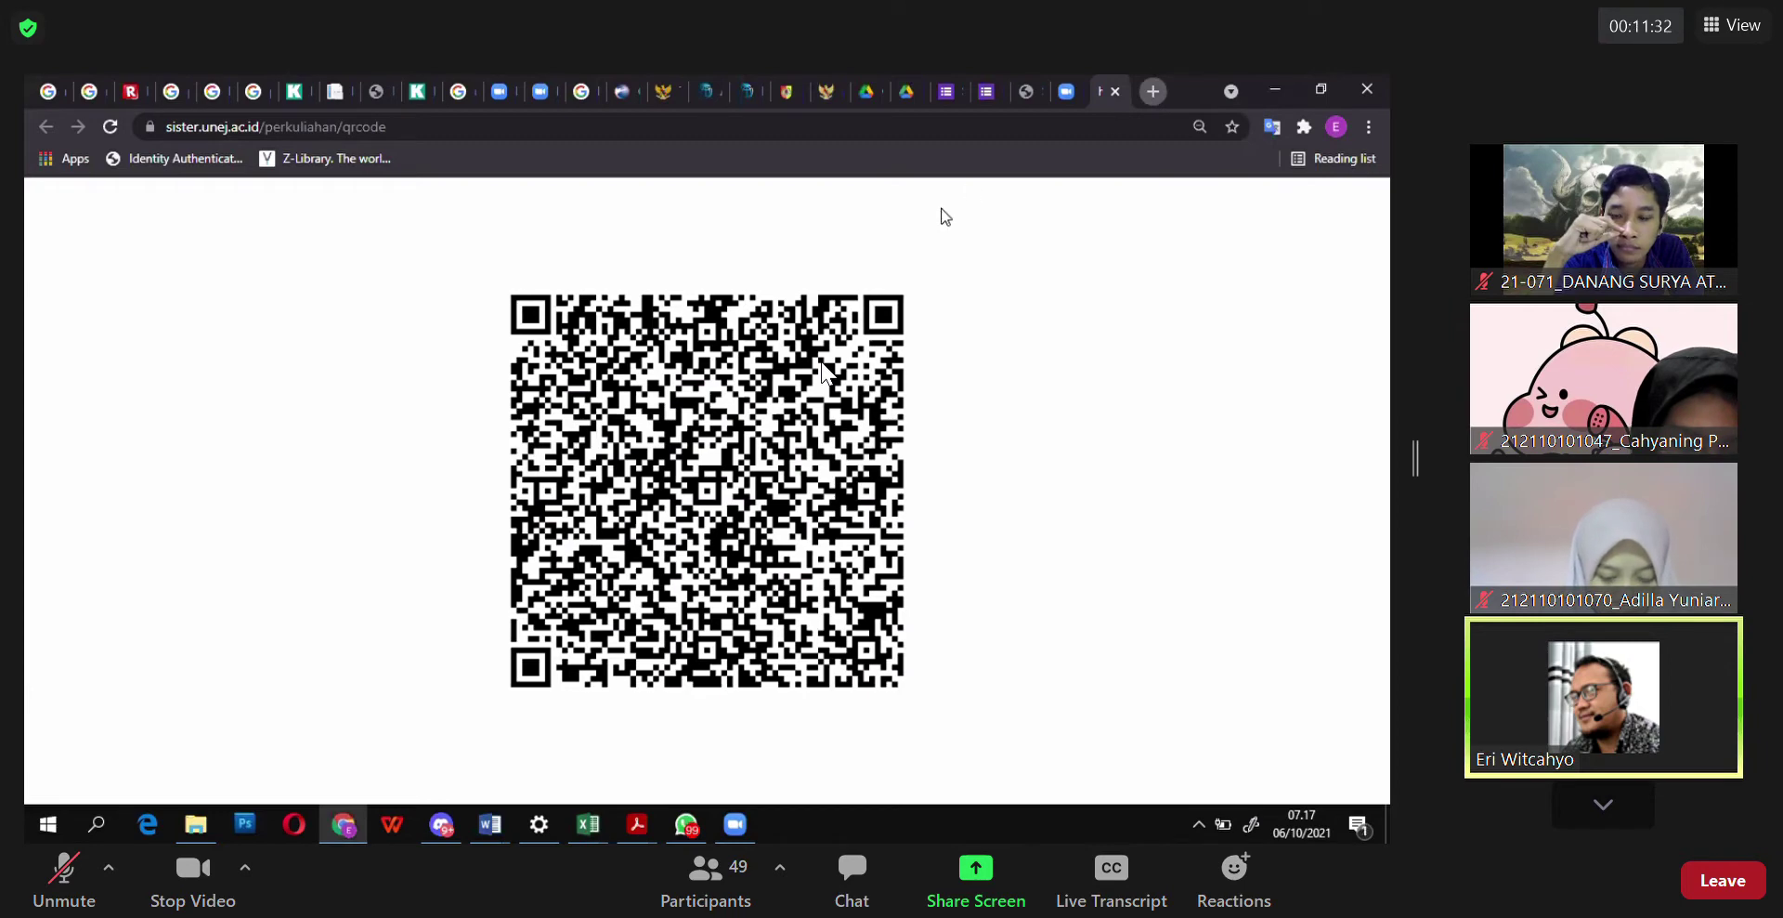
Step: Search Google for "google form" in a new browser tab
key("ctrl+t")
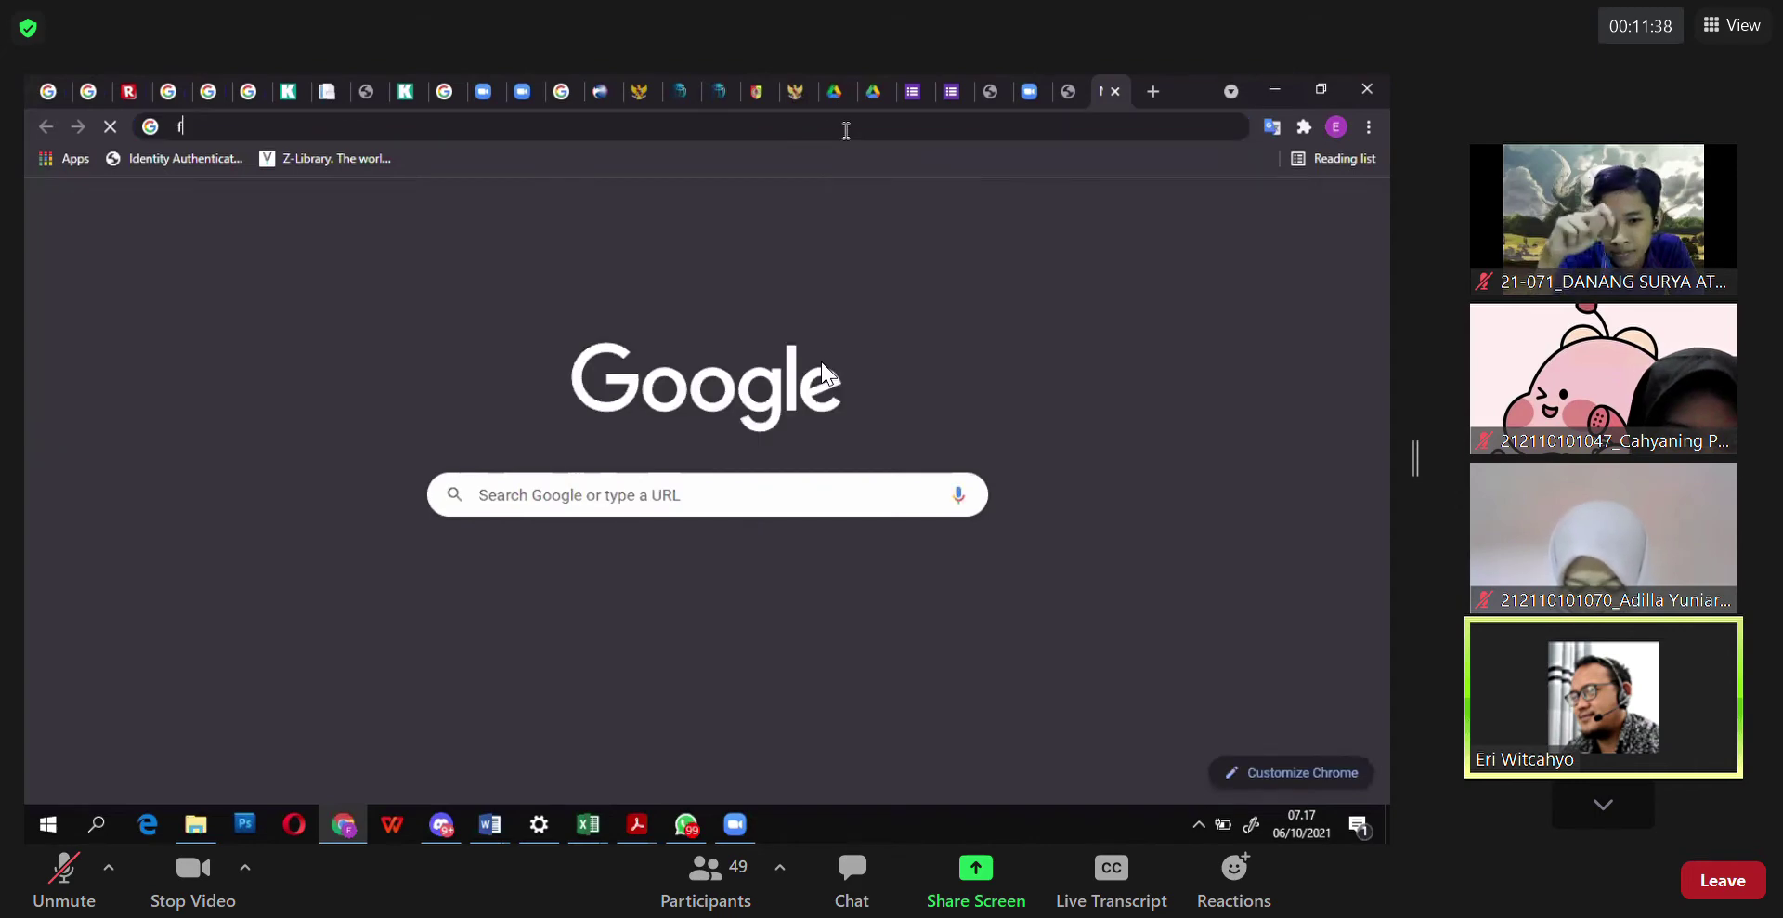
type("fg")
key("BackSpace")
key("BackSpace")
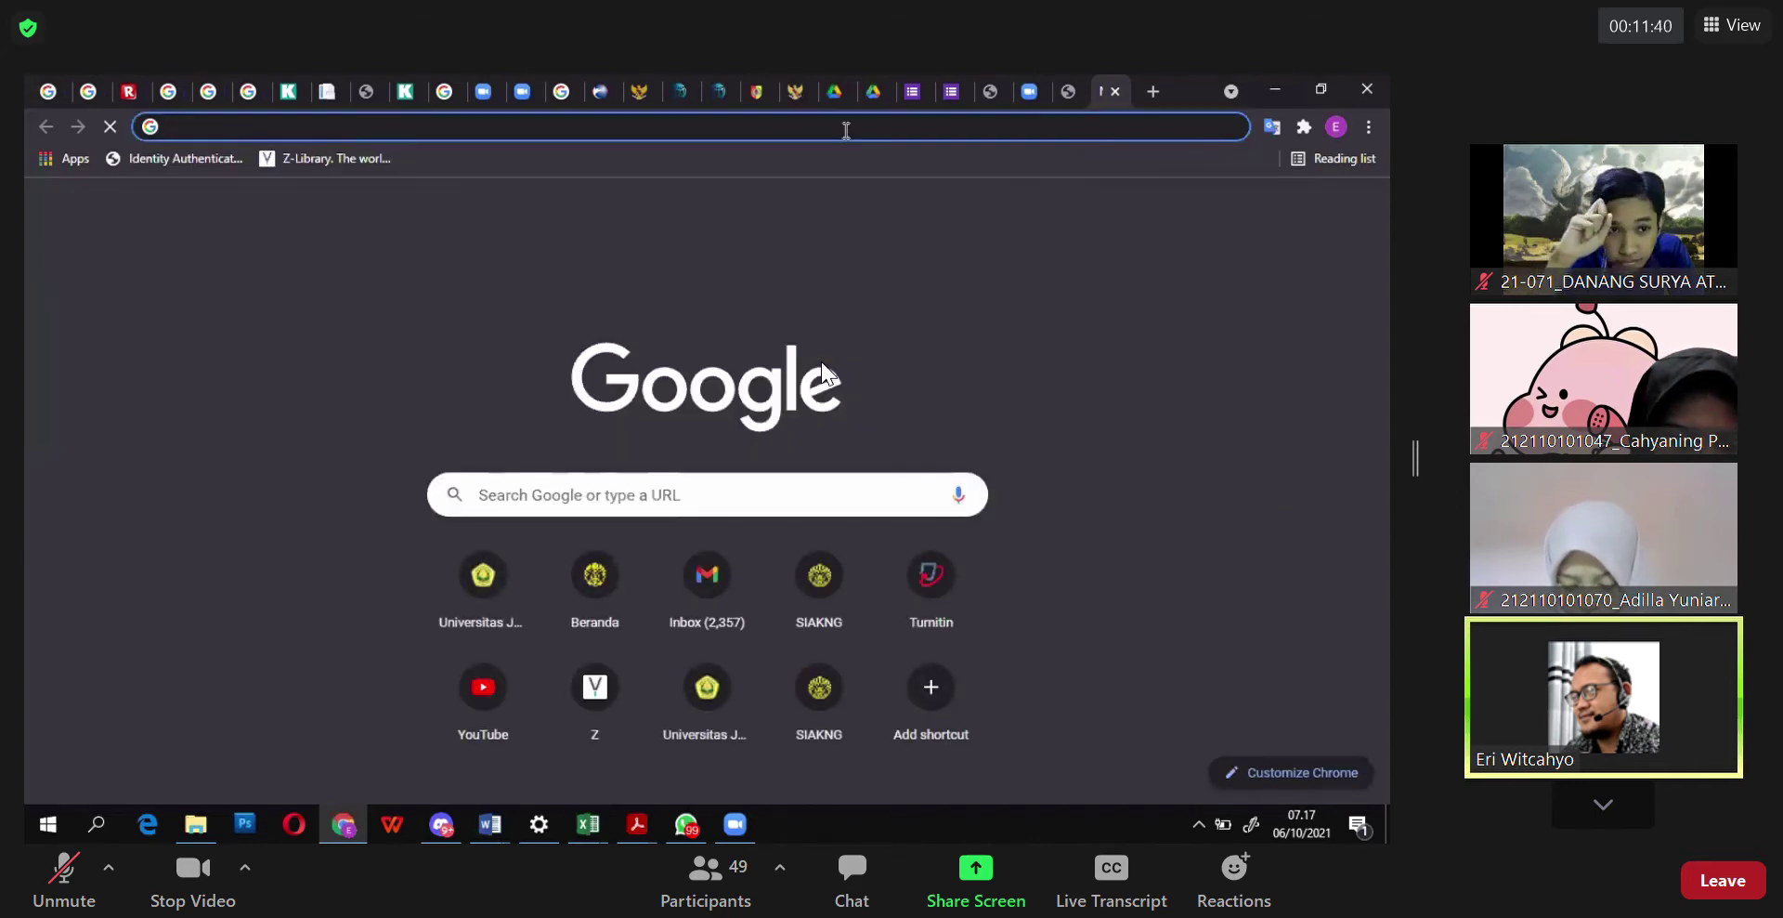
type("g")
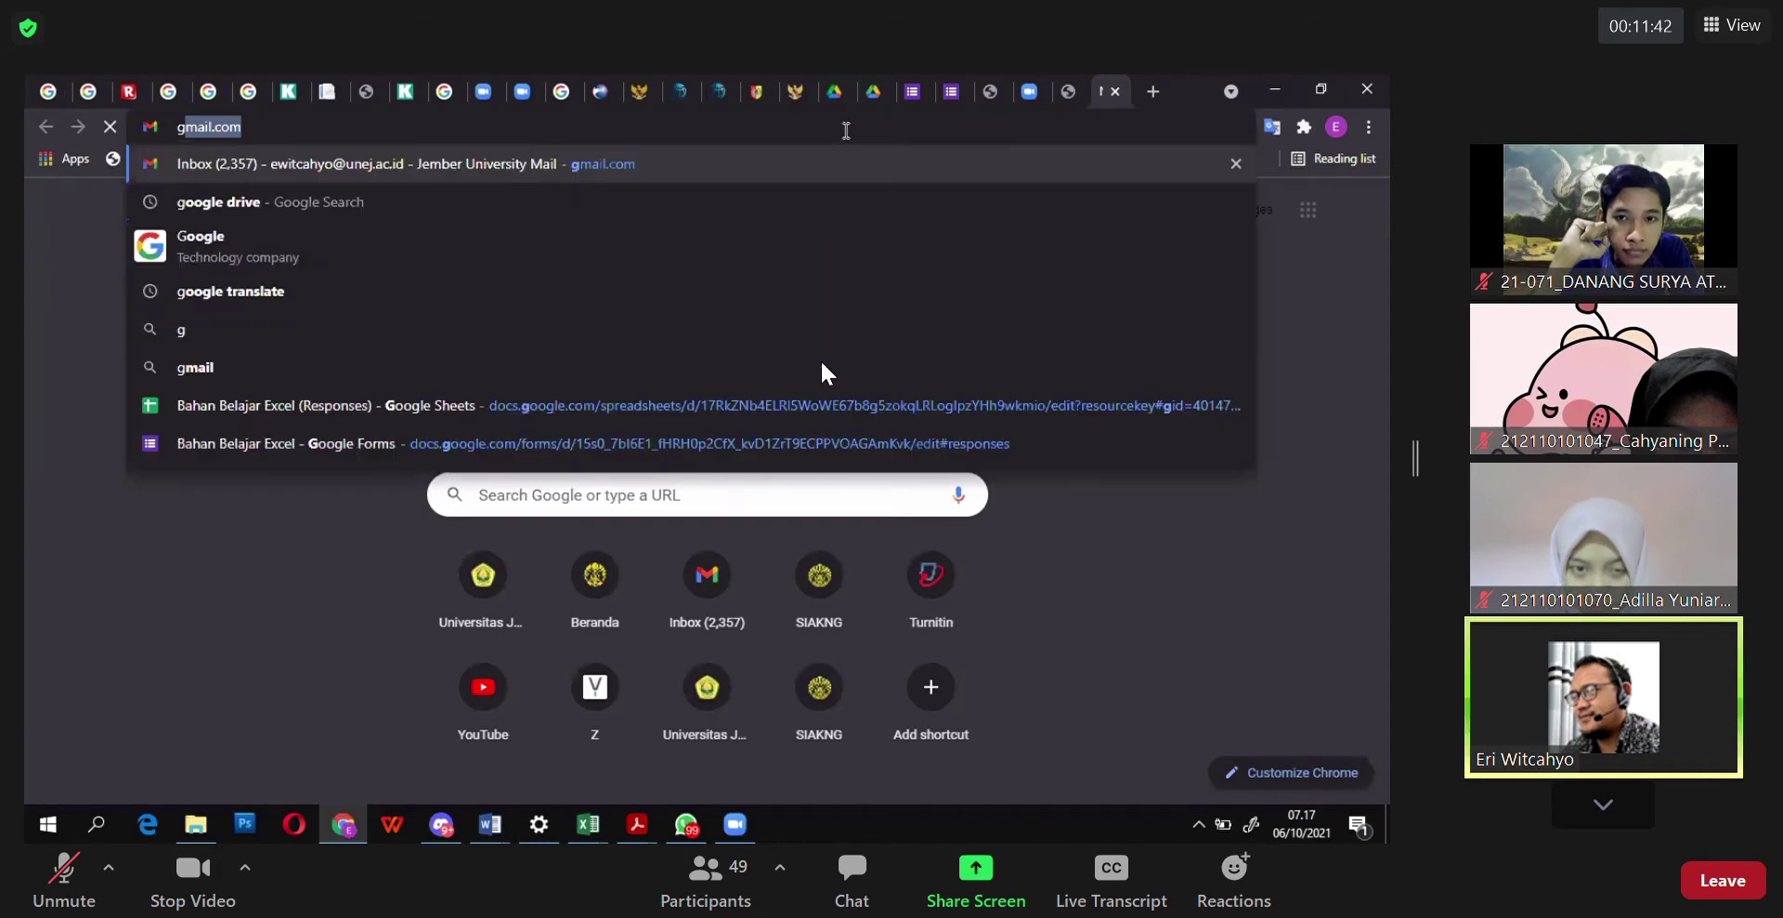
type("oogle form")
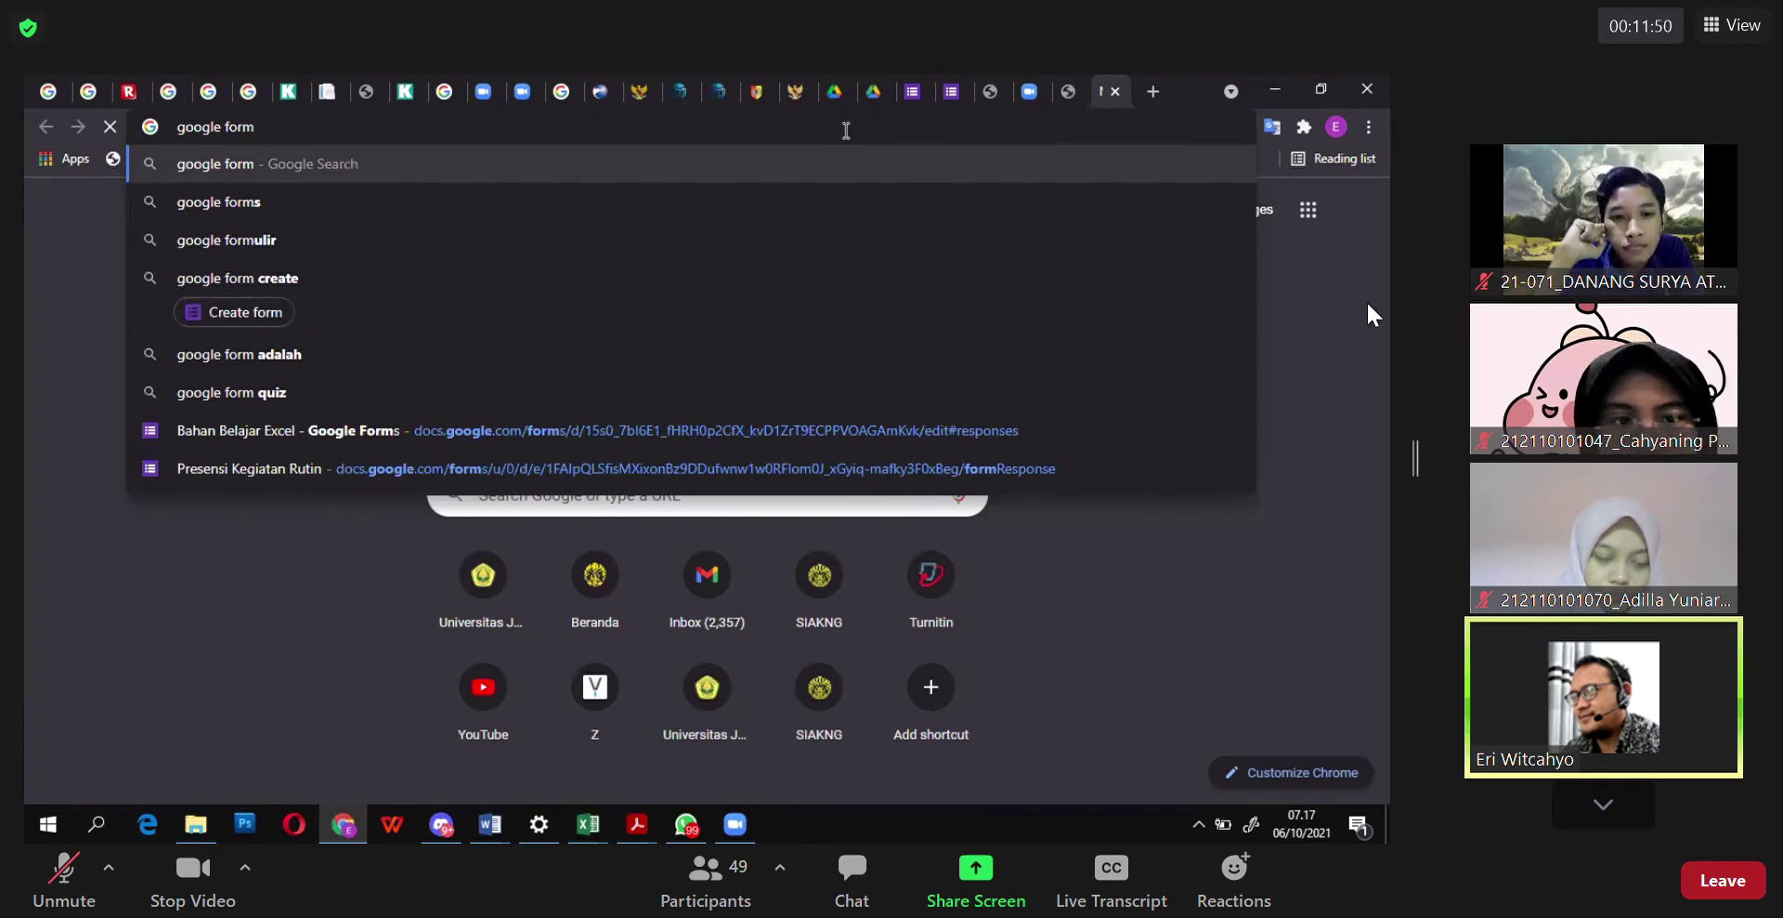
Step: Widen the participant video gallery beside the shared screen and look through its second page
left_click_drag(1415, 306, 996, 317)
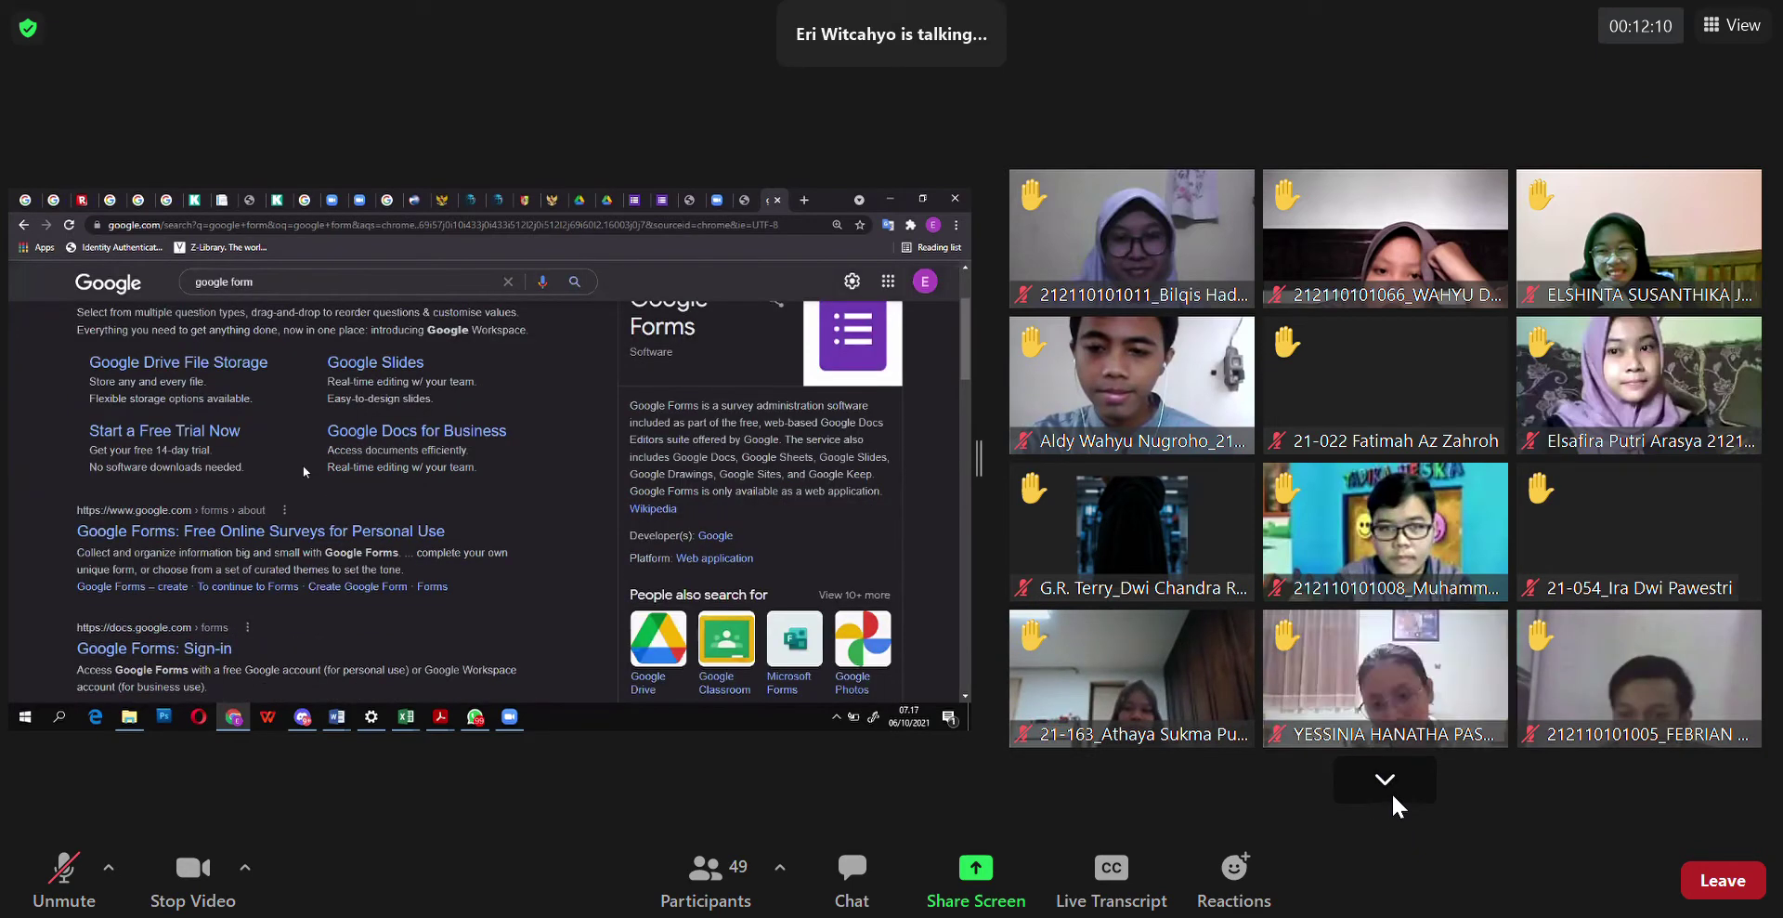
left_click(1393, 795)
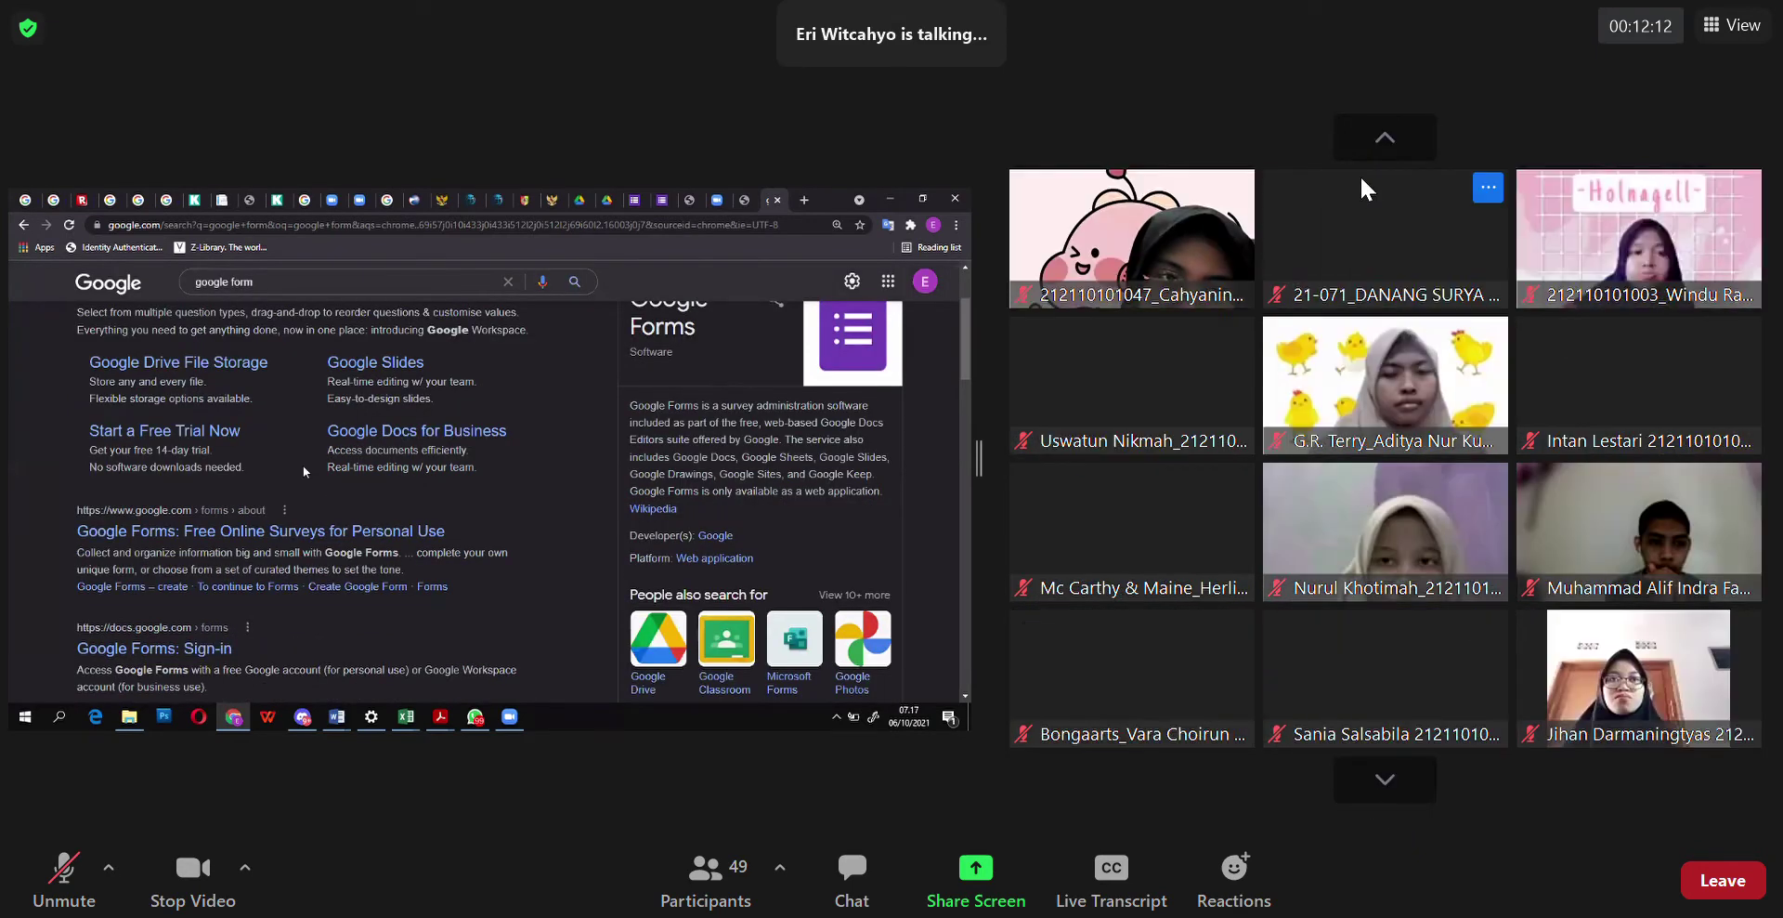
left_click(1386, 137)
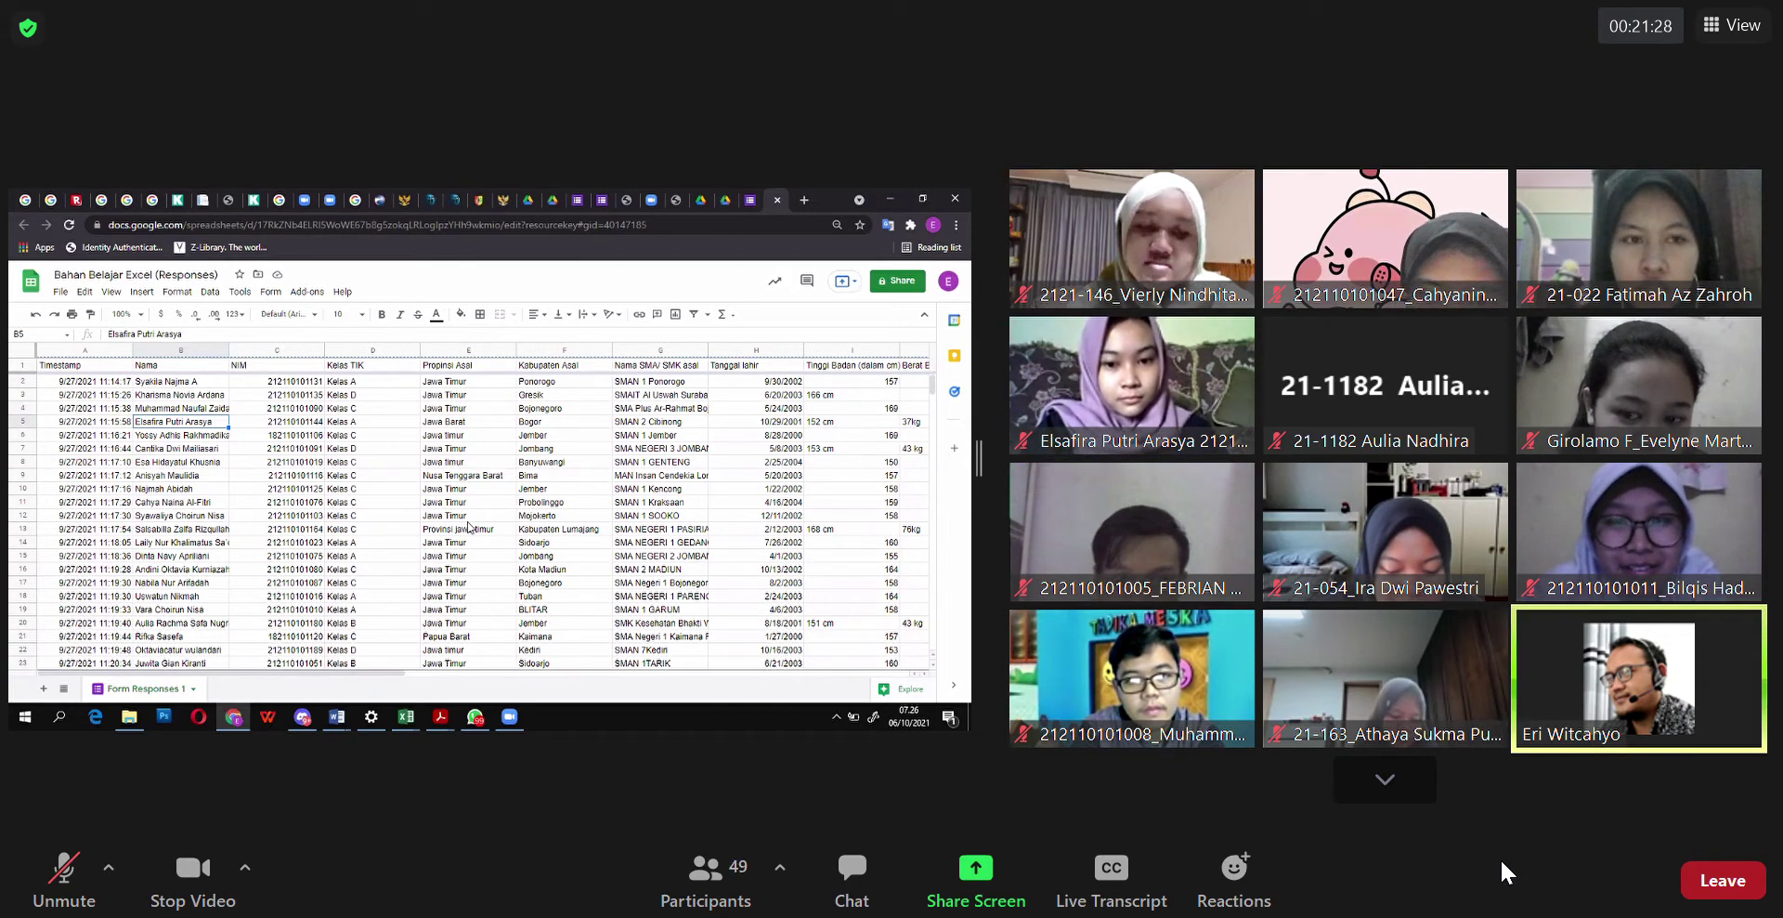
Step: Examine the further pages of participant videos and return to the first page of the gallery
left_click(1400, 782)
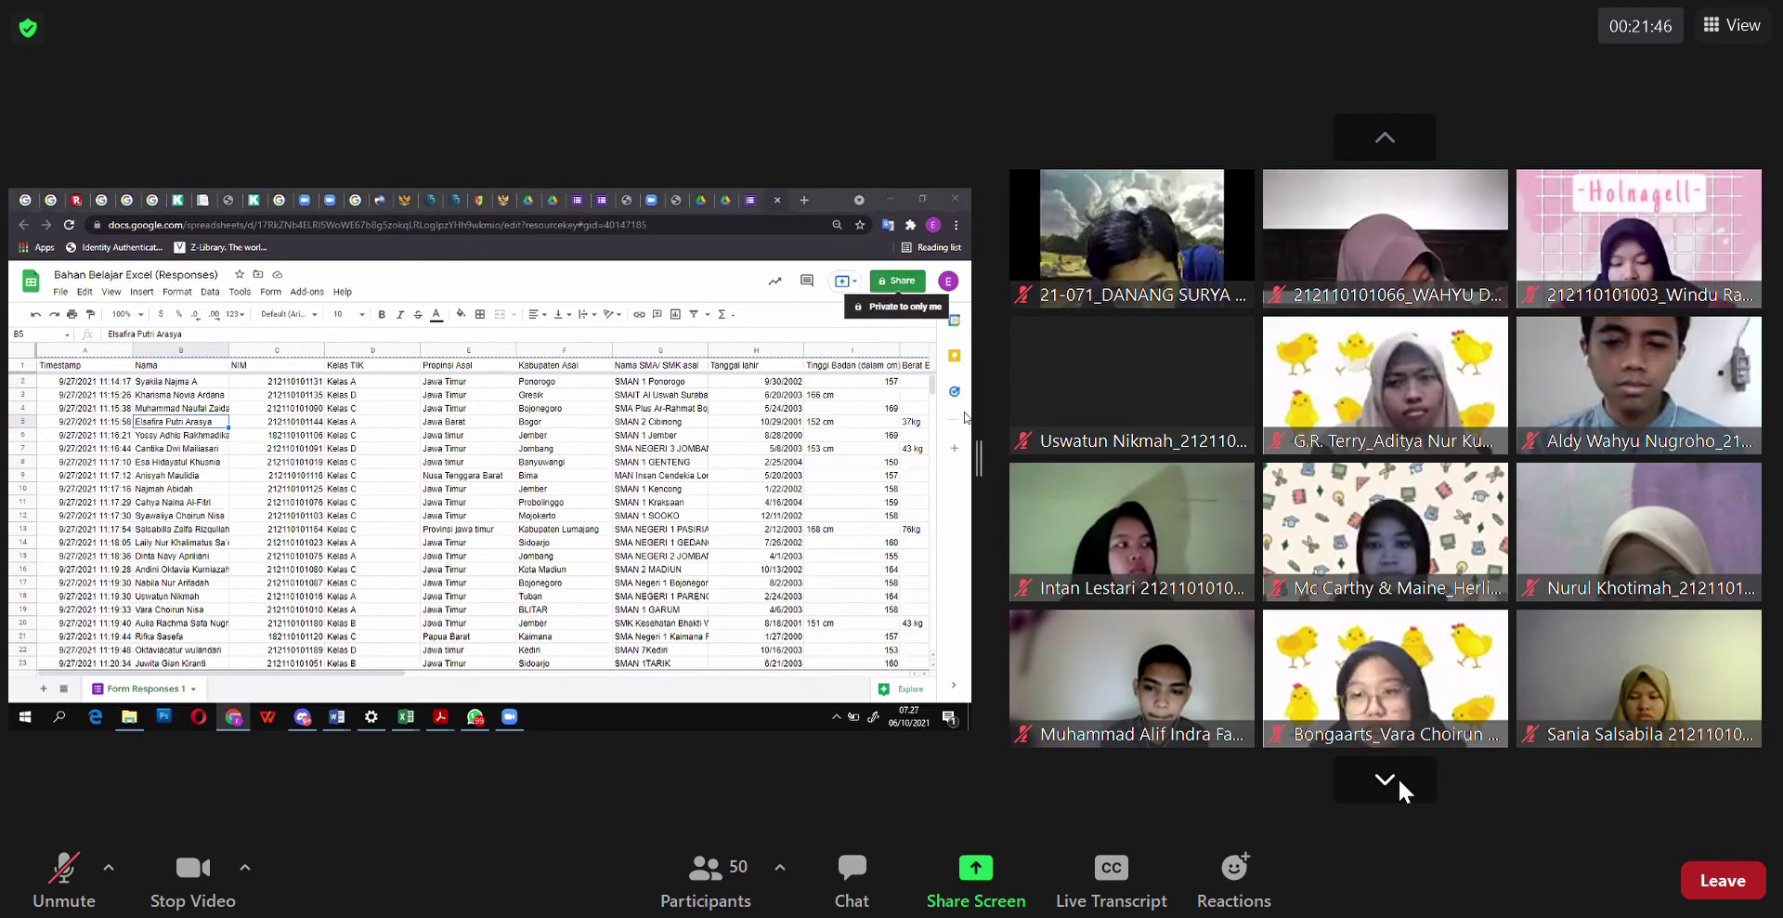
left_click(1397, 777)
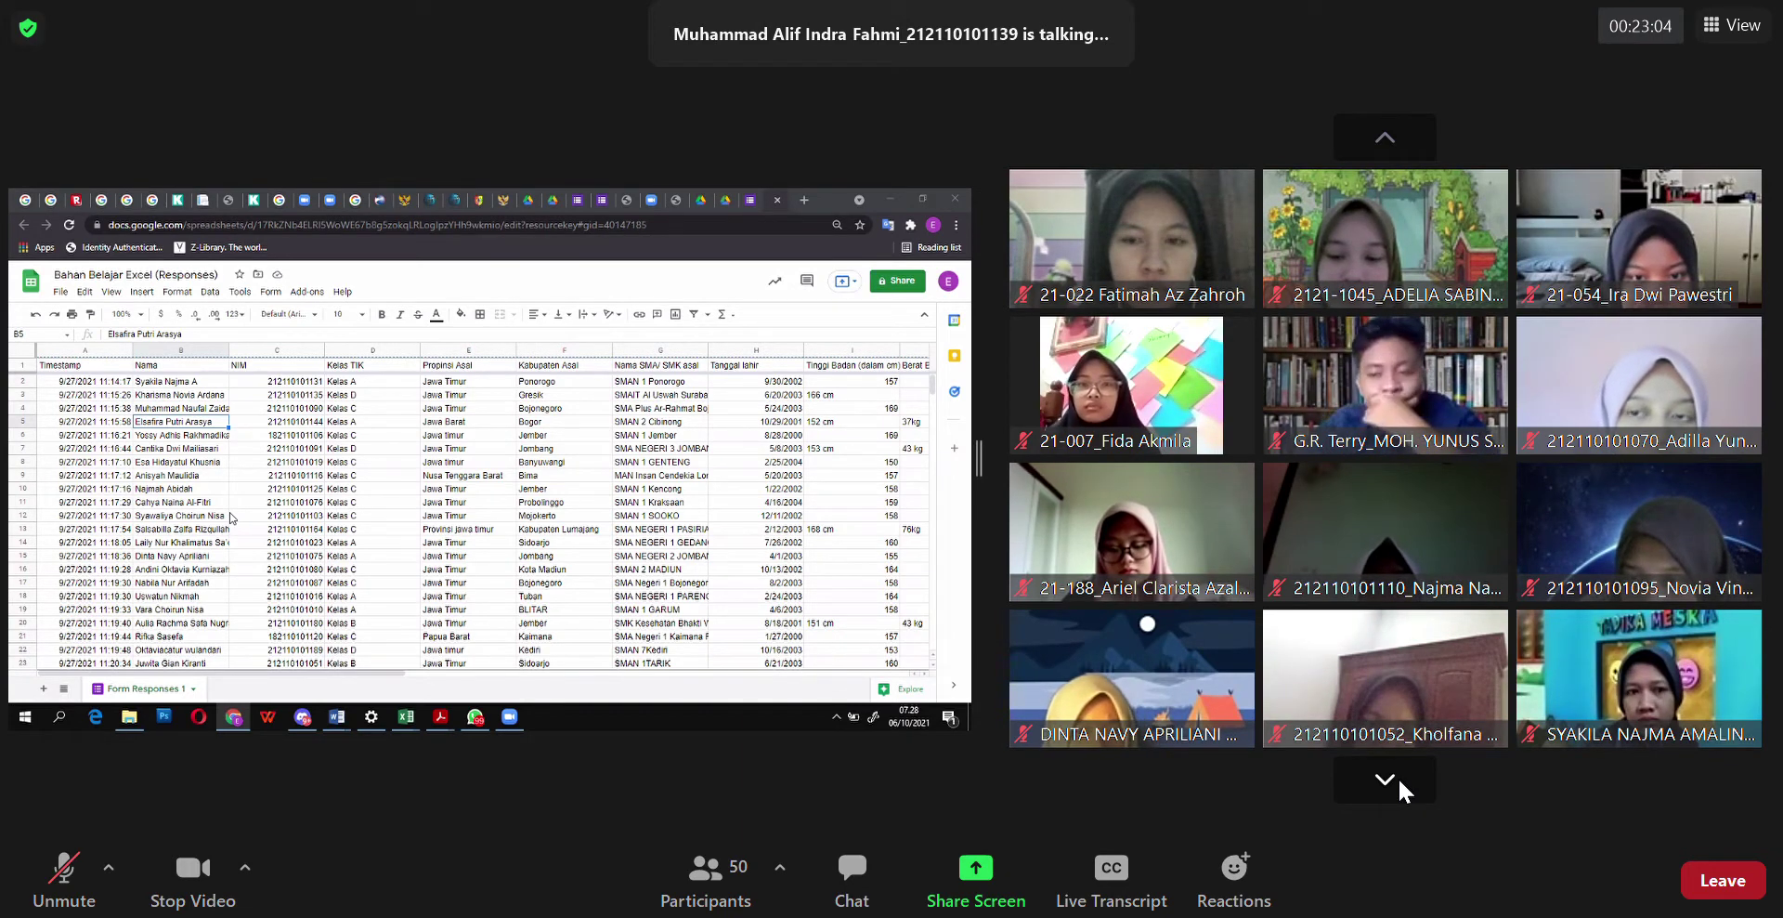
left_click(1371, 135)
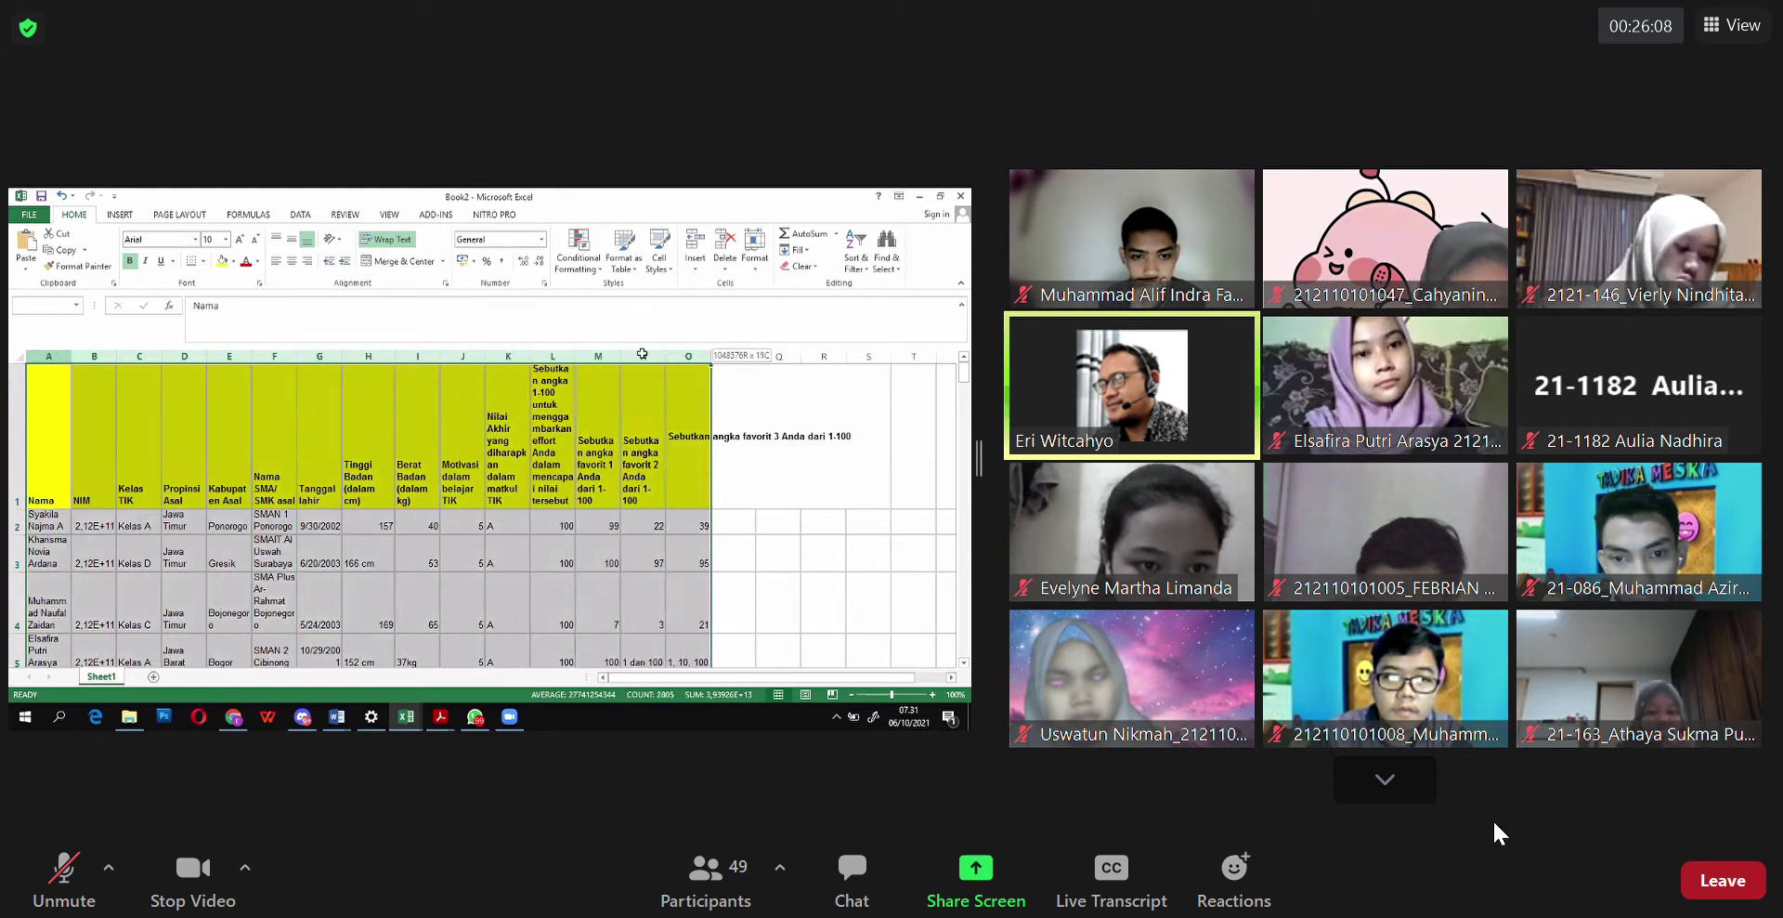
left_click(1386, 780)
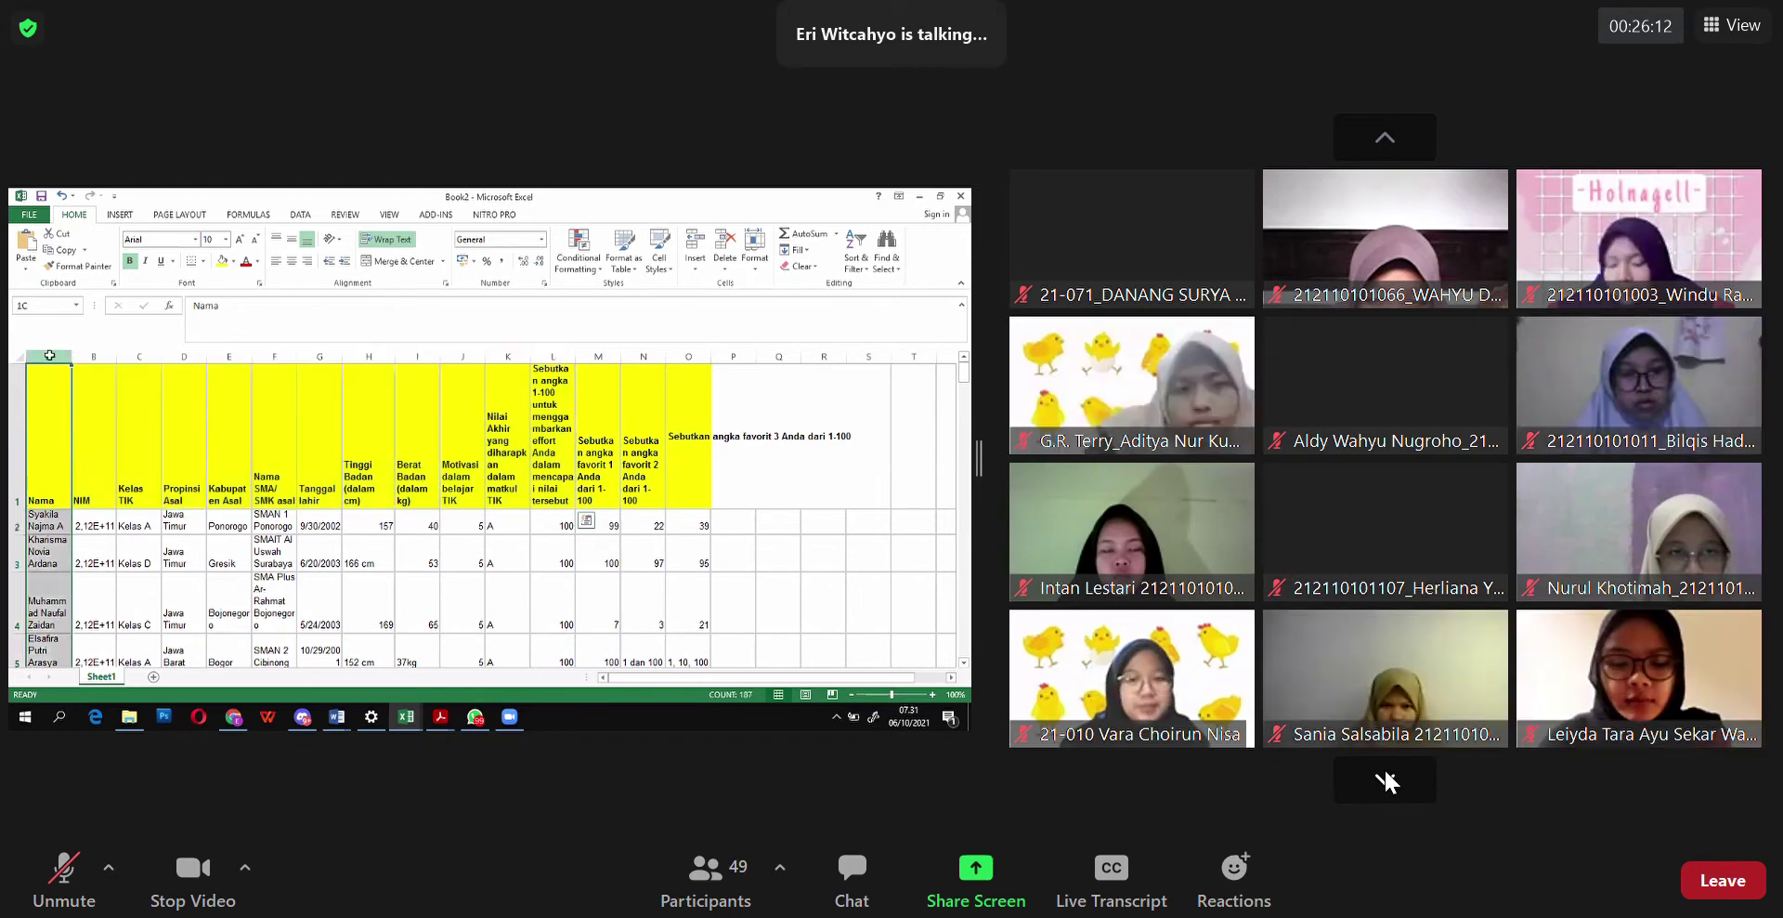
left_click(1369, 136)
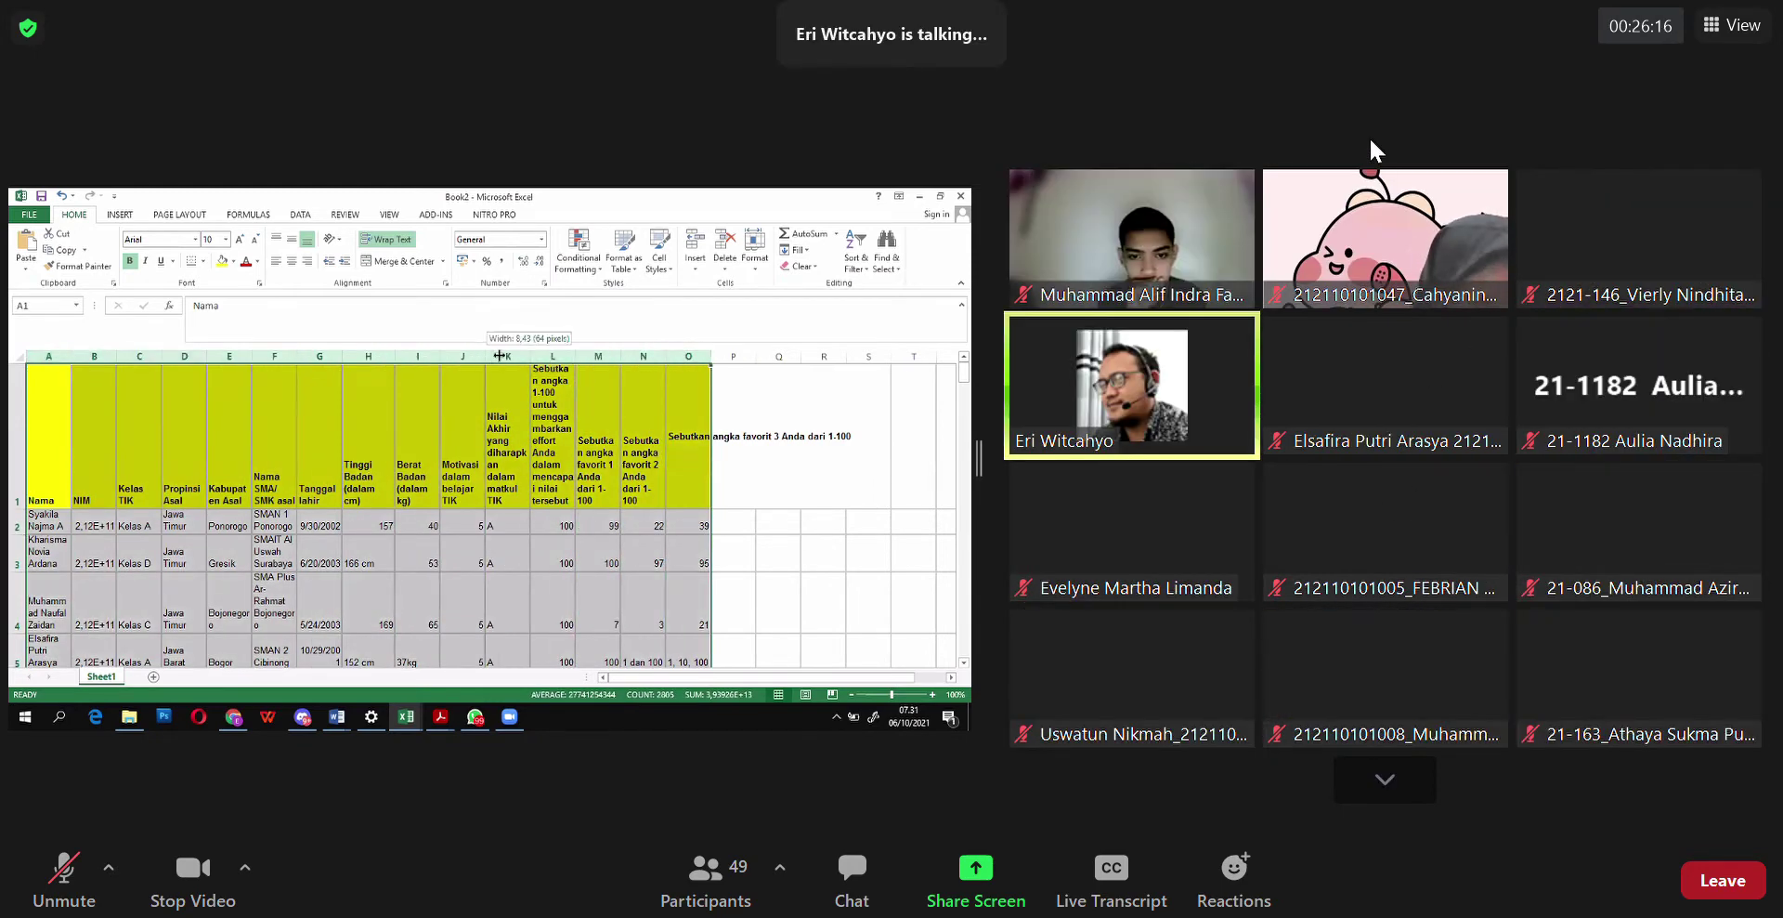
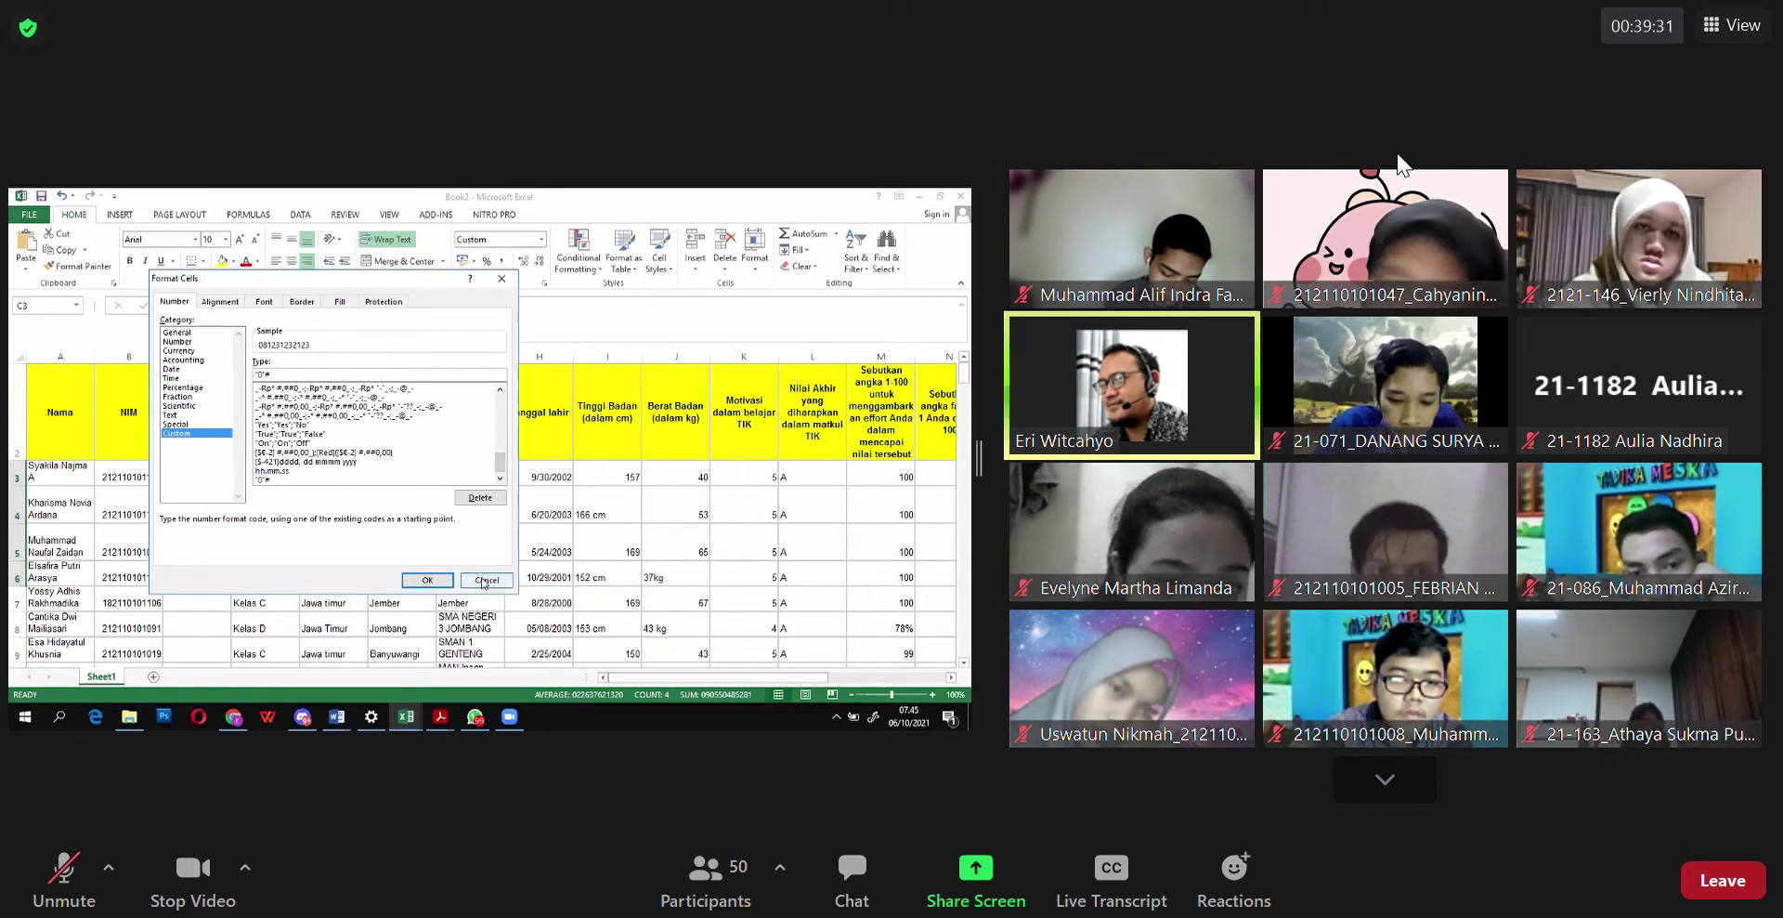
Step: Dismiss the Format Cells dialog without applying its custom number format and return to the worksheet cells
left_click(484, 580)
left_click(288, 545)
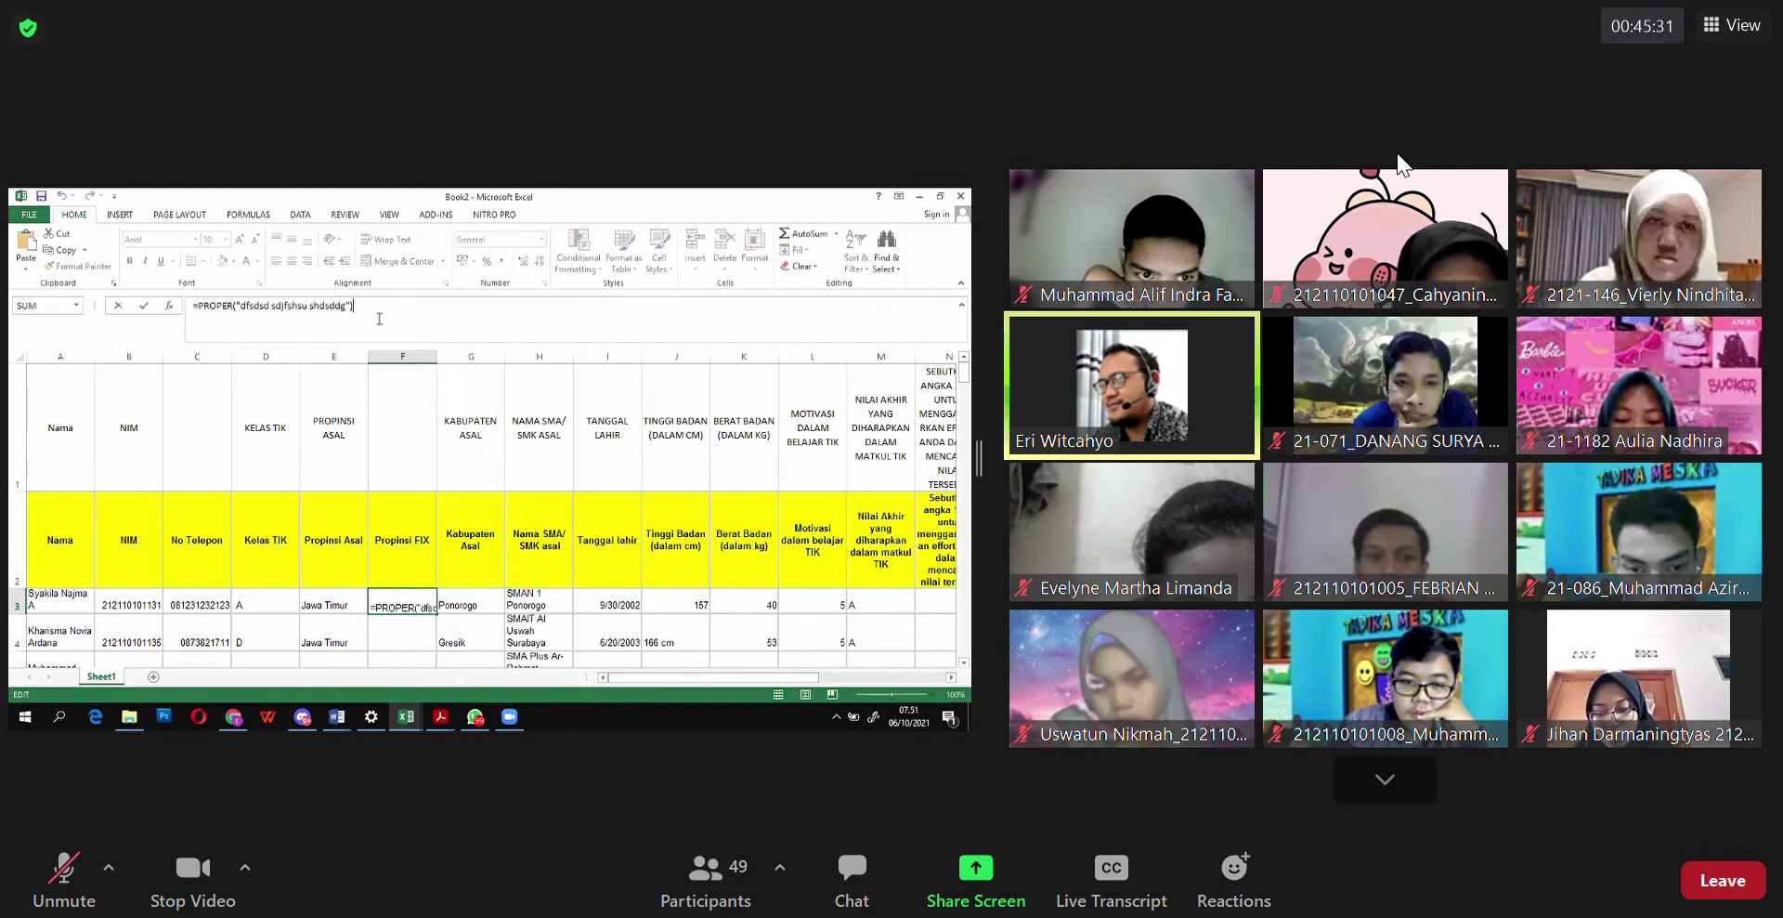
Step: Page back and forth through the participant video gallery to check who is on camera during the Excel lesson
left_click(1360, 771)
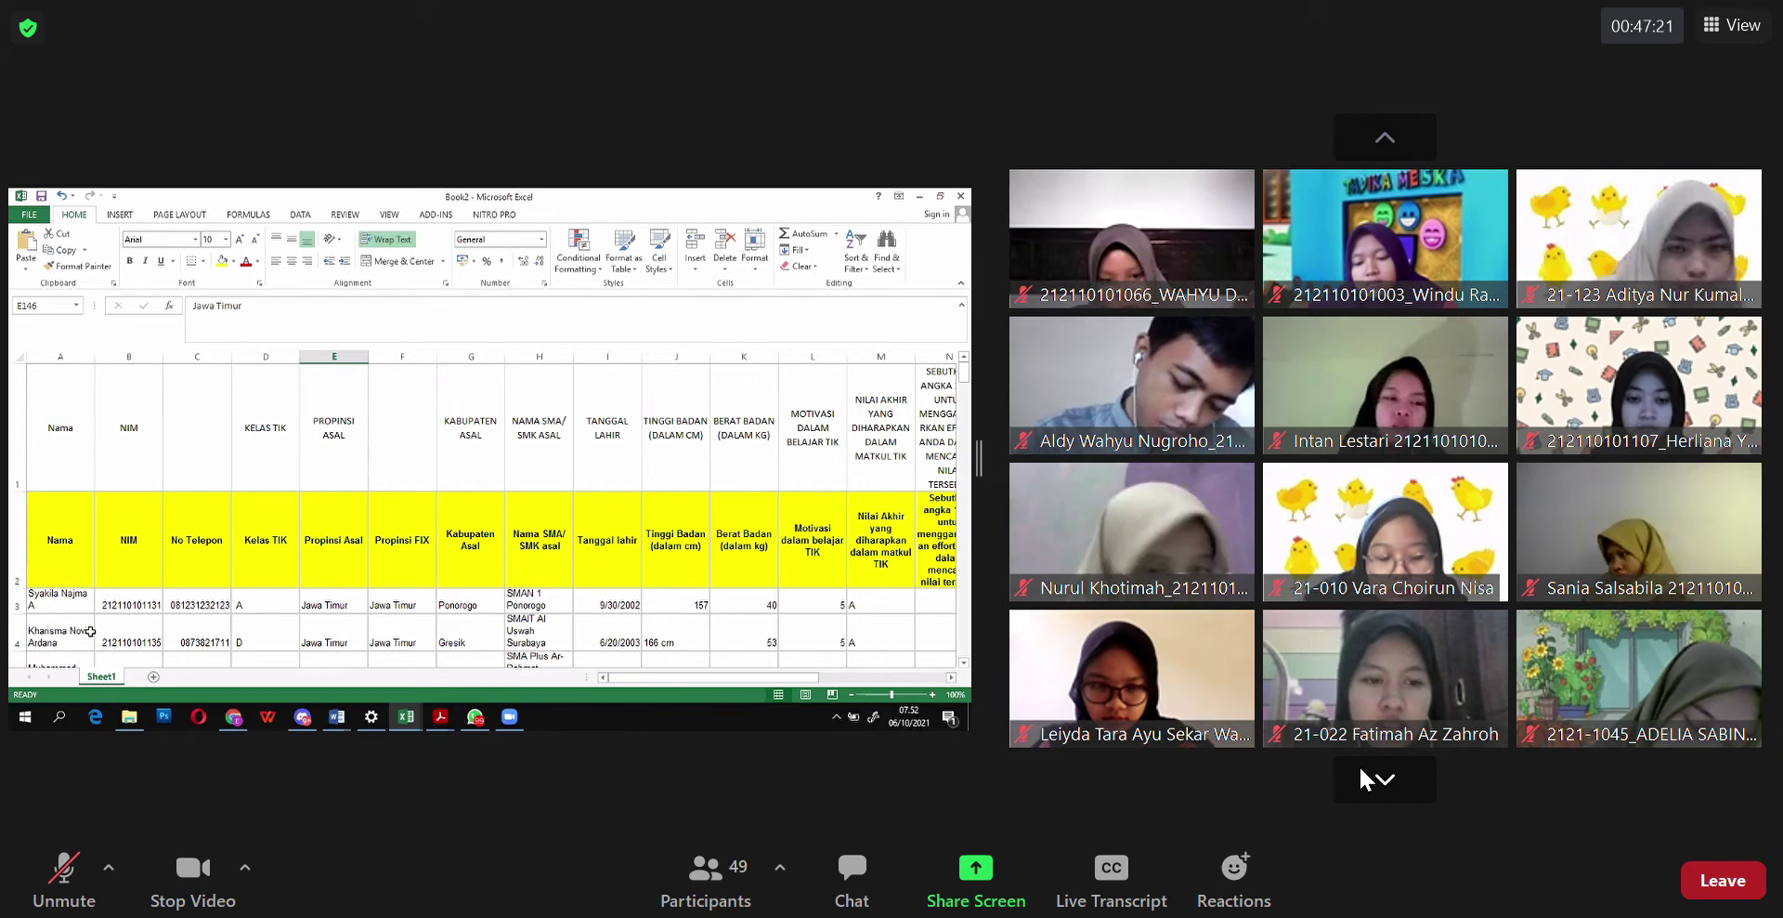
left_click(1357, 765)
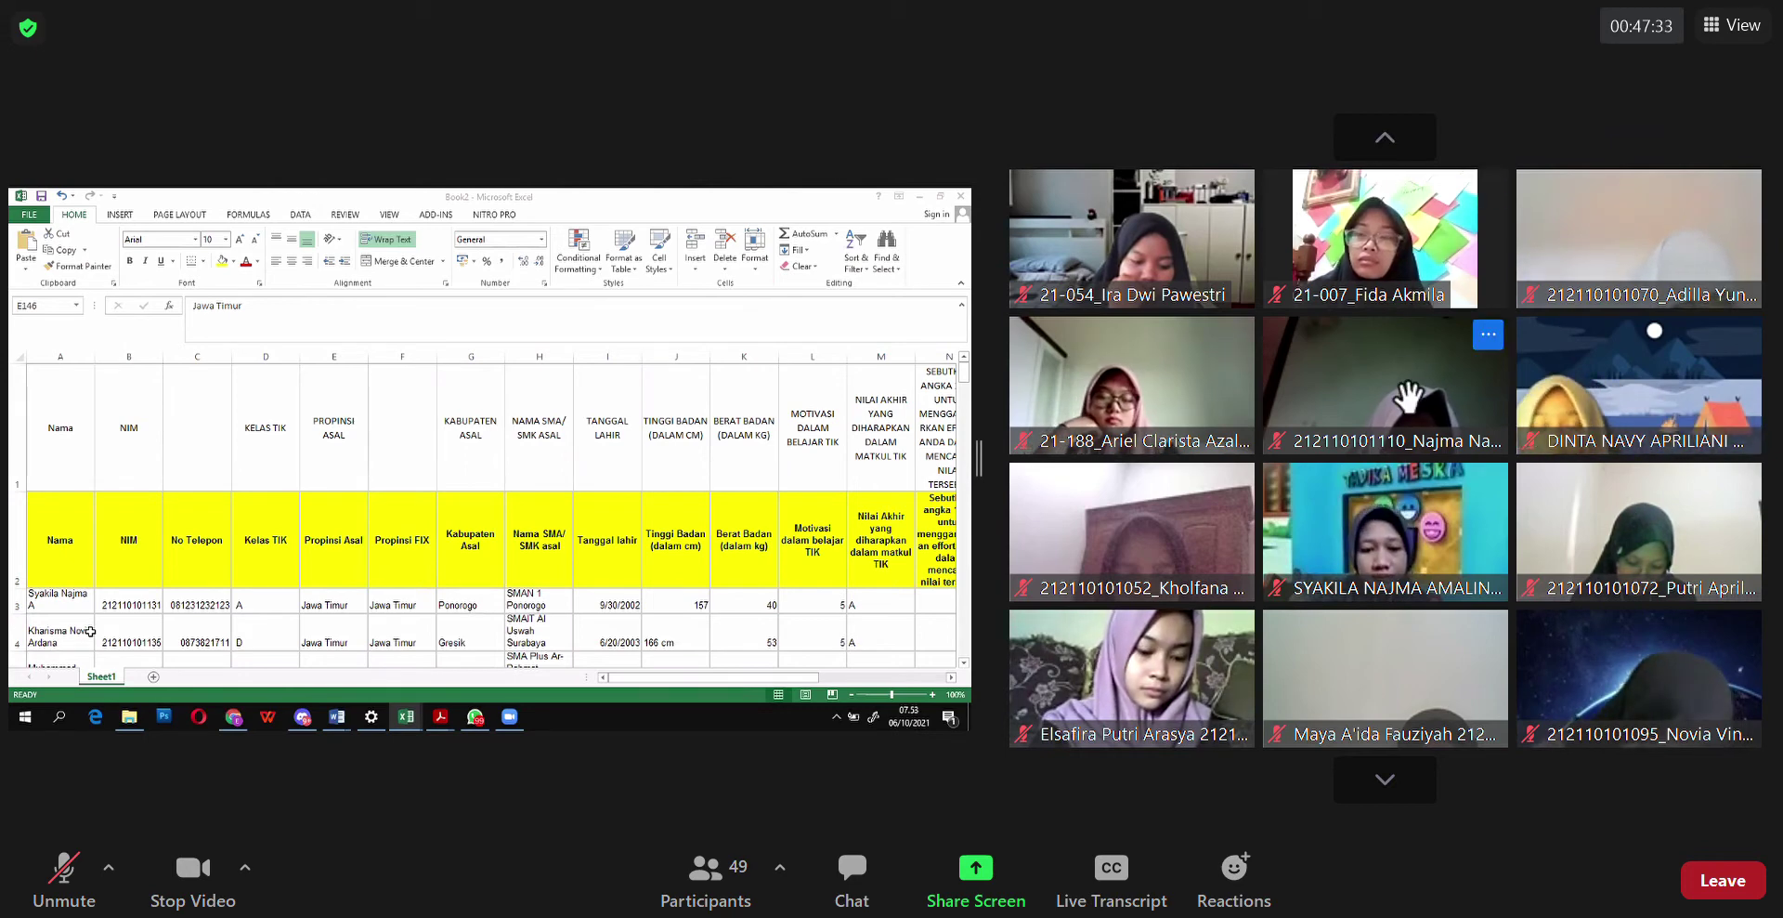
left_click(1375, 128)
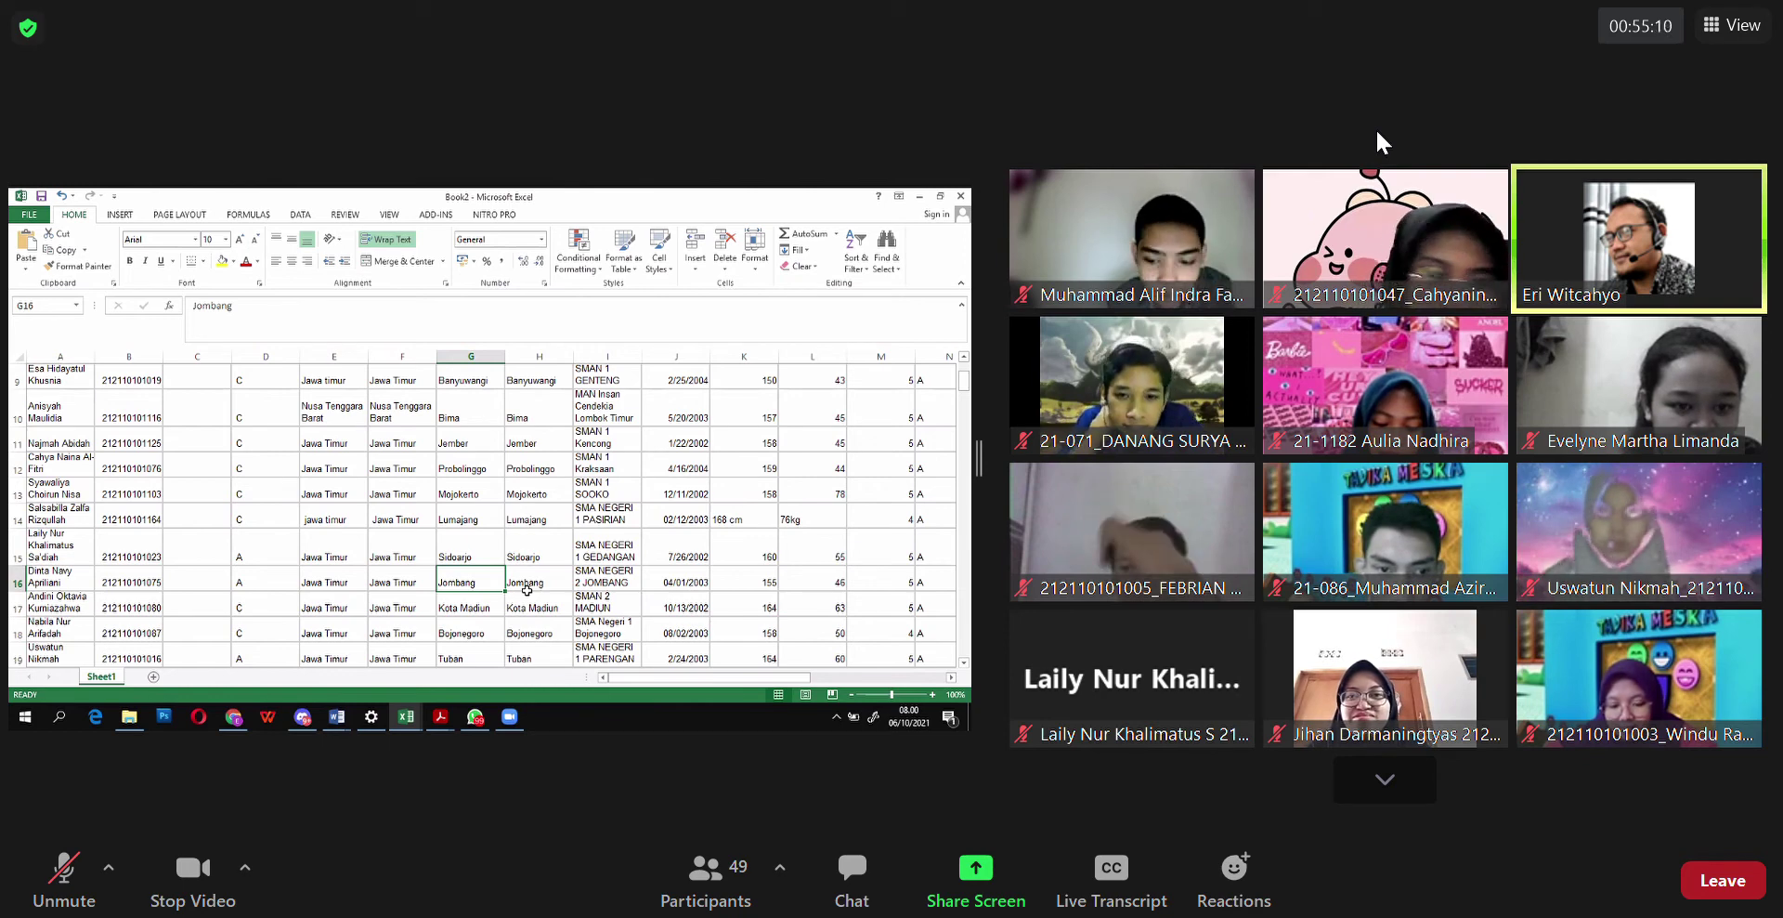
left_click(1371, 797)
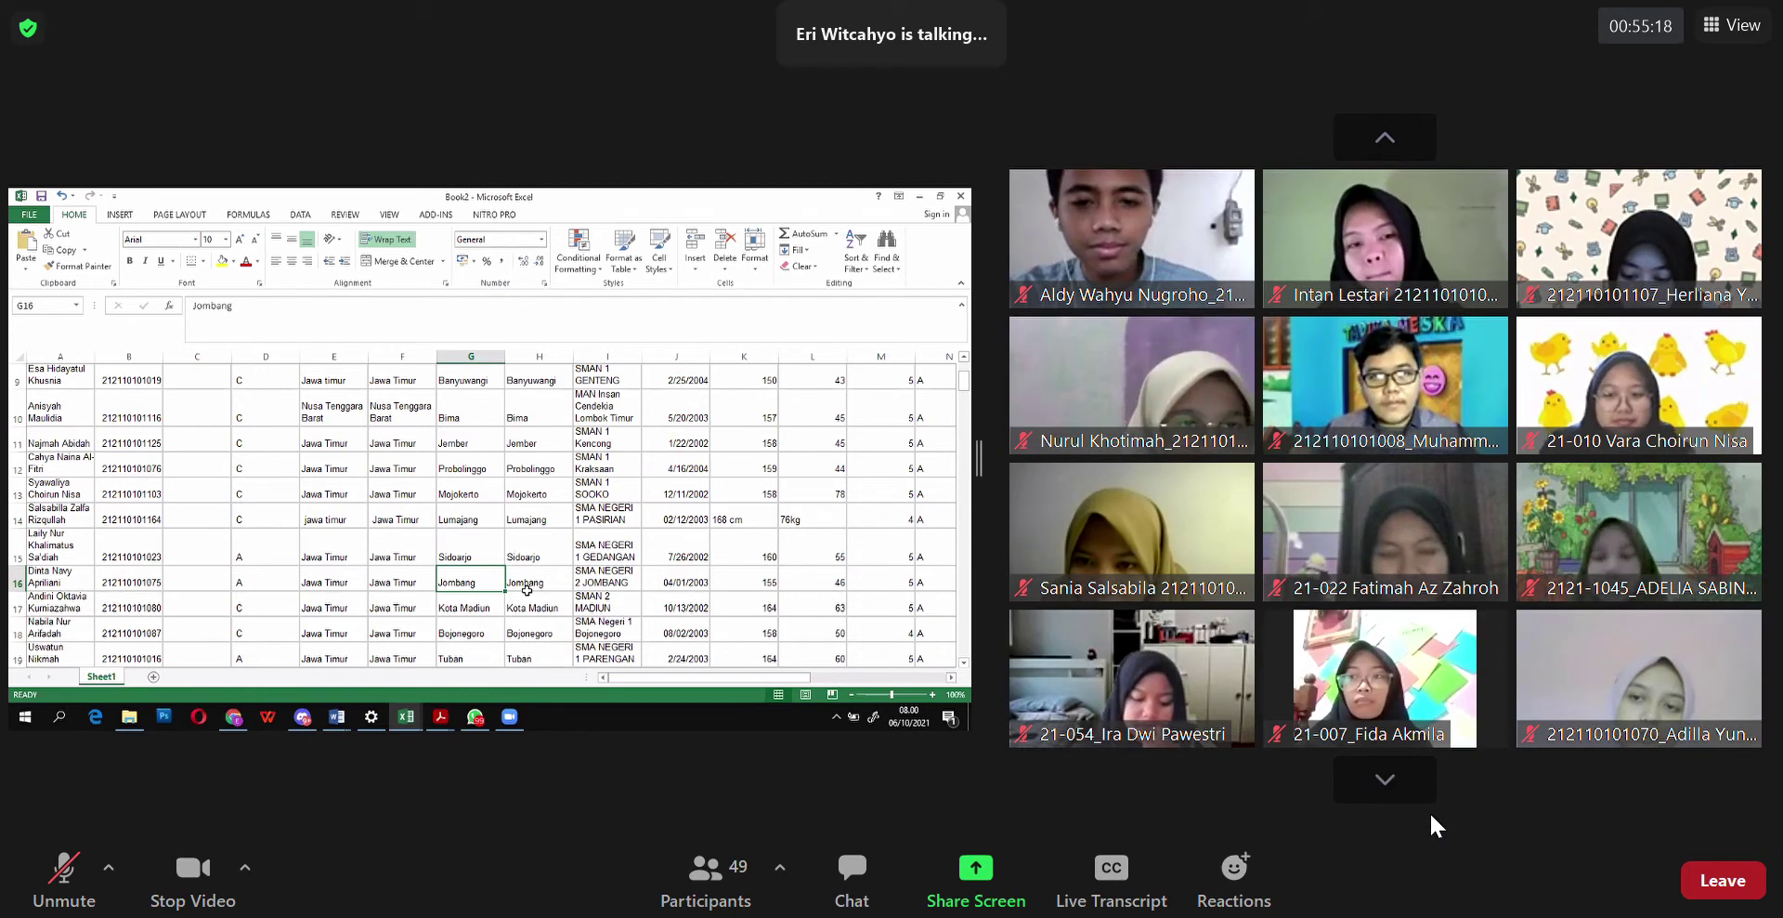
left_click(1402, 139)
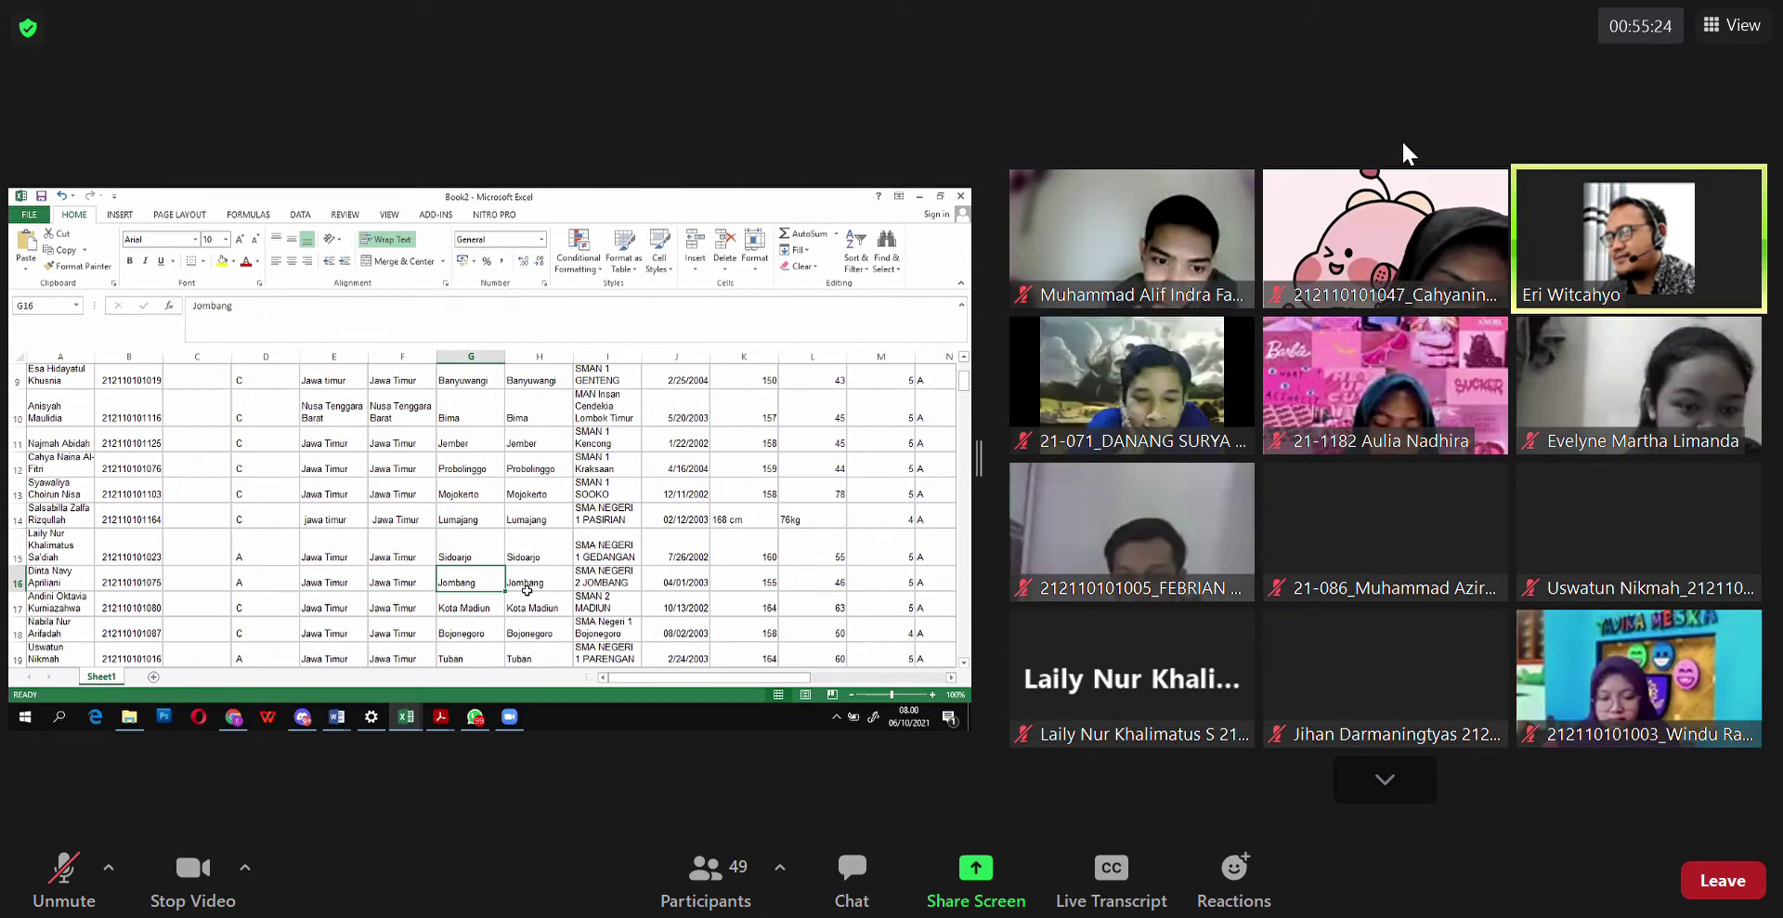
left_click(1403, 783)
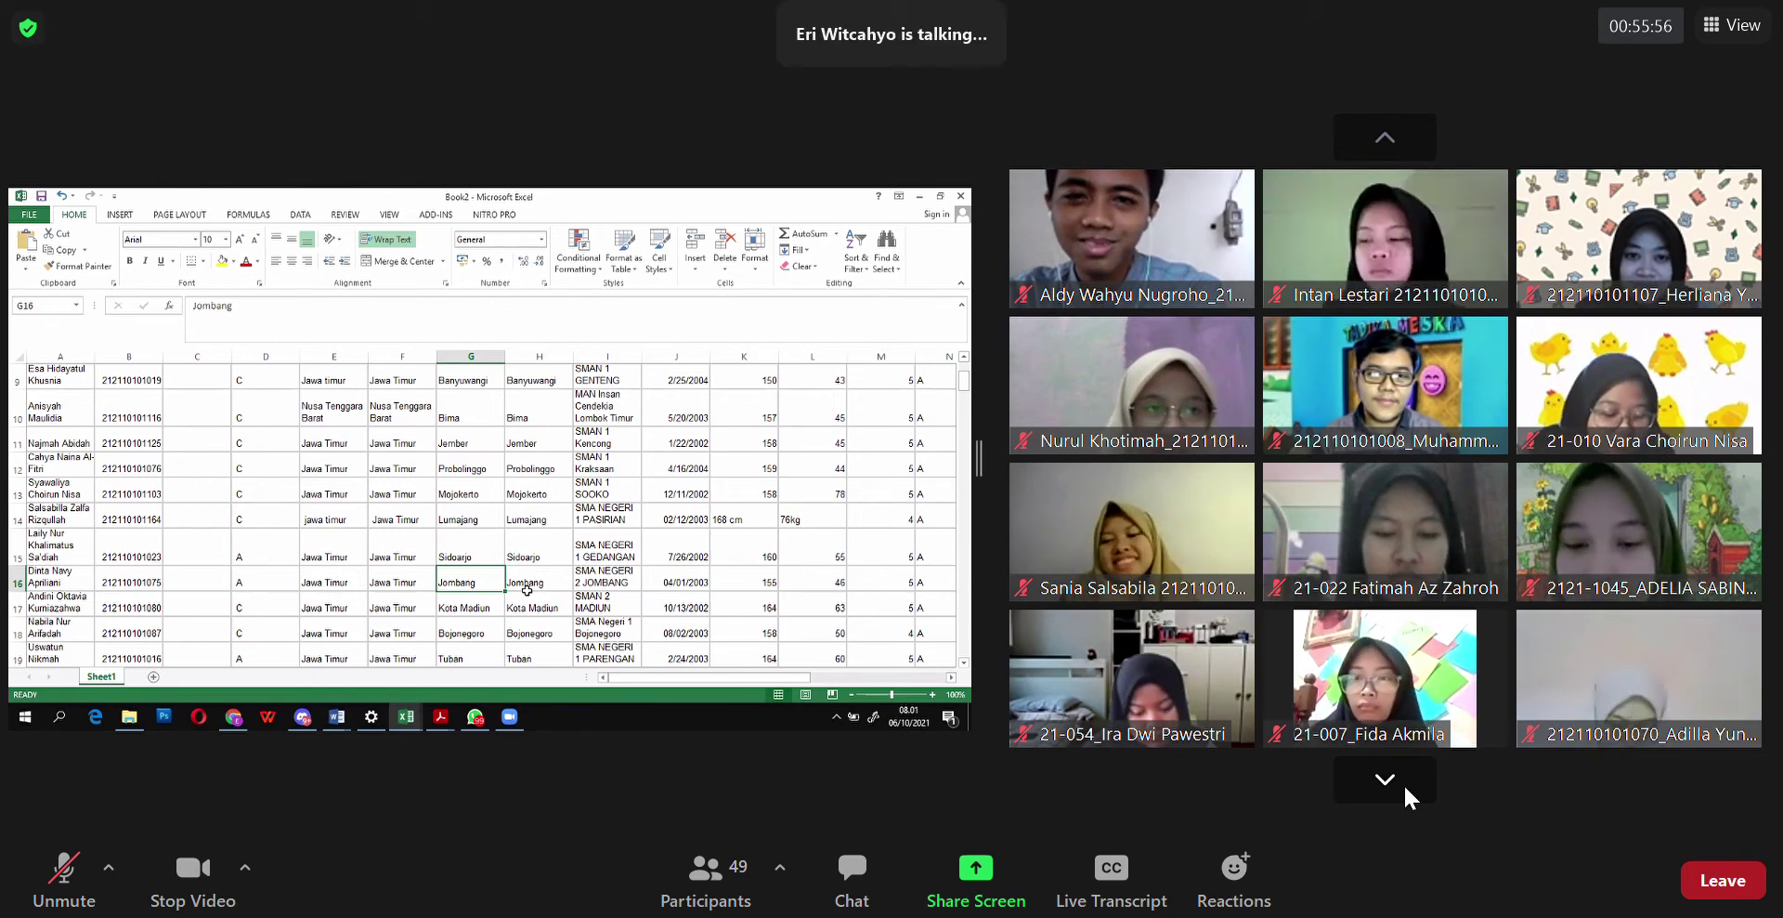
left_click(1381, 137)
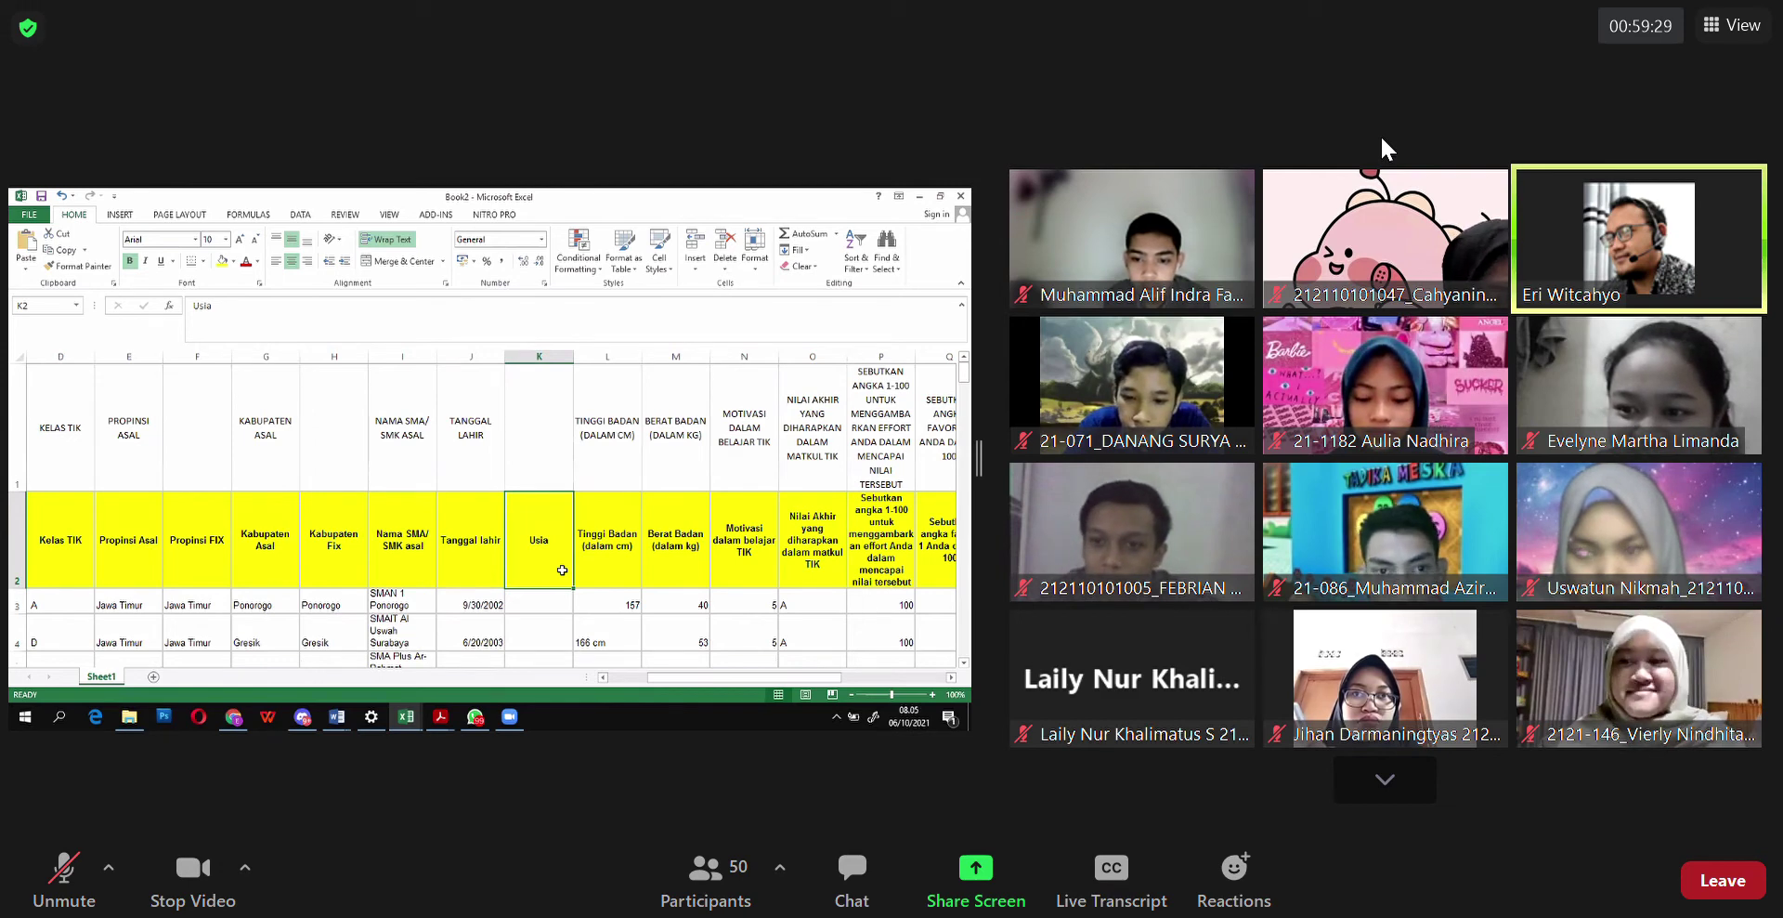
left_click(1373, 769)
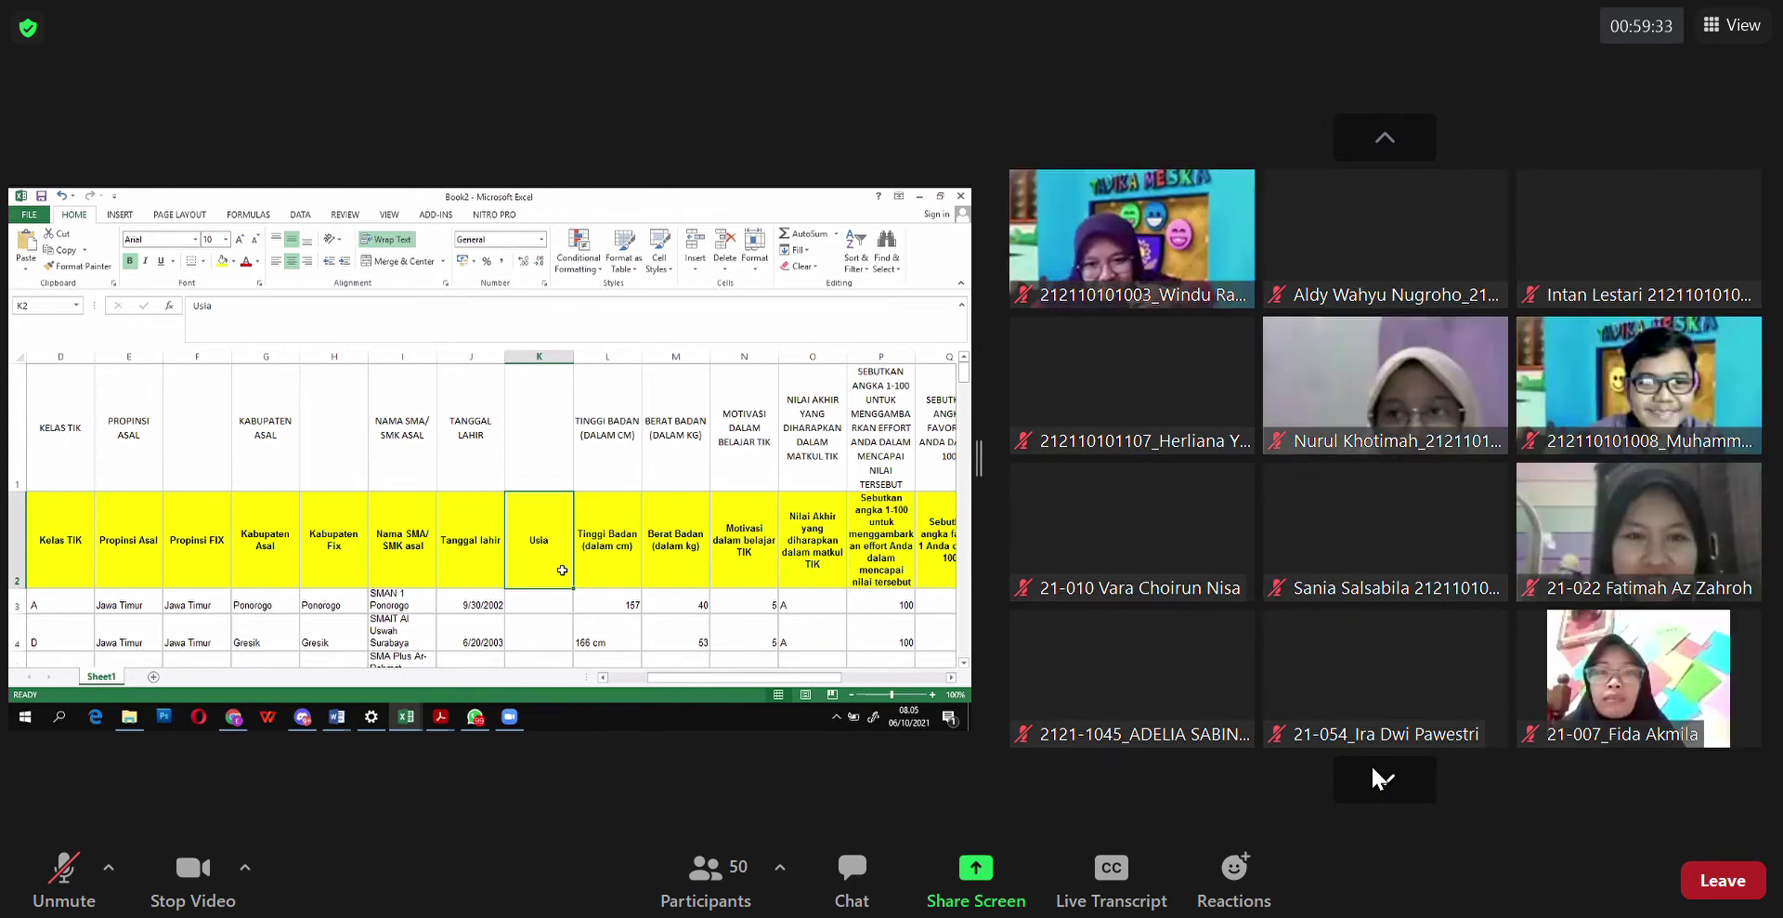
left_click(1384, 139)
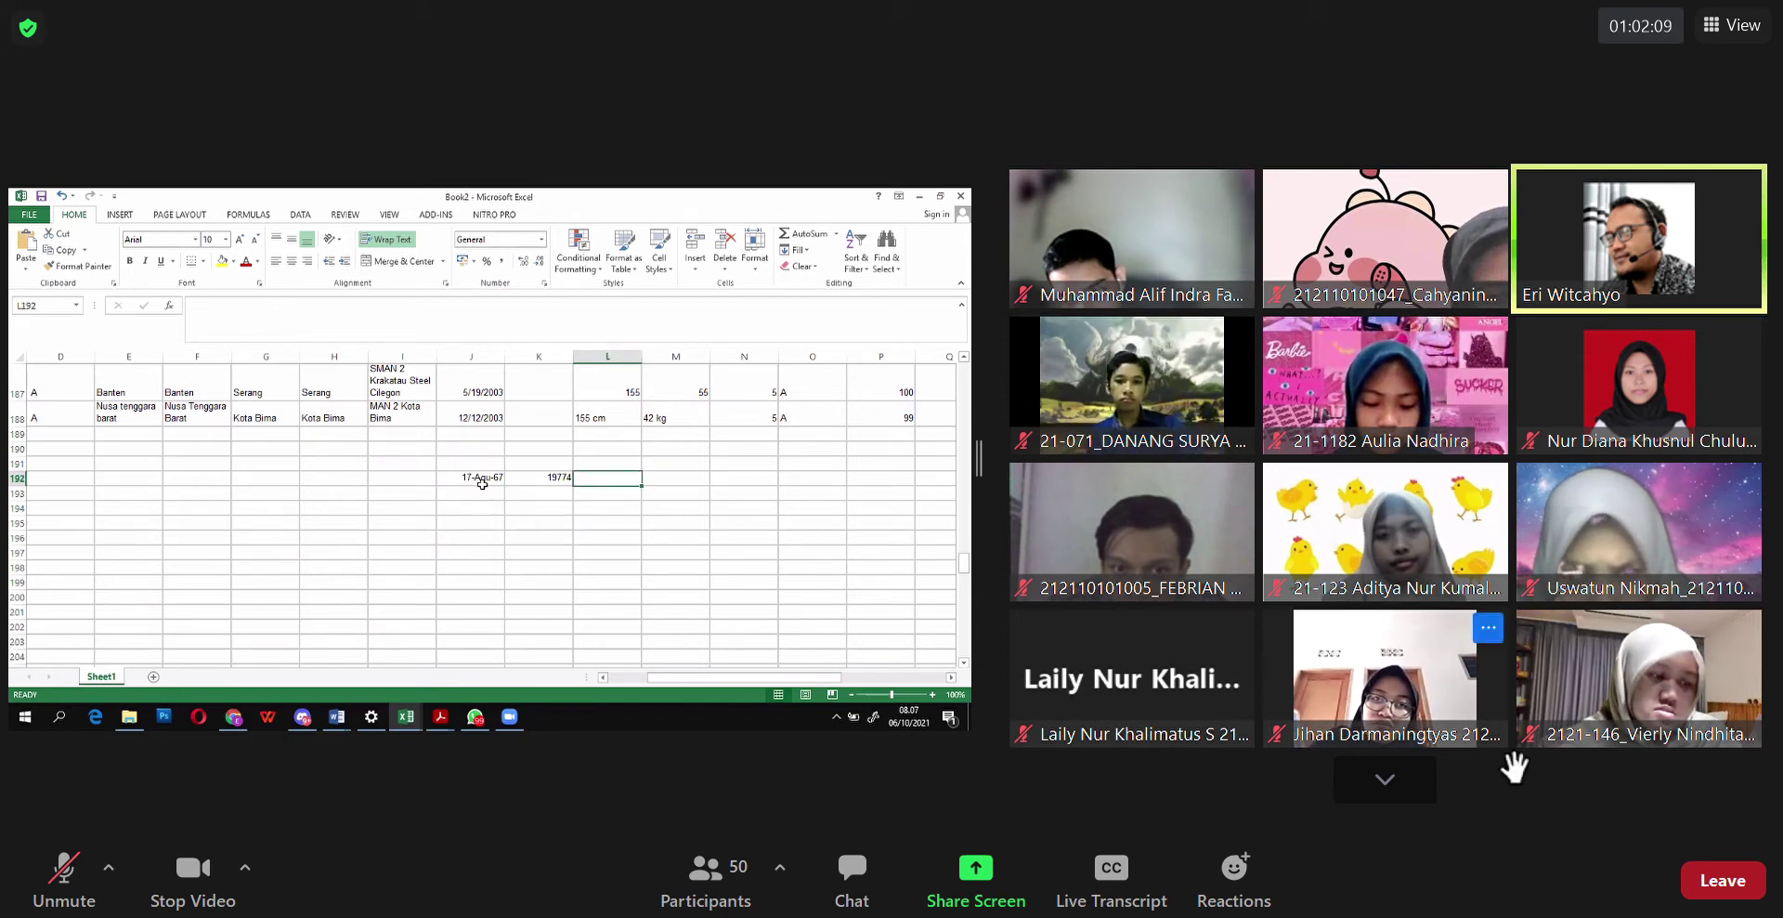
left_click(1382, 780)
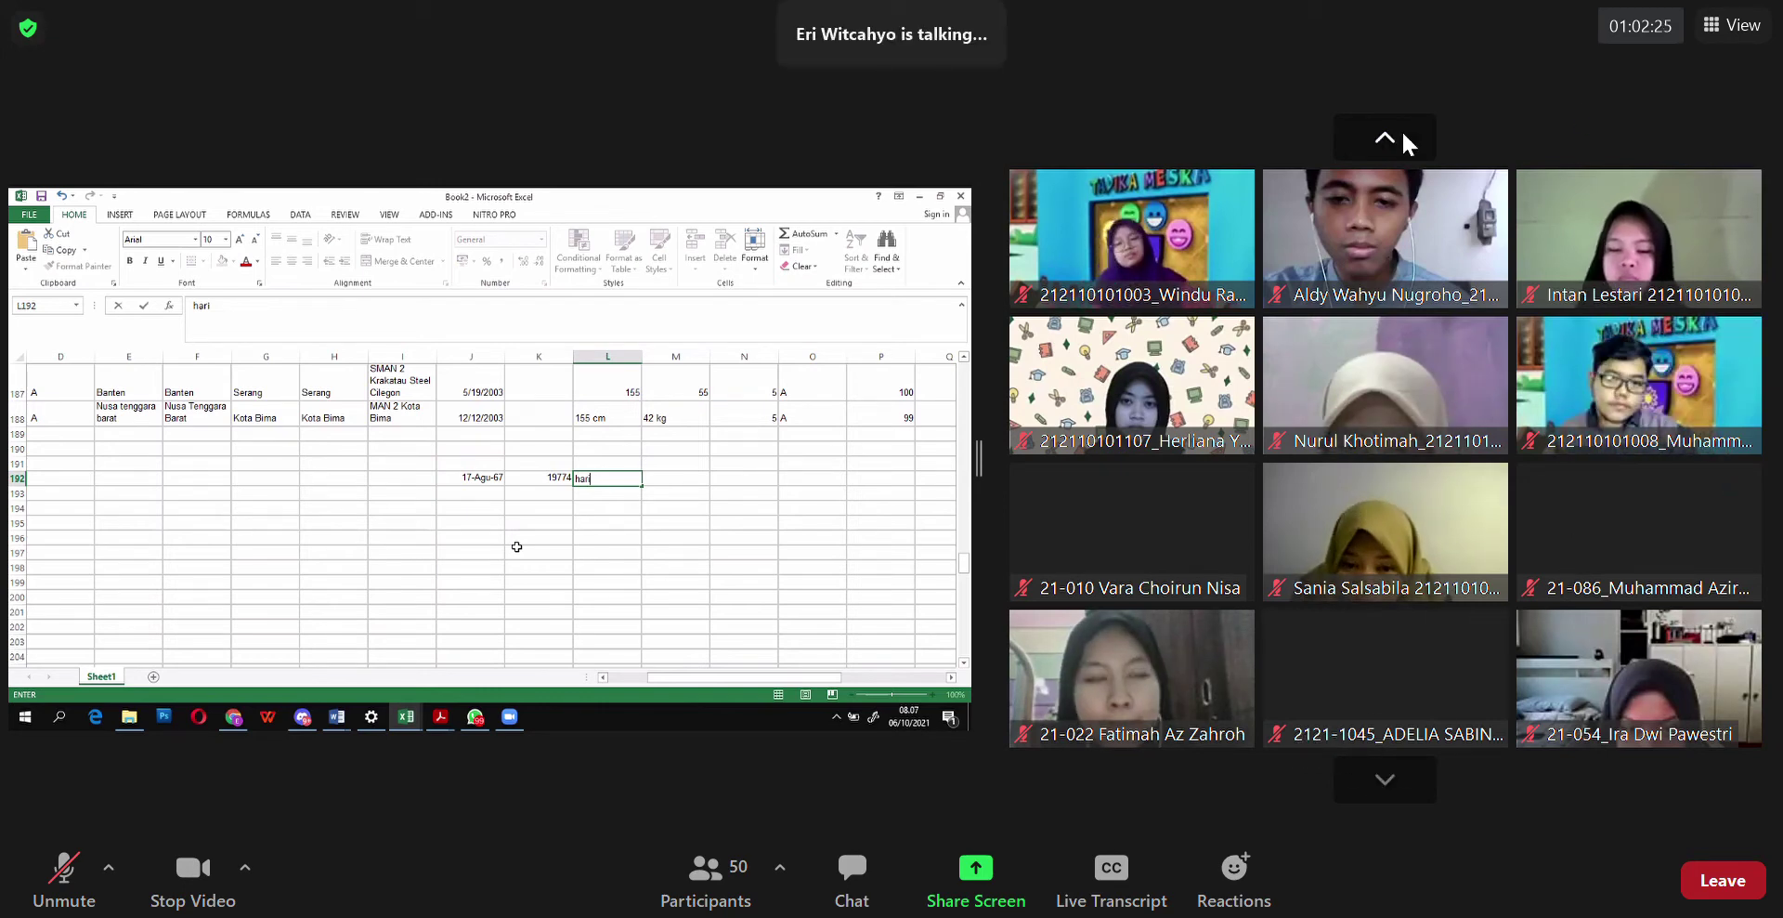
left_click(1378, 135)
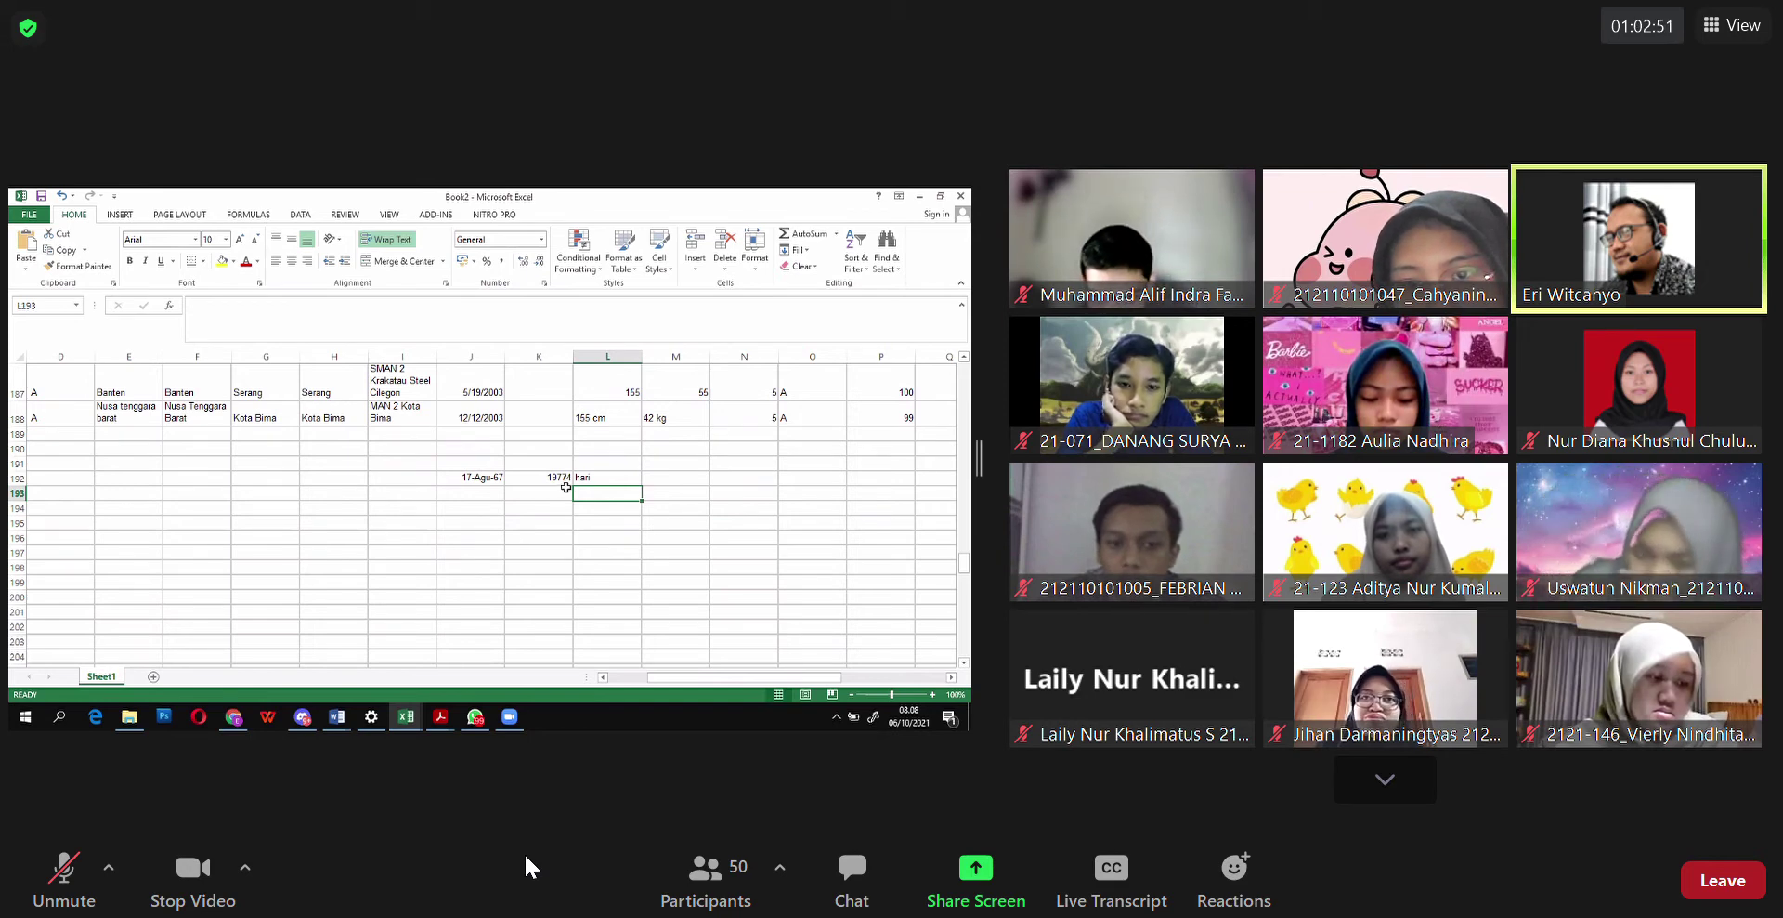
Step: Enter a formula in K193 that divides the day count in K192 by 365
left_click(566, 487)
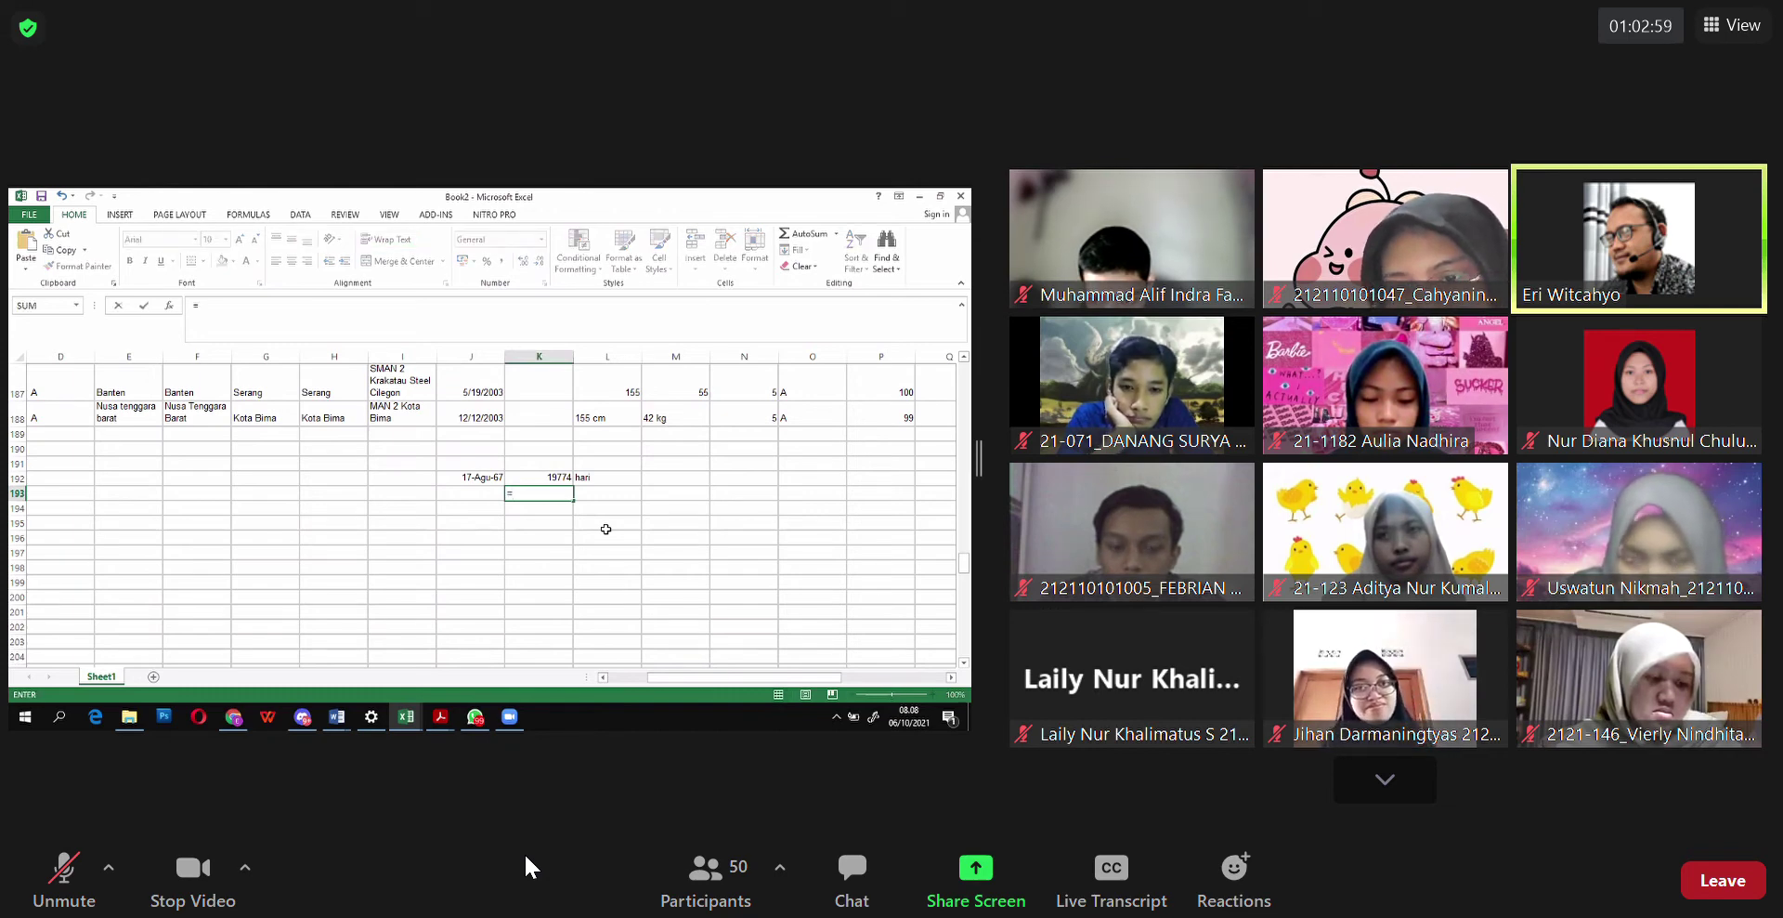
left_click(553, 479)
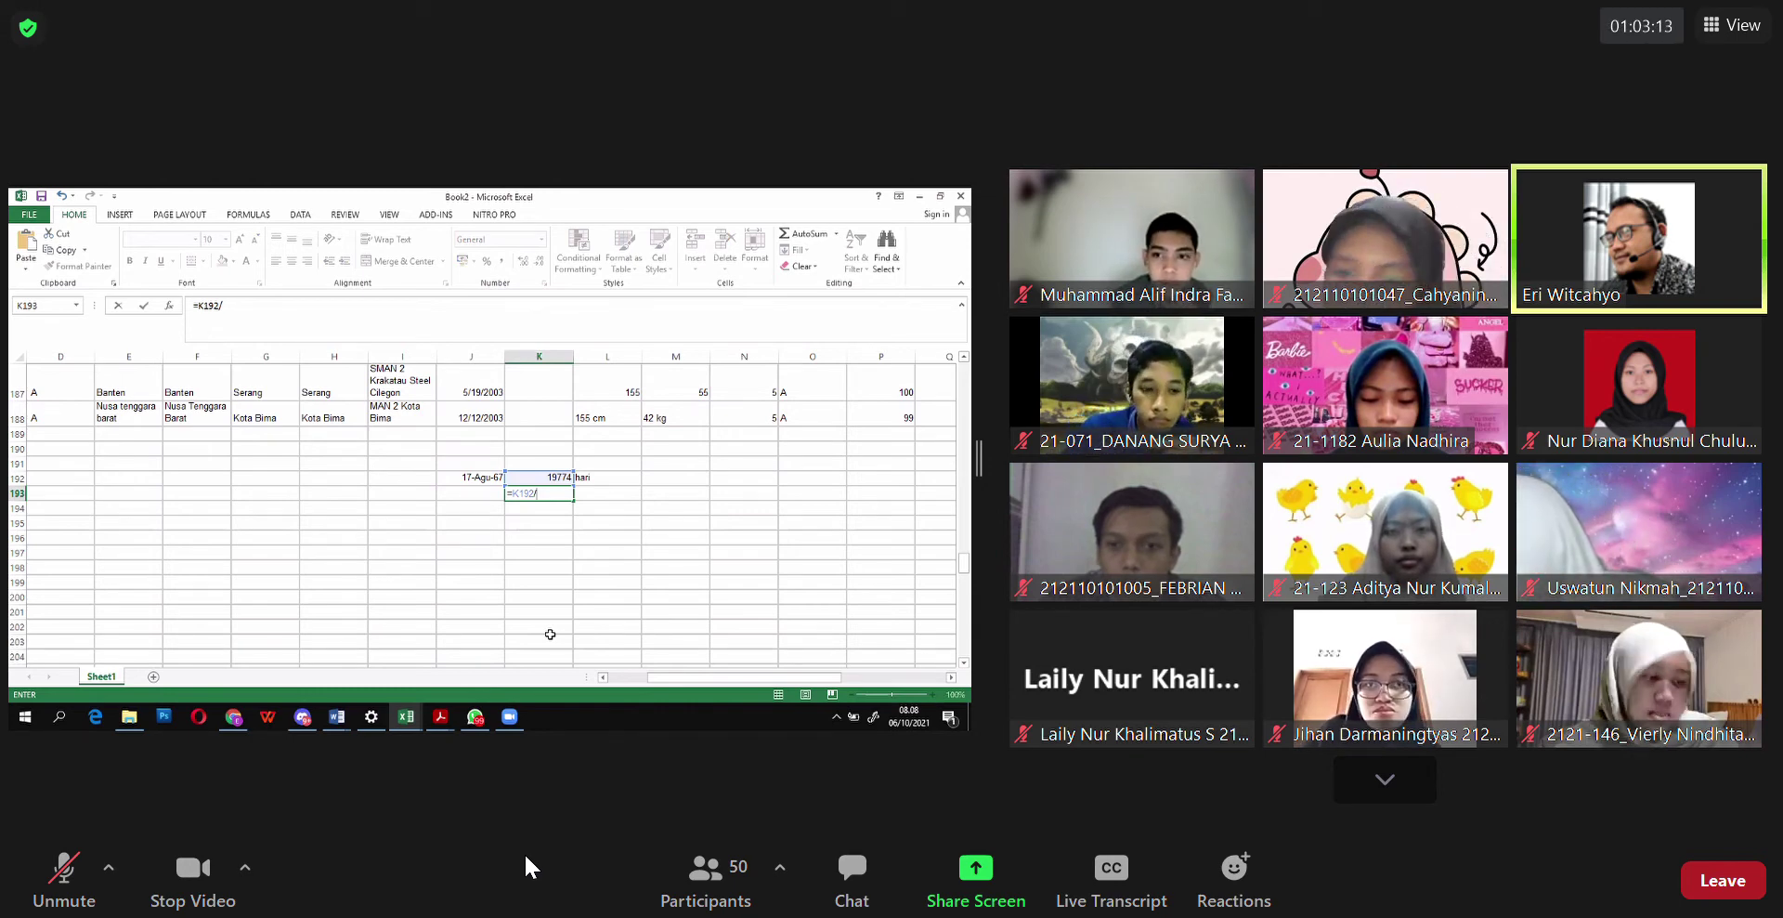
Step: Unmute the meeting microphone to speak, and mute it again
left_click(67, 887)
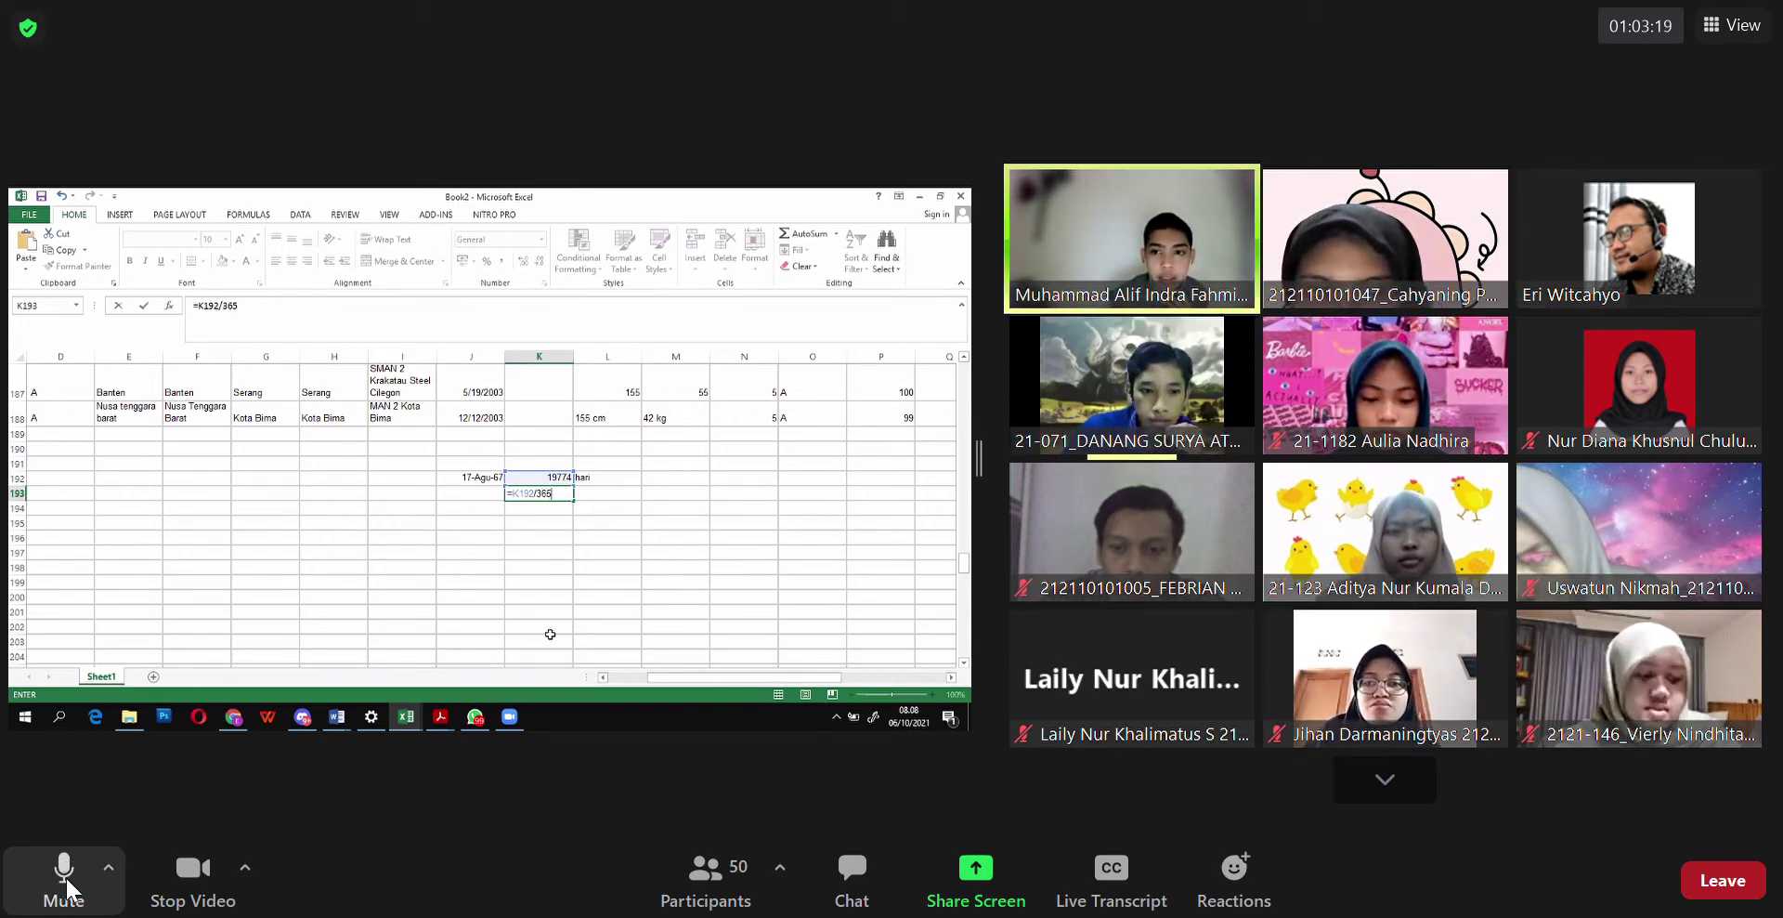
left_click(66, 880)
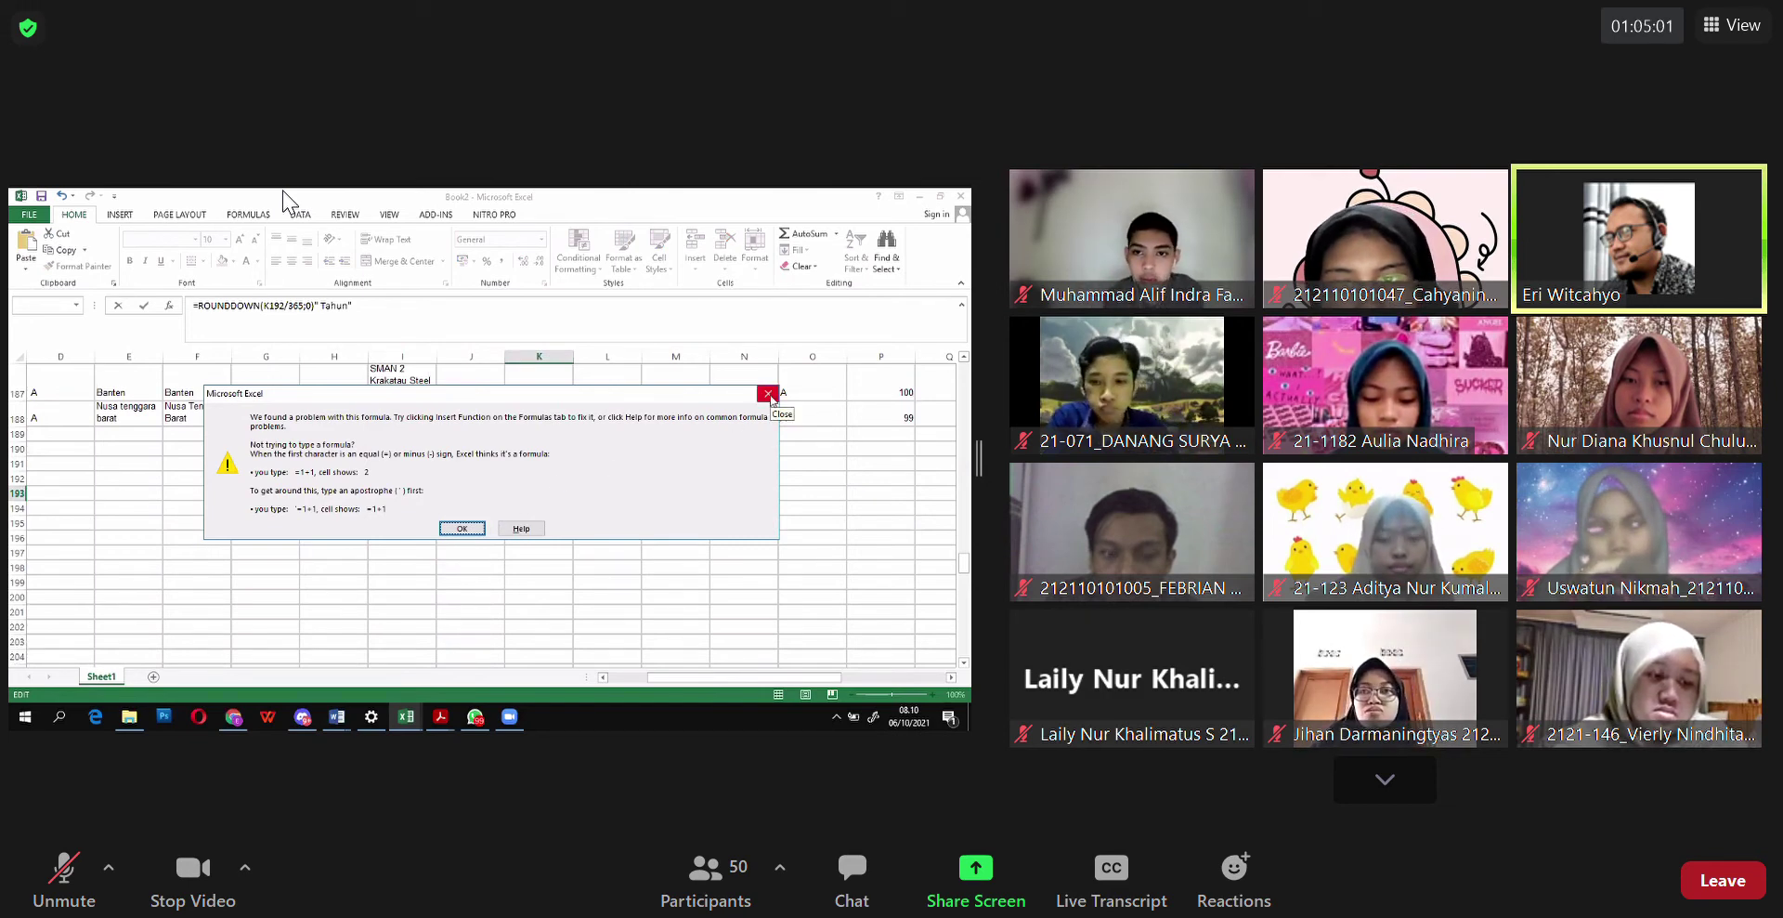
Step: Discard the attempt to append "Tahun" to K193's formula and give the cell a custom number format that adds Tahun
left_click(768, 394)
key("Escape")
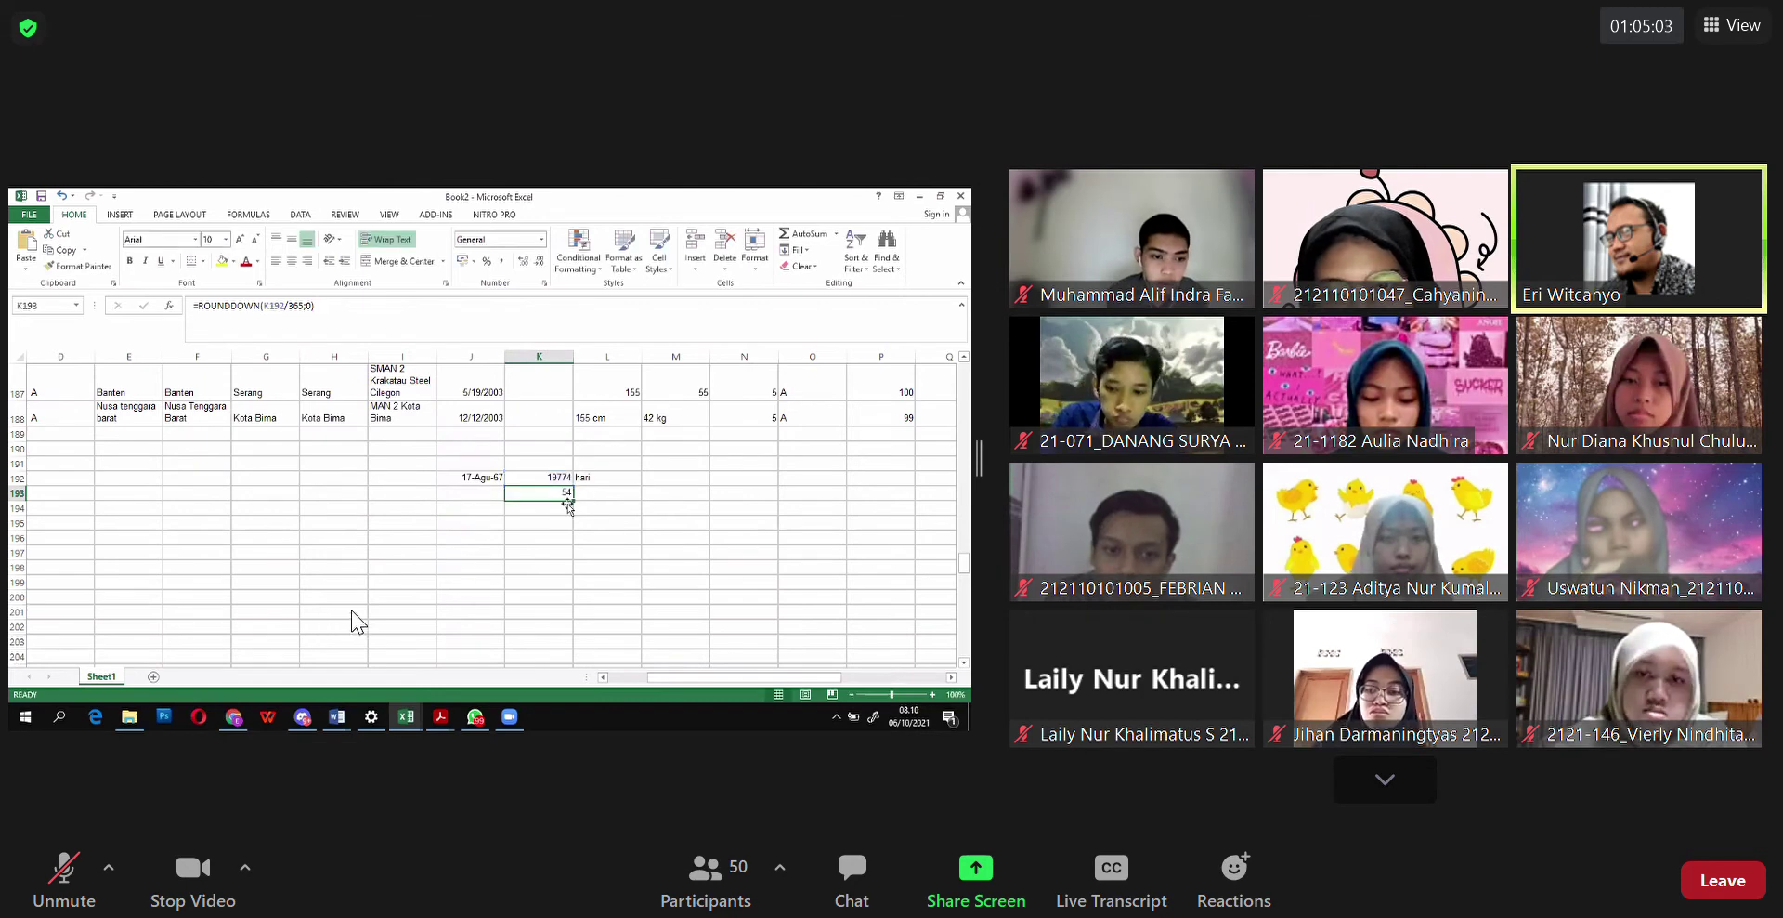
key("ctrl+1")
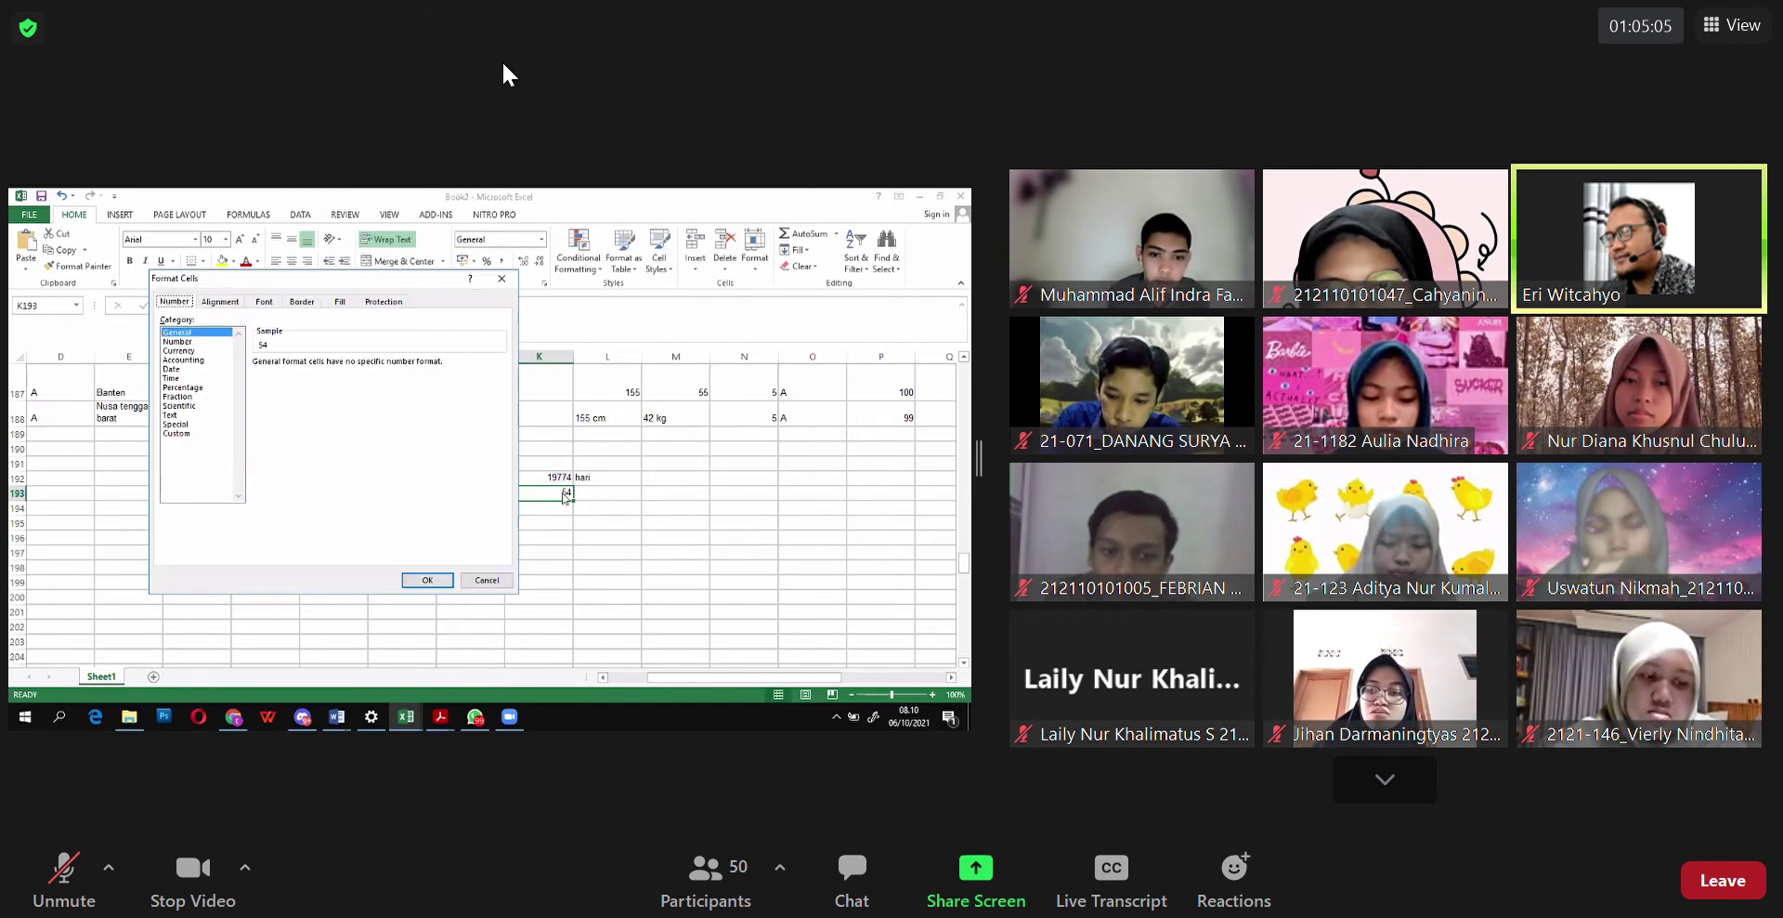
left_click(186, 434)
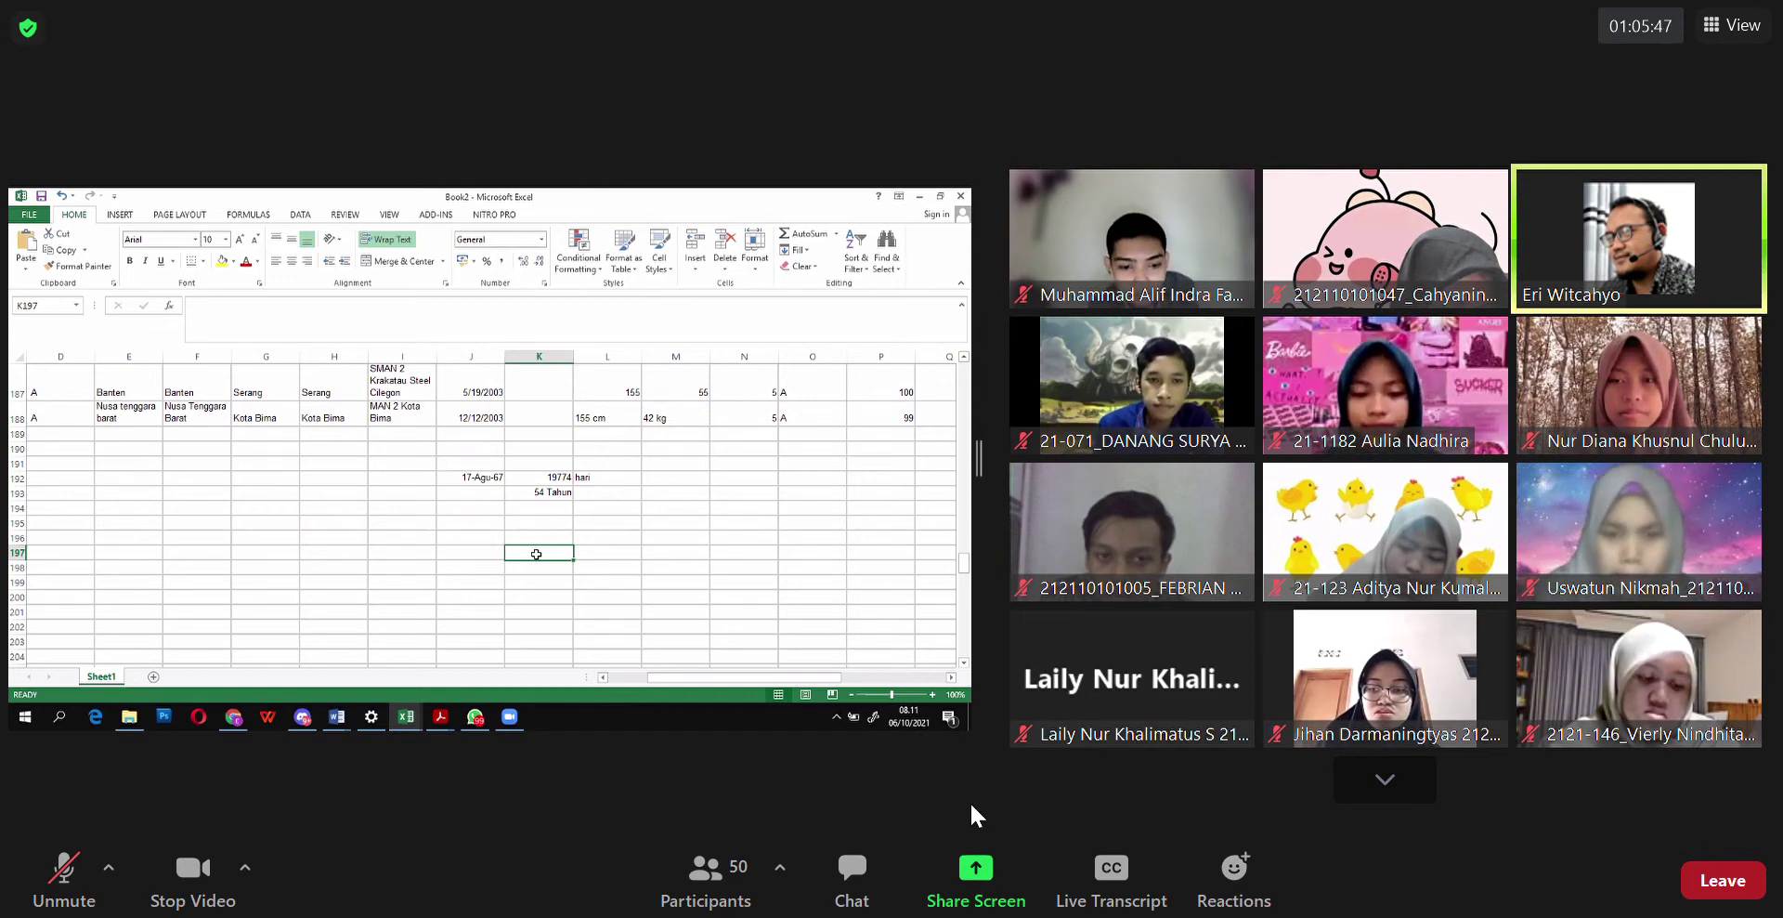
Step: Try to append an AND function to the ROUNDDOWN formula in K193
left_click(552, 493)
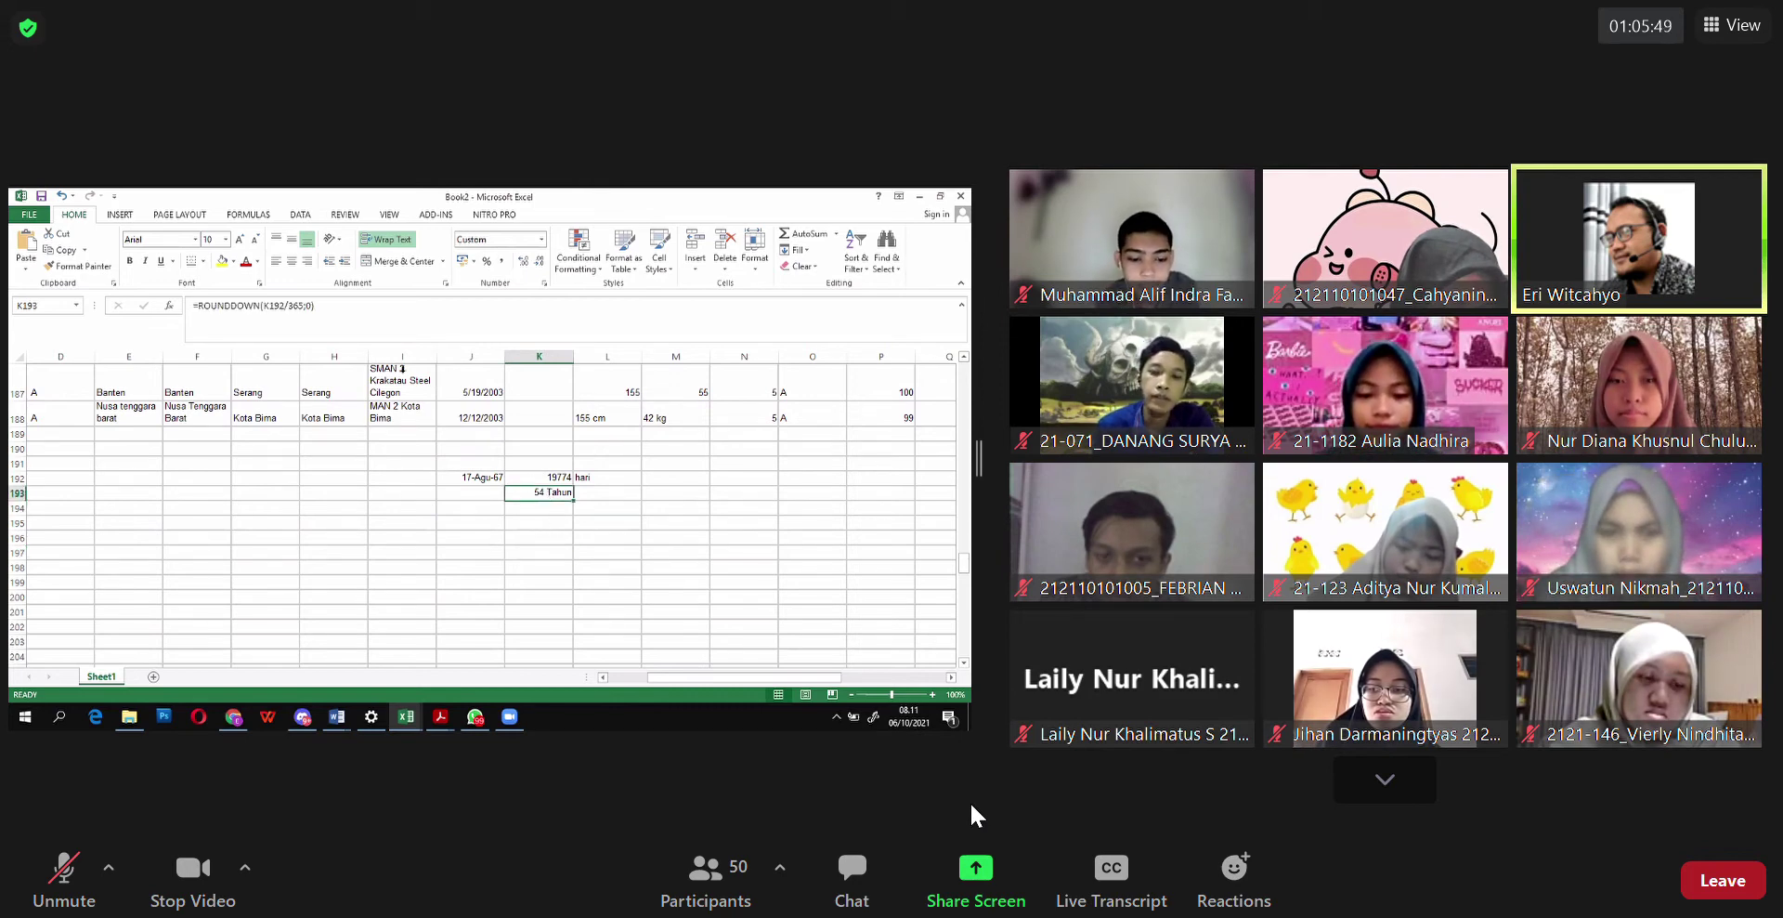
left_click(394, 316)
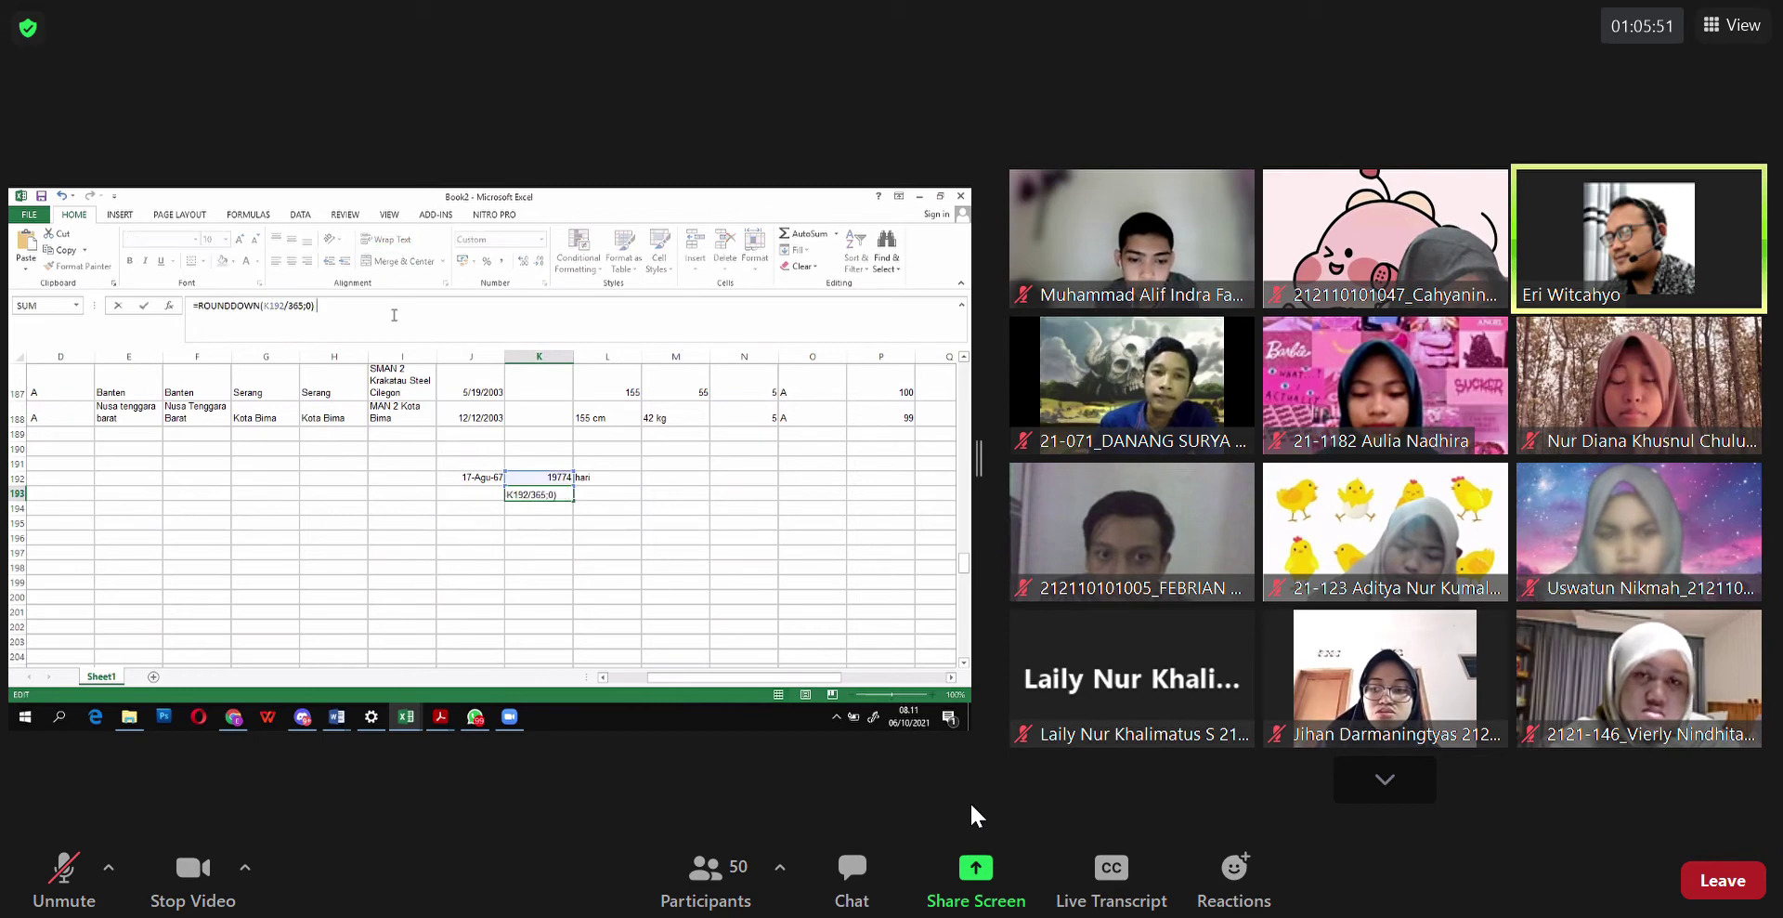
type("and")
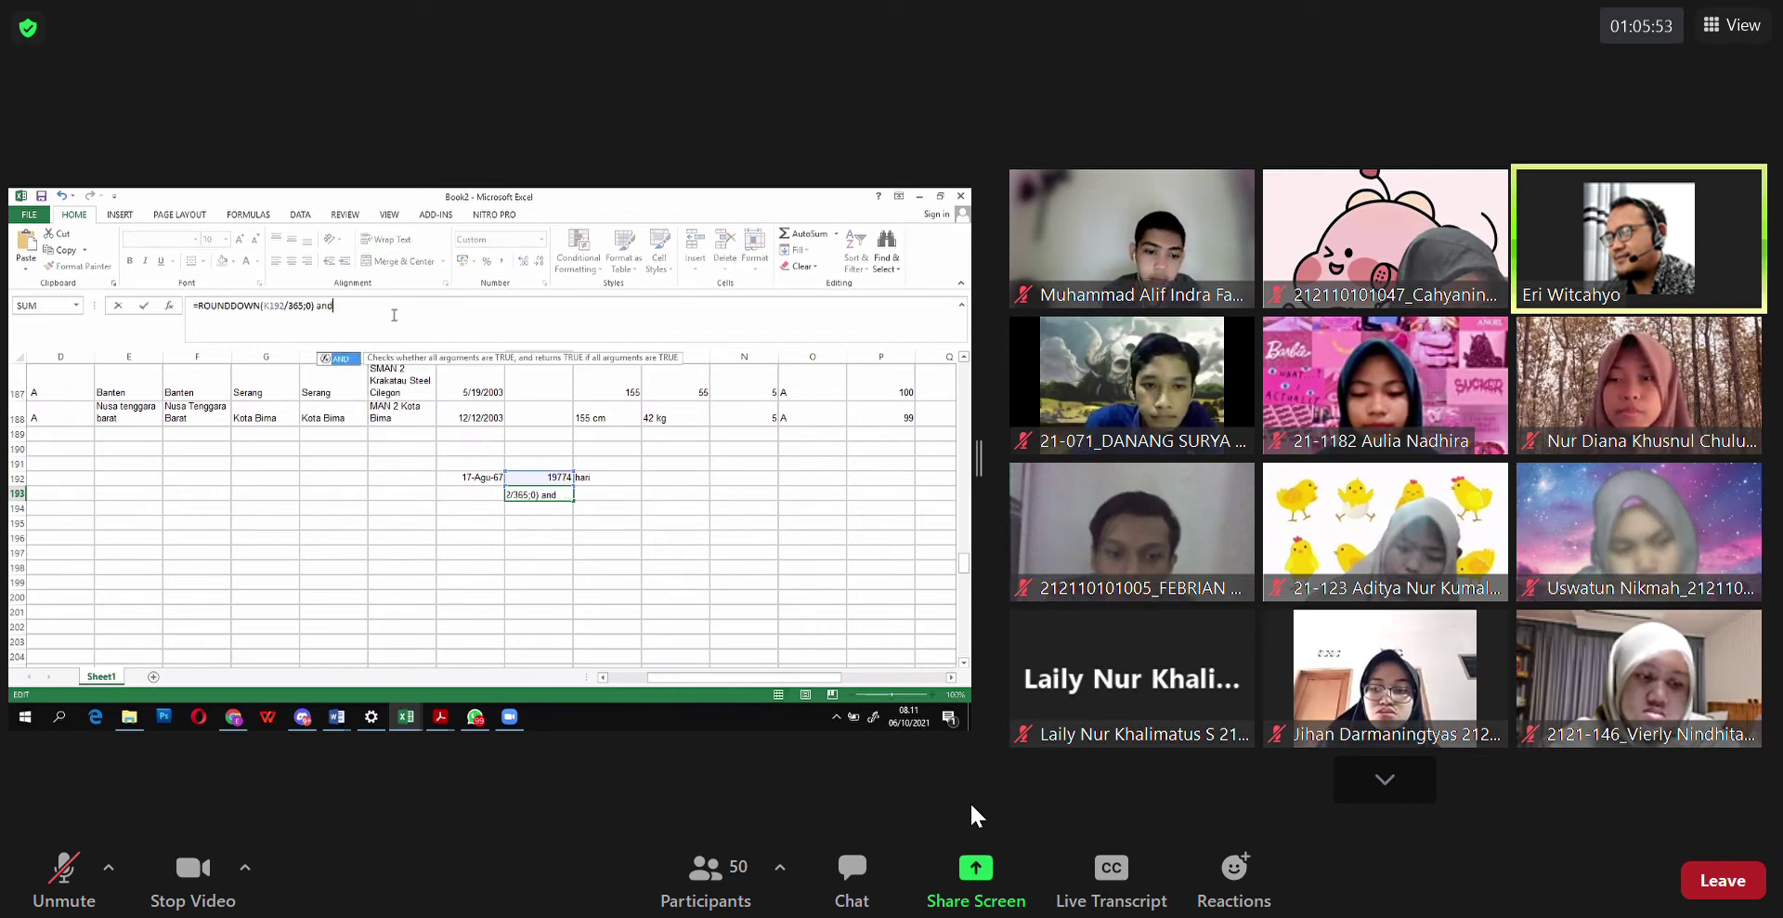
type("(")
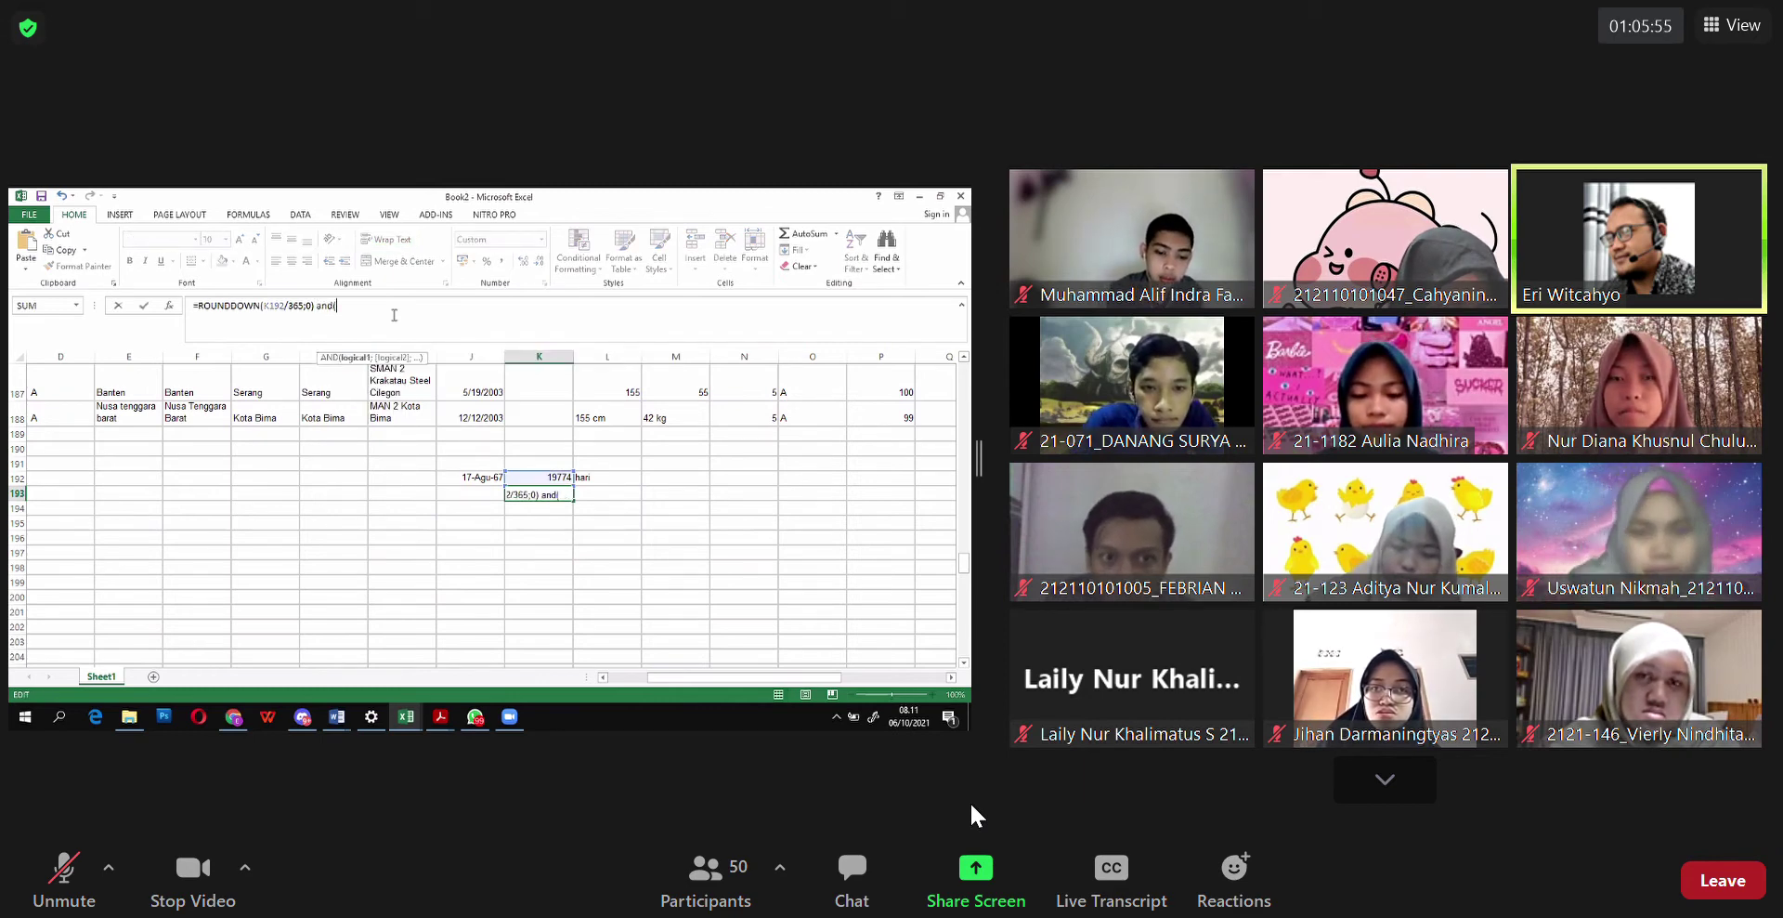
key("BackSpace")
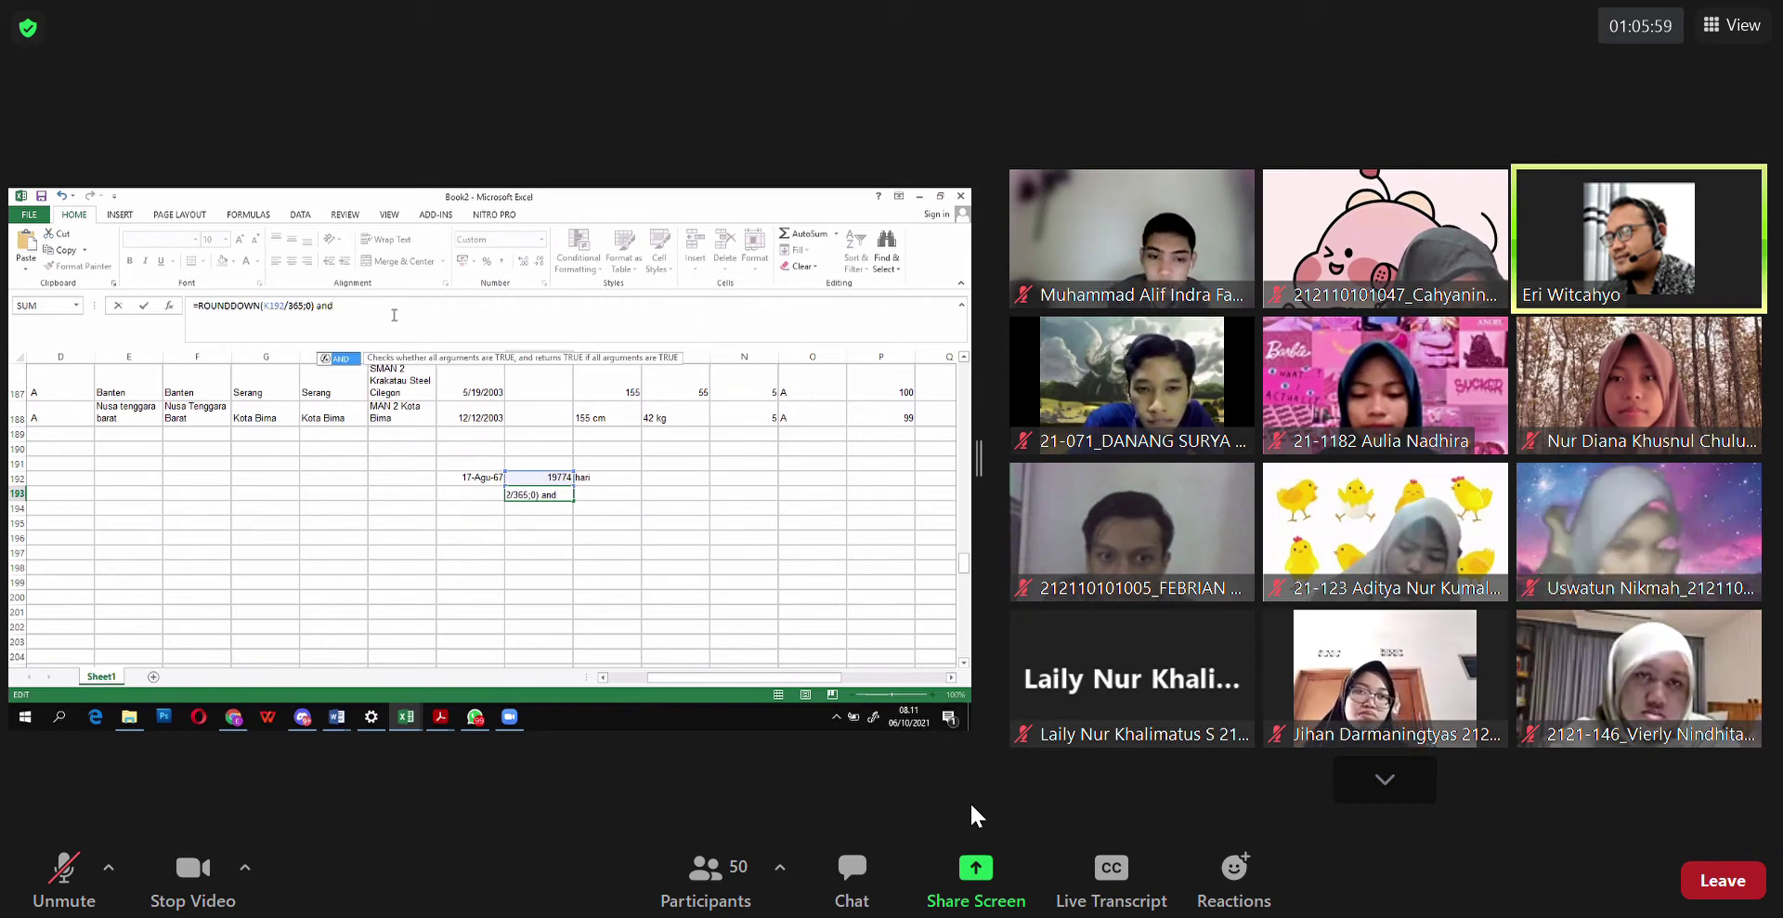
type("(")
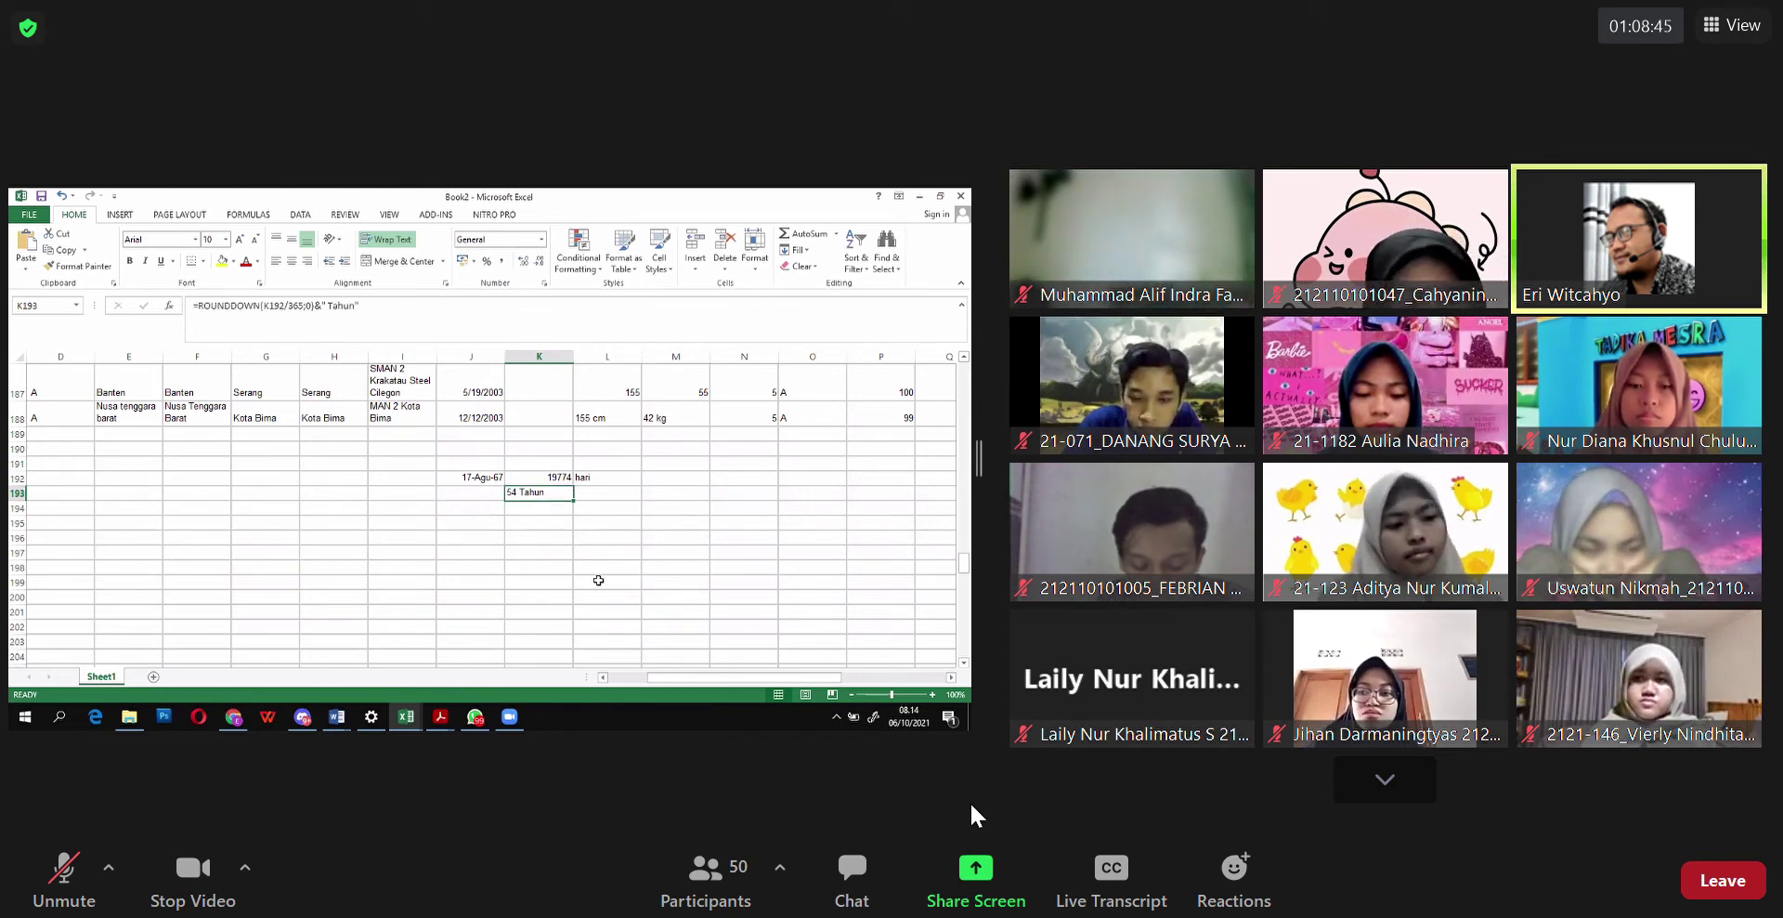
Step: Open Find and Replace for the selected height values in column L
mouse_move(1309, 756)
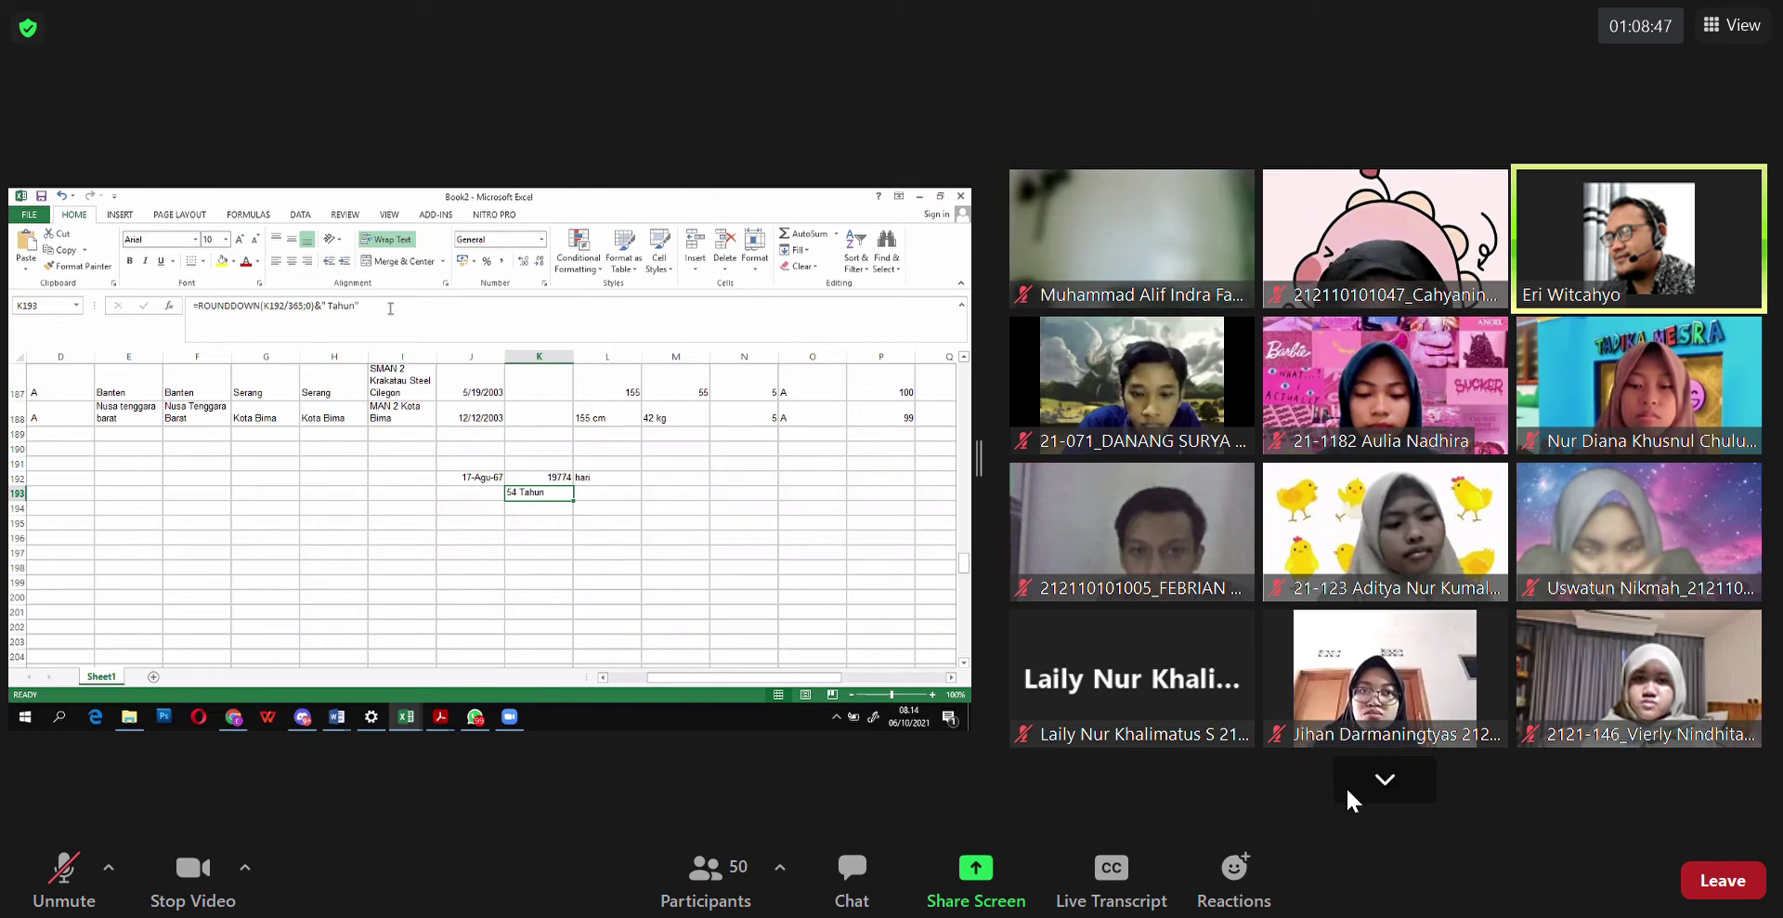
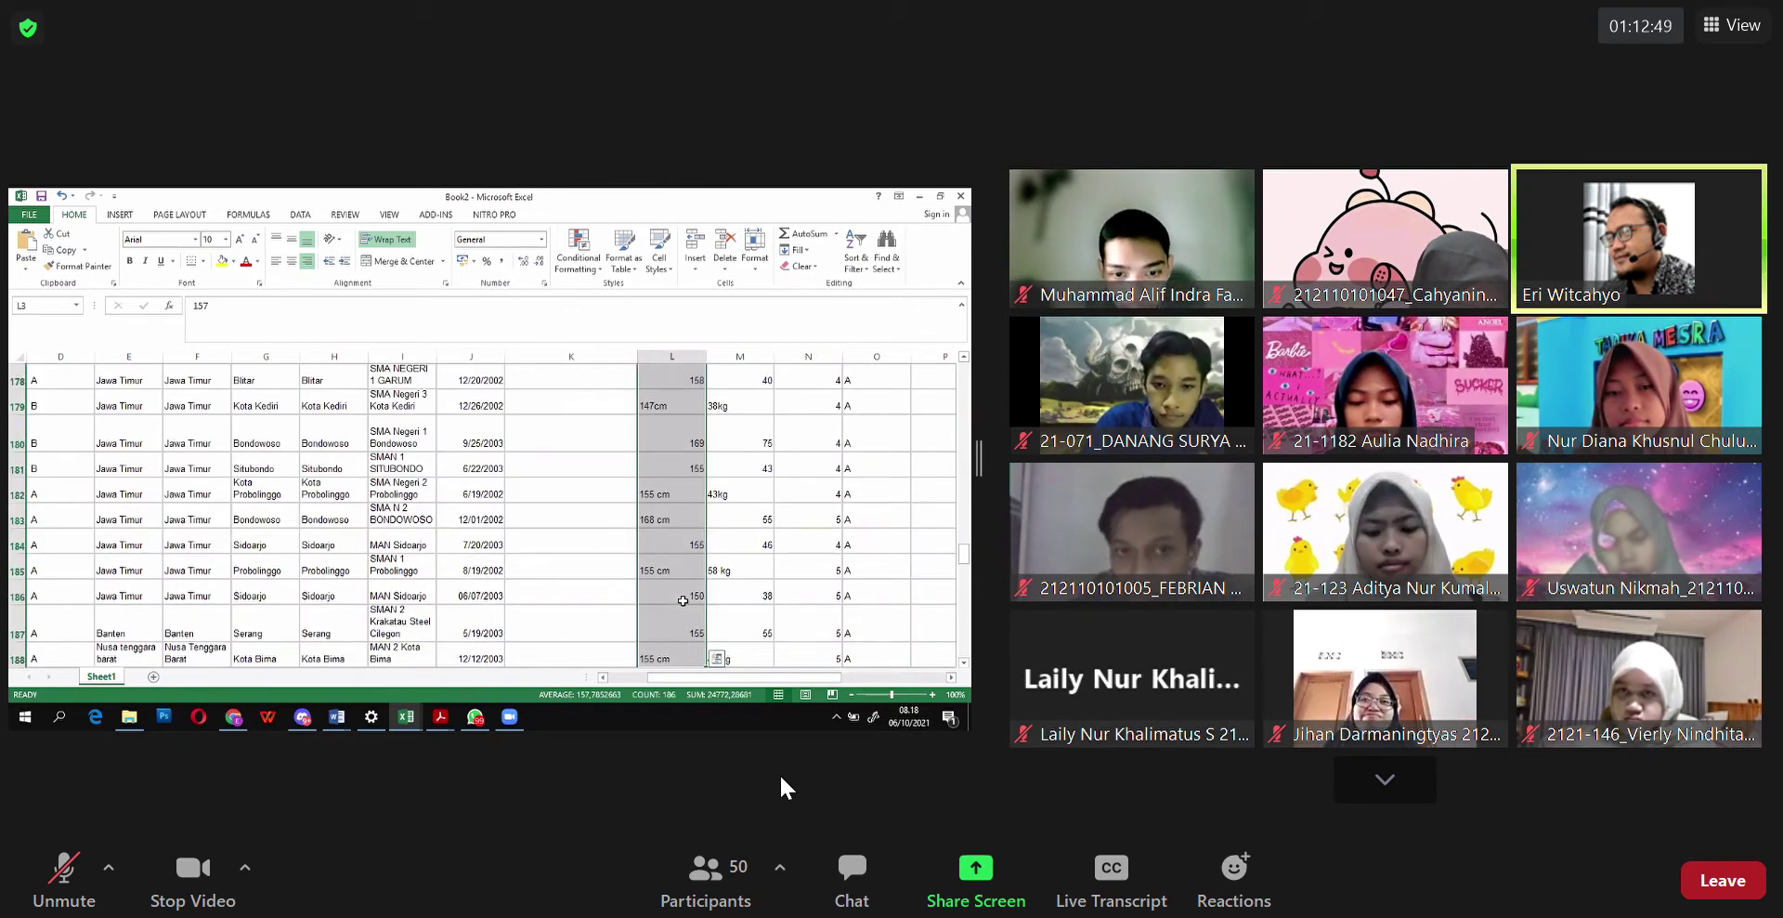
key("ctrl+h")
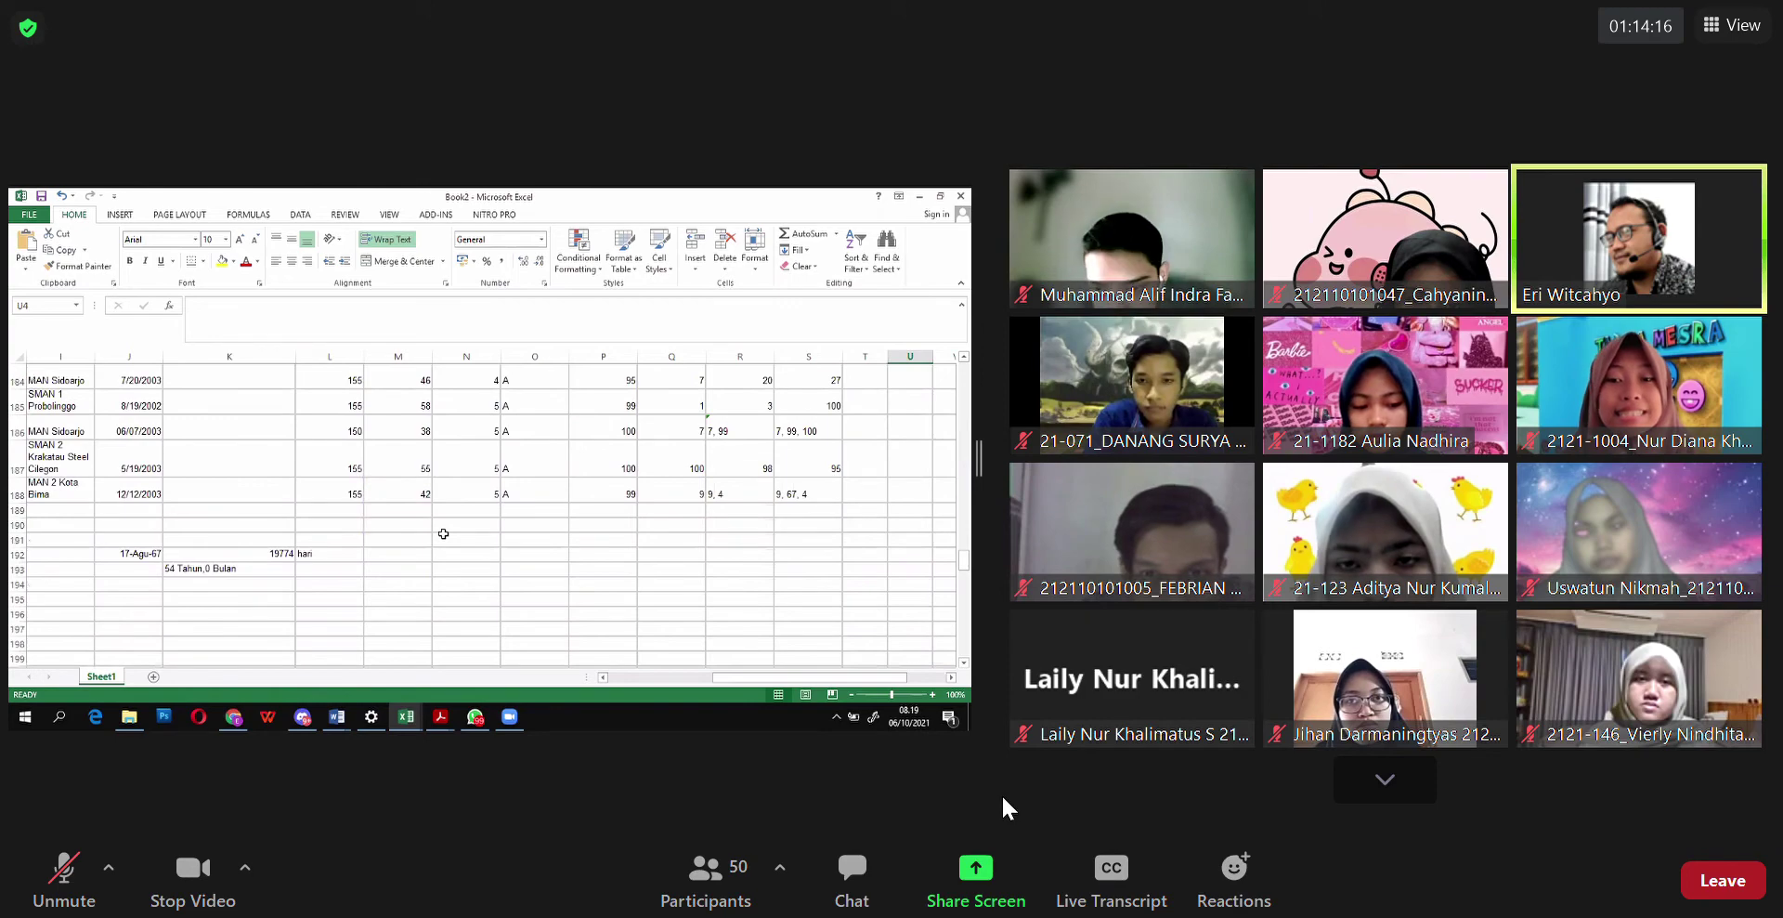
Step: Enlarge the shared spreadsheet view in the meeting by narrowing the participant video gallery beside it
left_click_drag(1000, 546, 1138, 587)
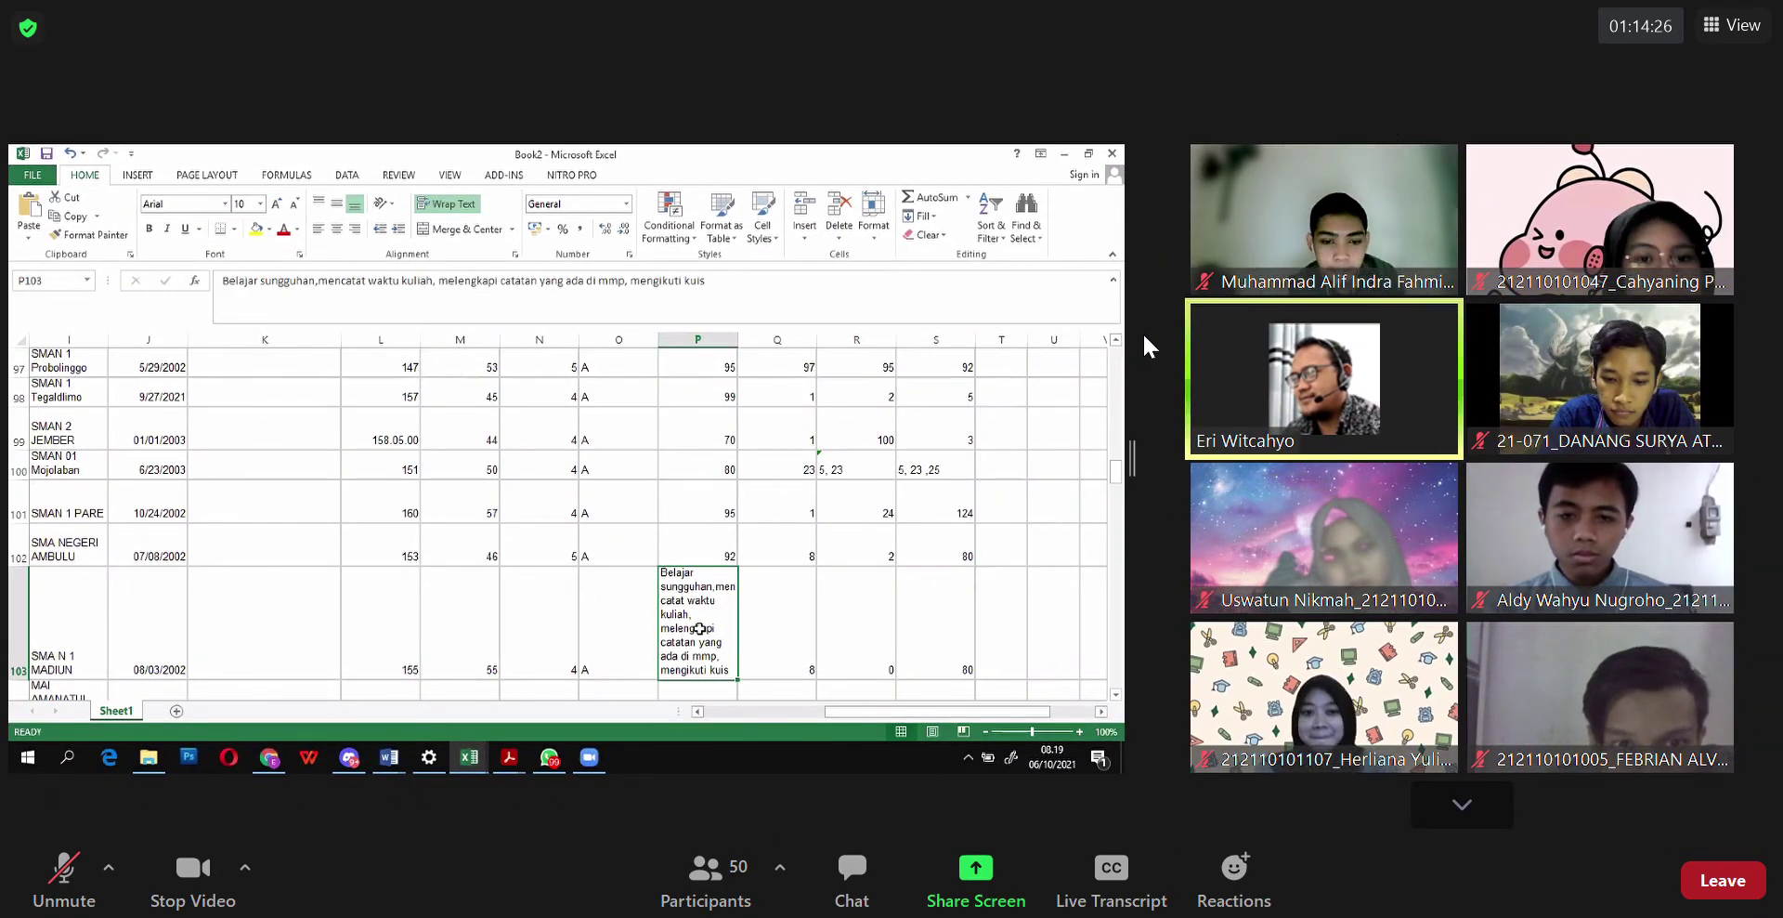
left_click_drag(1144, 338, 1285, 348)
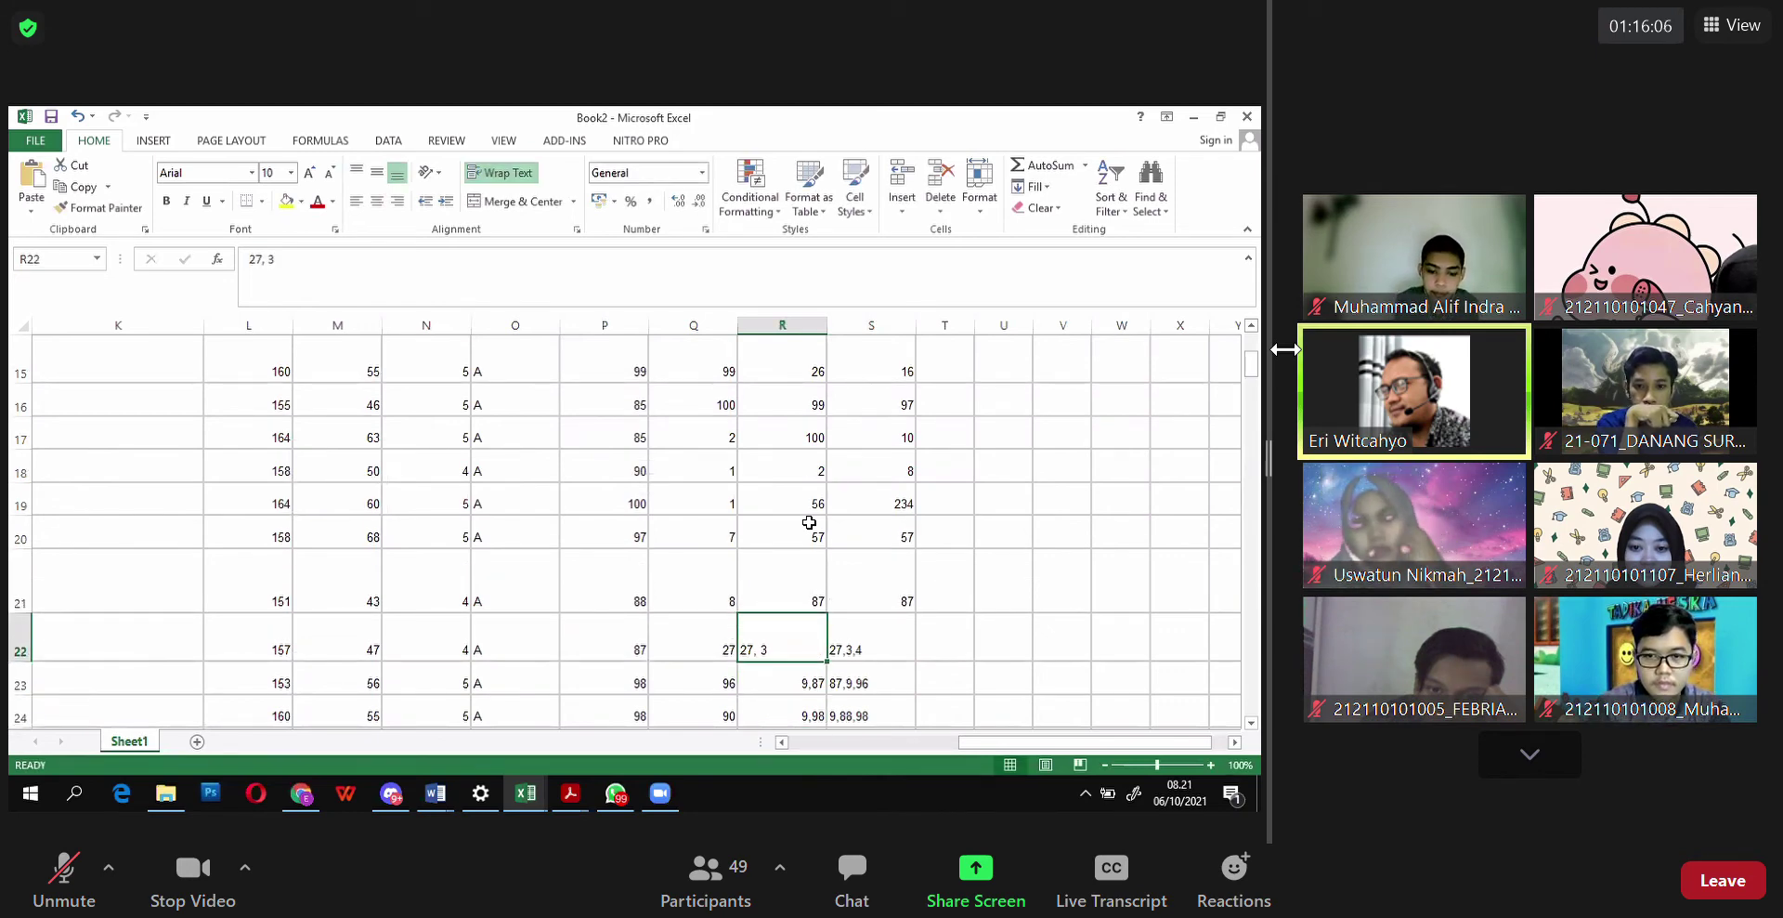
Step: Replace the multi-value UTS and UAS scores with 67 and 78 in row 22, and 89 and 67 in row 23
key("Tab")
type("78")
key("Return")
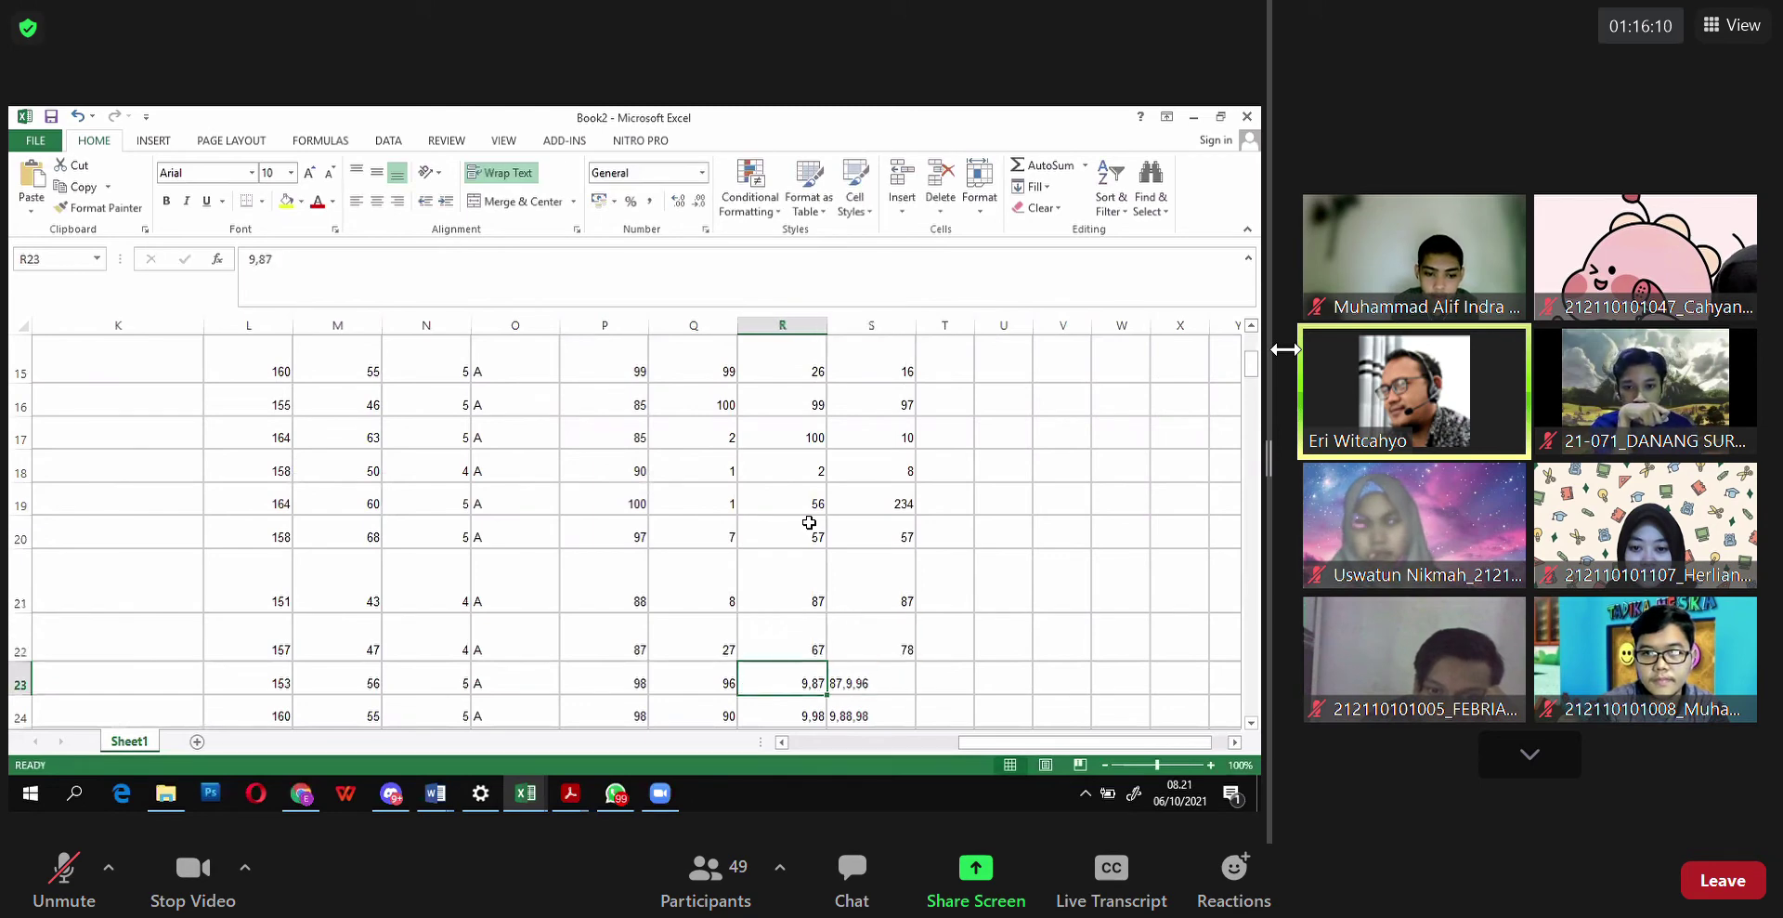
type("89")
key("Tab")
type("67")
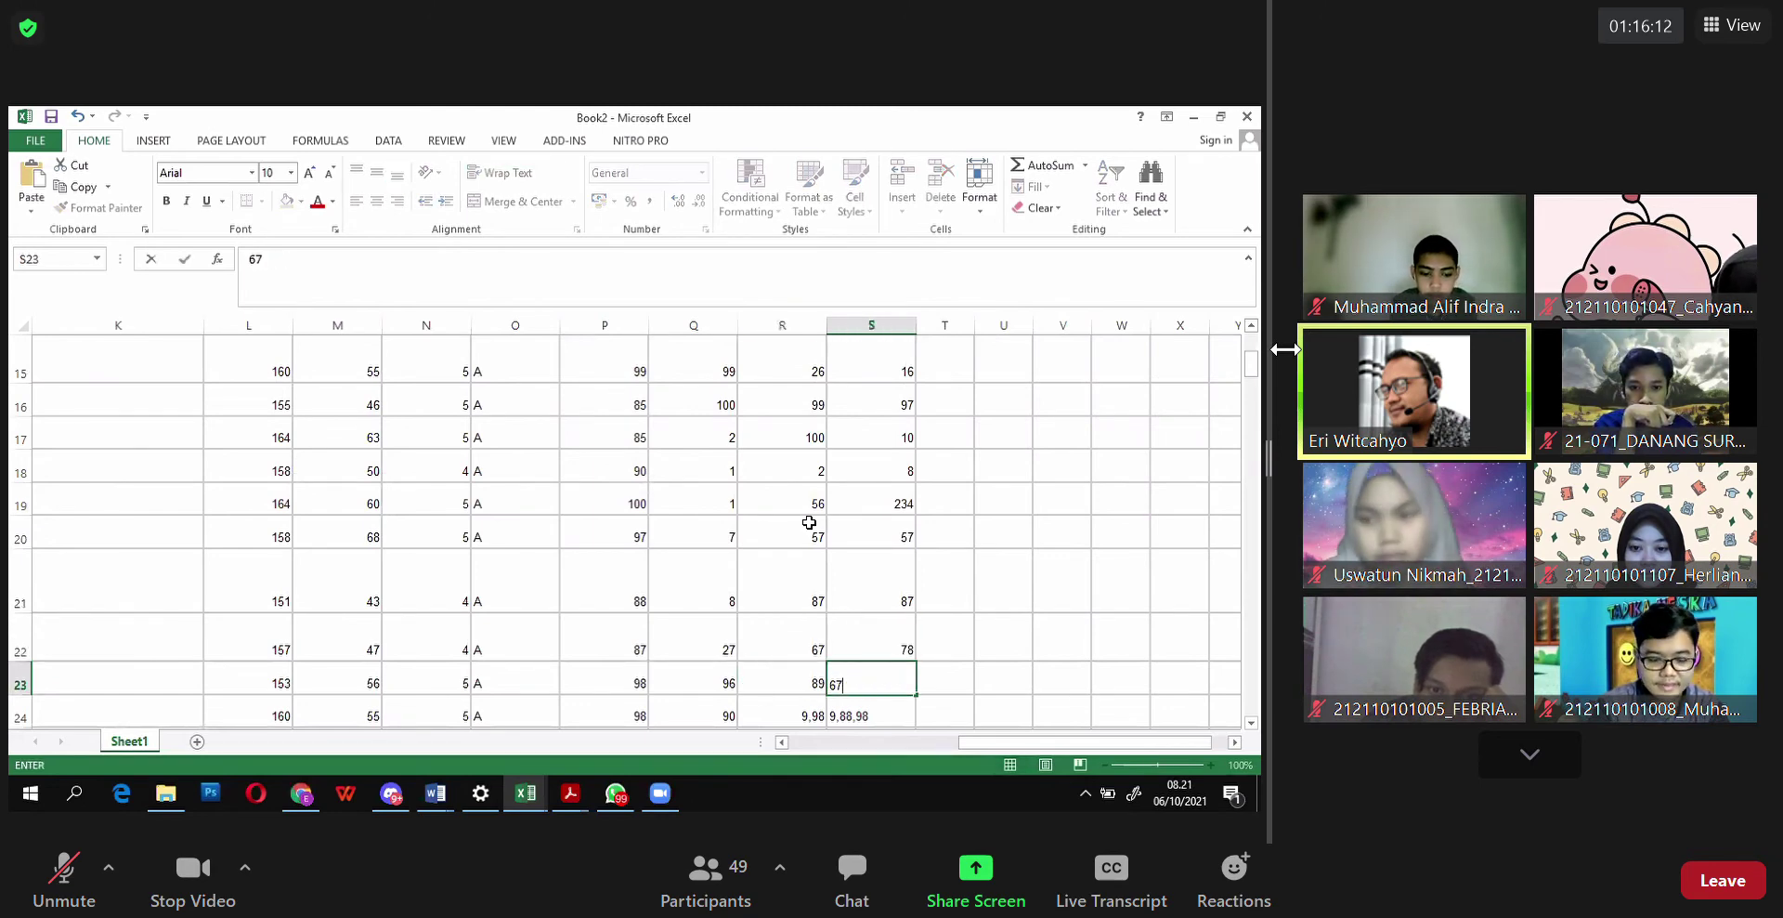
key("Down")
key("Down")
key("Up")
key("Left")
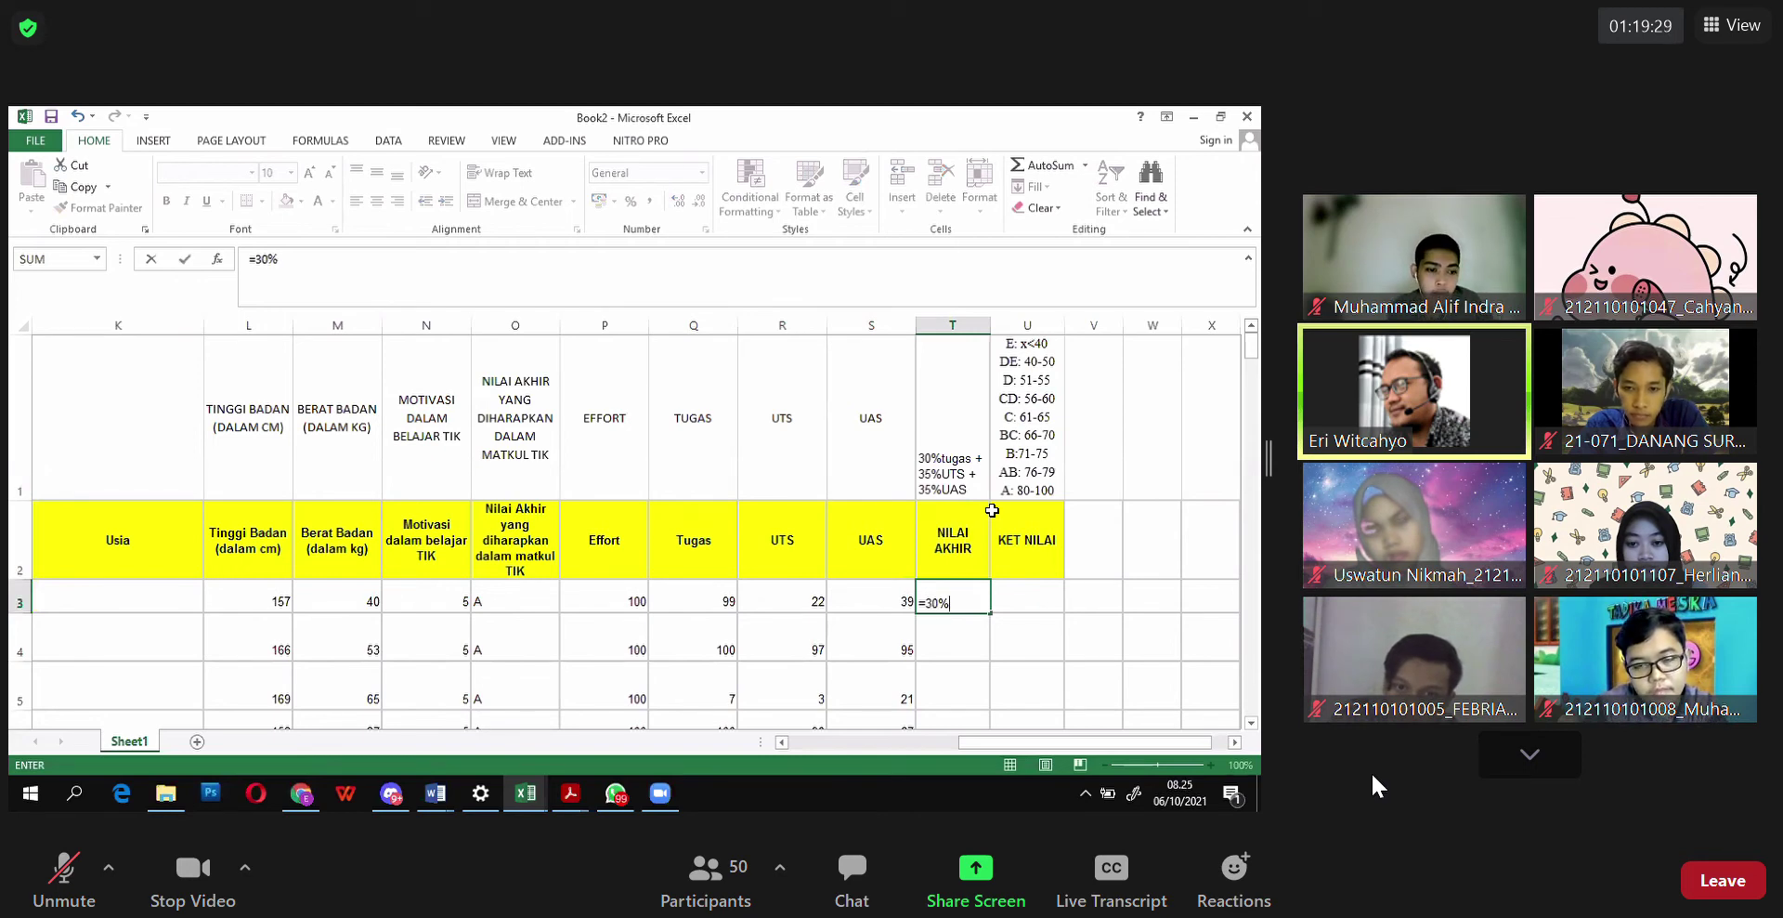
Step: Complete the final grade formula in T3 as =30%*Q3+35%*R3+35%*S3
type("X")
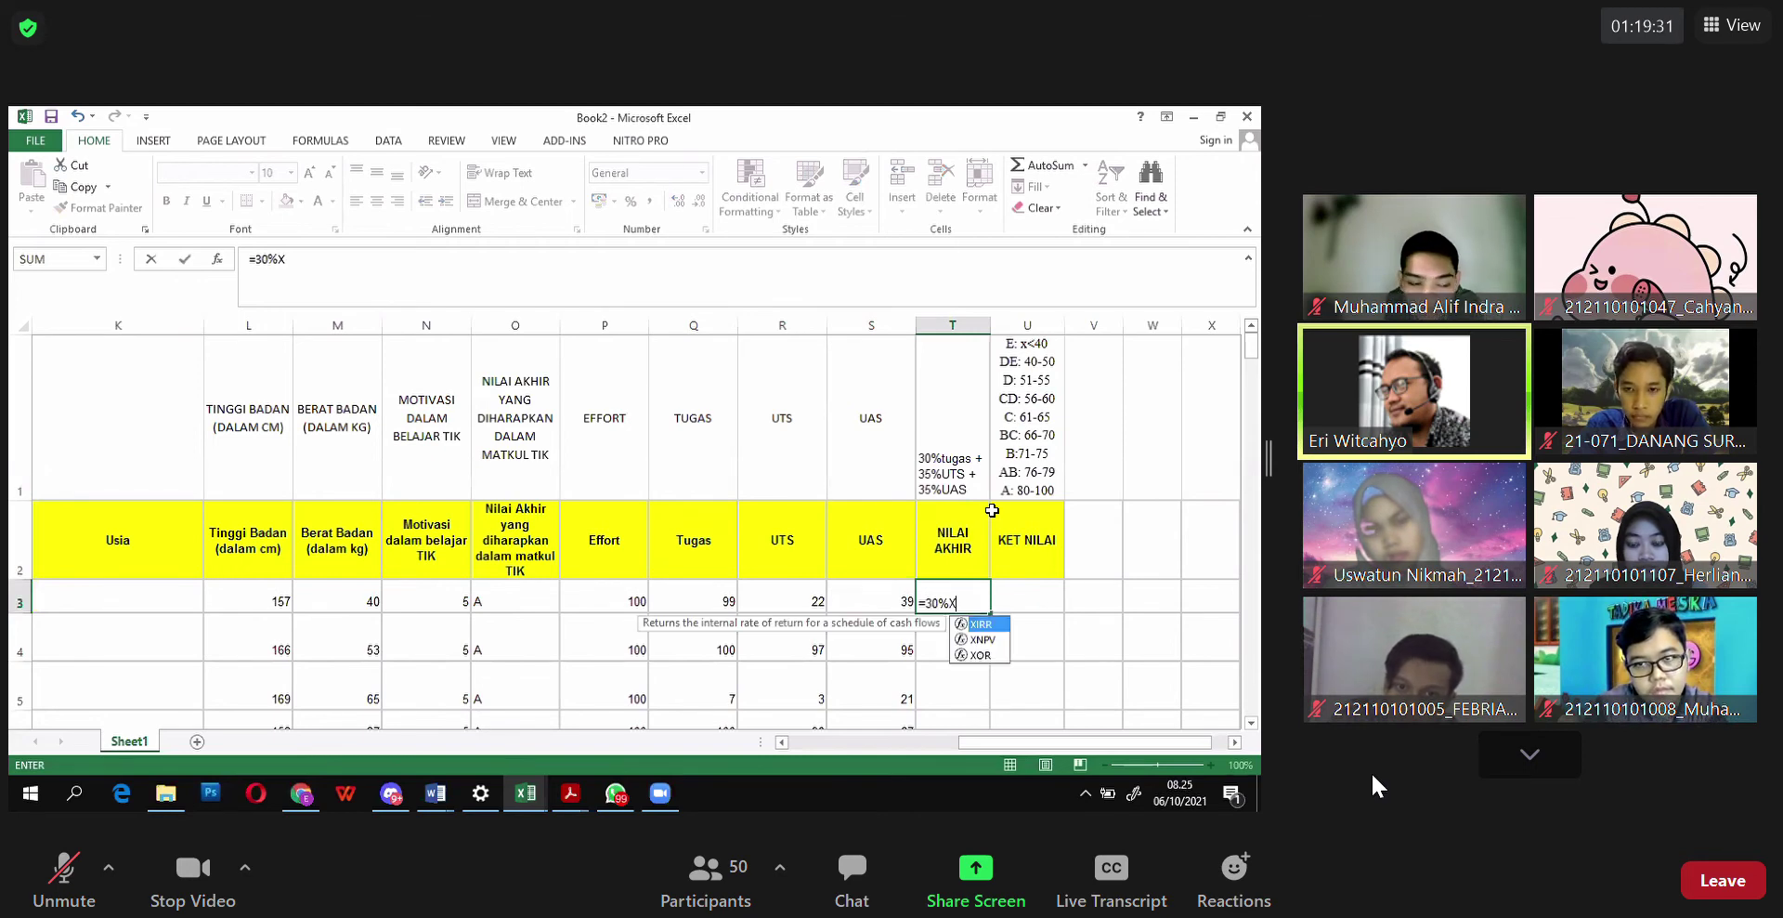
key("BackSpace")
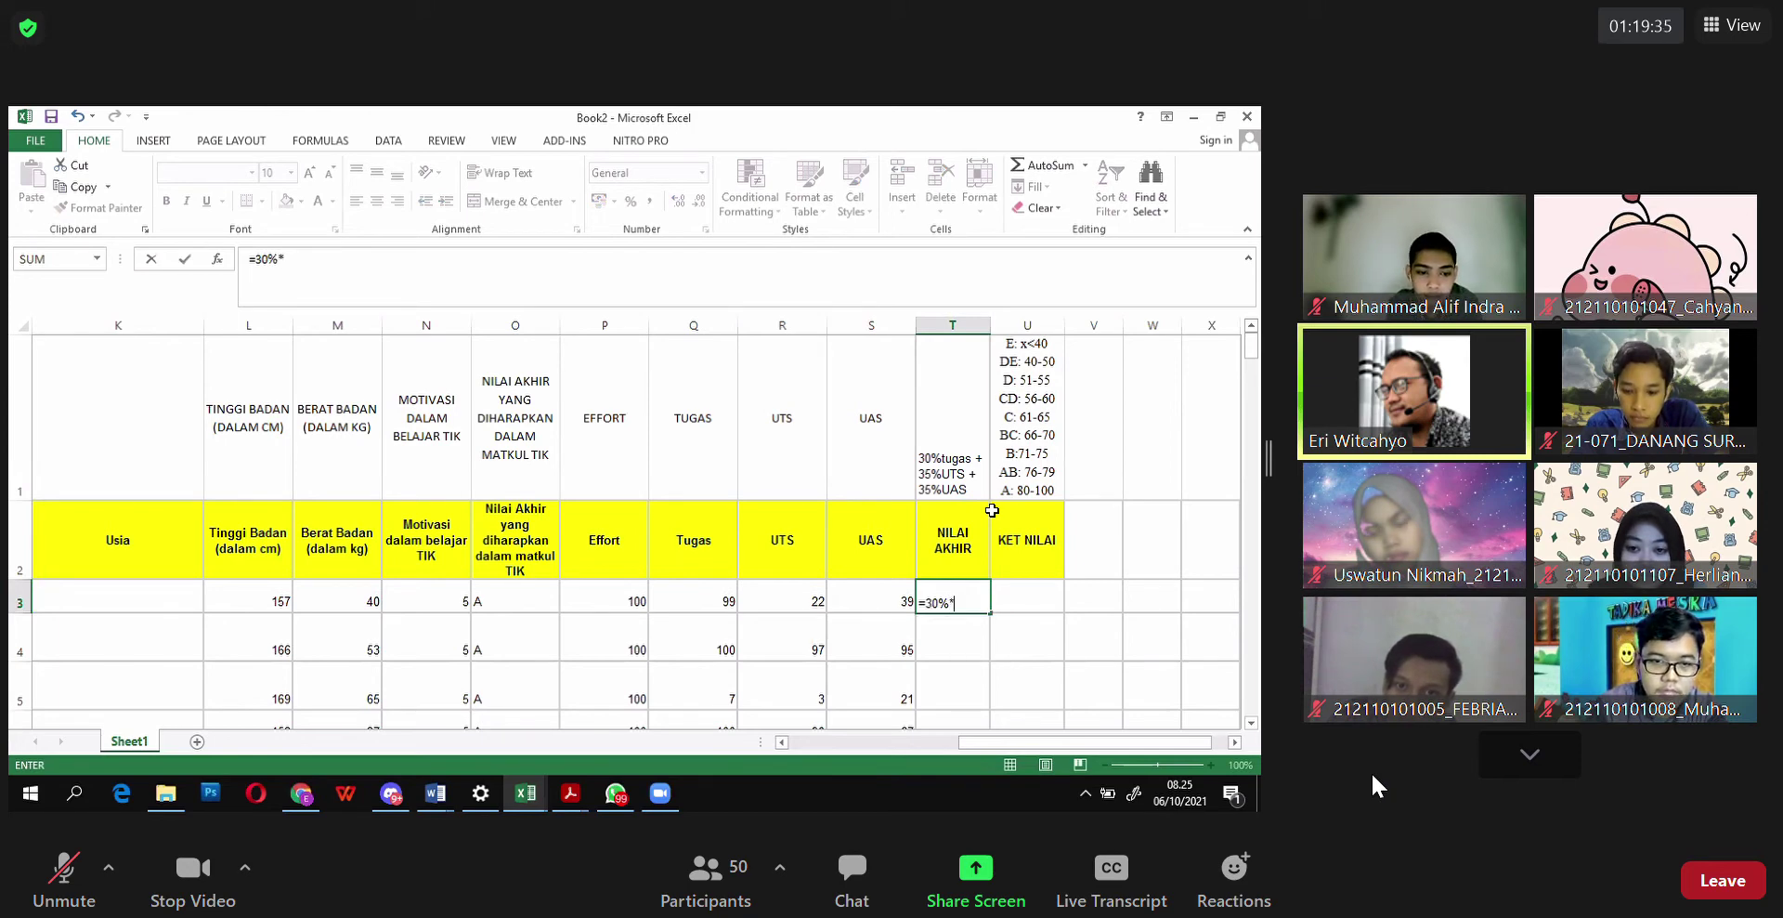
type("*")
left_click(716, 600)
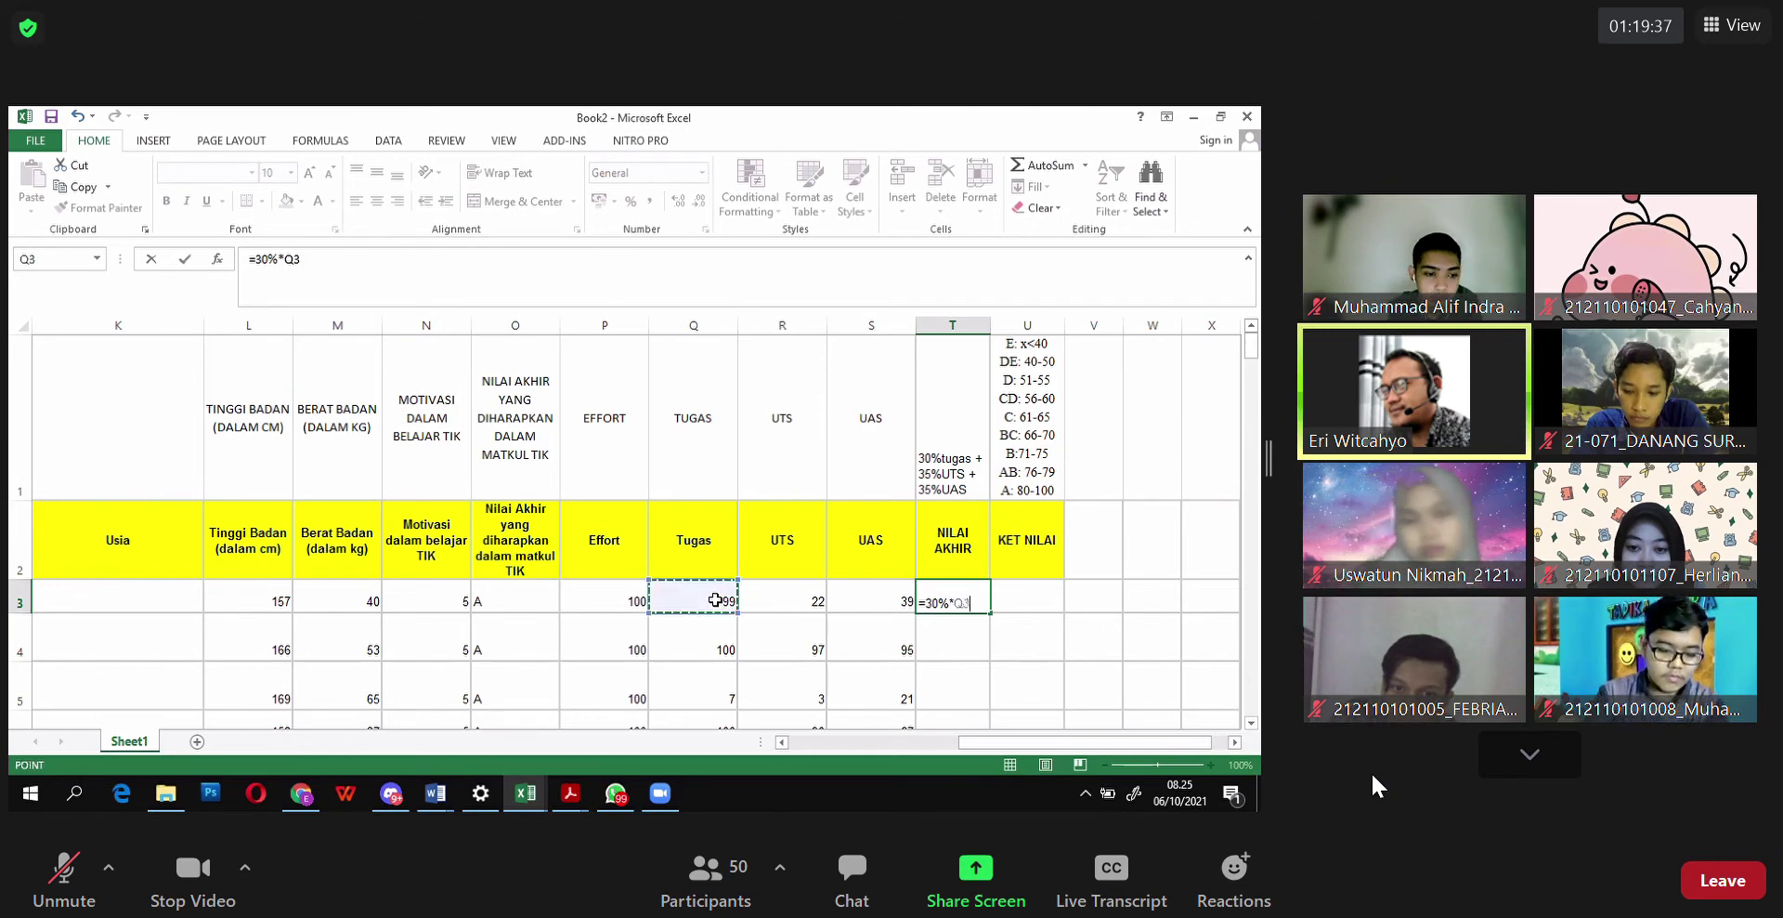
type("+")
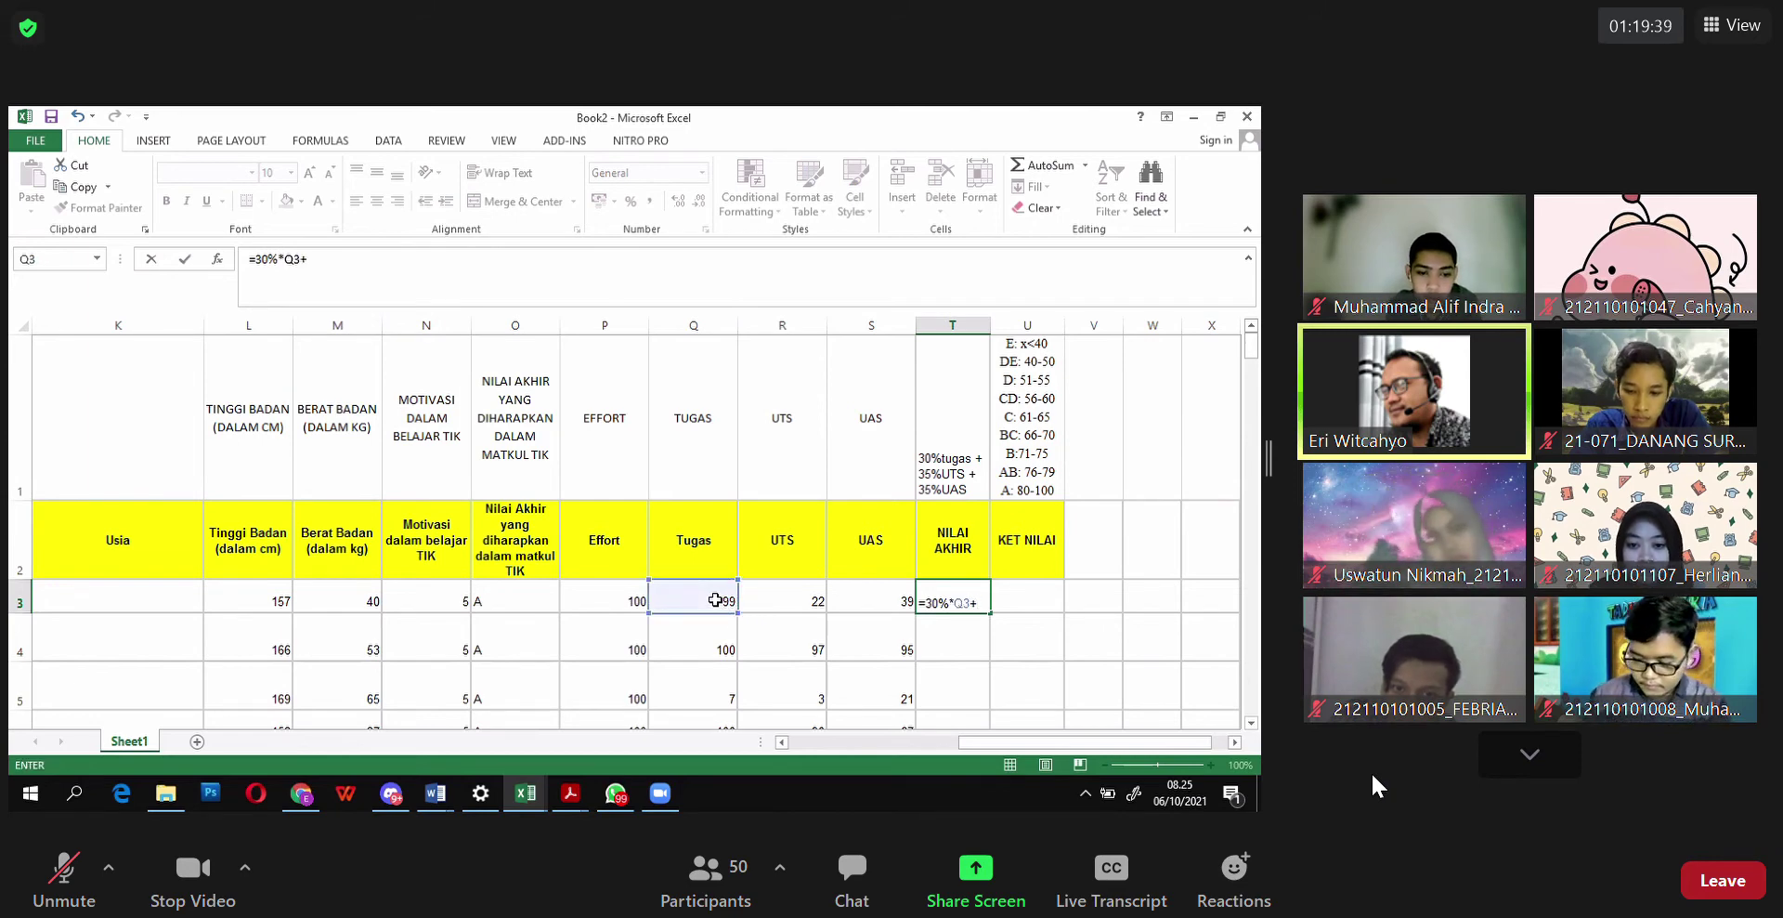
type("35%")
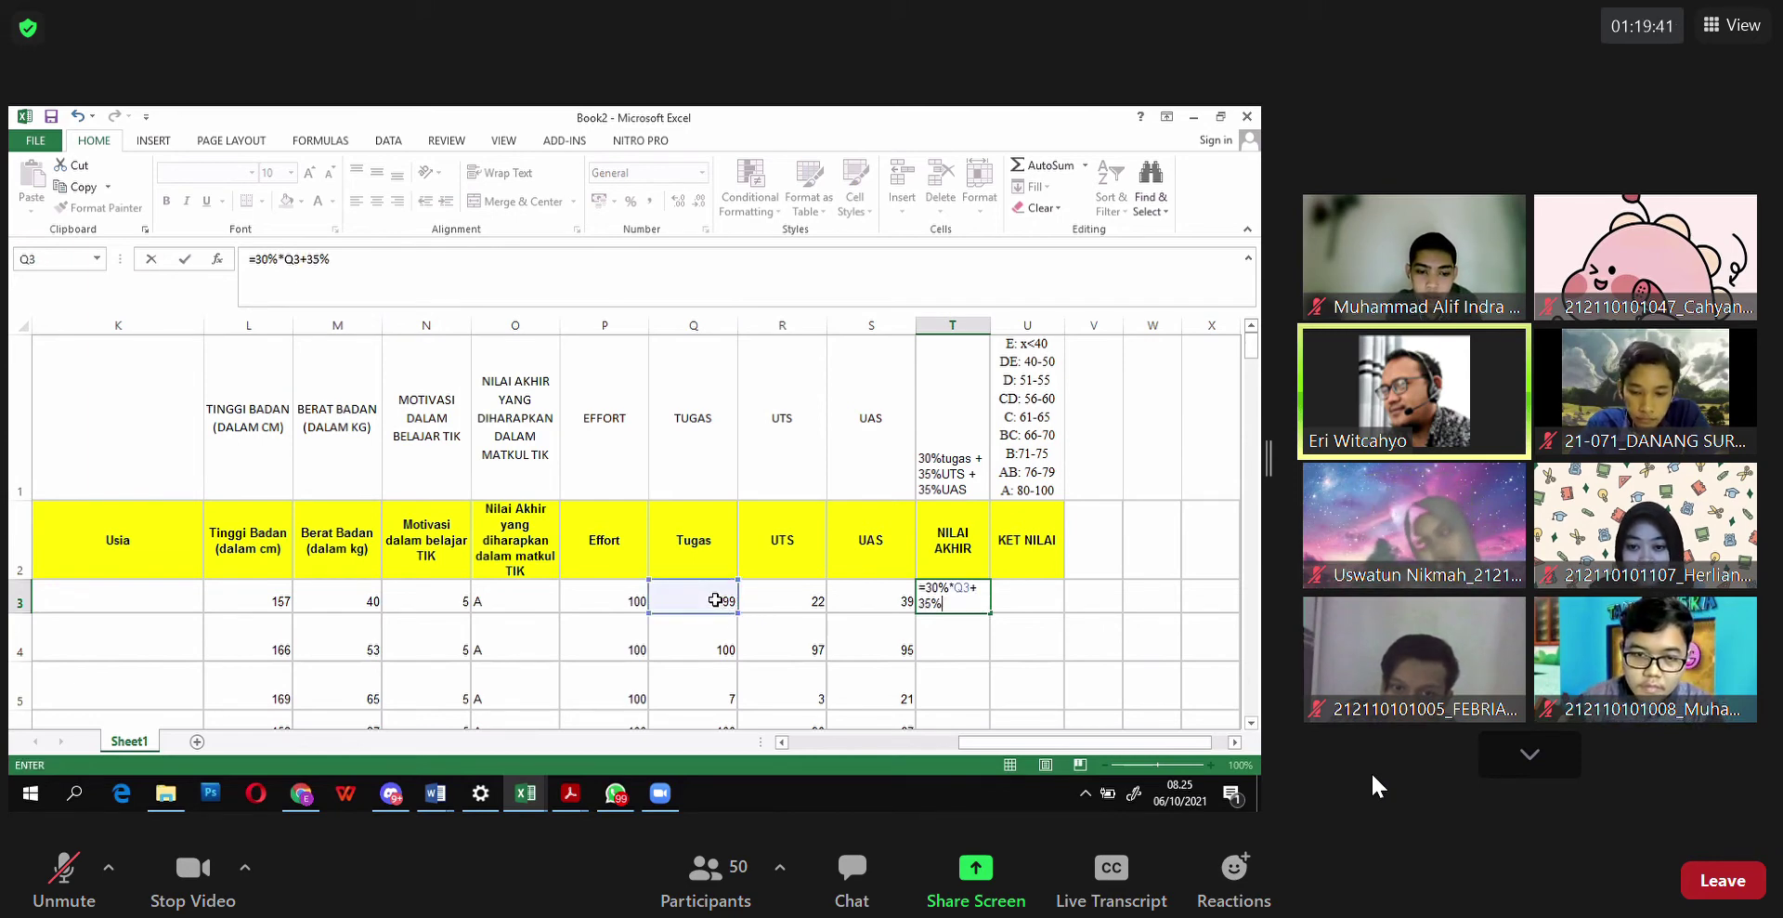
type("*")
left_click(803, 599)
type("+")
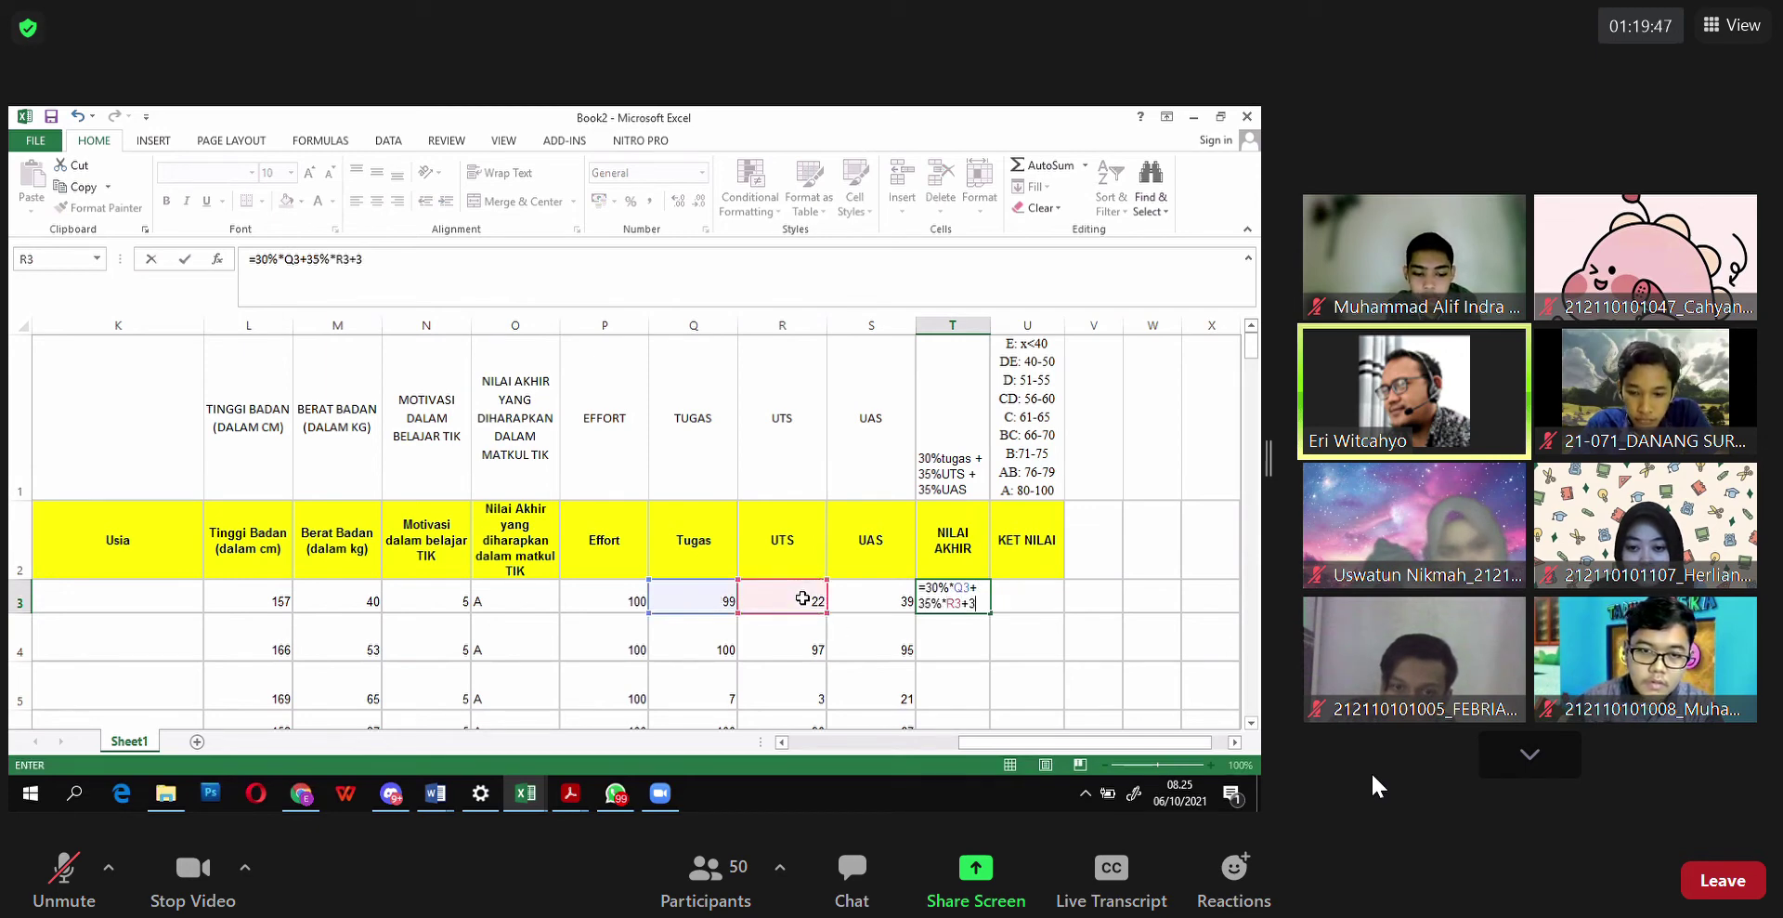
type("35%")
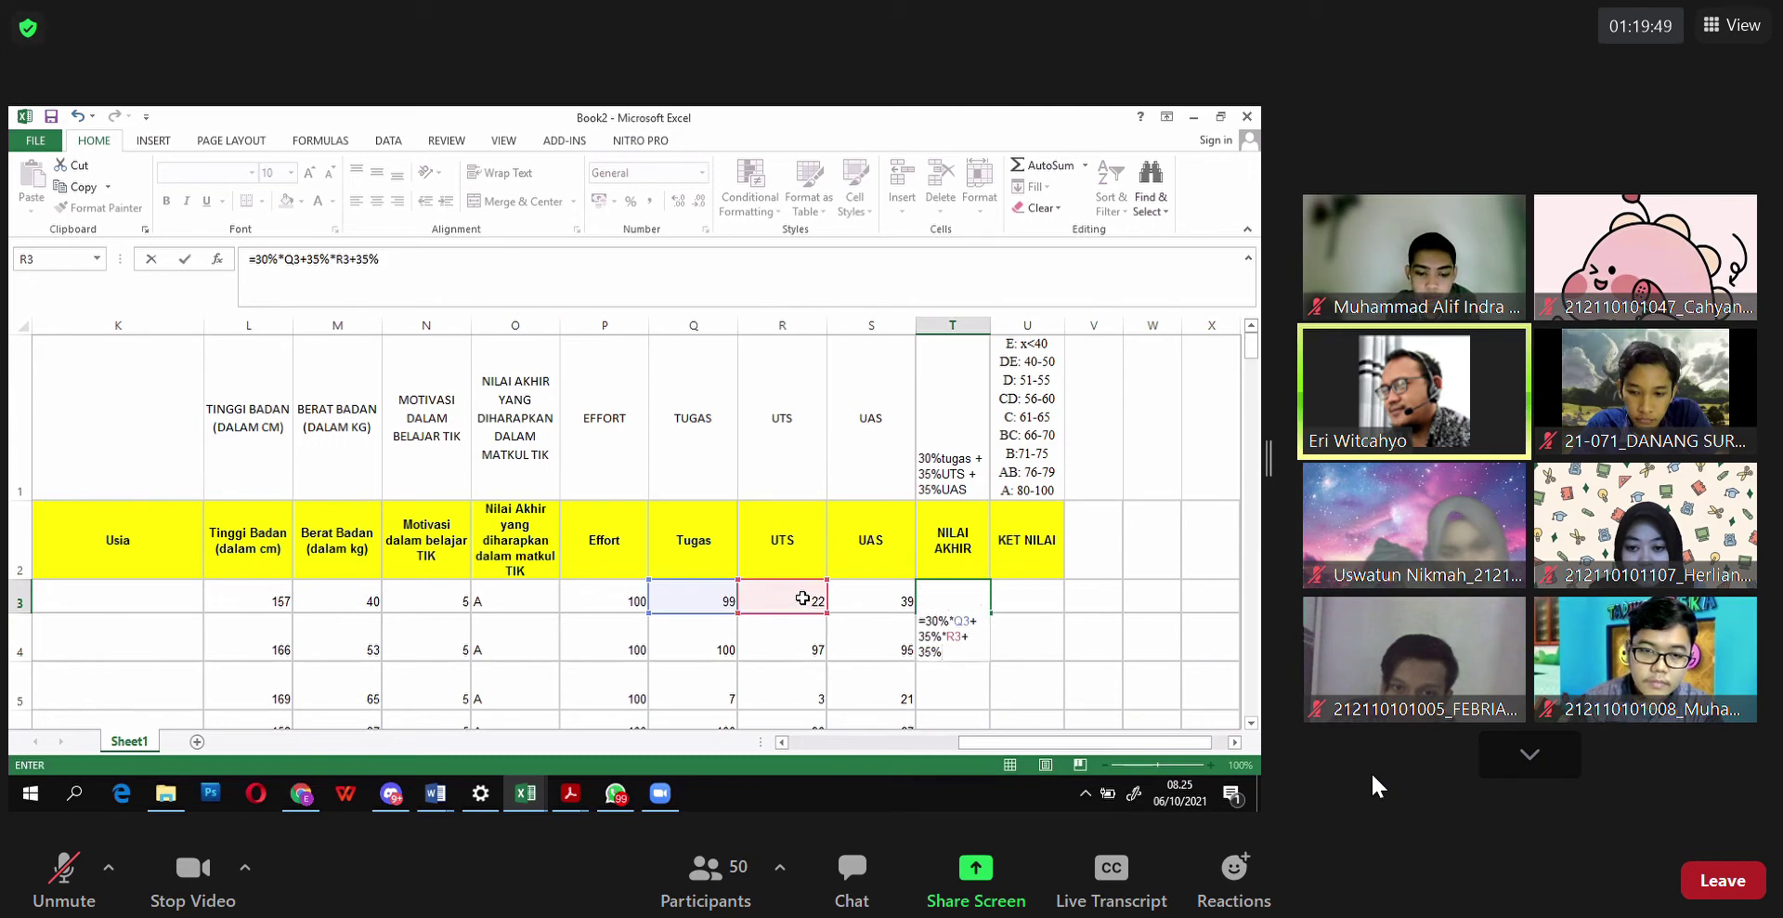
left_click(870, 605)
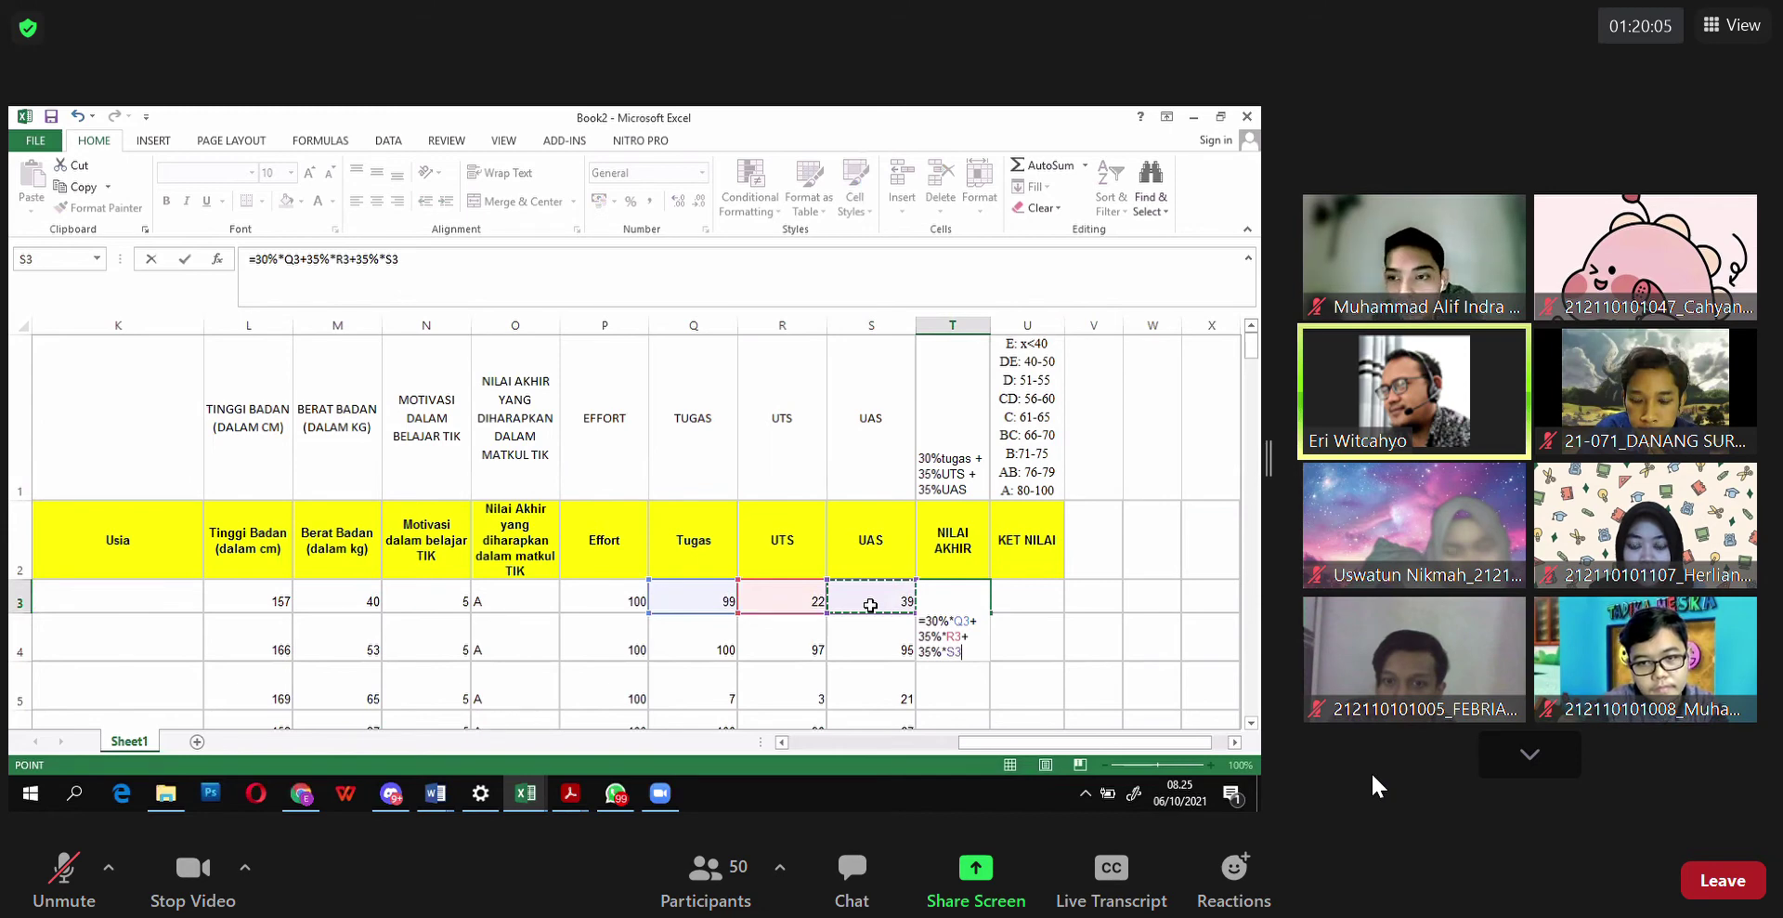
key("Return")
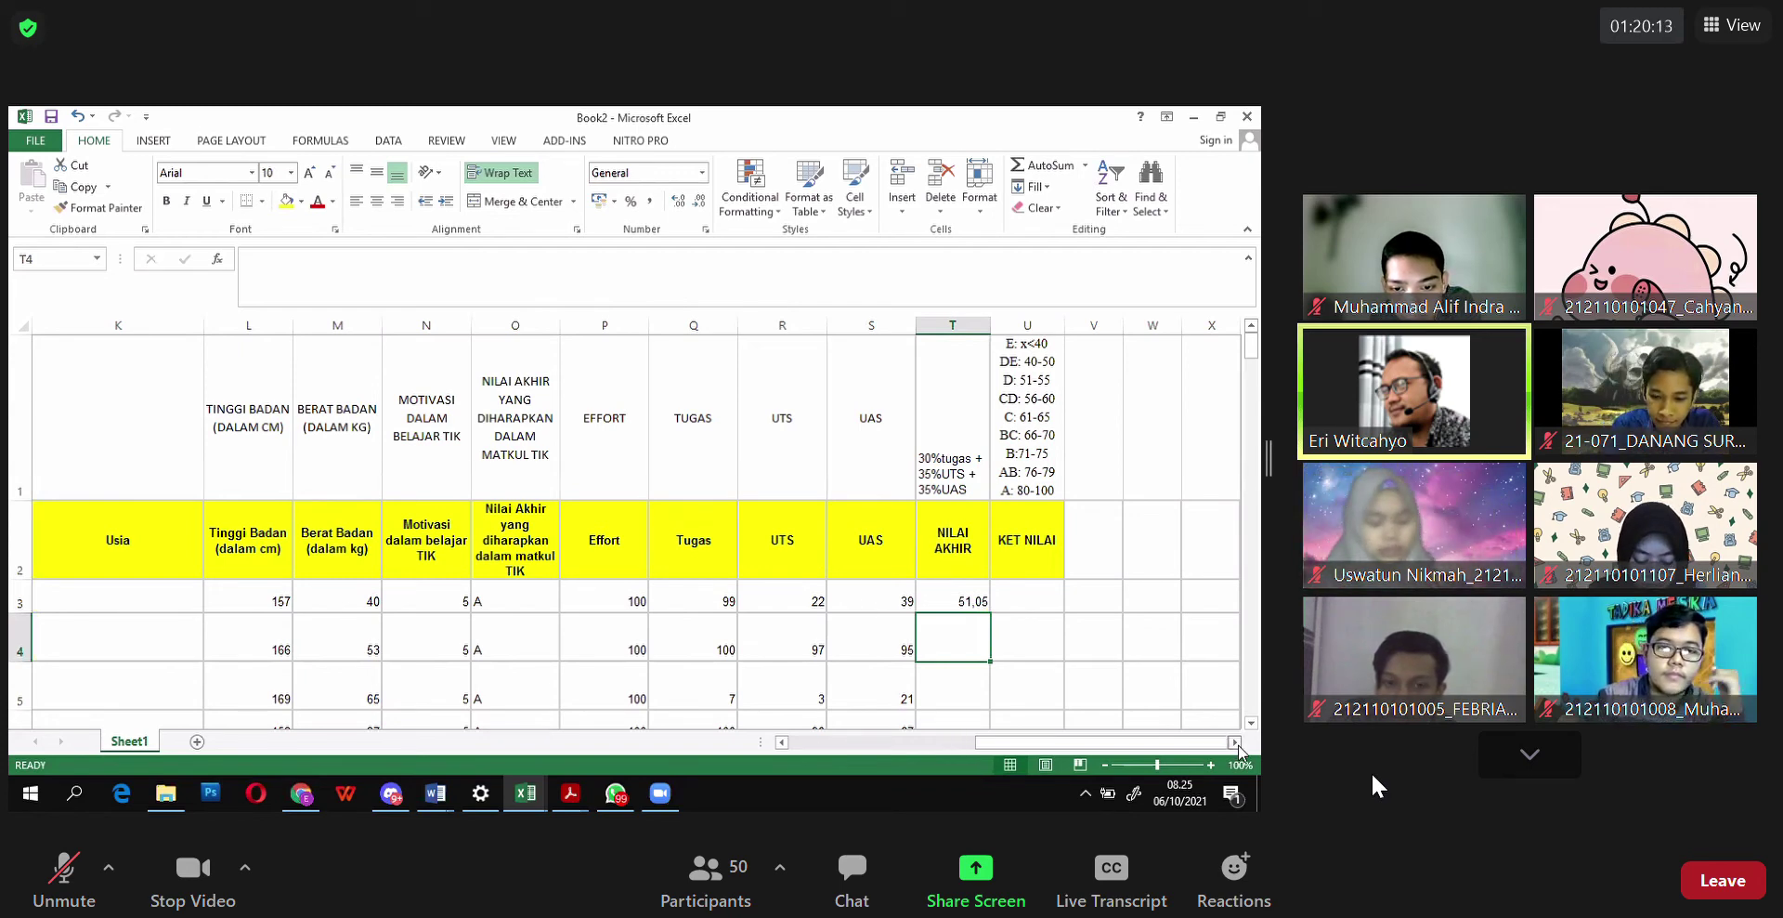
Step: List the operations PANGKAT, PERKALIAN, PEMBAGIAN, PENJUMLAHAN and PENGURANGAN down cells AA2 to AA6
scroll(1235, 743, "right", 5)
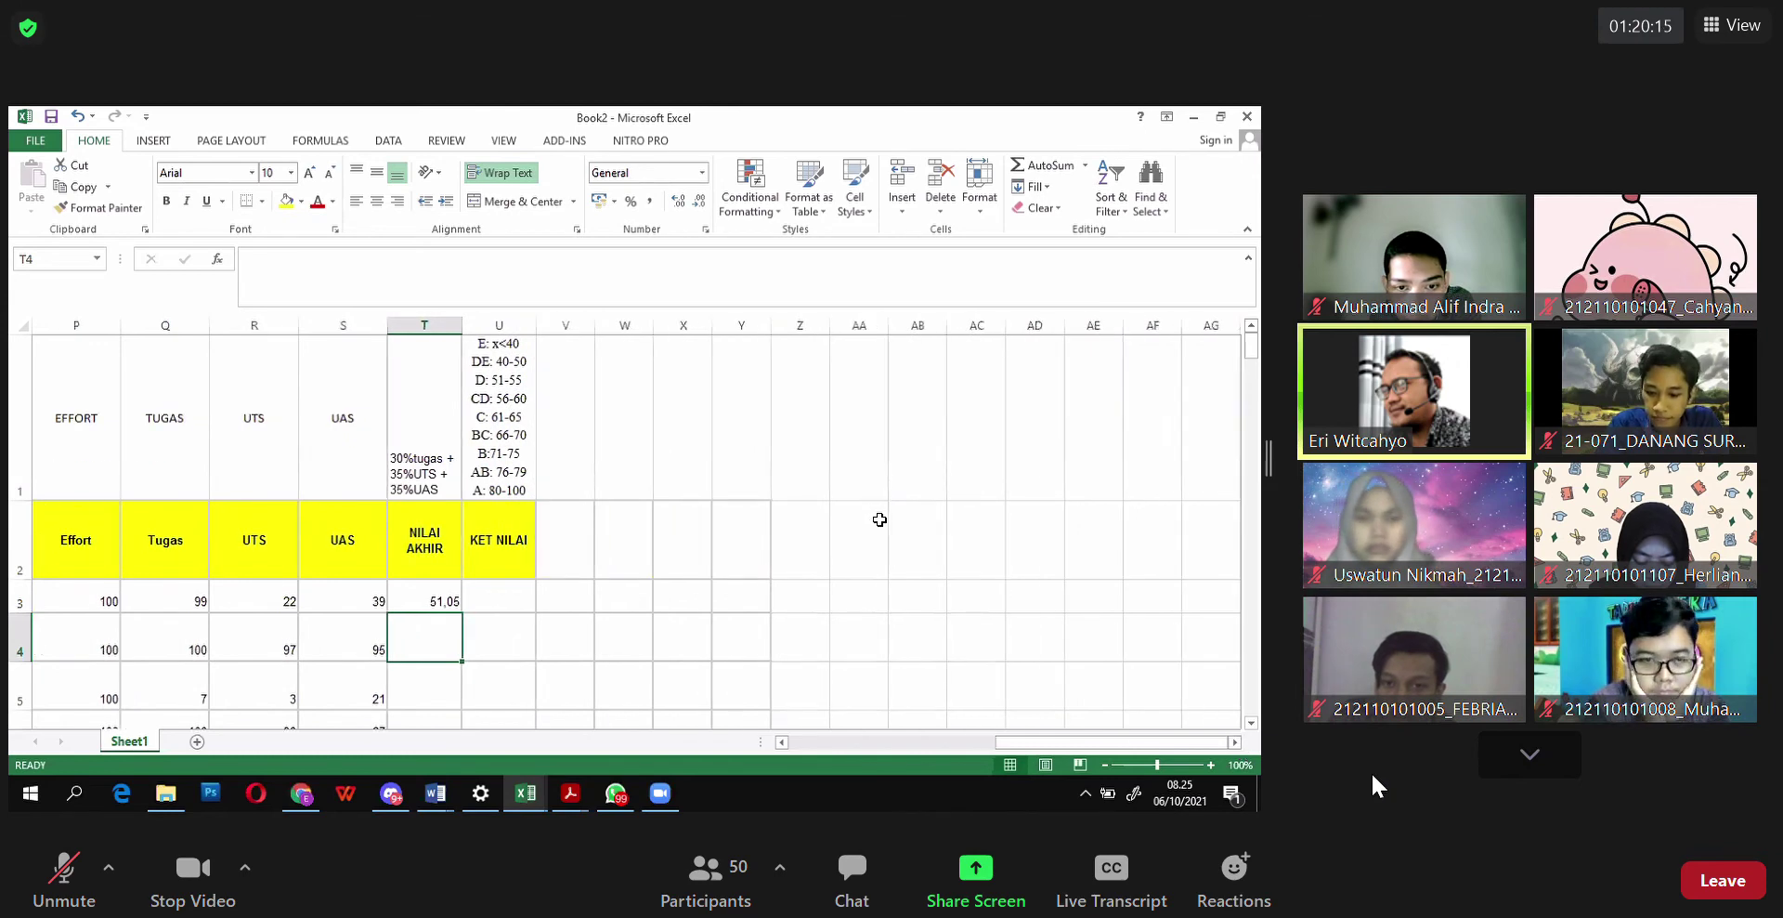
left_click(876, 514)
type("PANGKAT")
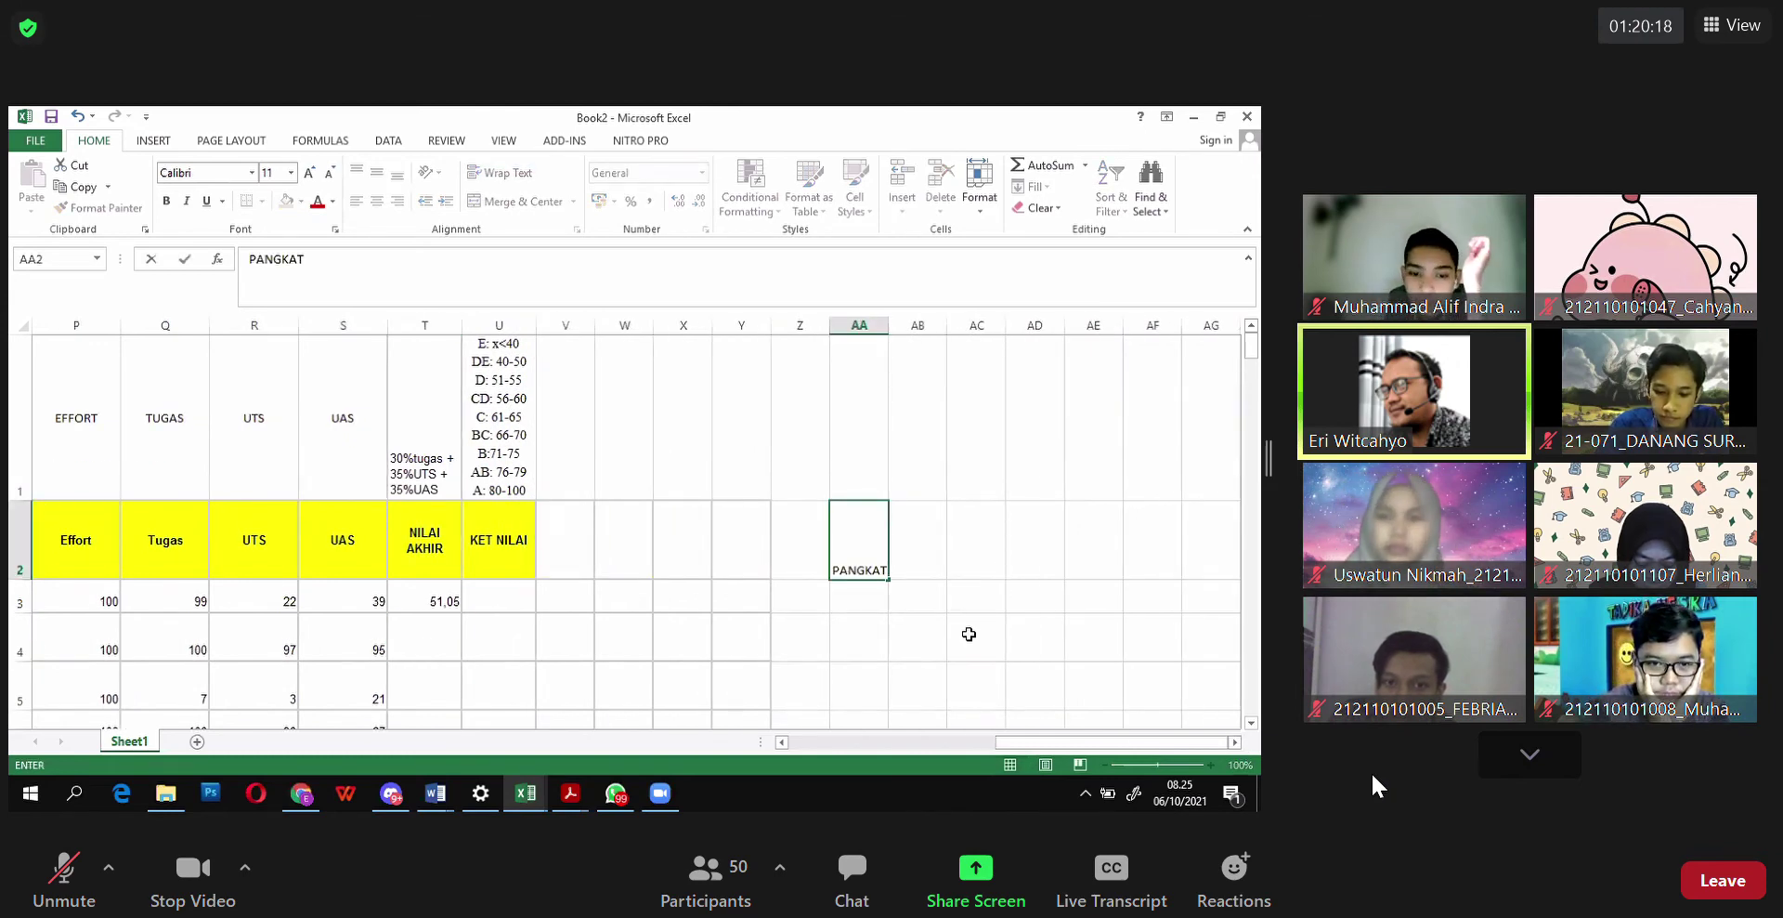
key("Return")
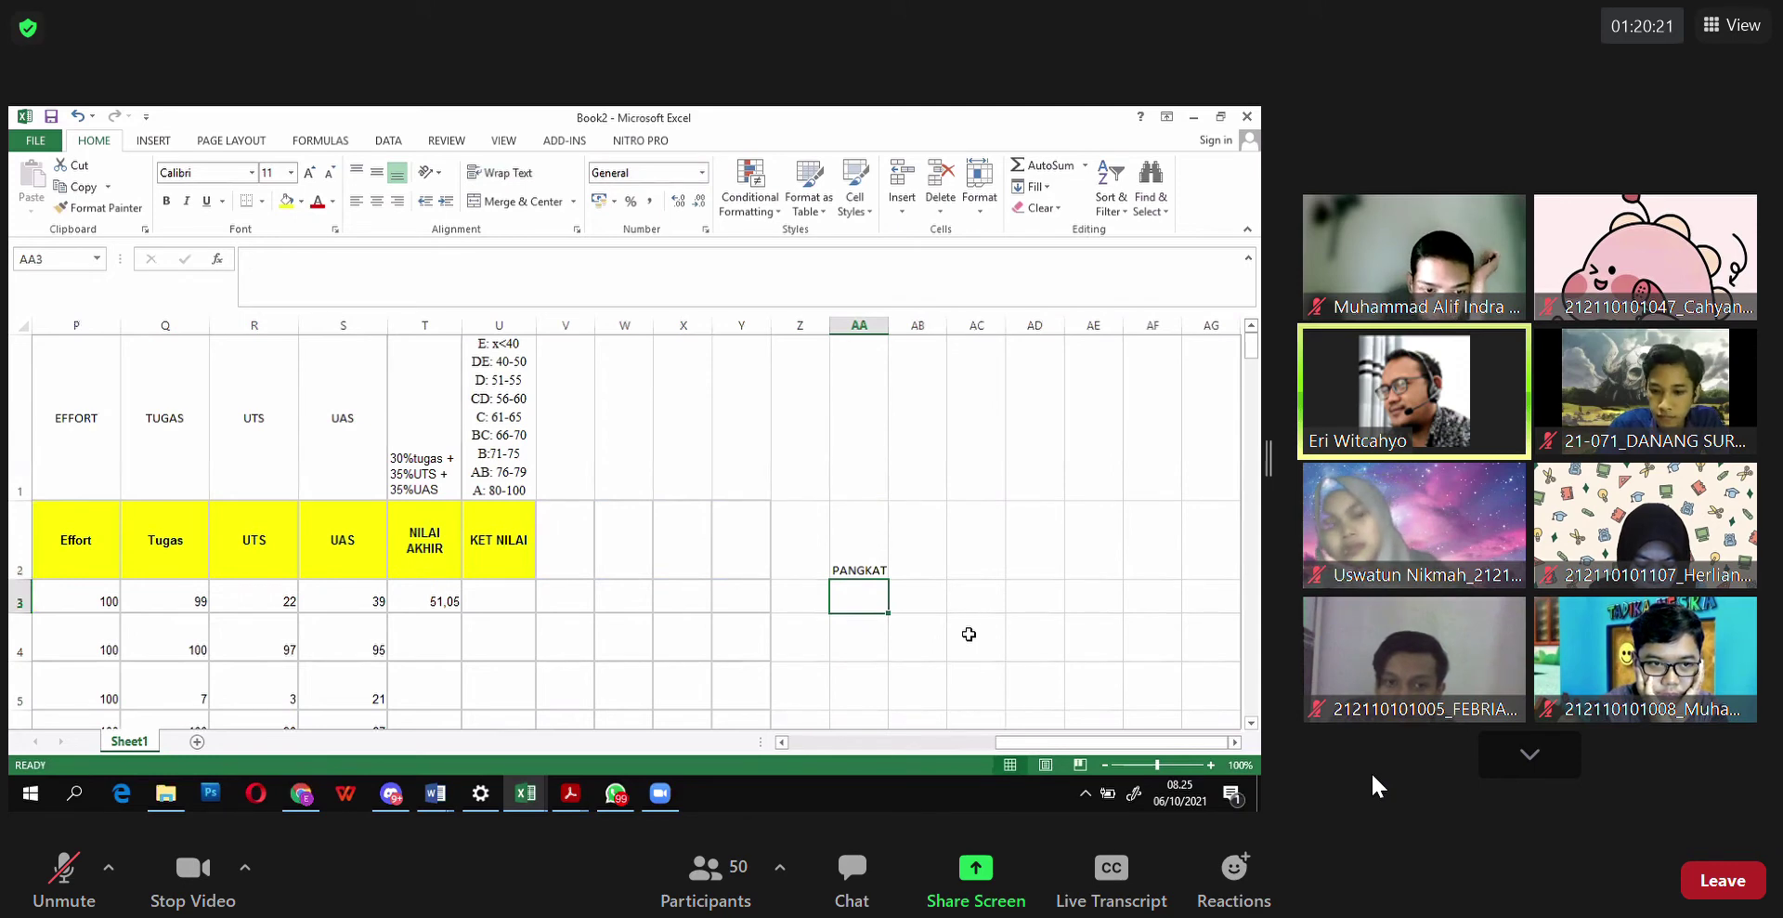
type("PERKALIAN")
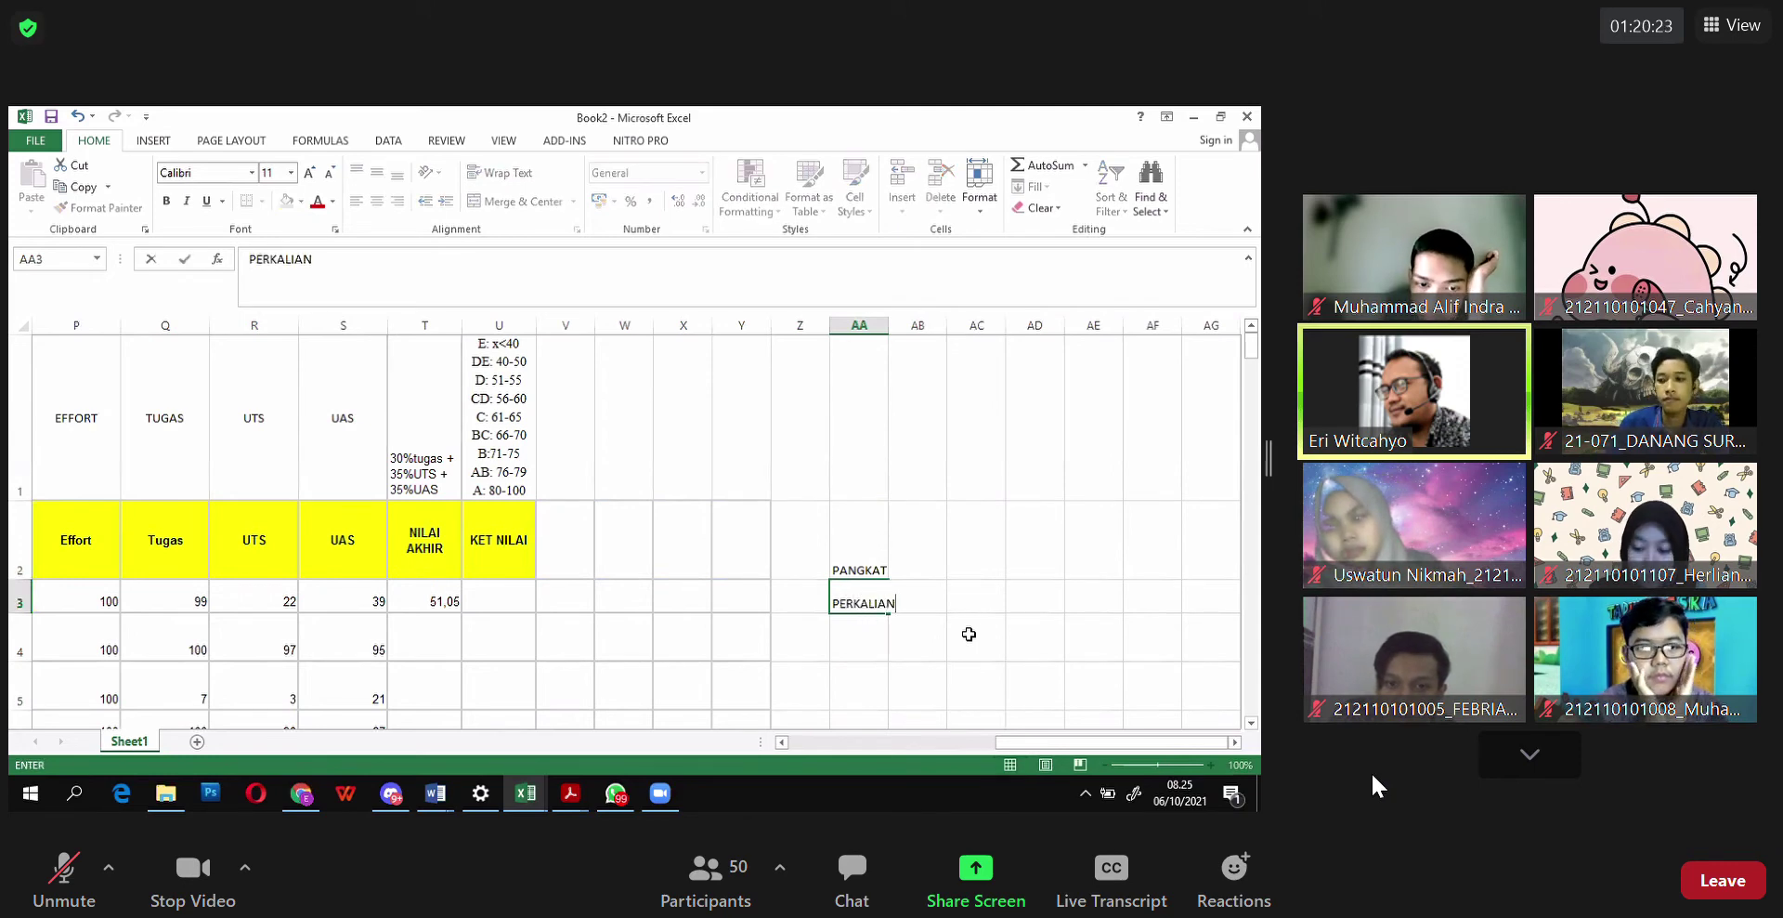
key("Return")
type("PEMBAGIAN")
key("Return")
type("P")
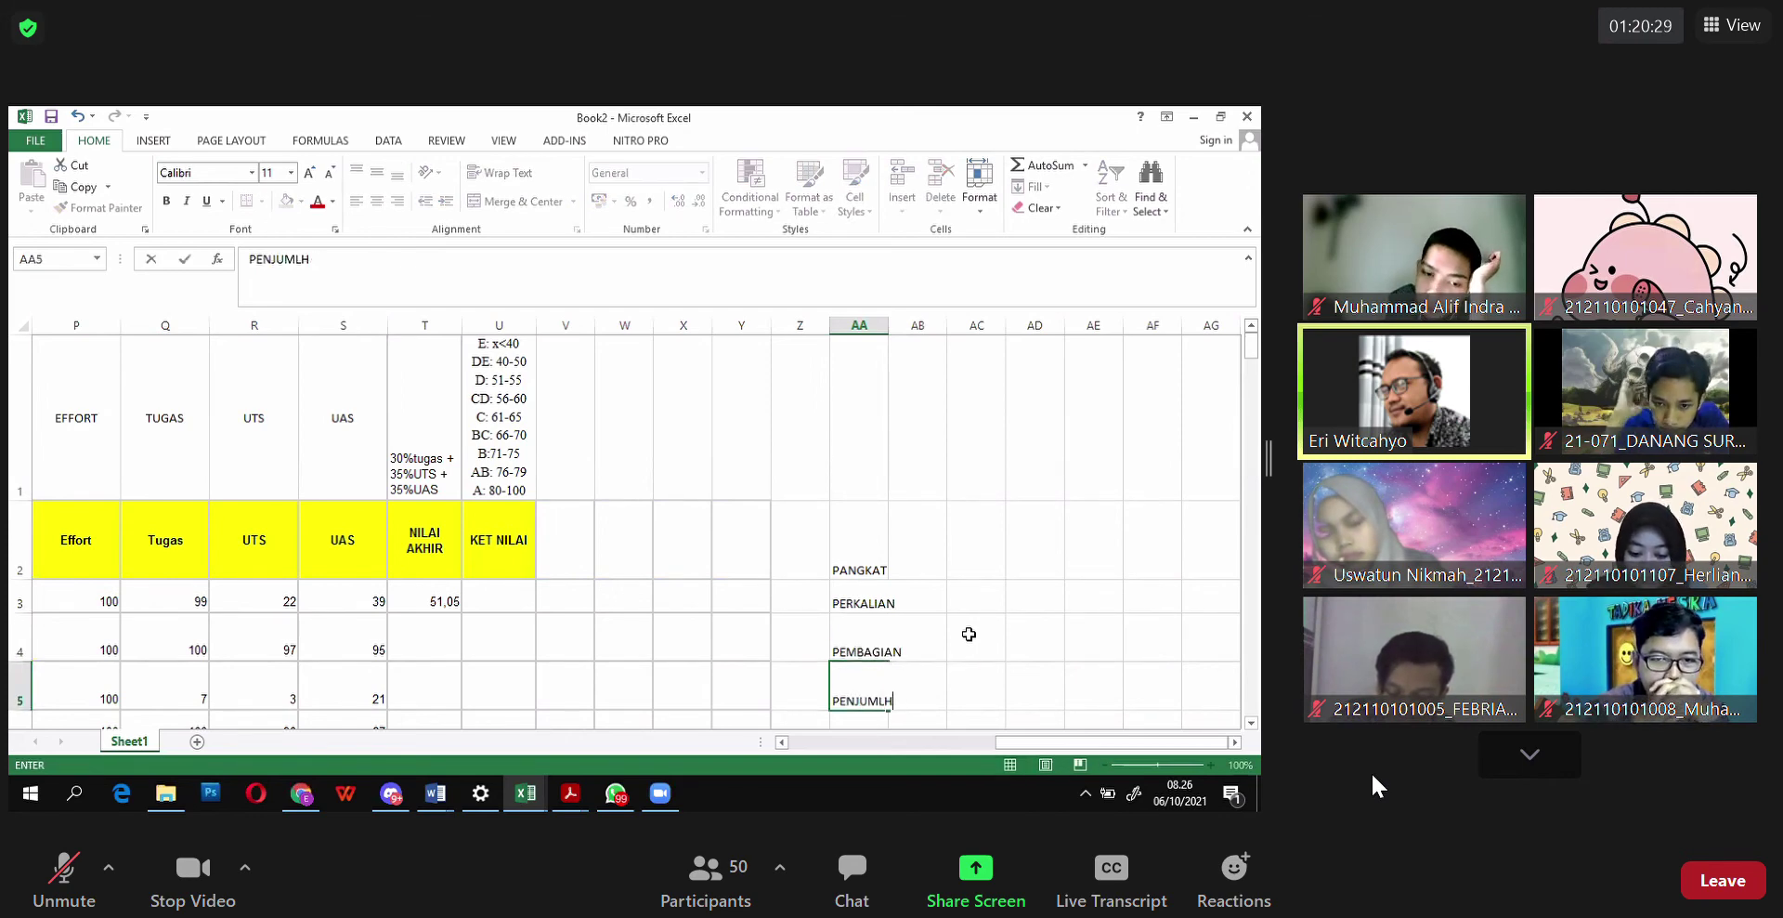
type("ENJUMLAHAN")
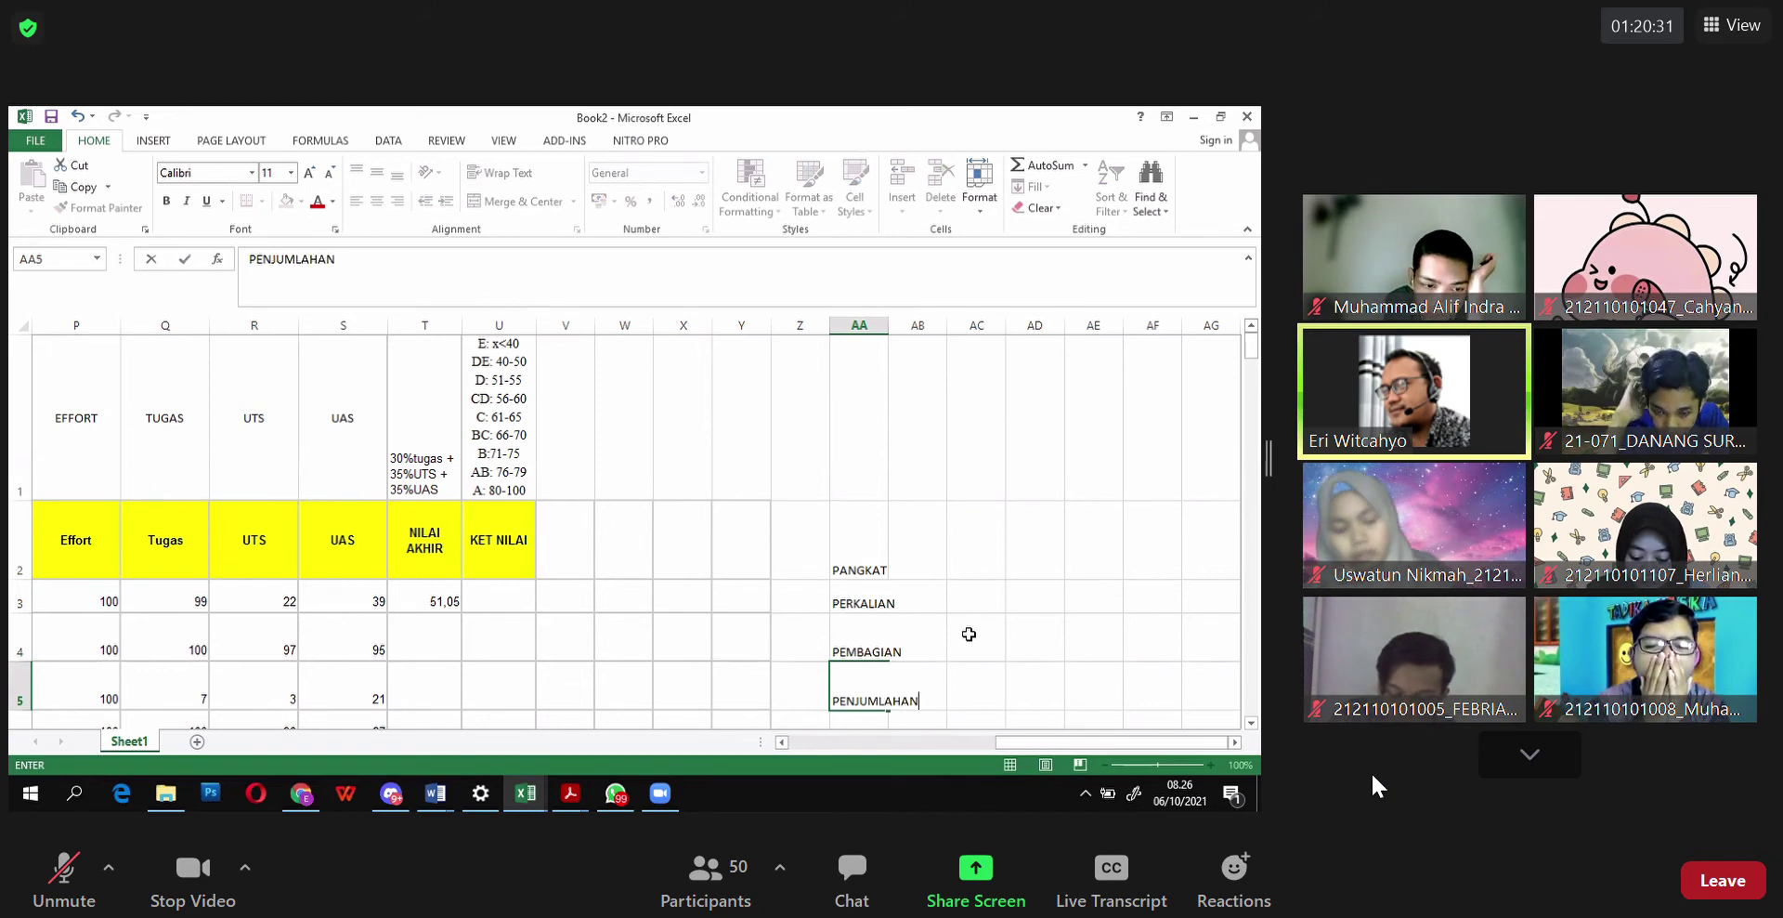
key("Return")
type("PENGURANGAN")
key("Tab")
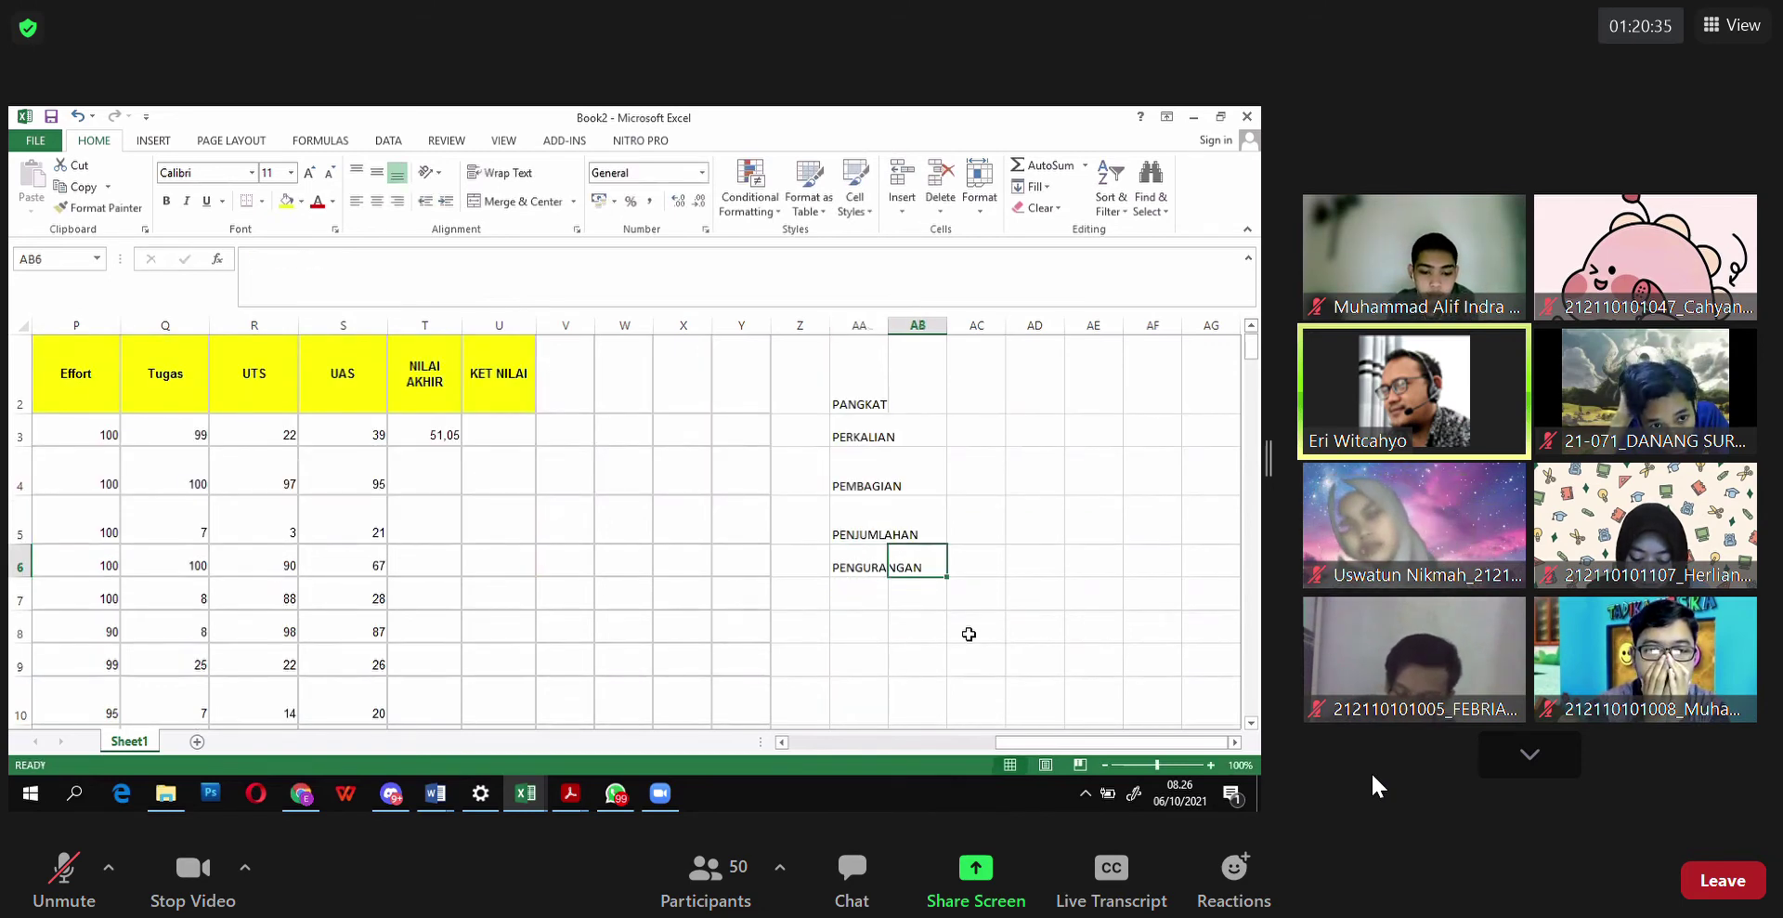
left_click(908, 376)
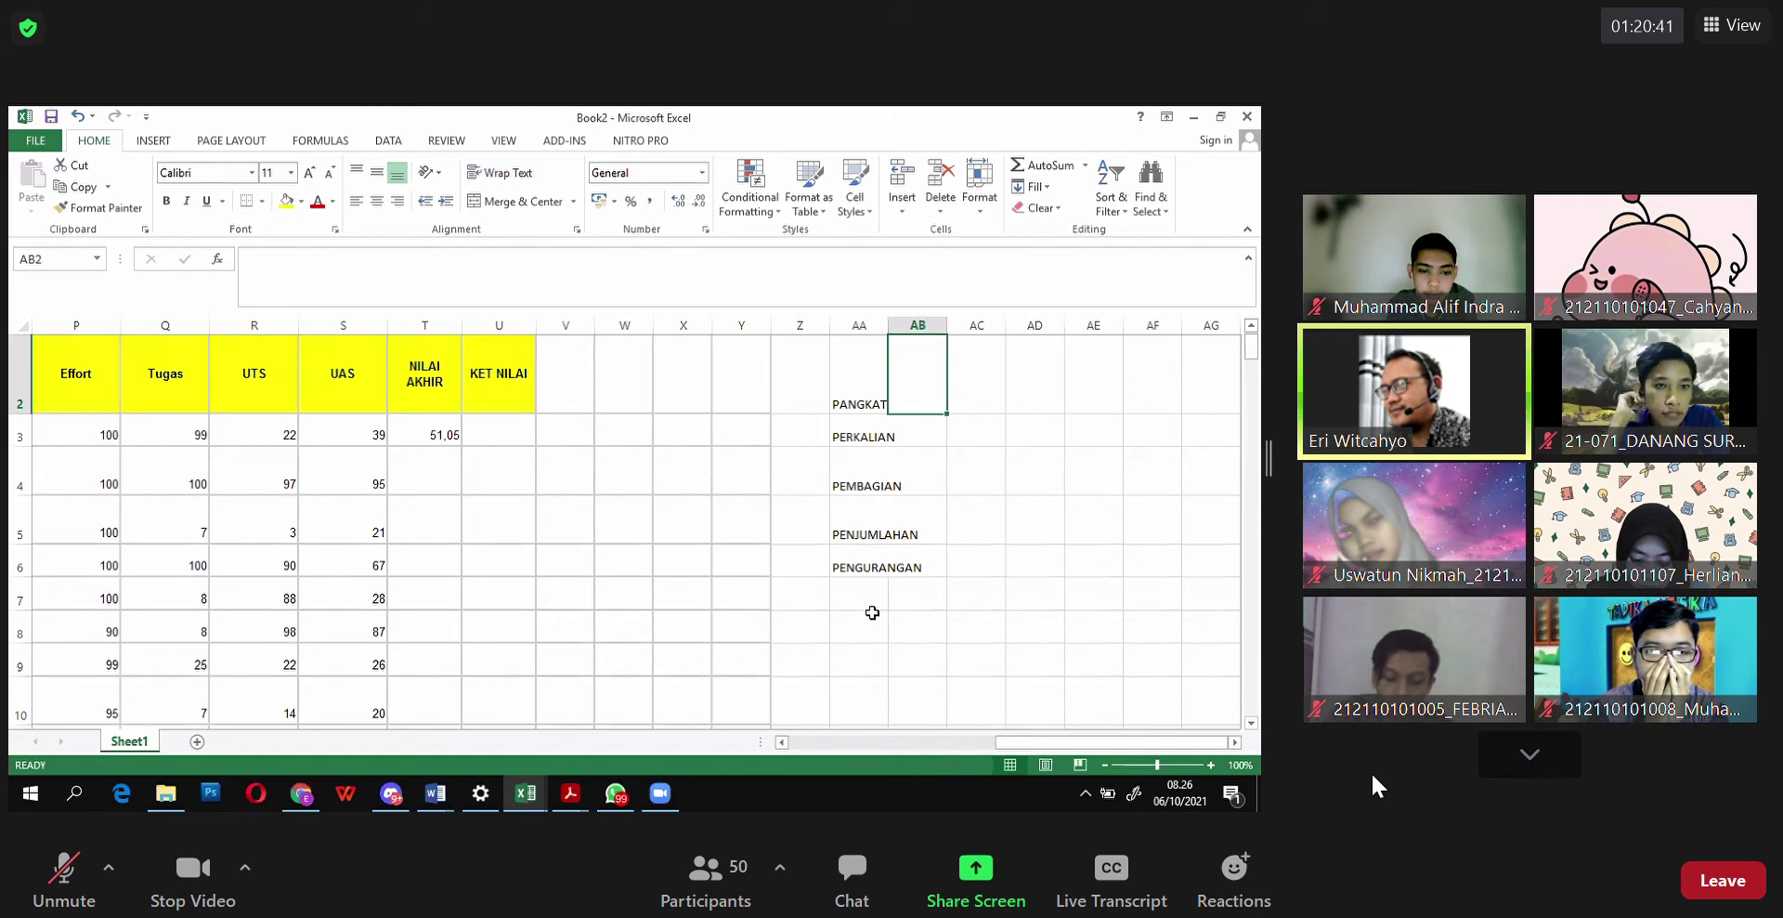
left_click(864, 629)
type("a")
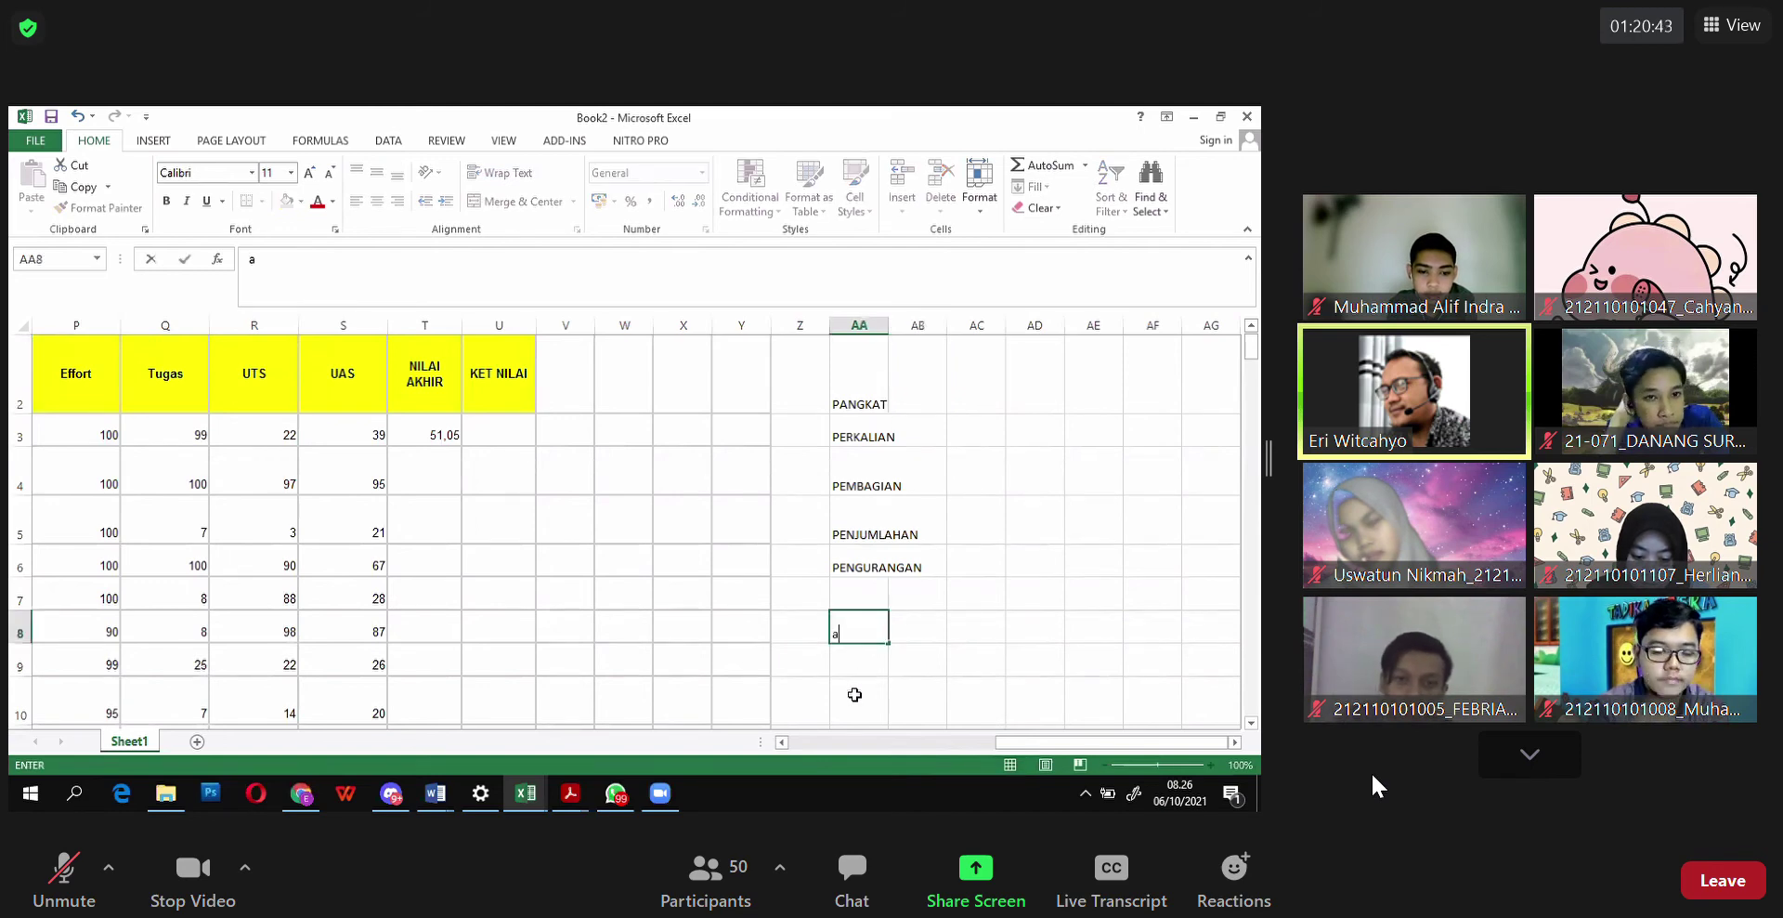
key("Escape")
Step: Enter the labels A, B, C, D and E across cells Z8 to AD8, and select cell Z10
key("Left")
type("A")
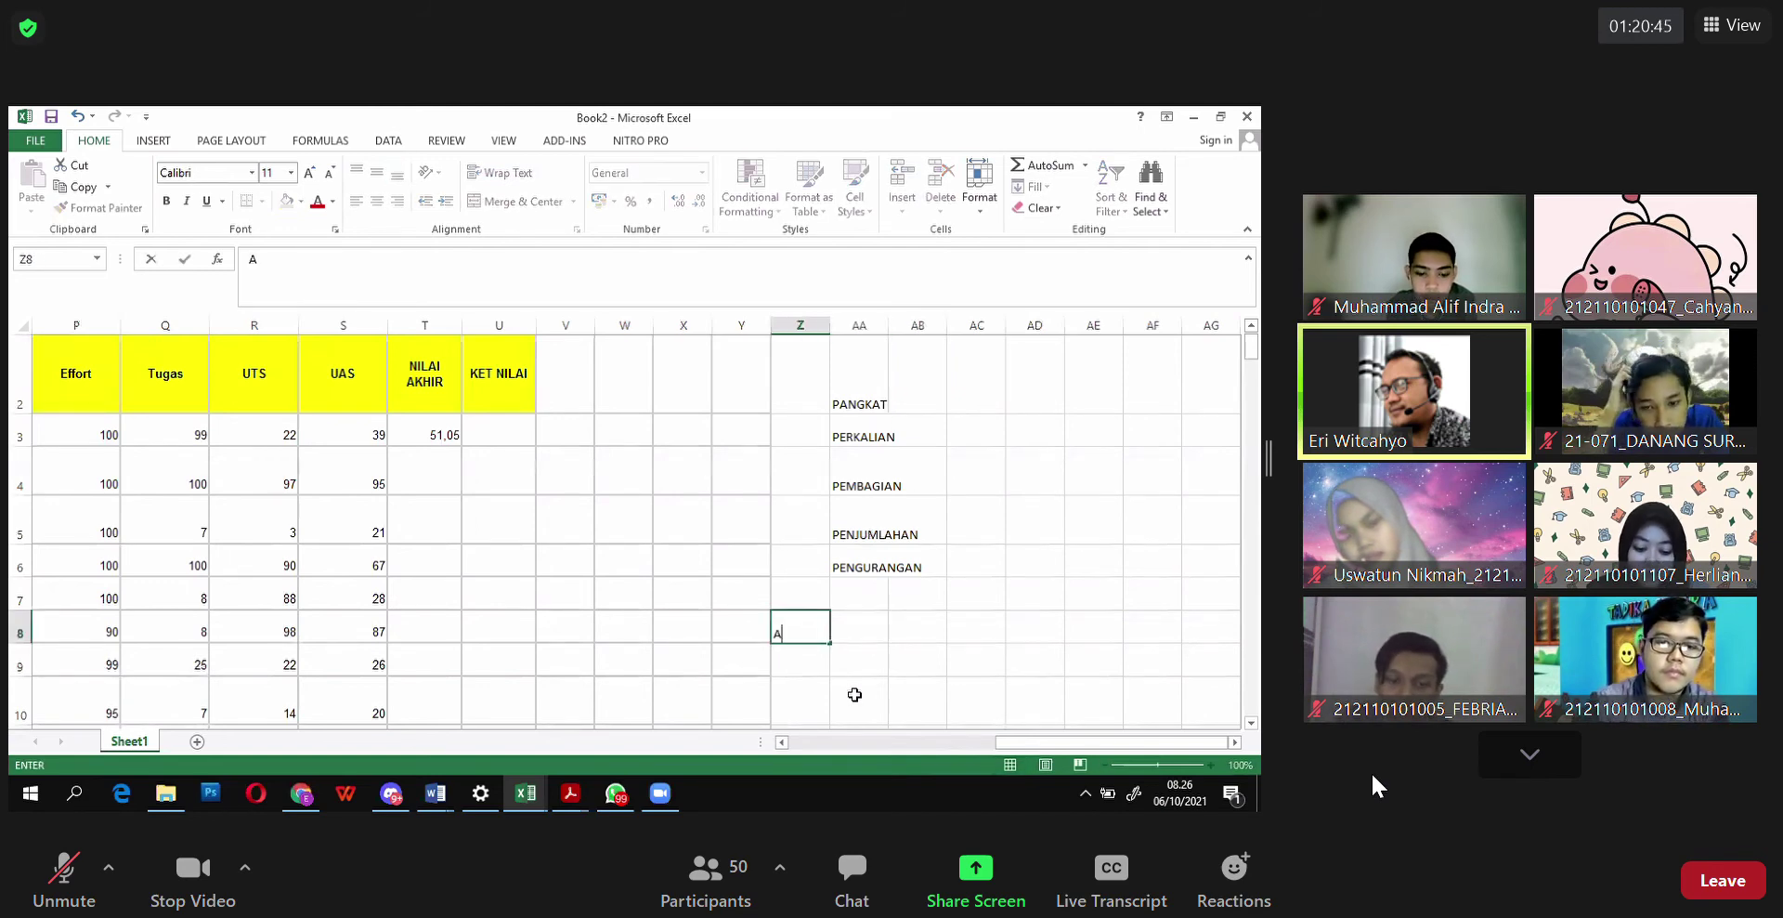
key("Tab")
type("B")
key("Tab")
type("C")
key("Tab")
type("D")
key("Tab")
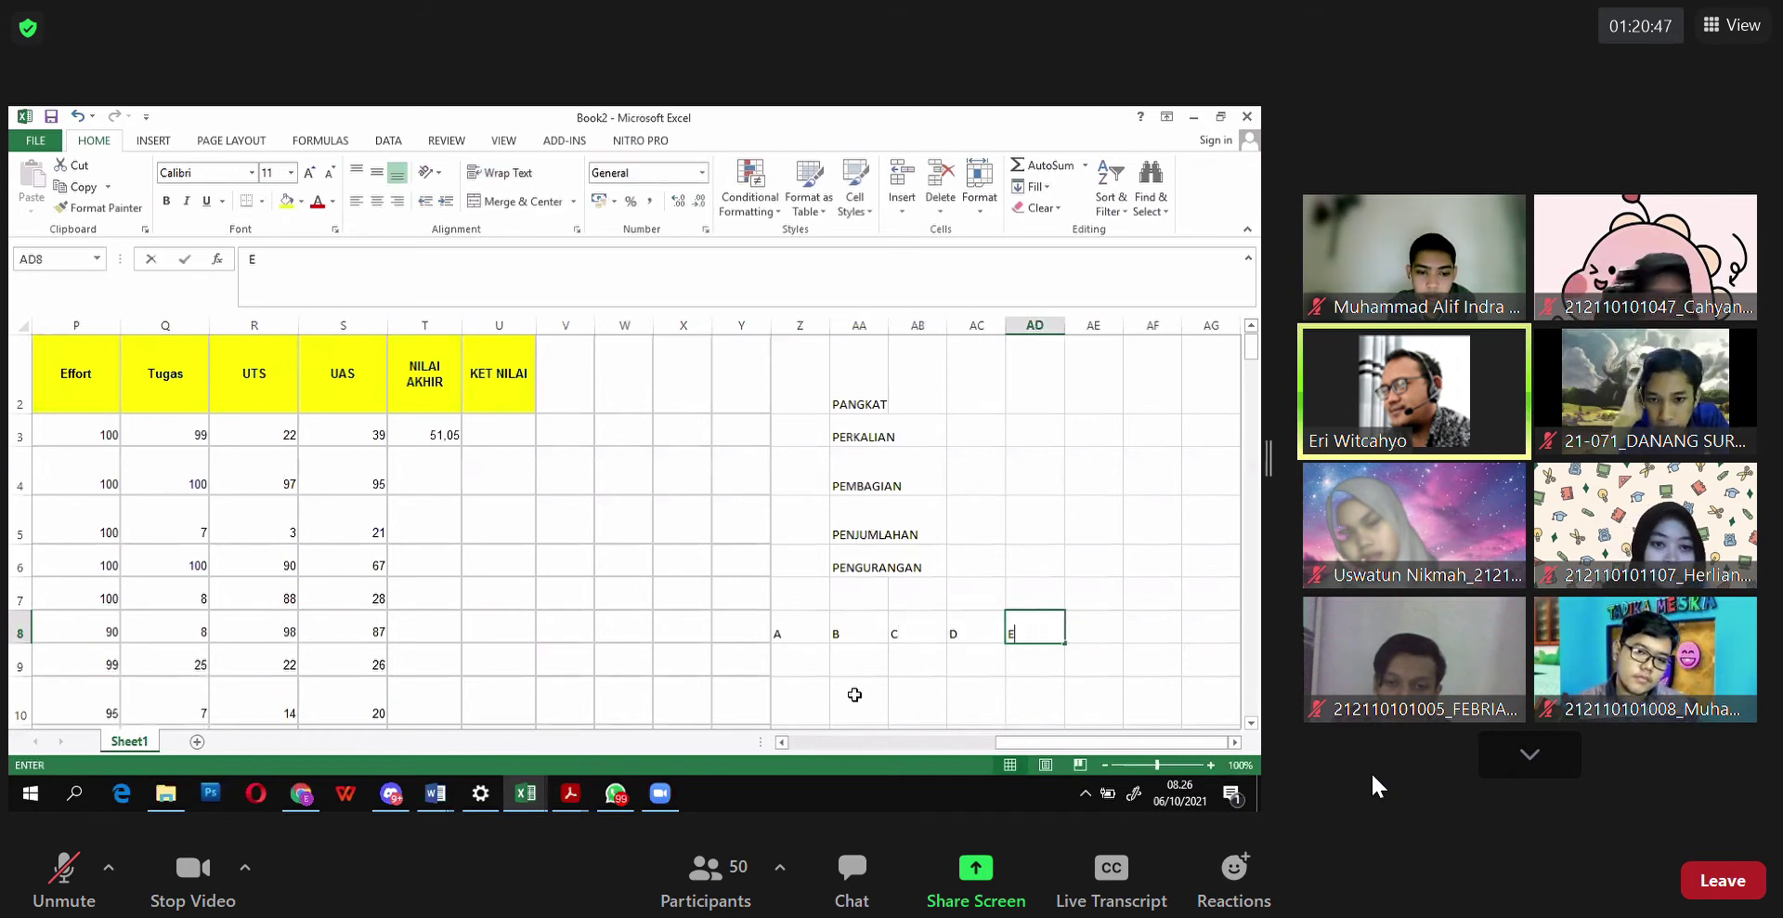
type("E")
key("Down")
key("Left")
key("Left")
key("Left")
key("Left")
key("Down")
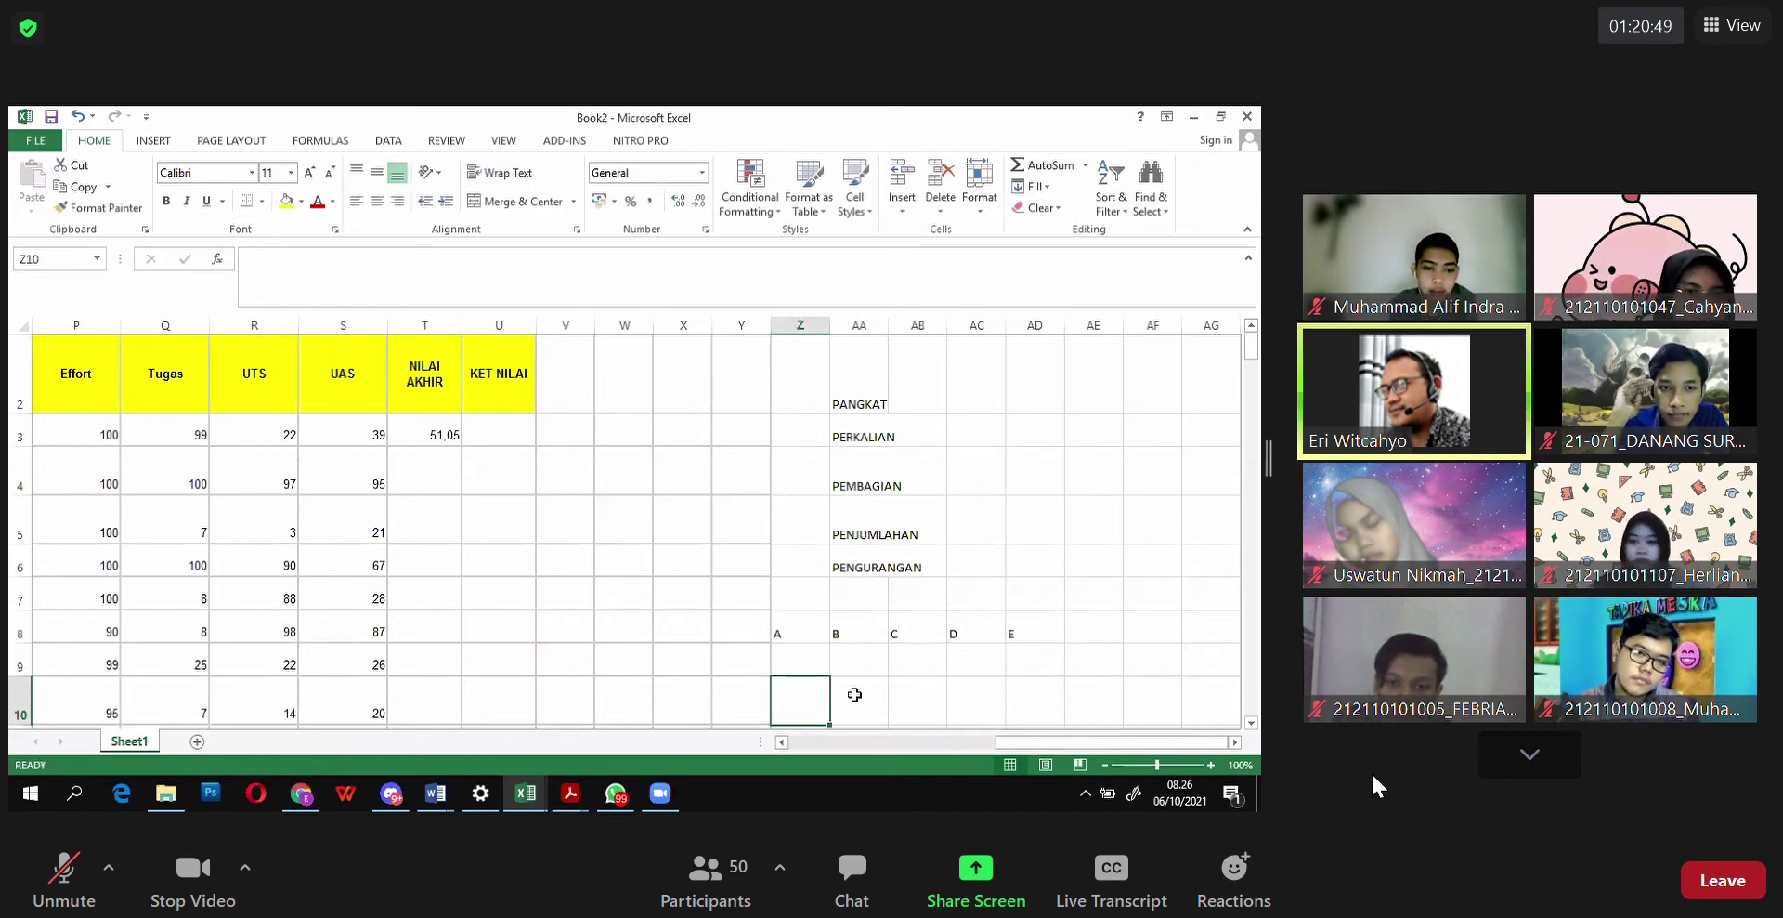
scroll(855, 695, "down", 1)
type("a")
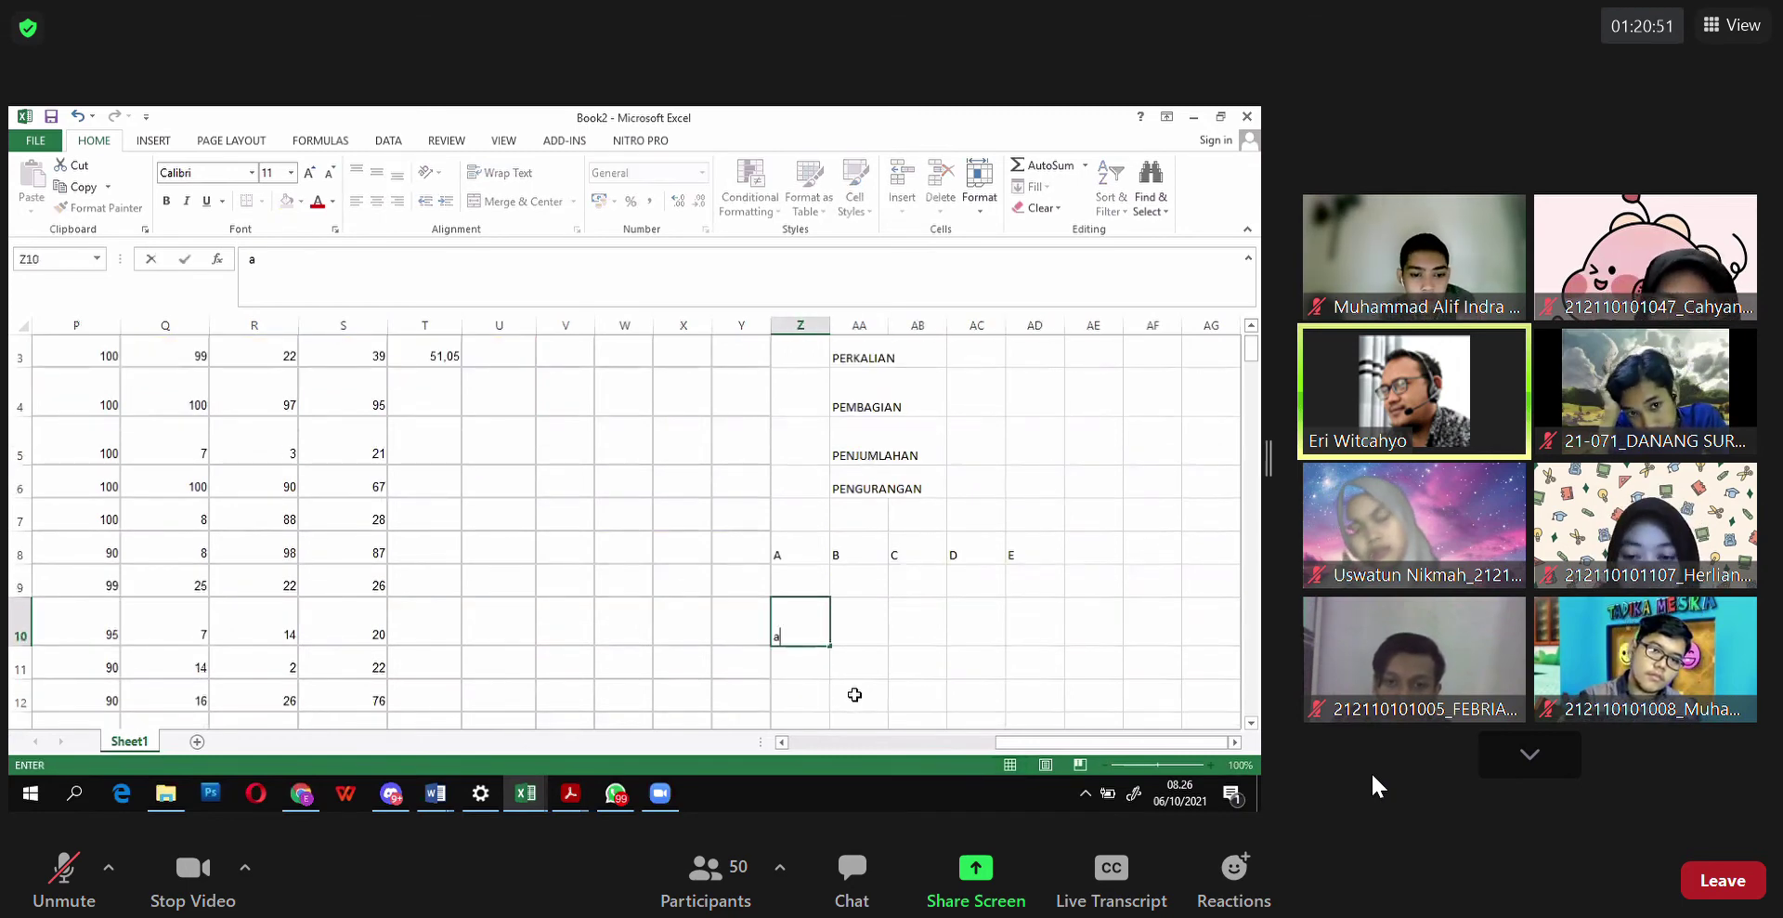
key("Escape")
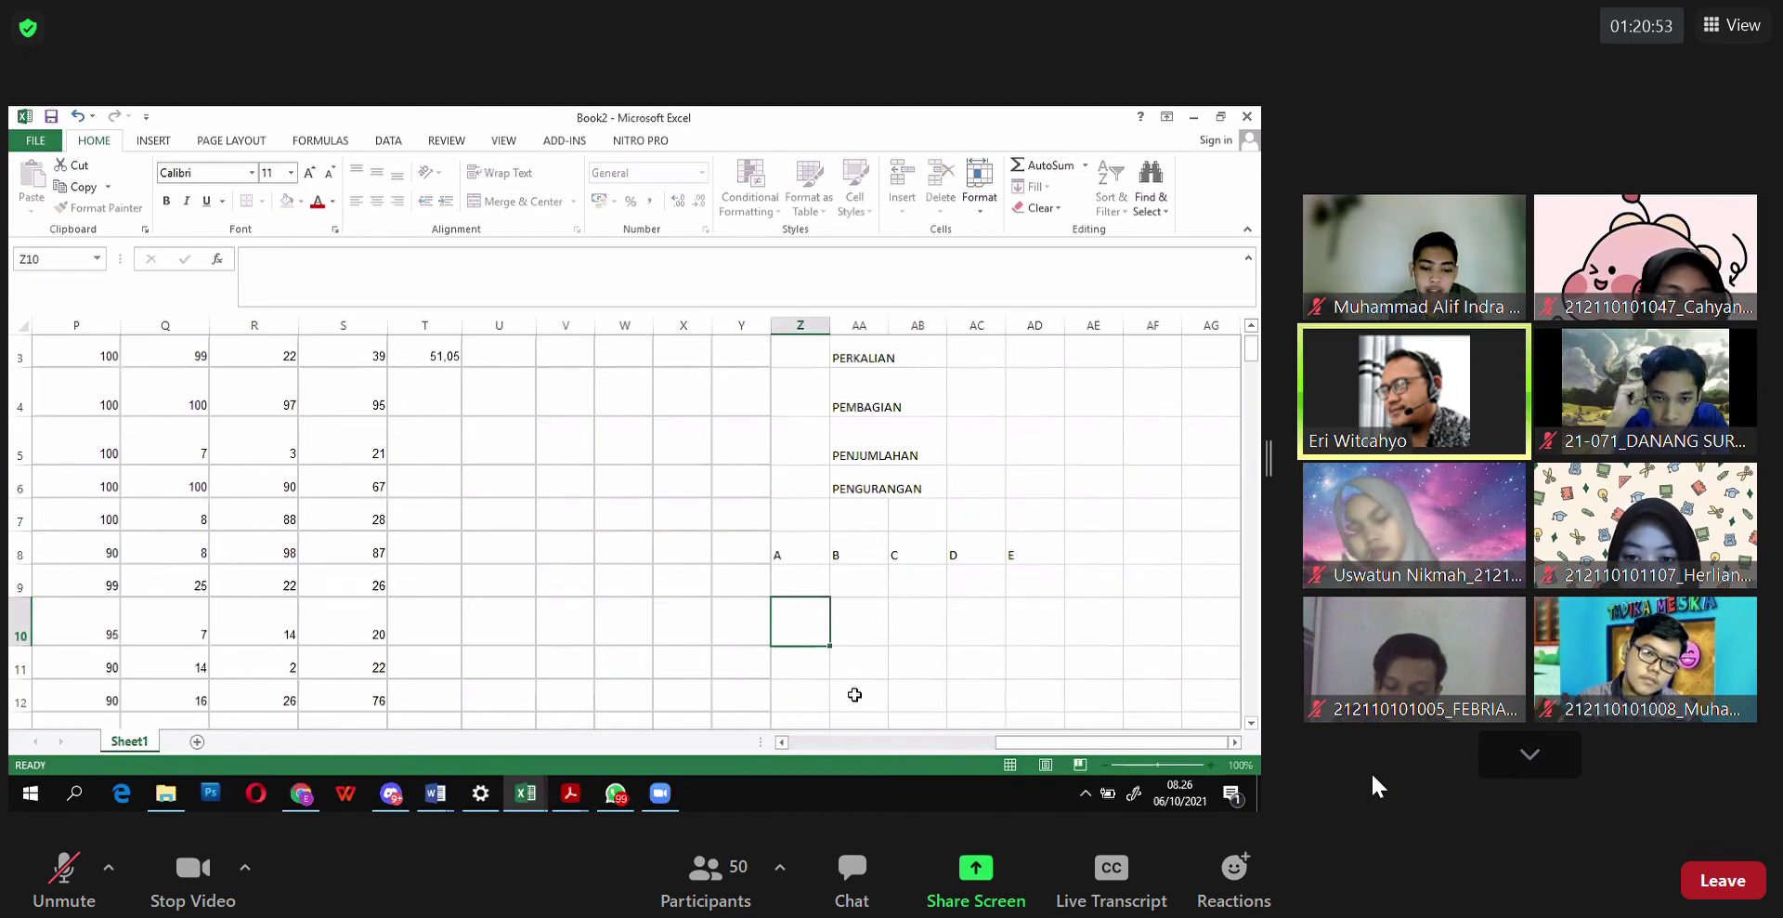
Step: Enter the values 20, 30, 4, 25 and 2 across cells Z9 to AD9 under the labels A to E
key("Up")
type("20")
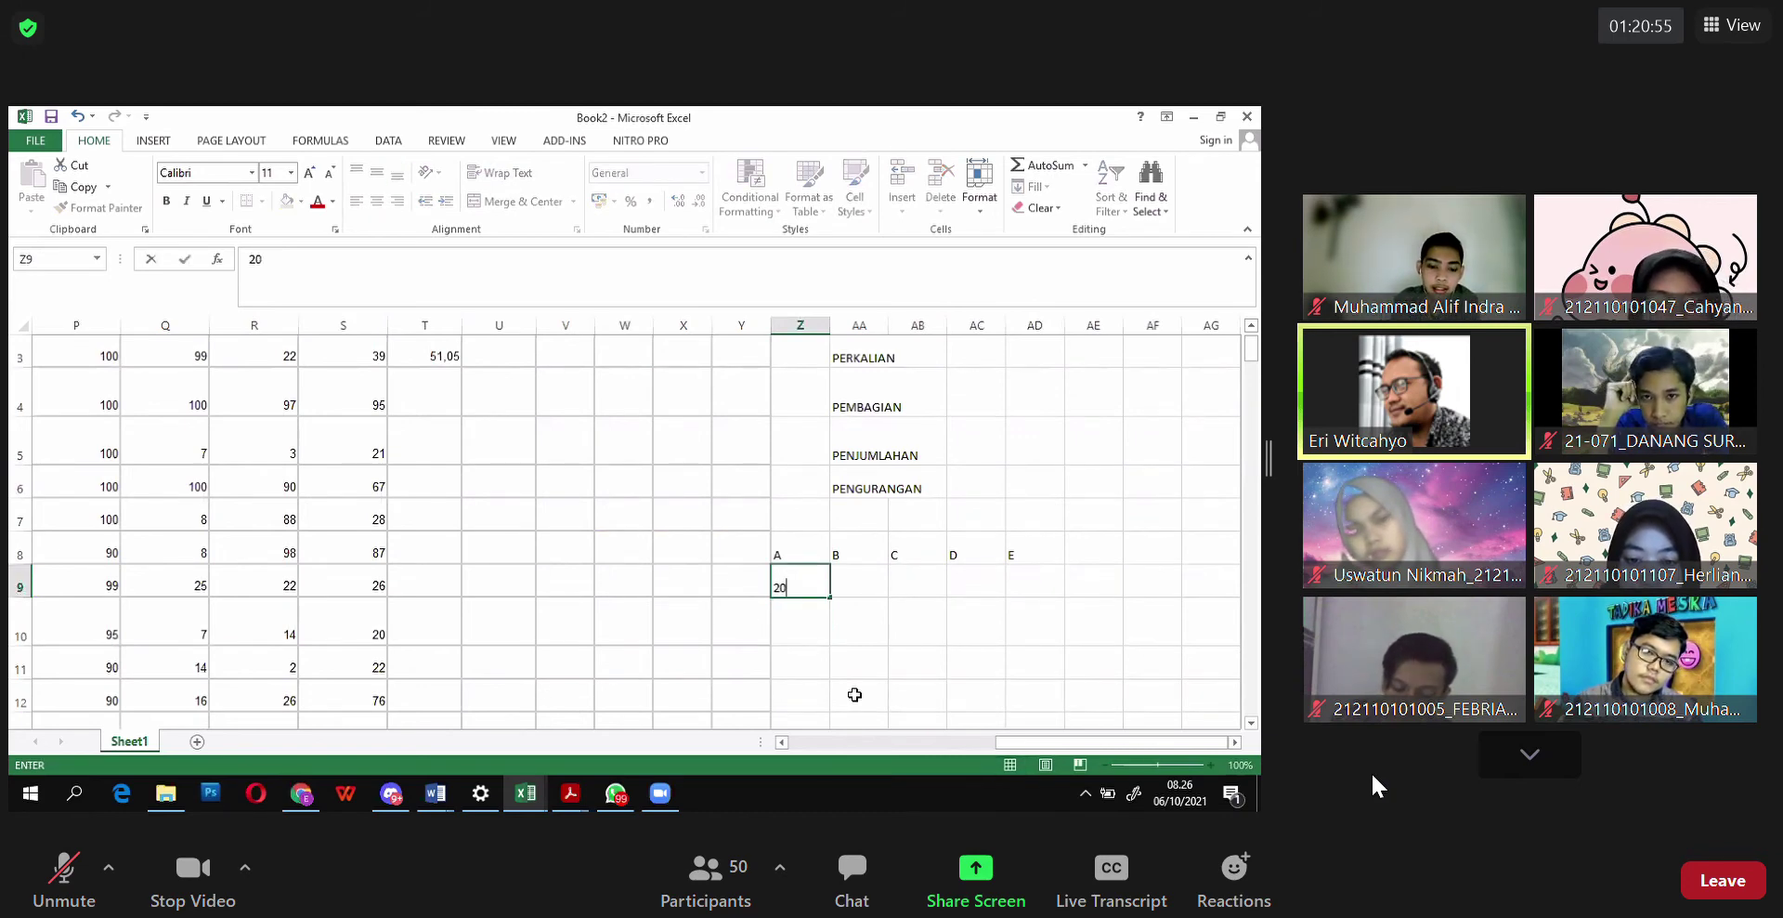
key("Tab")
type("30")
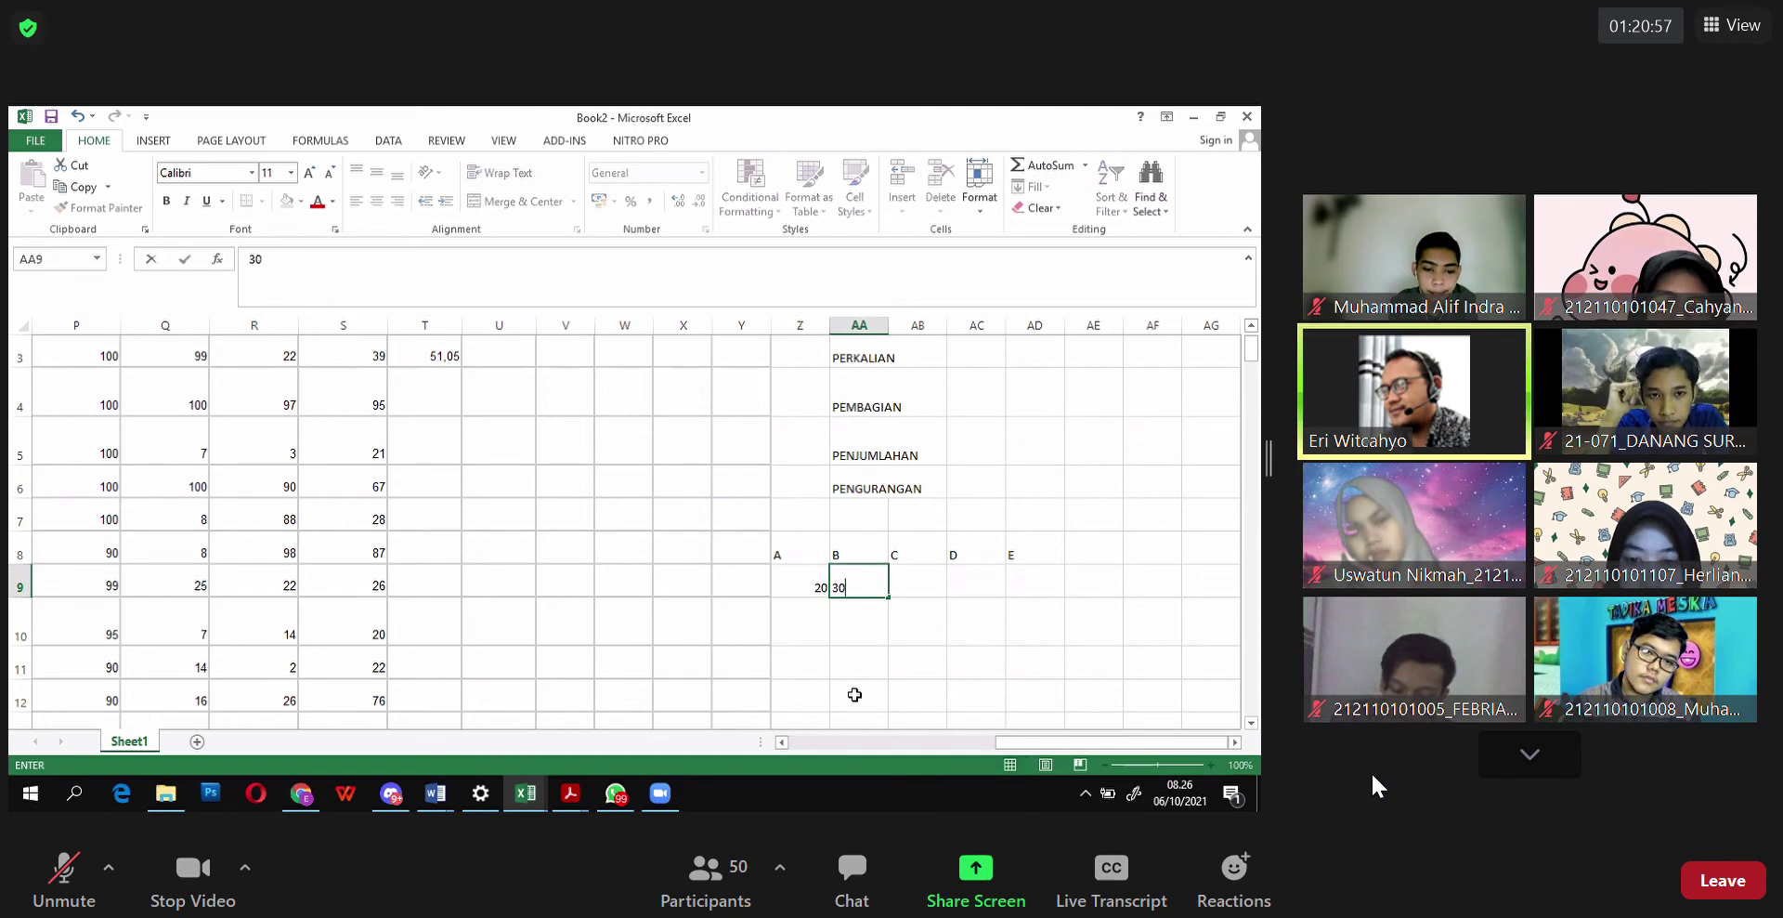
key("Tab")
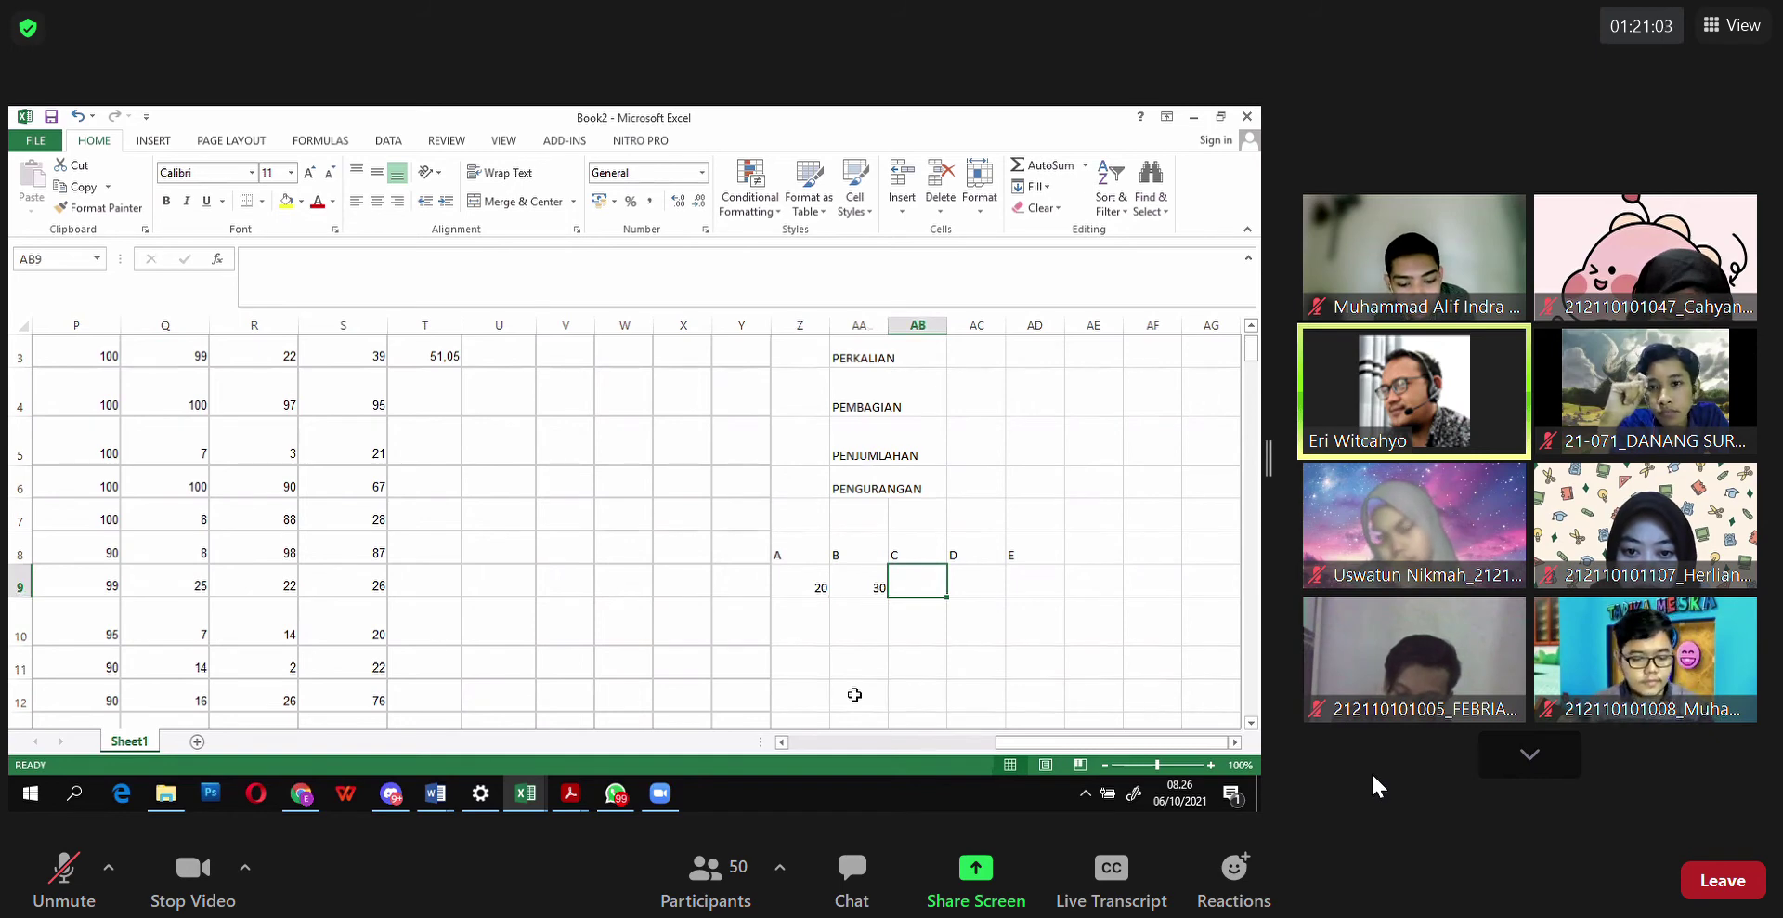
type("4")
key("Tab")
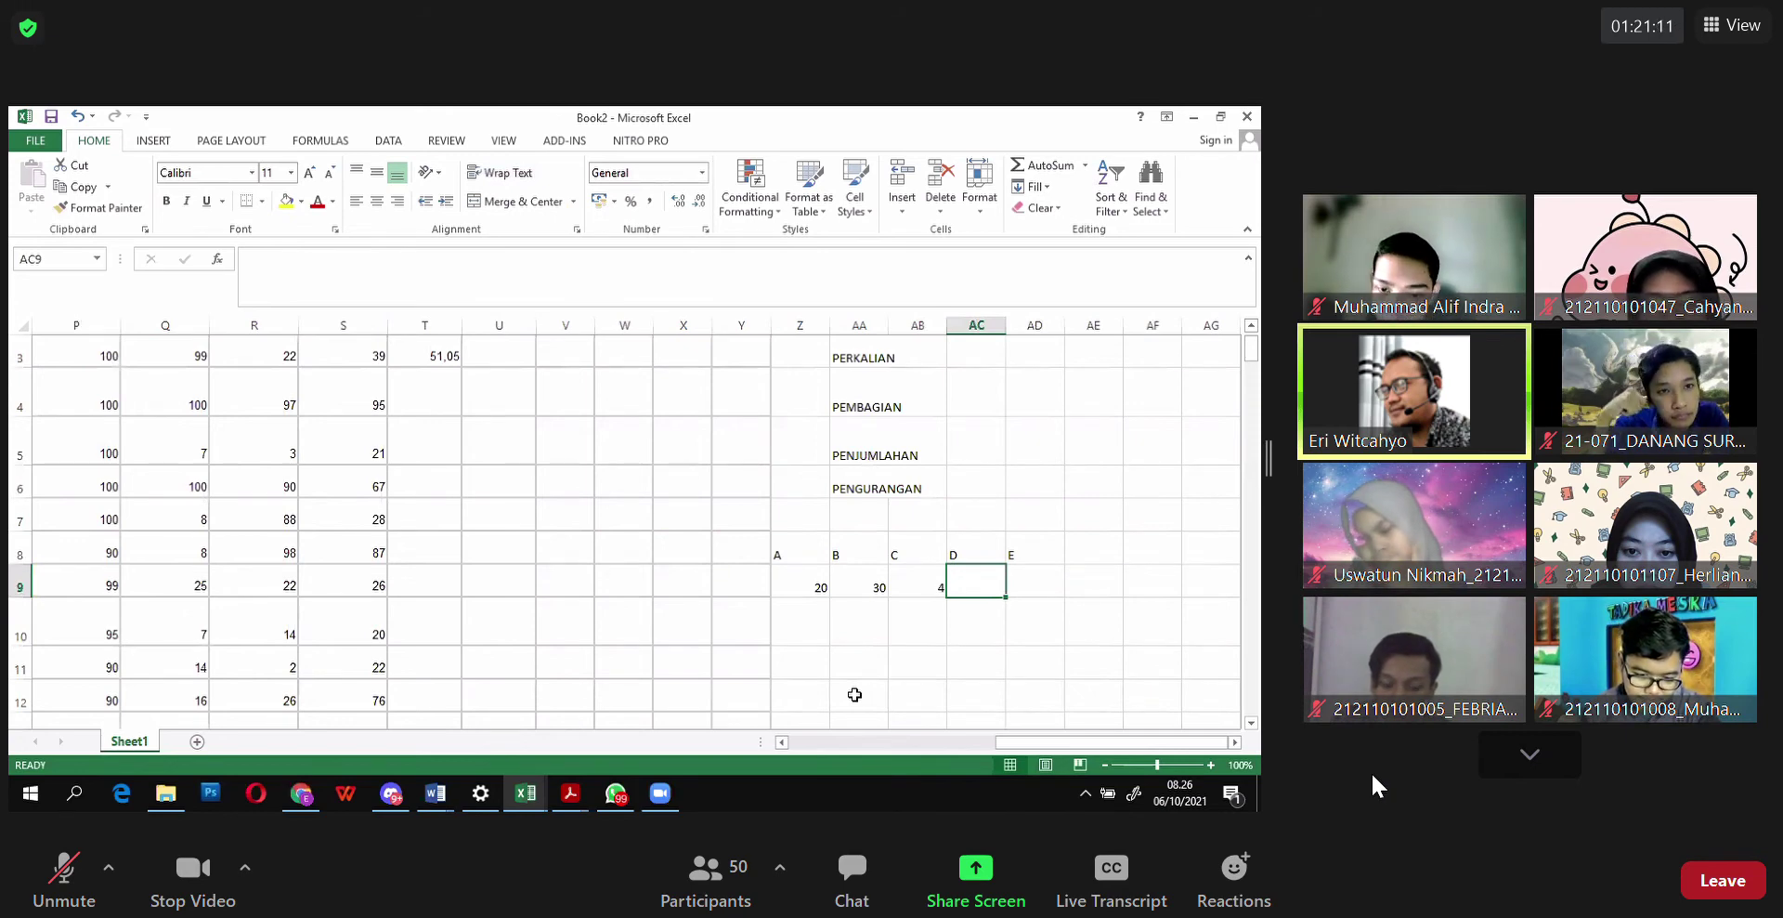
type("25")
key("Tab")
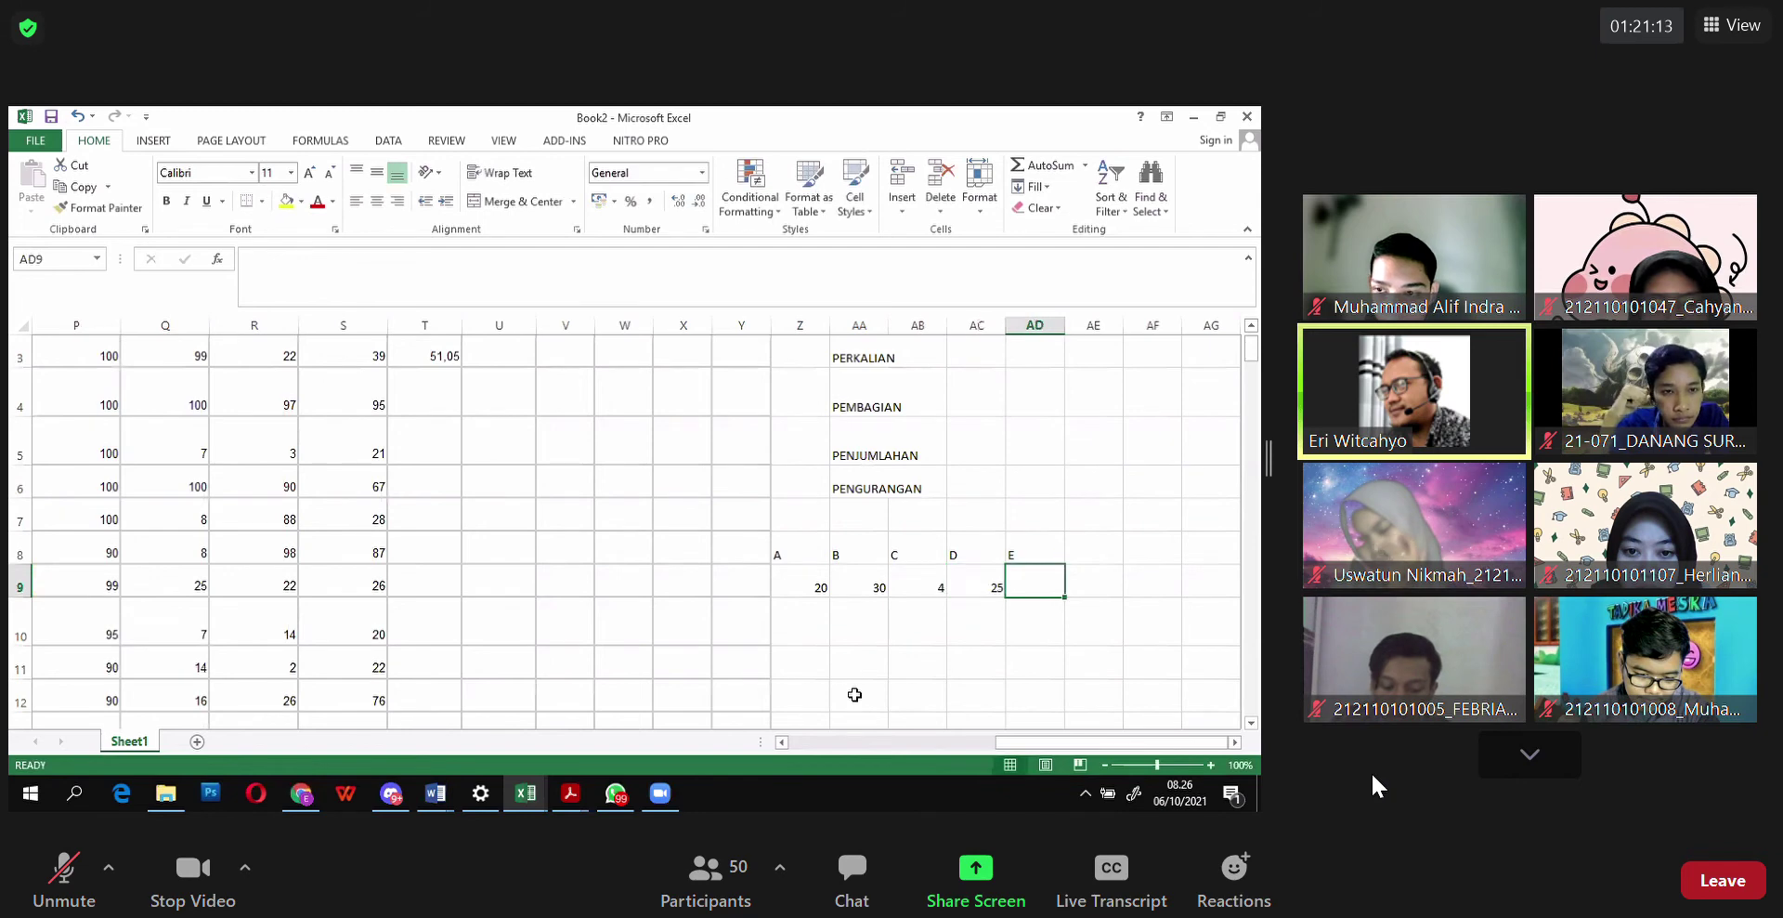
type("2")
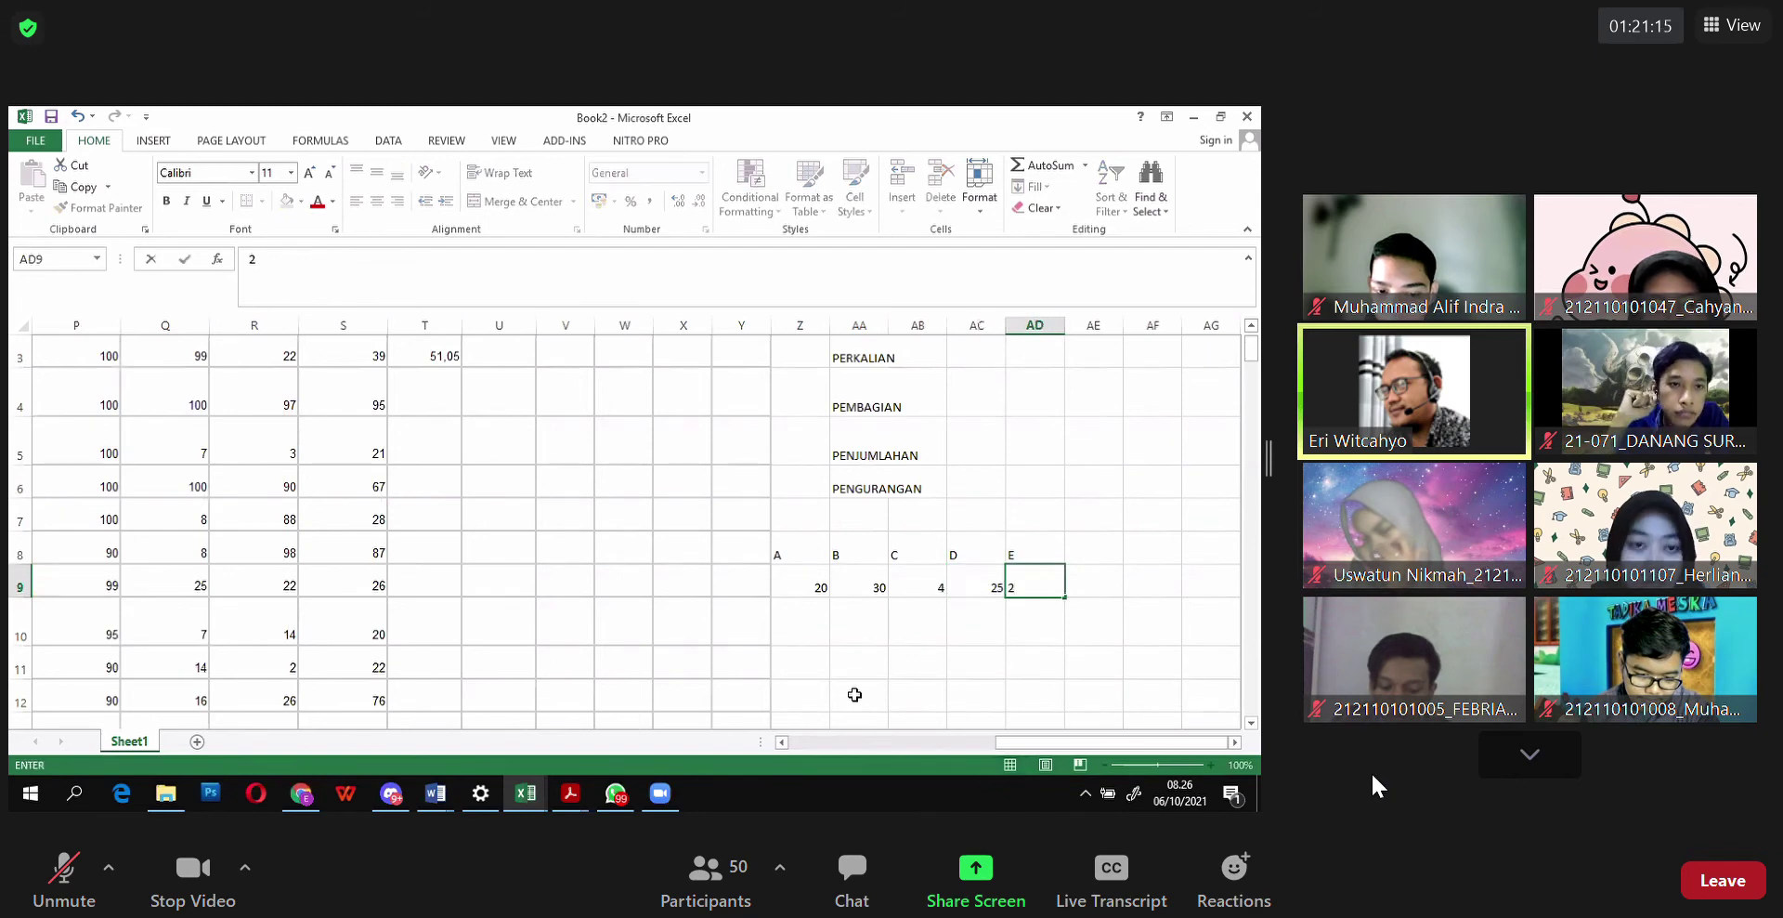
left_click_drag(800, 620, 836, 614)
Step: Enter the expression A+B^C-D/2 as text in cell Z11
left_click(794, 663)
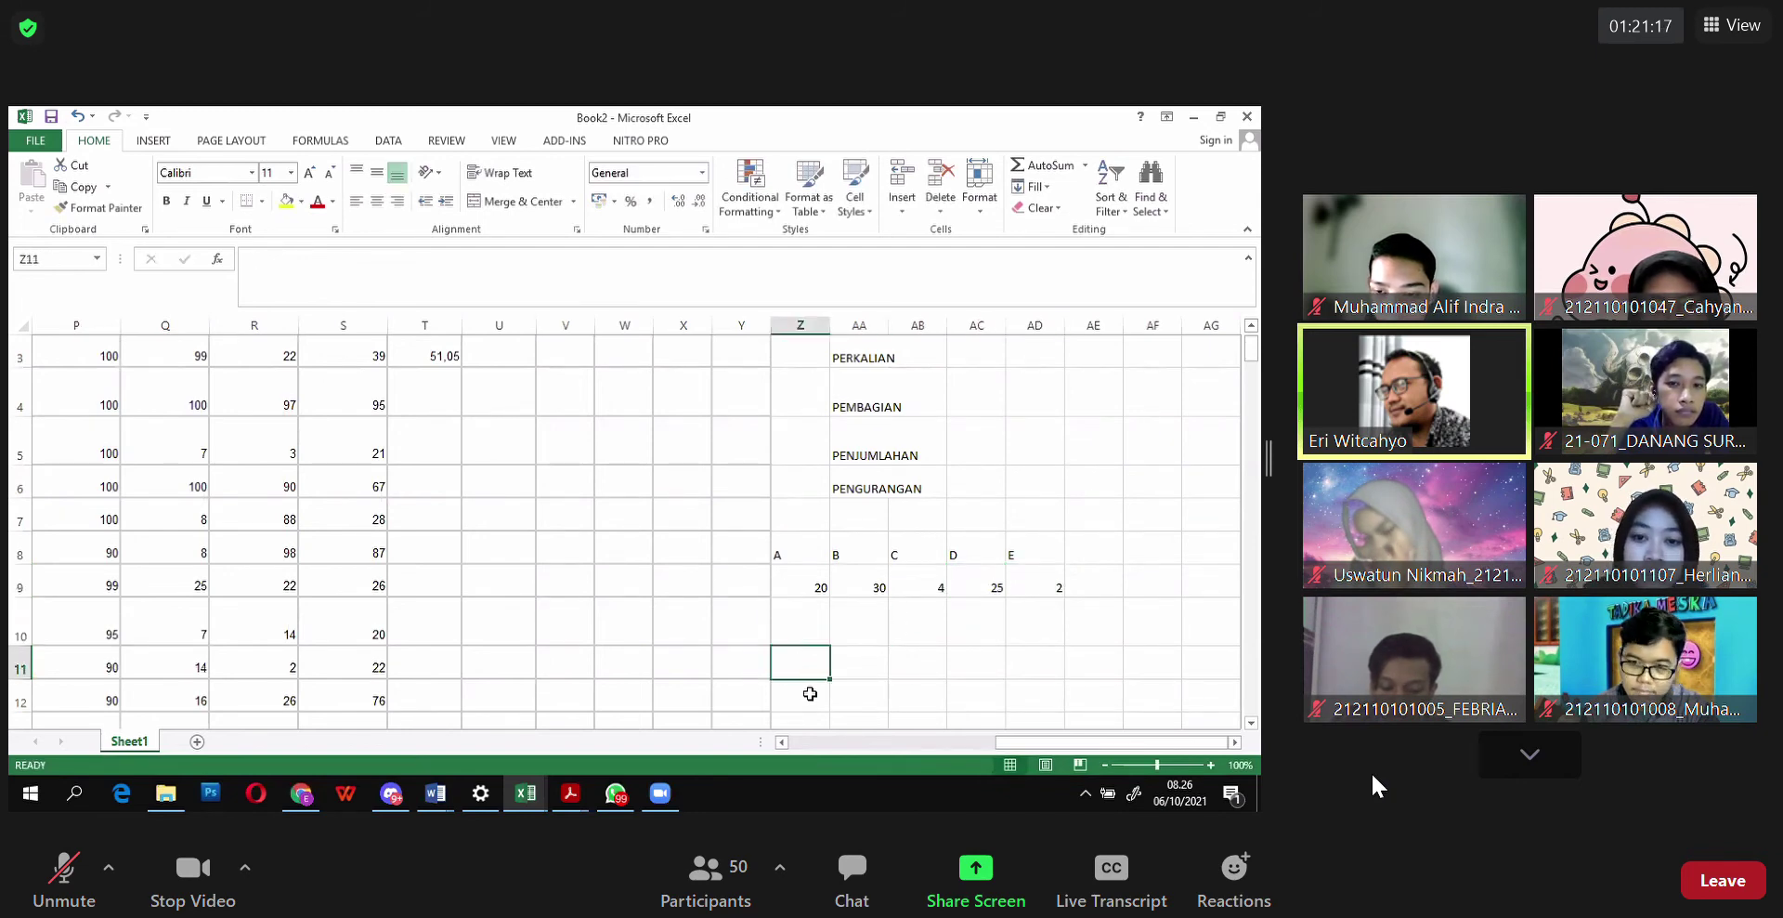
type("a")
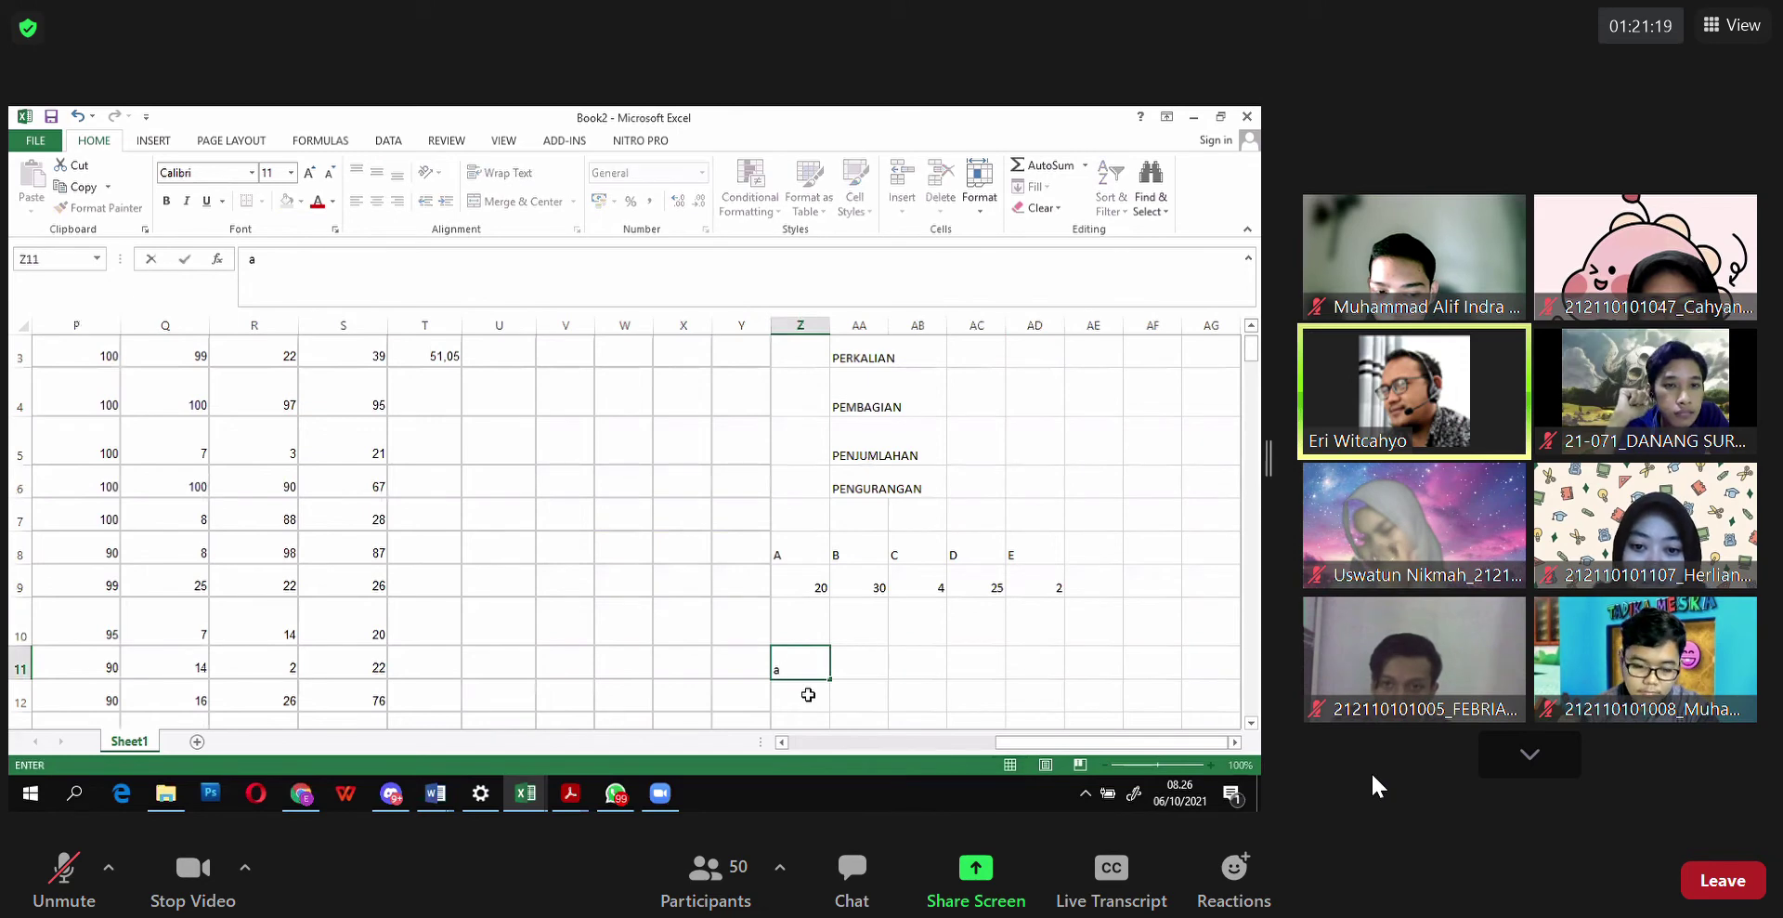
type("+b")
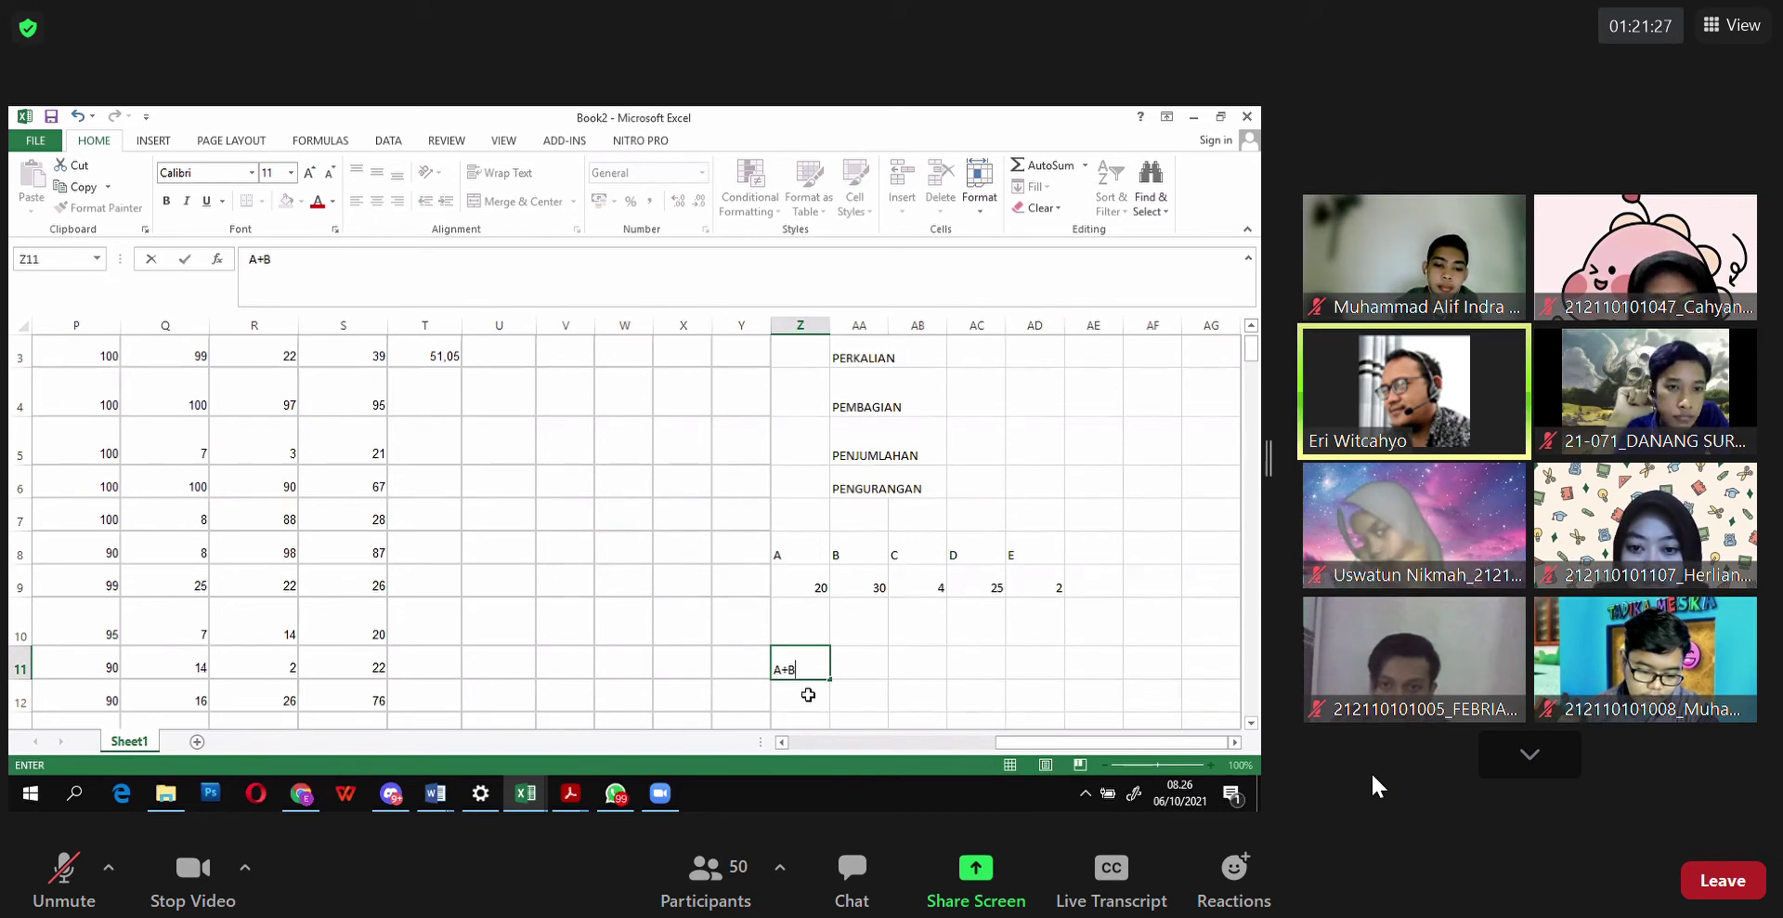
type("^")
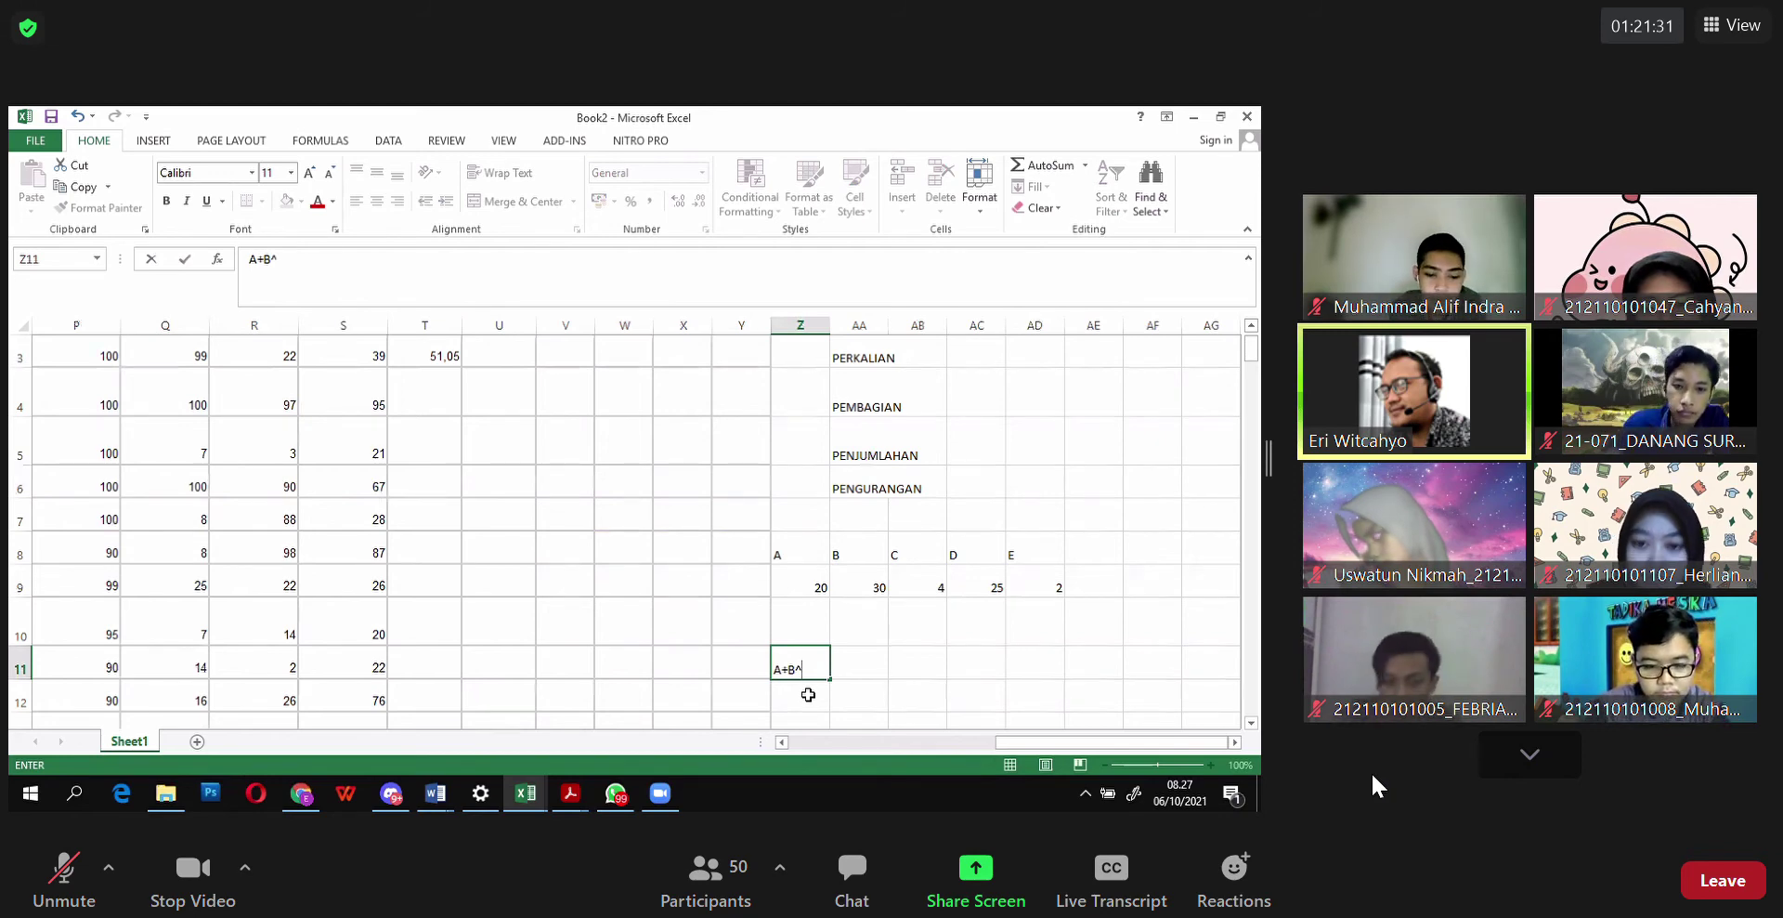
type("C")
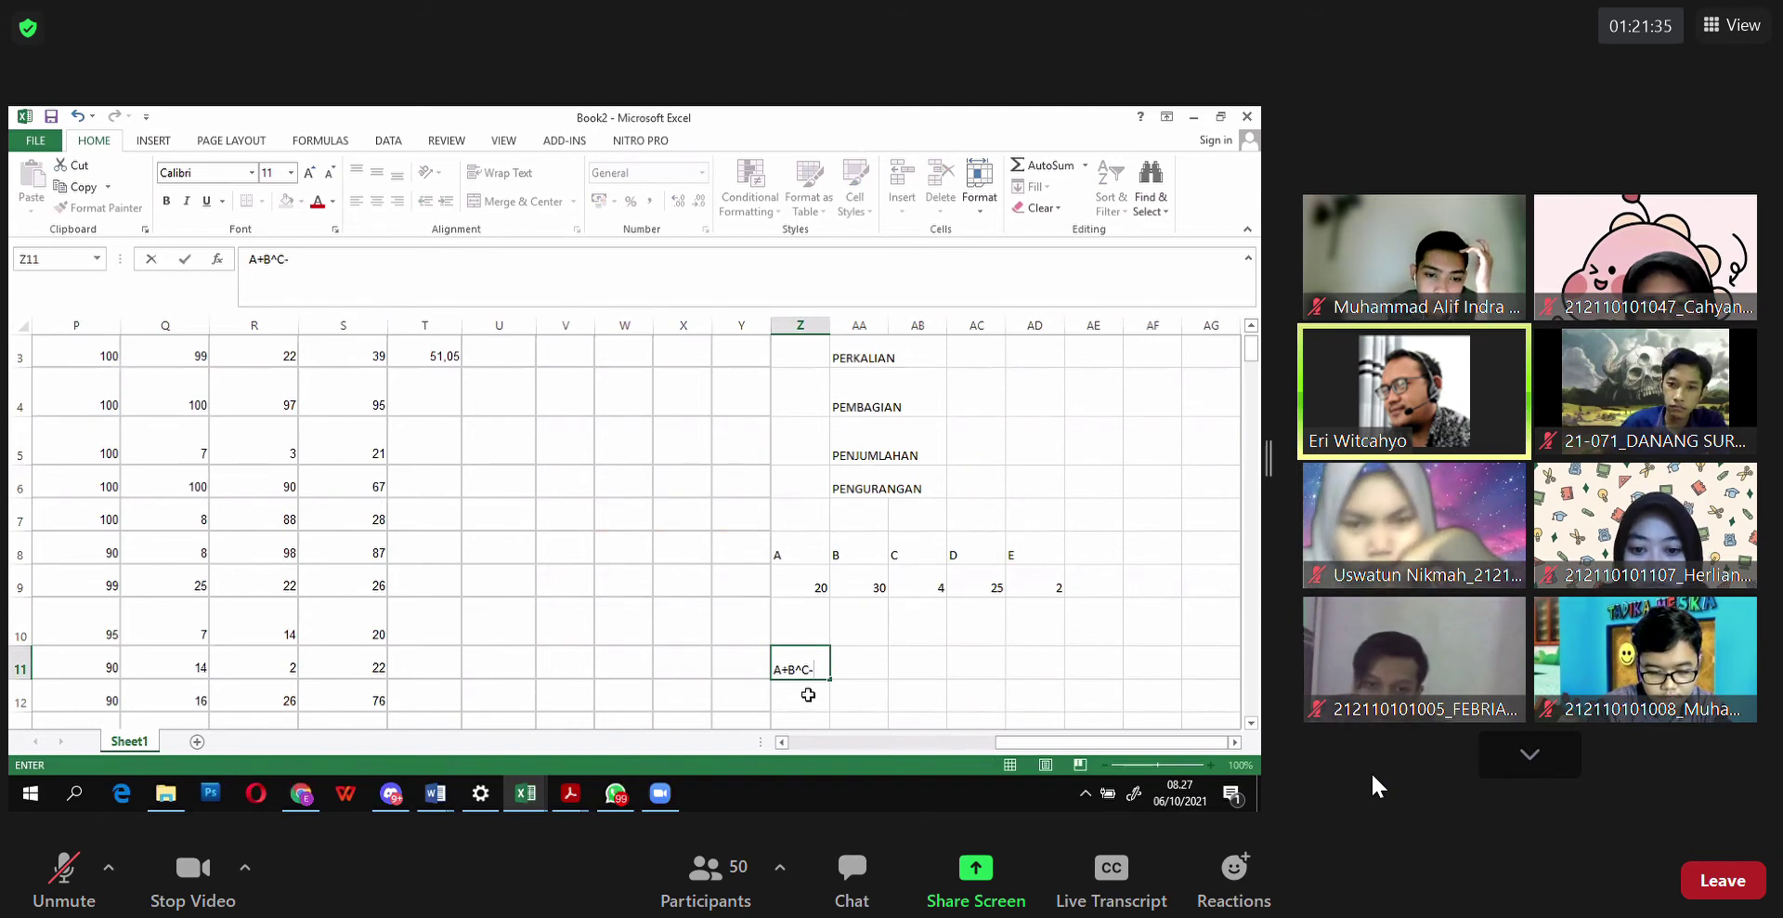
type("-D")
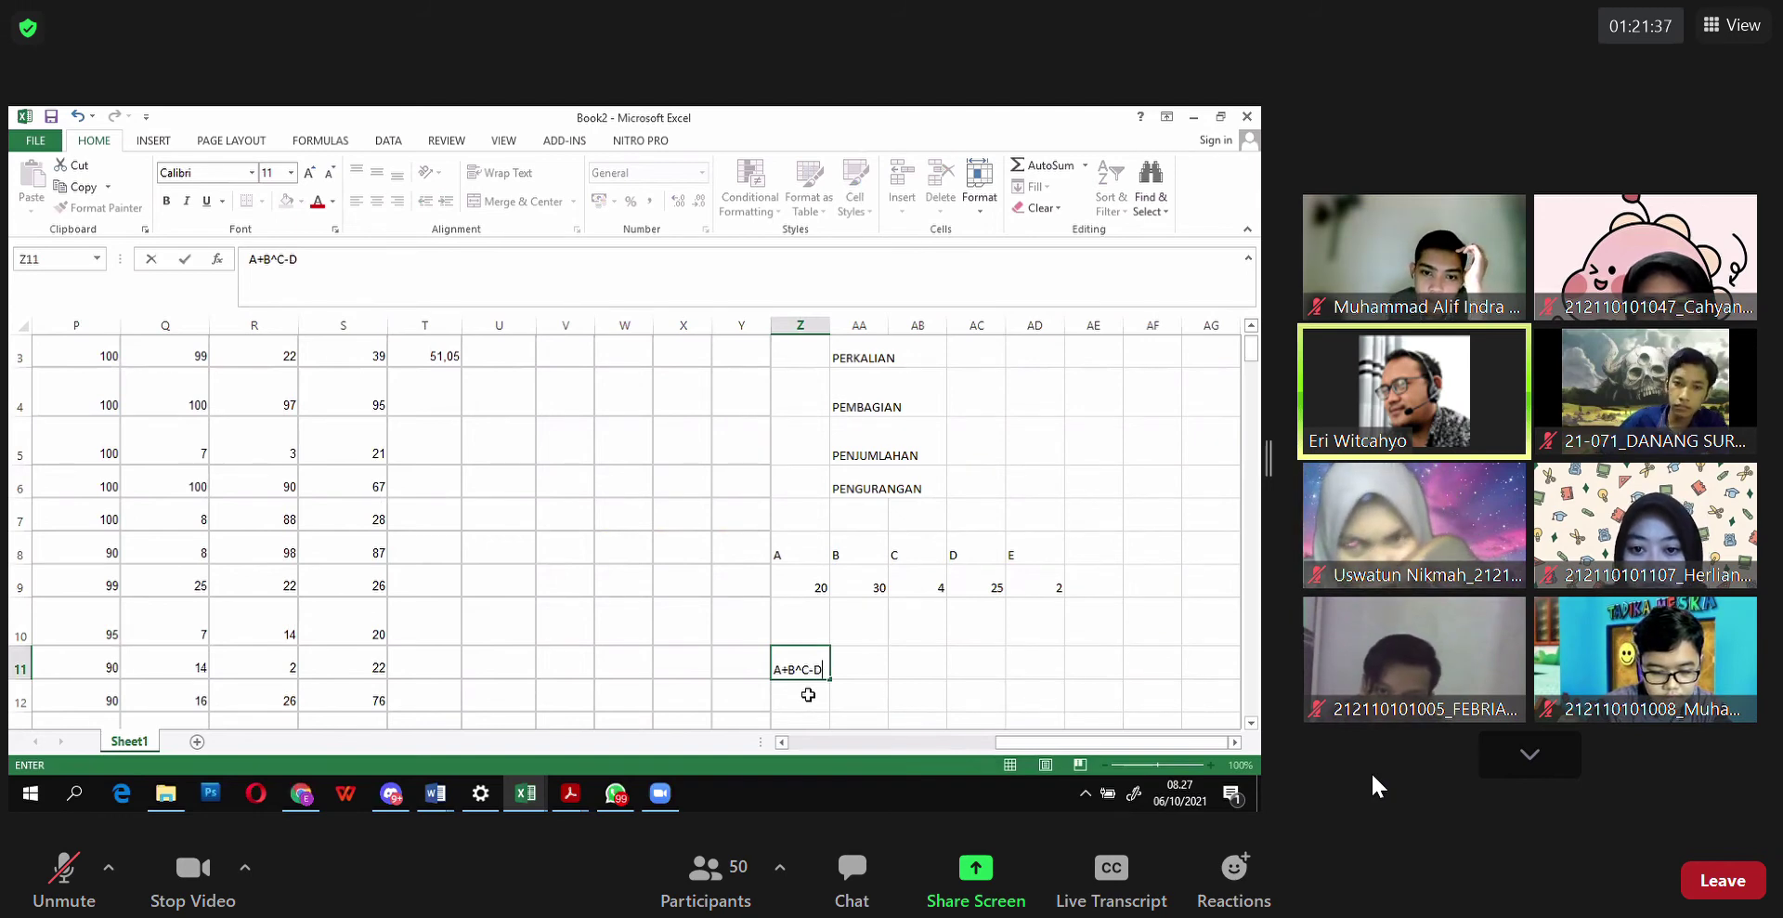
type("/2")
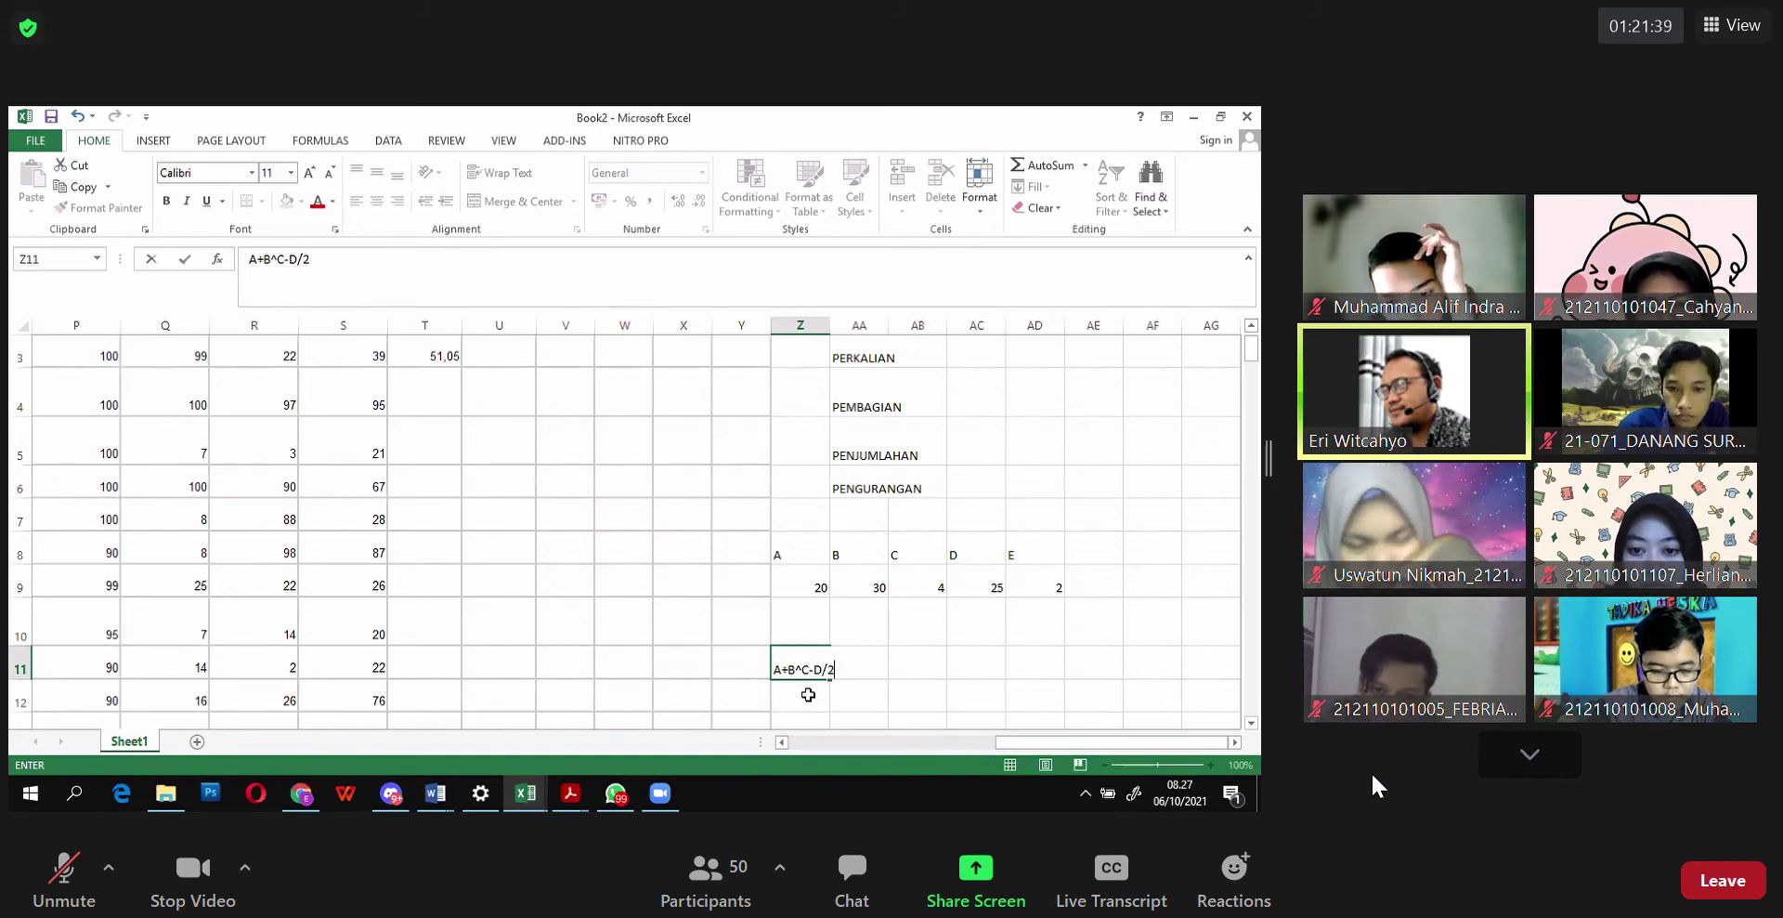
key("Return")
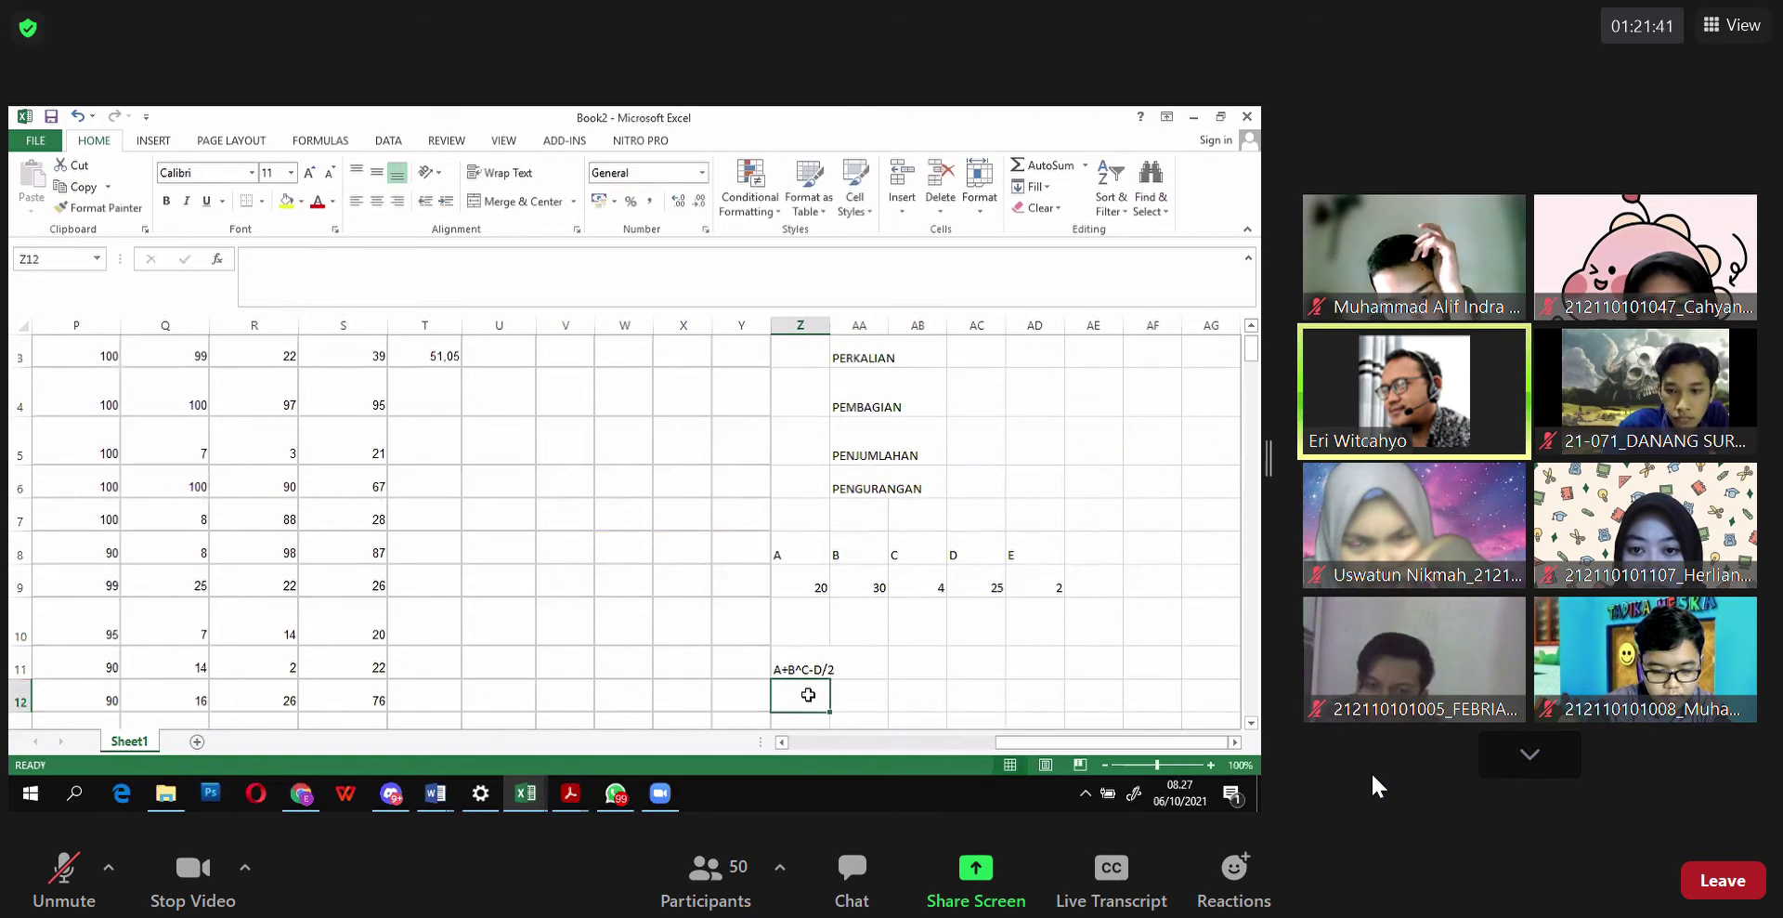
Step: Calculate the expression in cell Z12 with the formula =Z9+AA9^AB9-AC9/AD9
scroll(862, 665, "down", 1)
type("=")
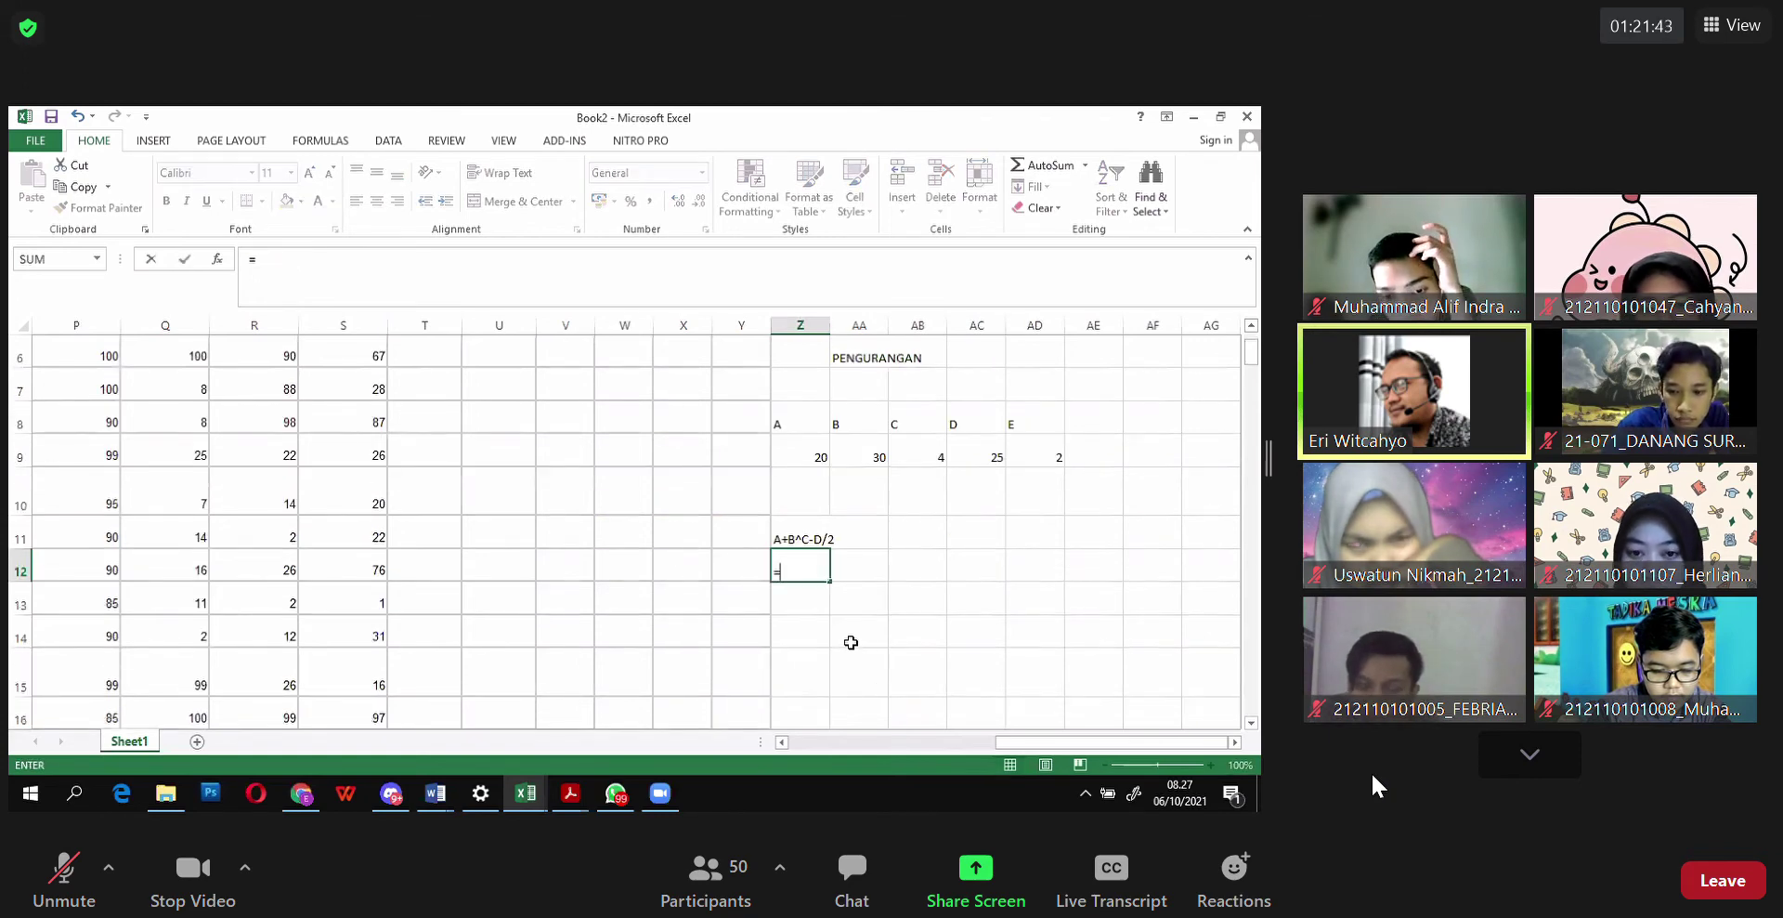
left_click(818, 444)
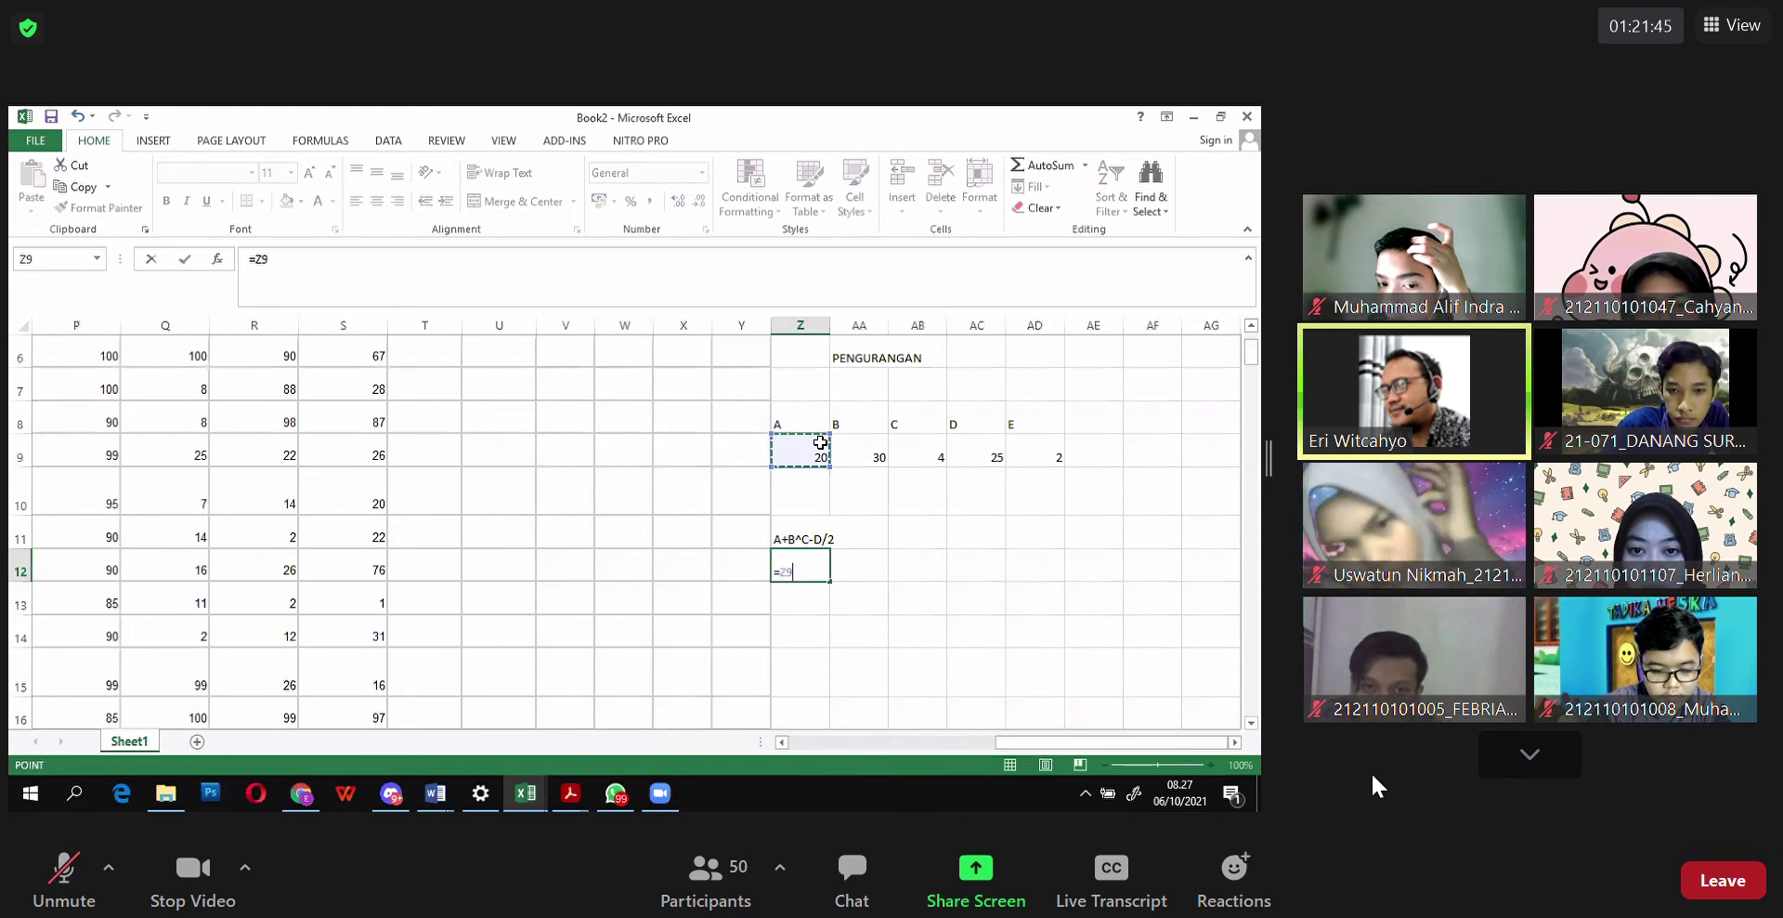
type("+")
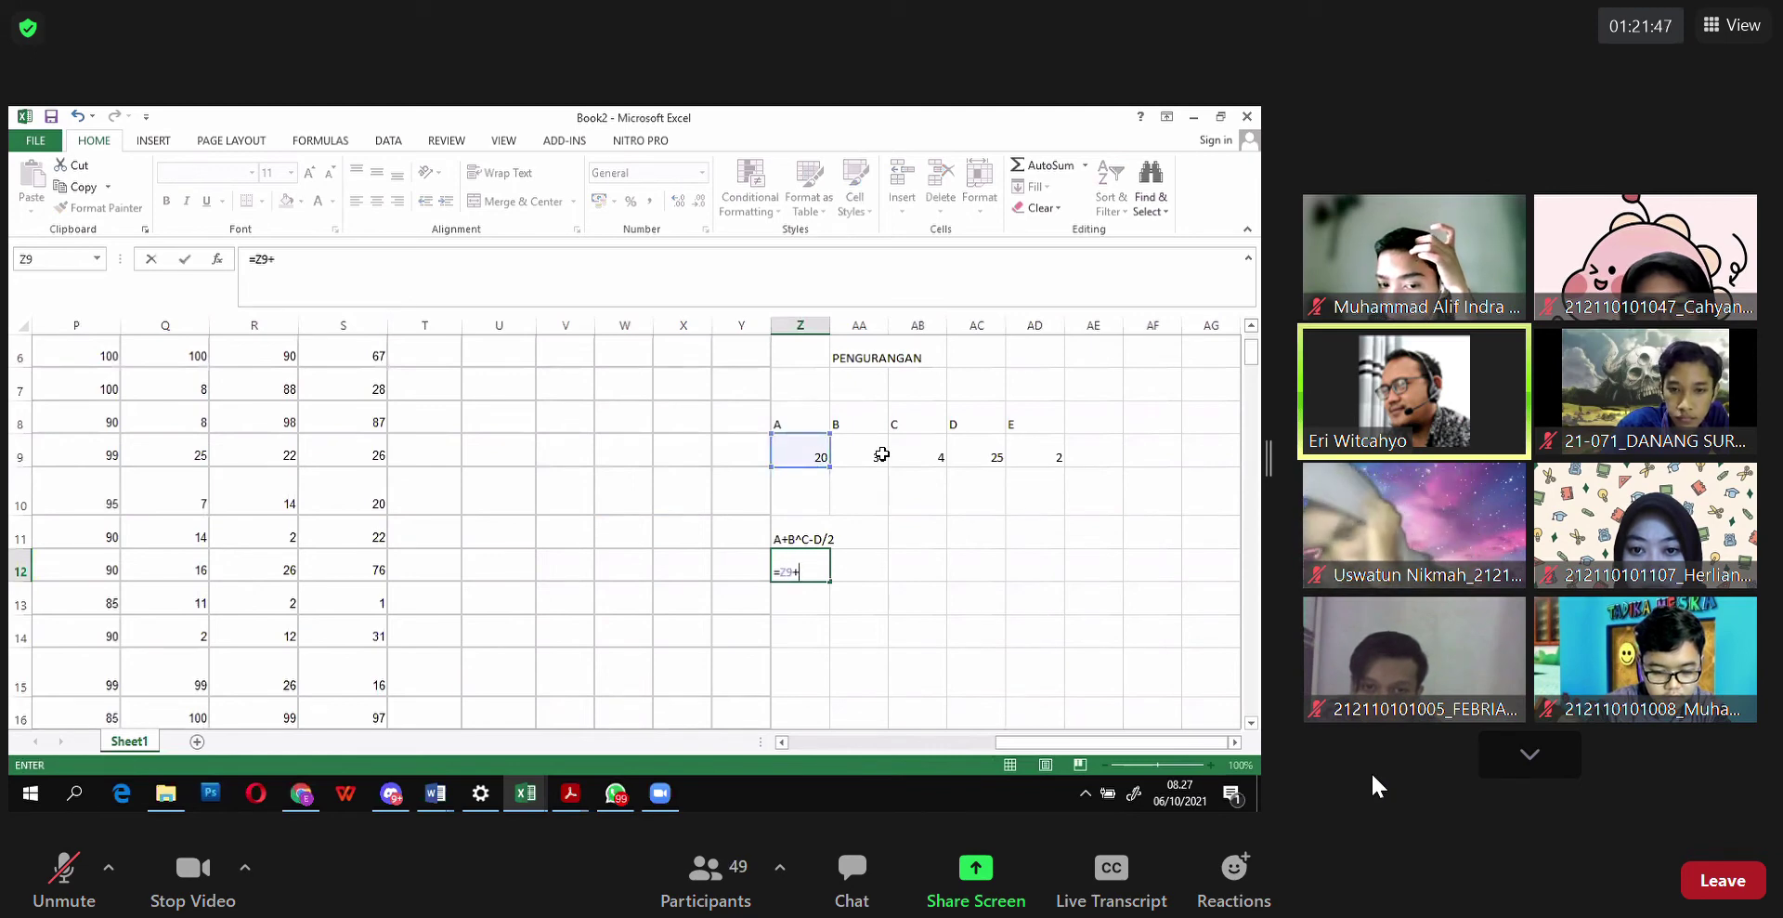
left_click(881, 453)
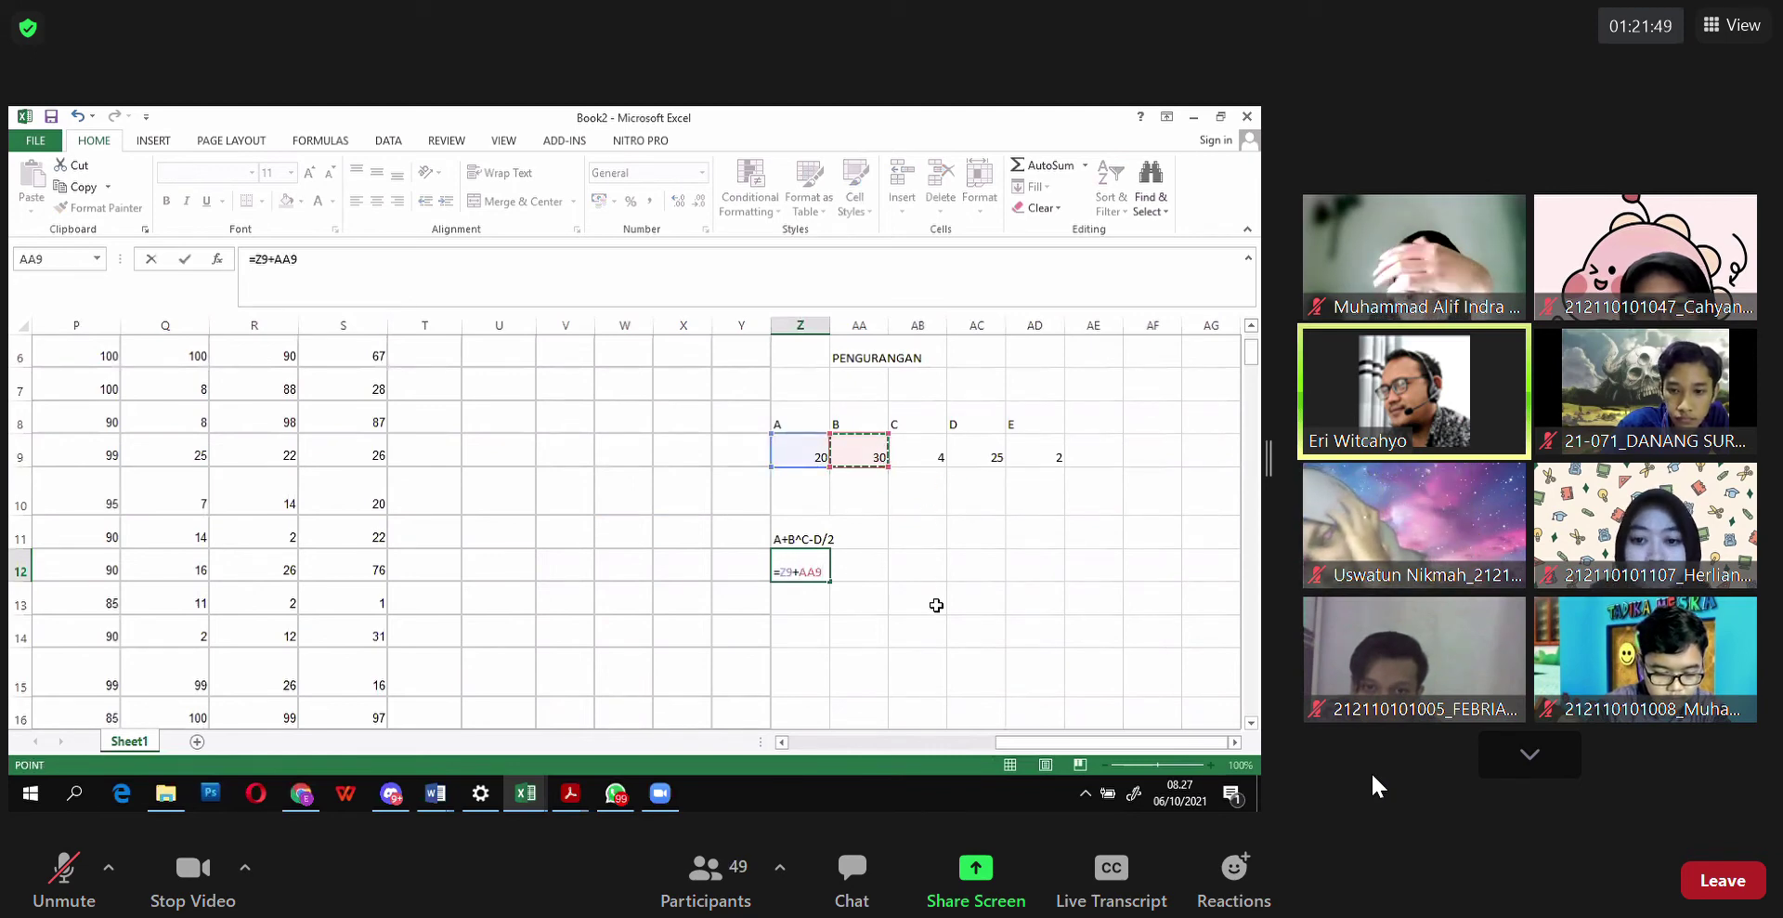
type("^")
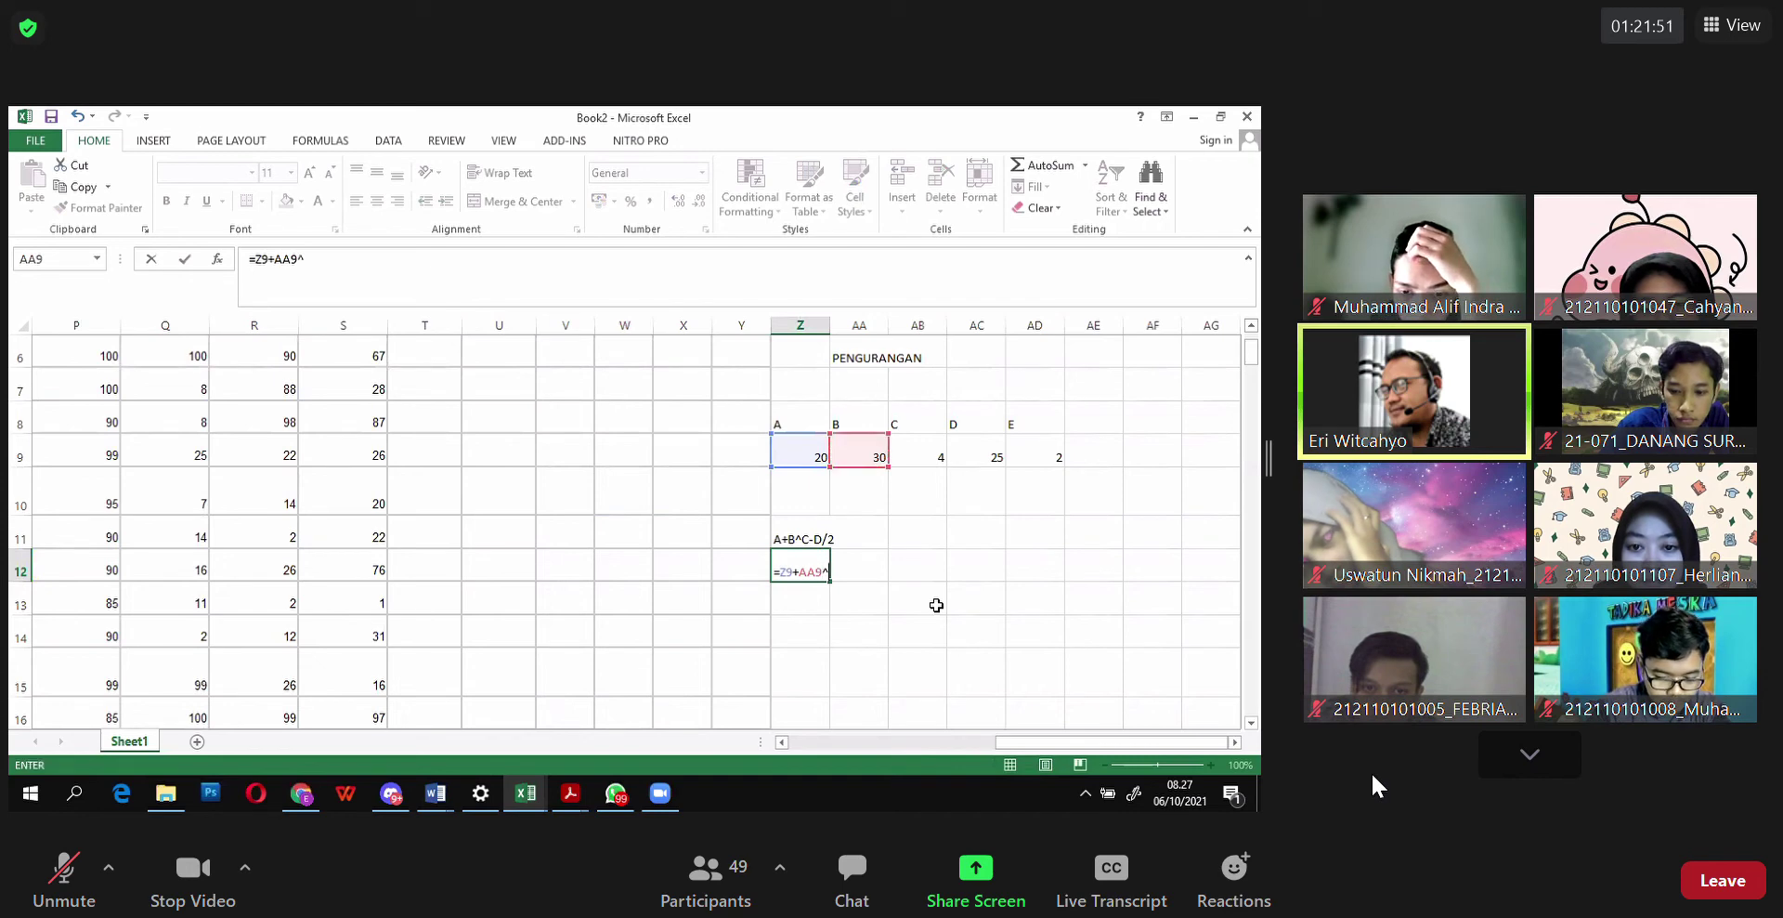
left_click(931, 454)
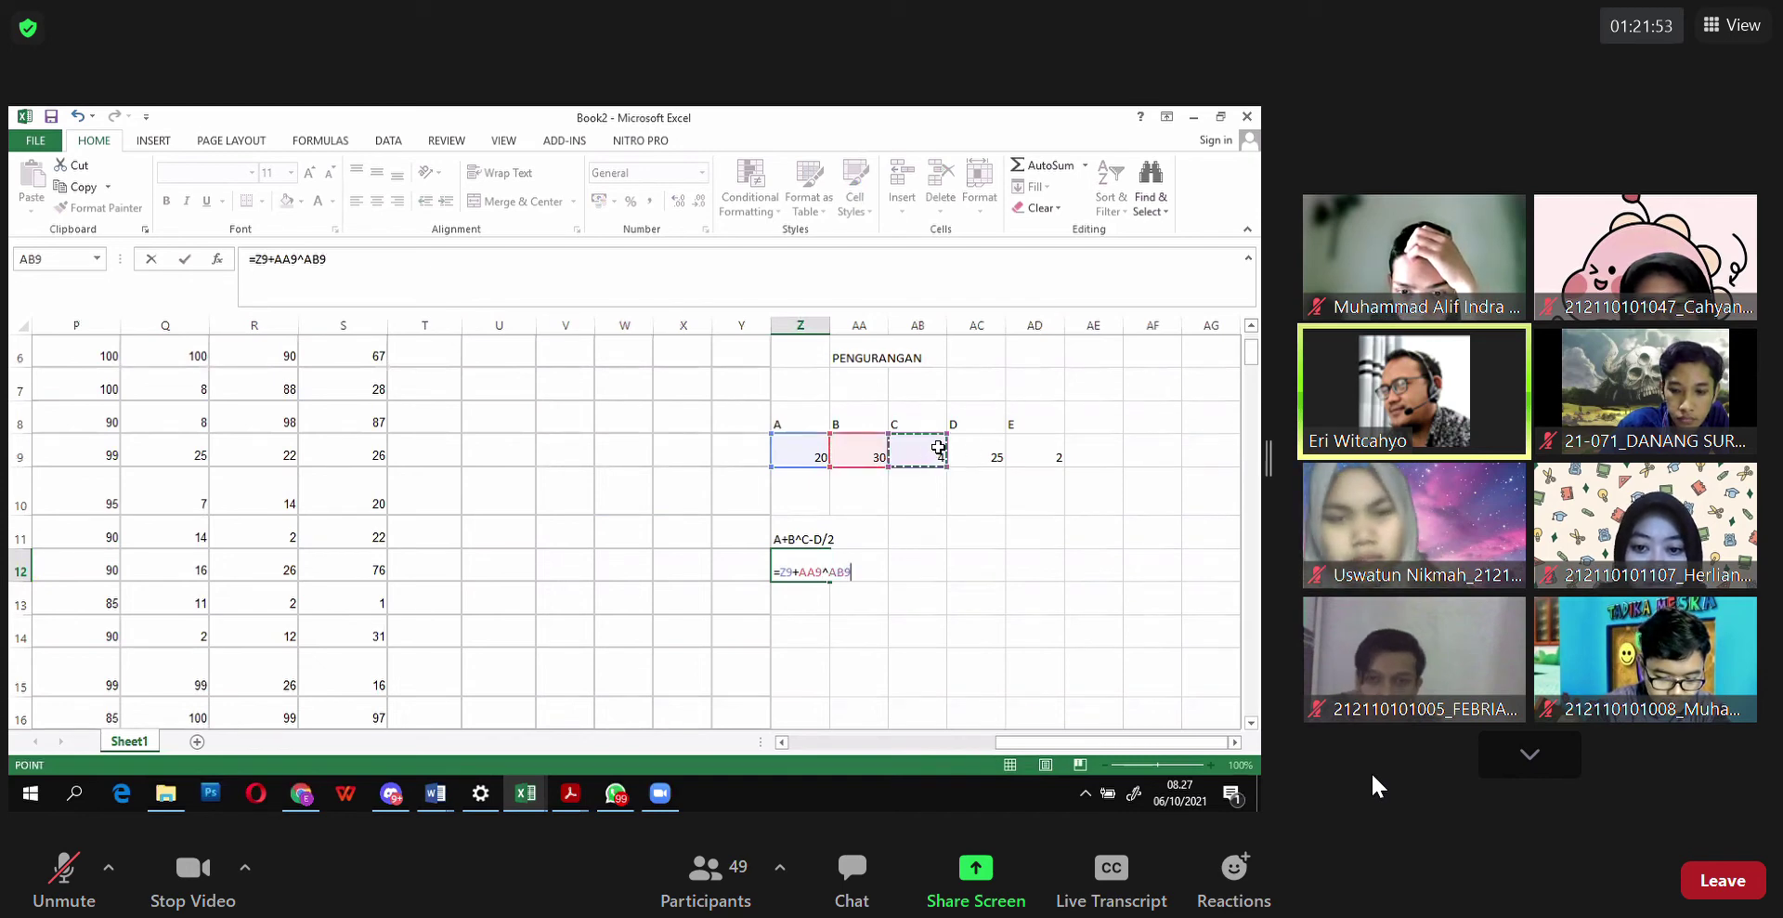
type("-")
left_click(984, 461)
type("/")
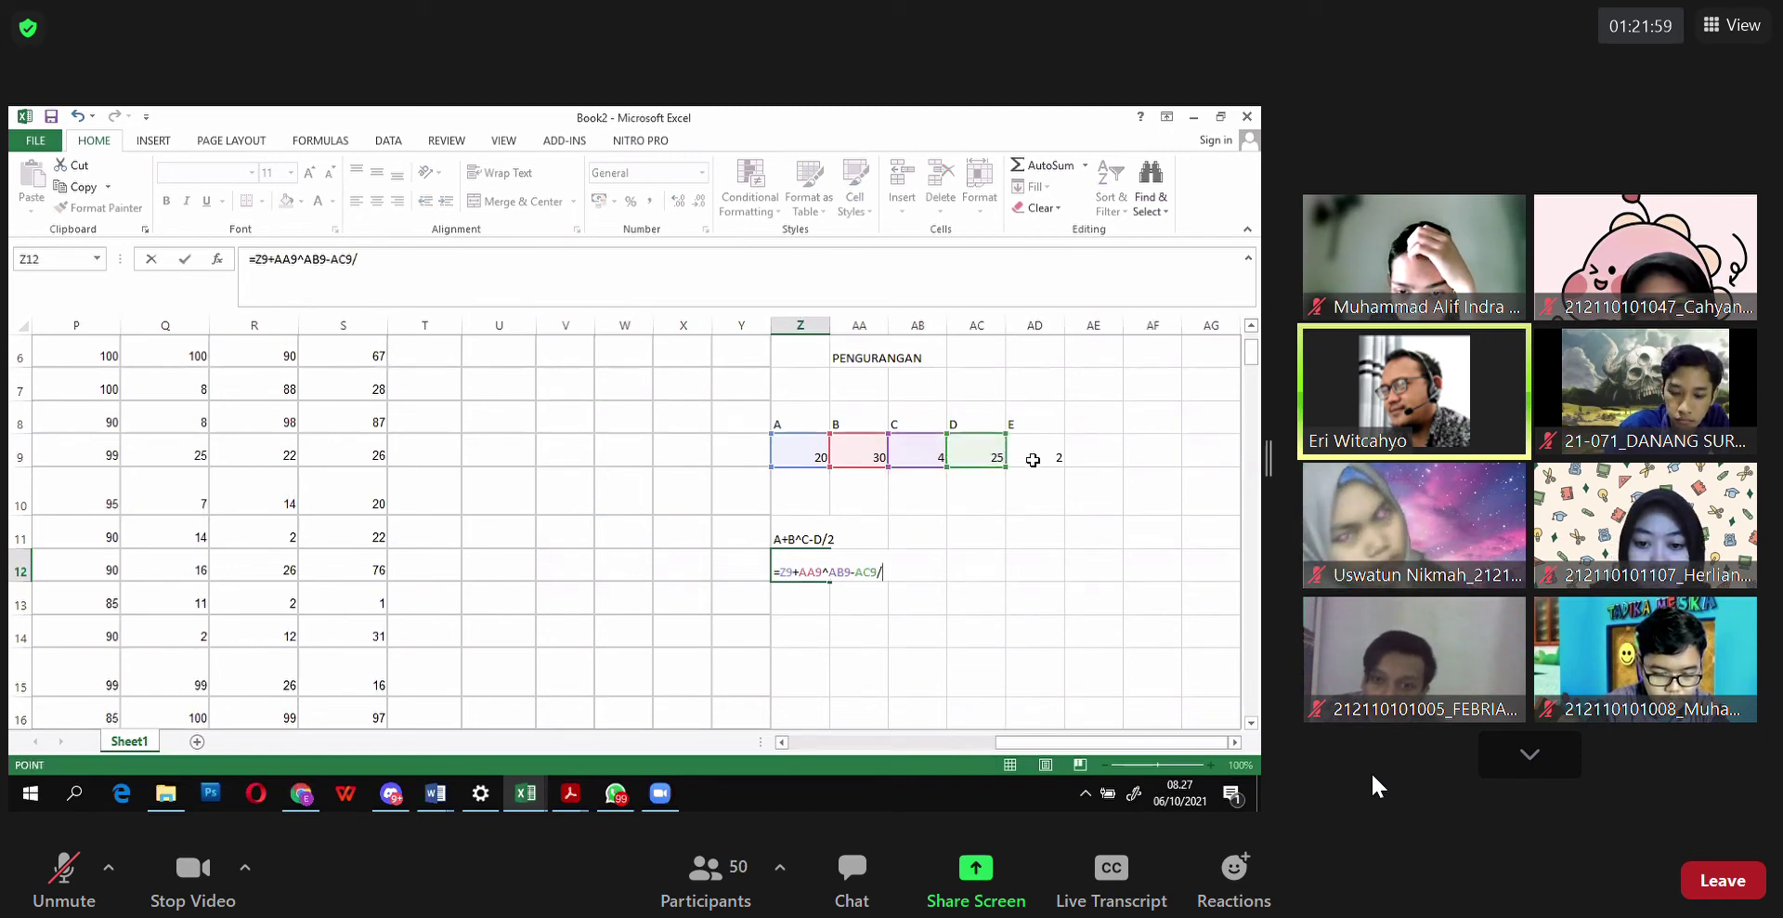
left_click(1033, 460)
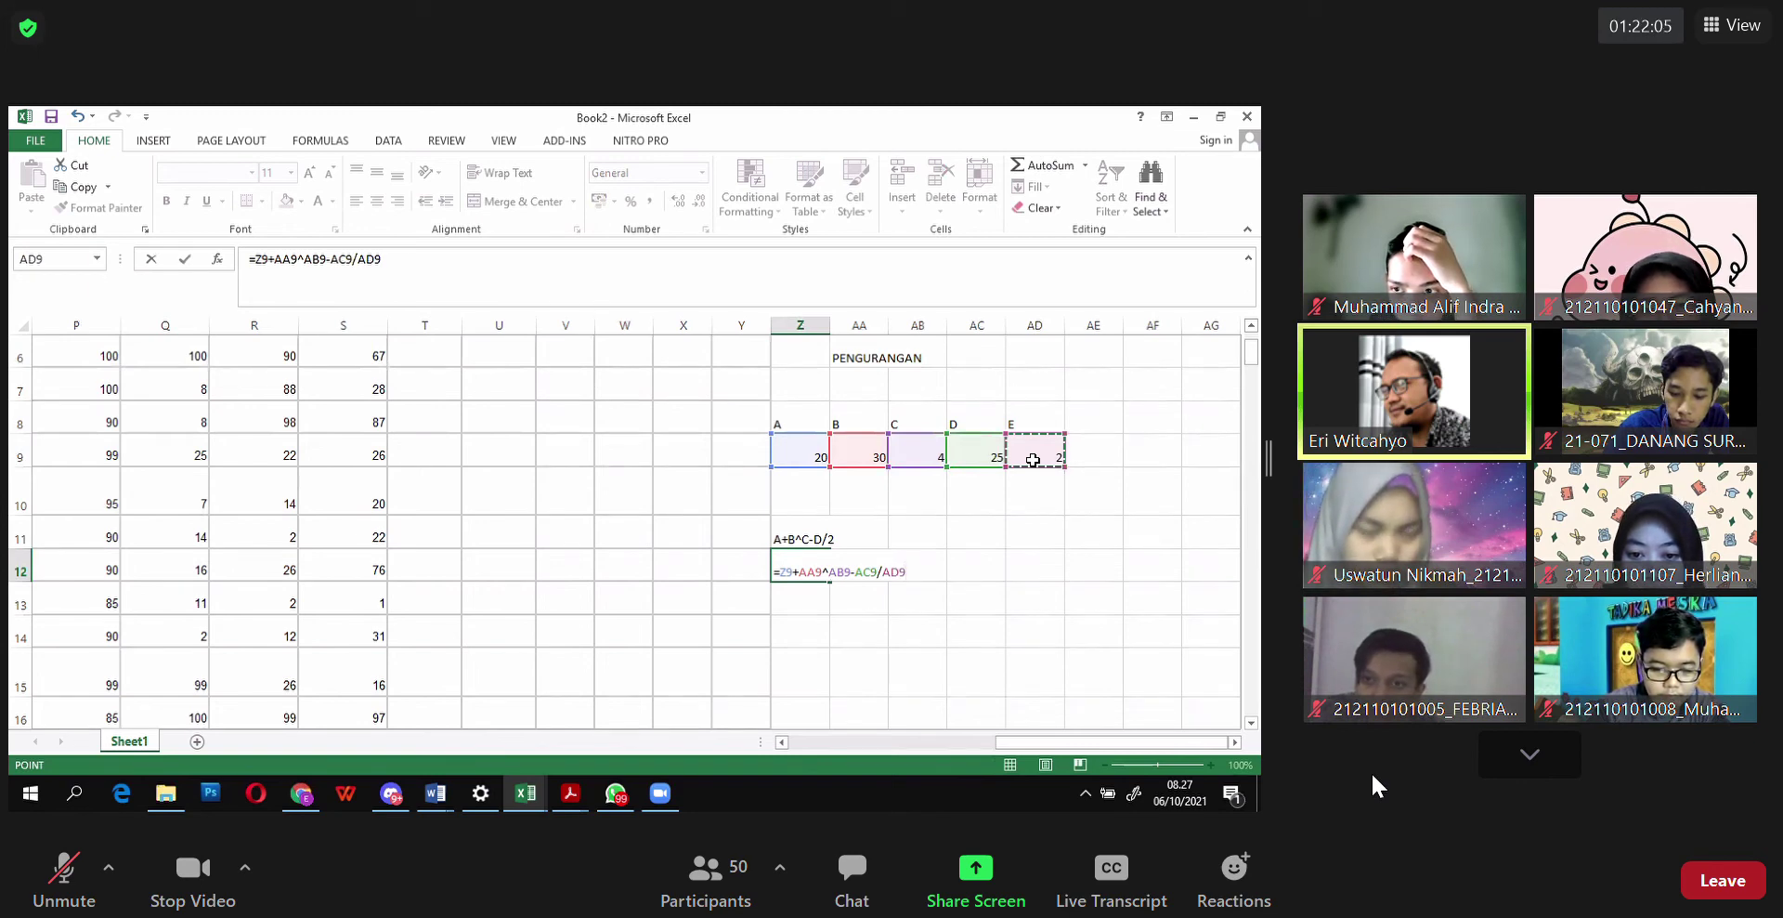
key("Return")
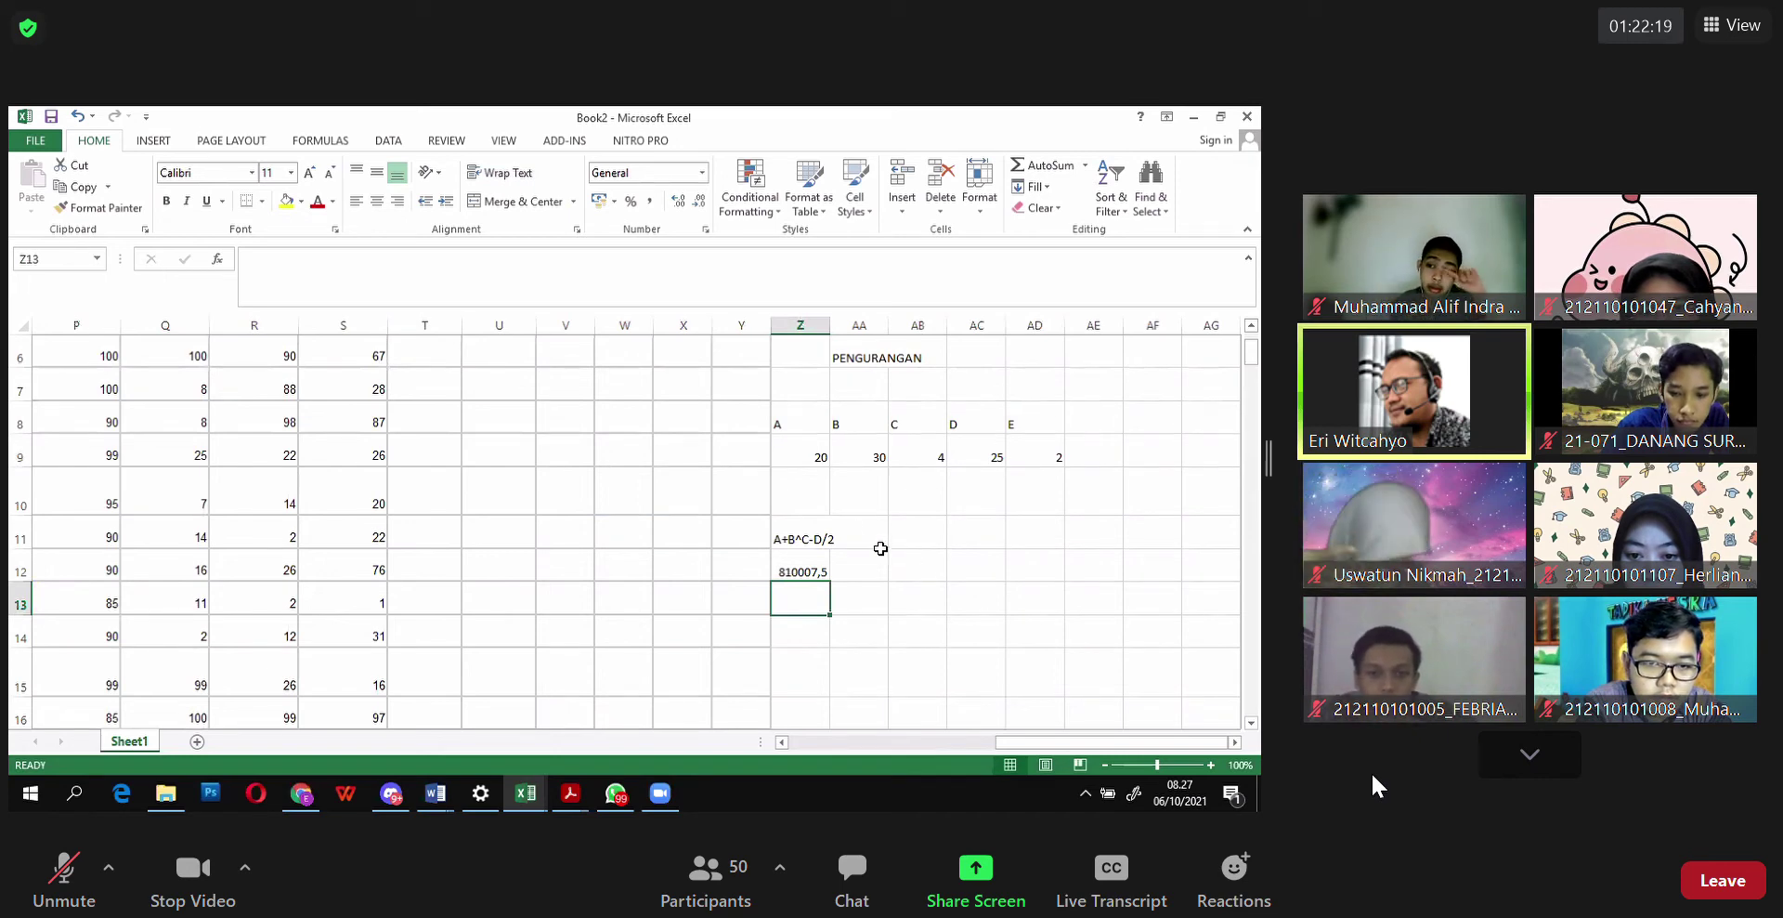
Step: Add parentheses around A+B in the Z11 text so it reads (A+B)^C-D/2
double_click(800, 537)
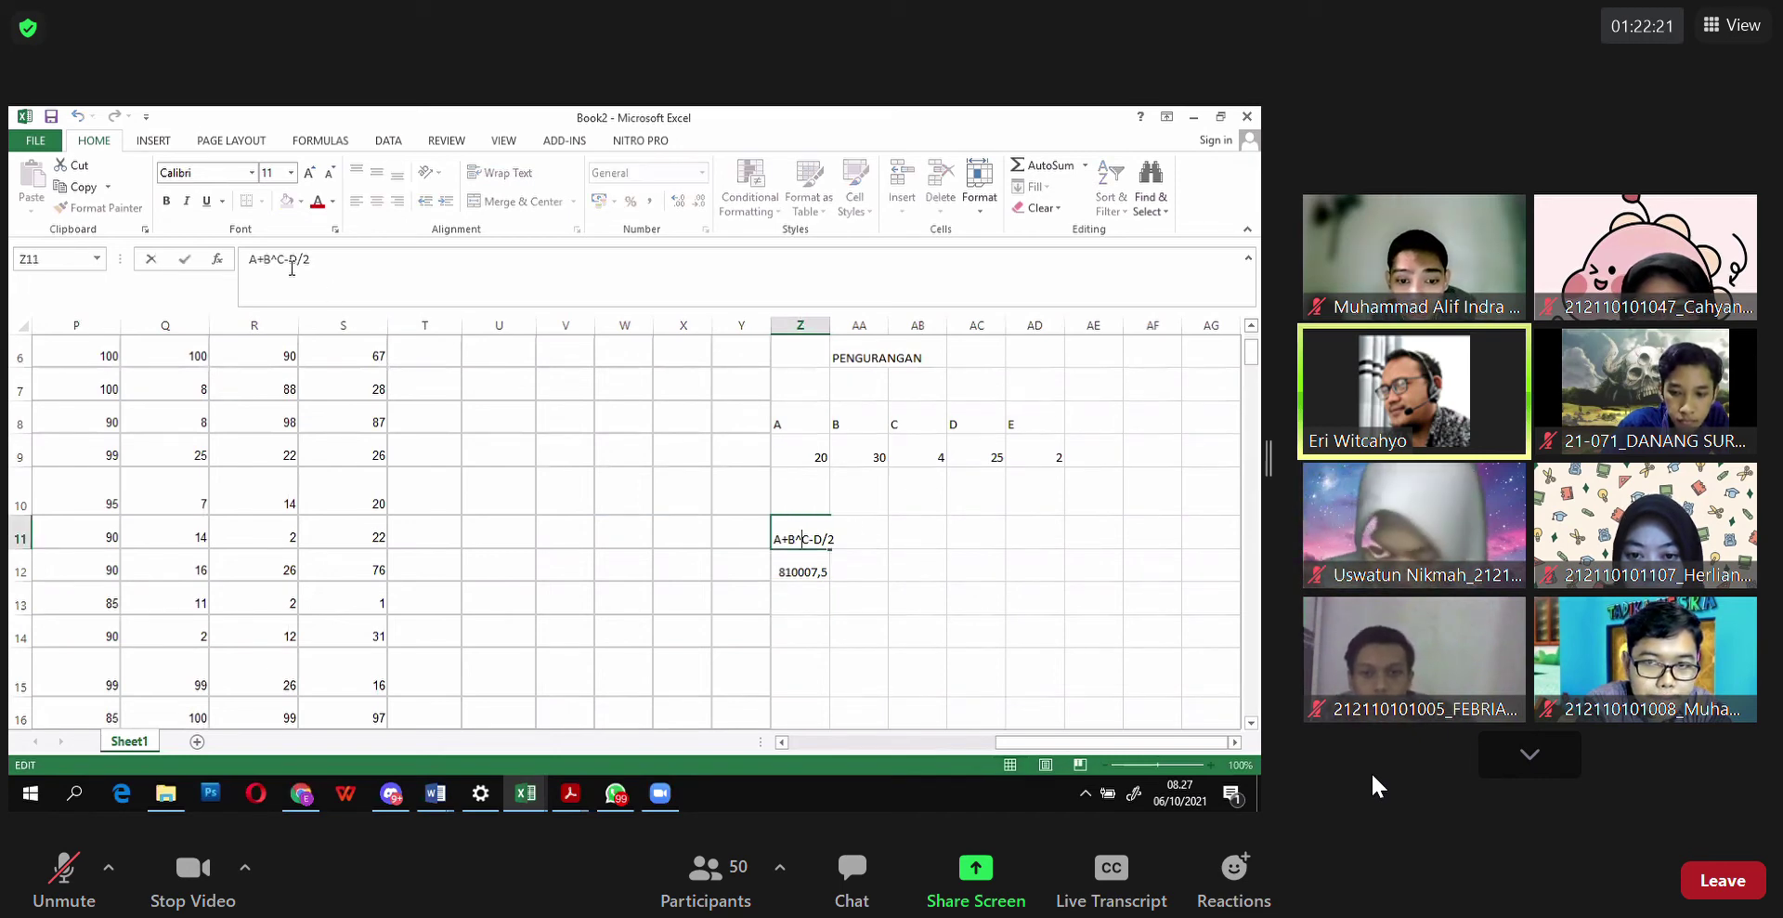
left_click(250, 259)
type("(")
key("Right")
key("Right")
key("Right")
type(")")
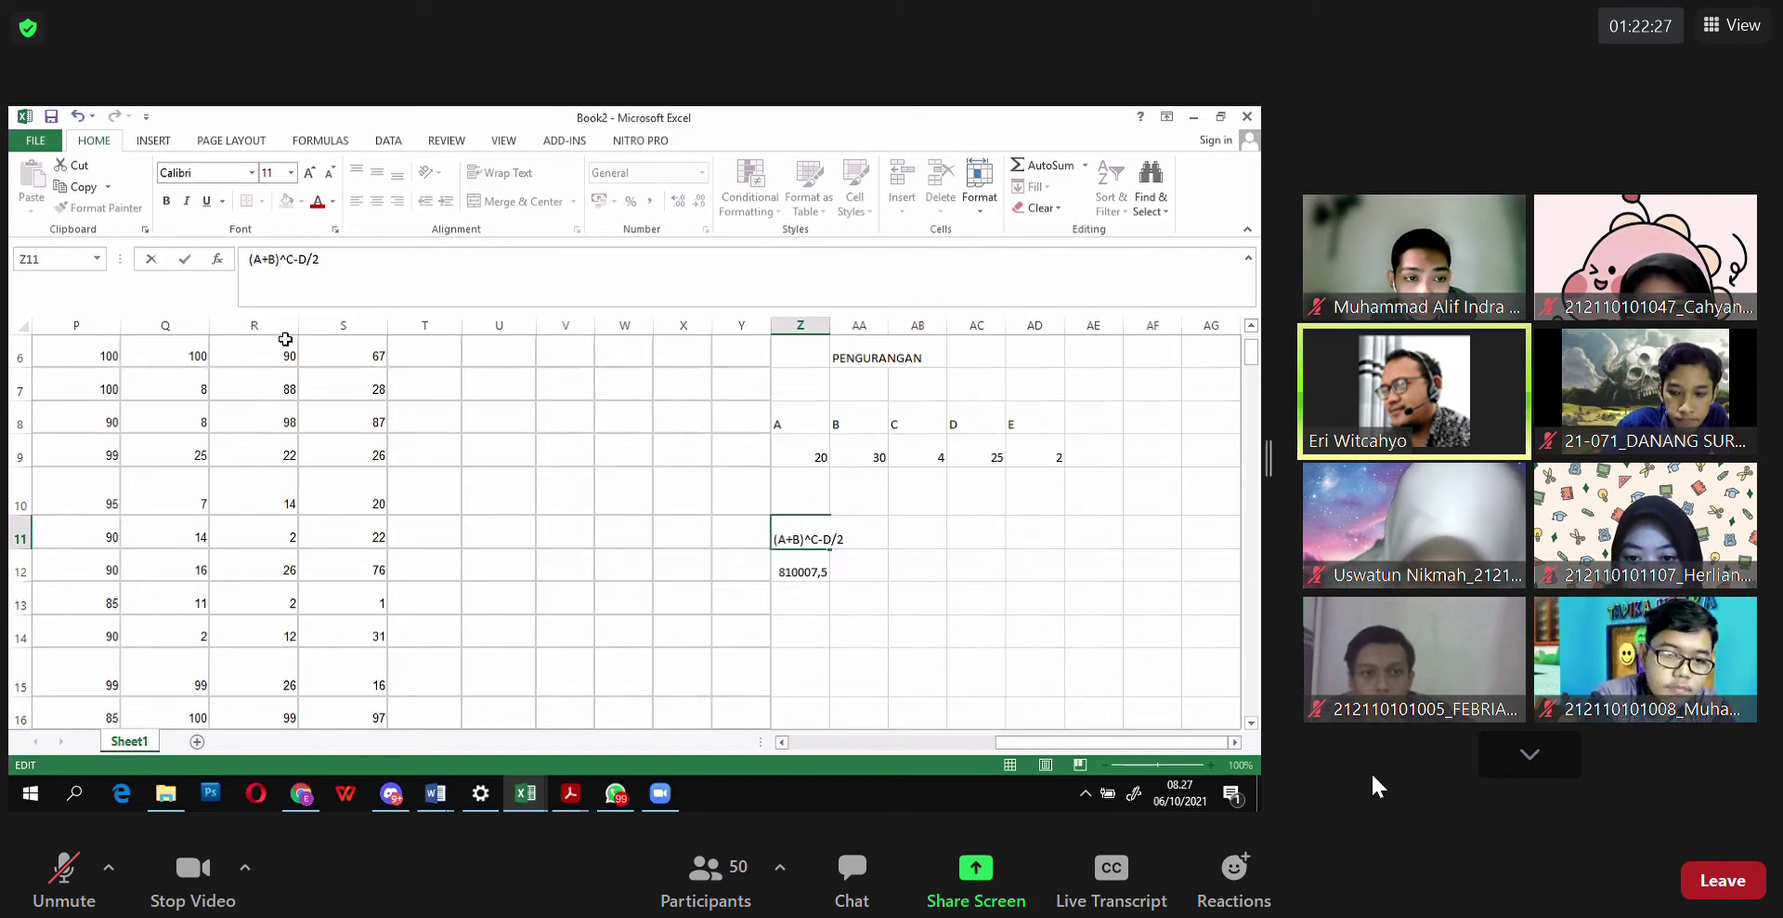
key("Left")
key("Left")
key("Left")
key("Return")
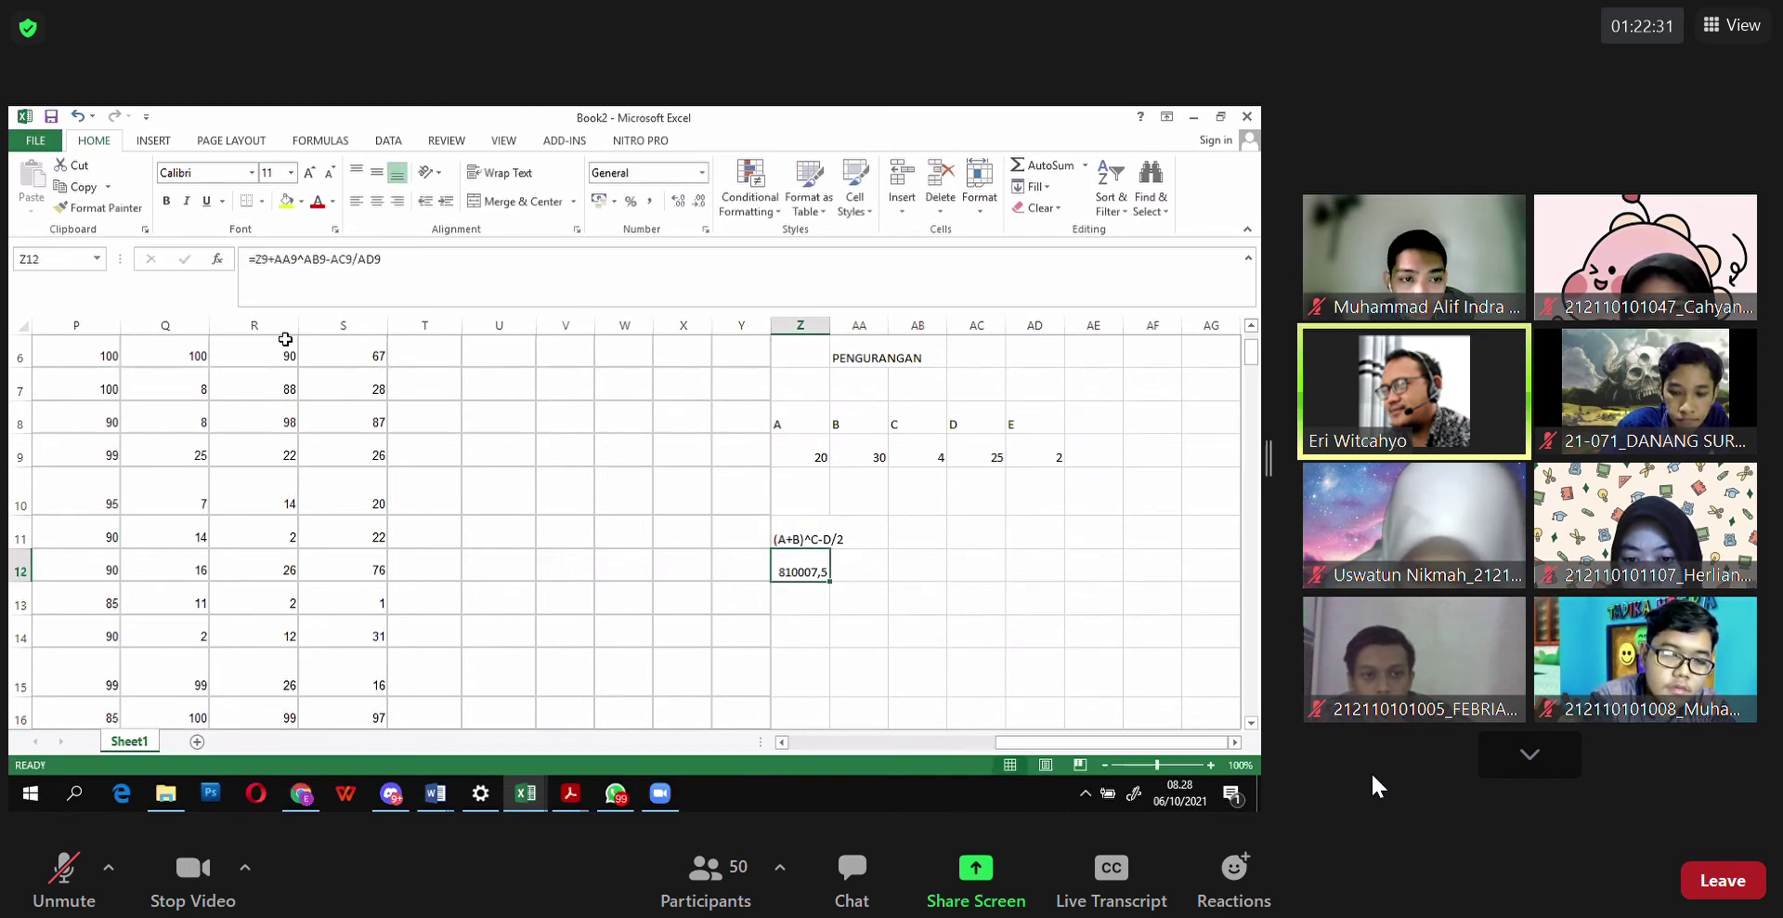
Step: Enter the formula =Z9+AA9^AB9-AC9/AD9 in cell AB12, using the values under labels A to E
left_click(921, 565)
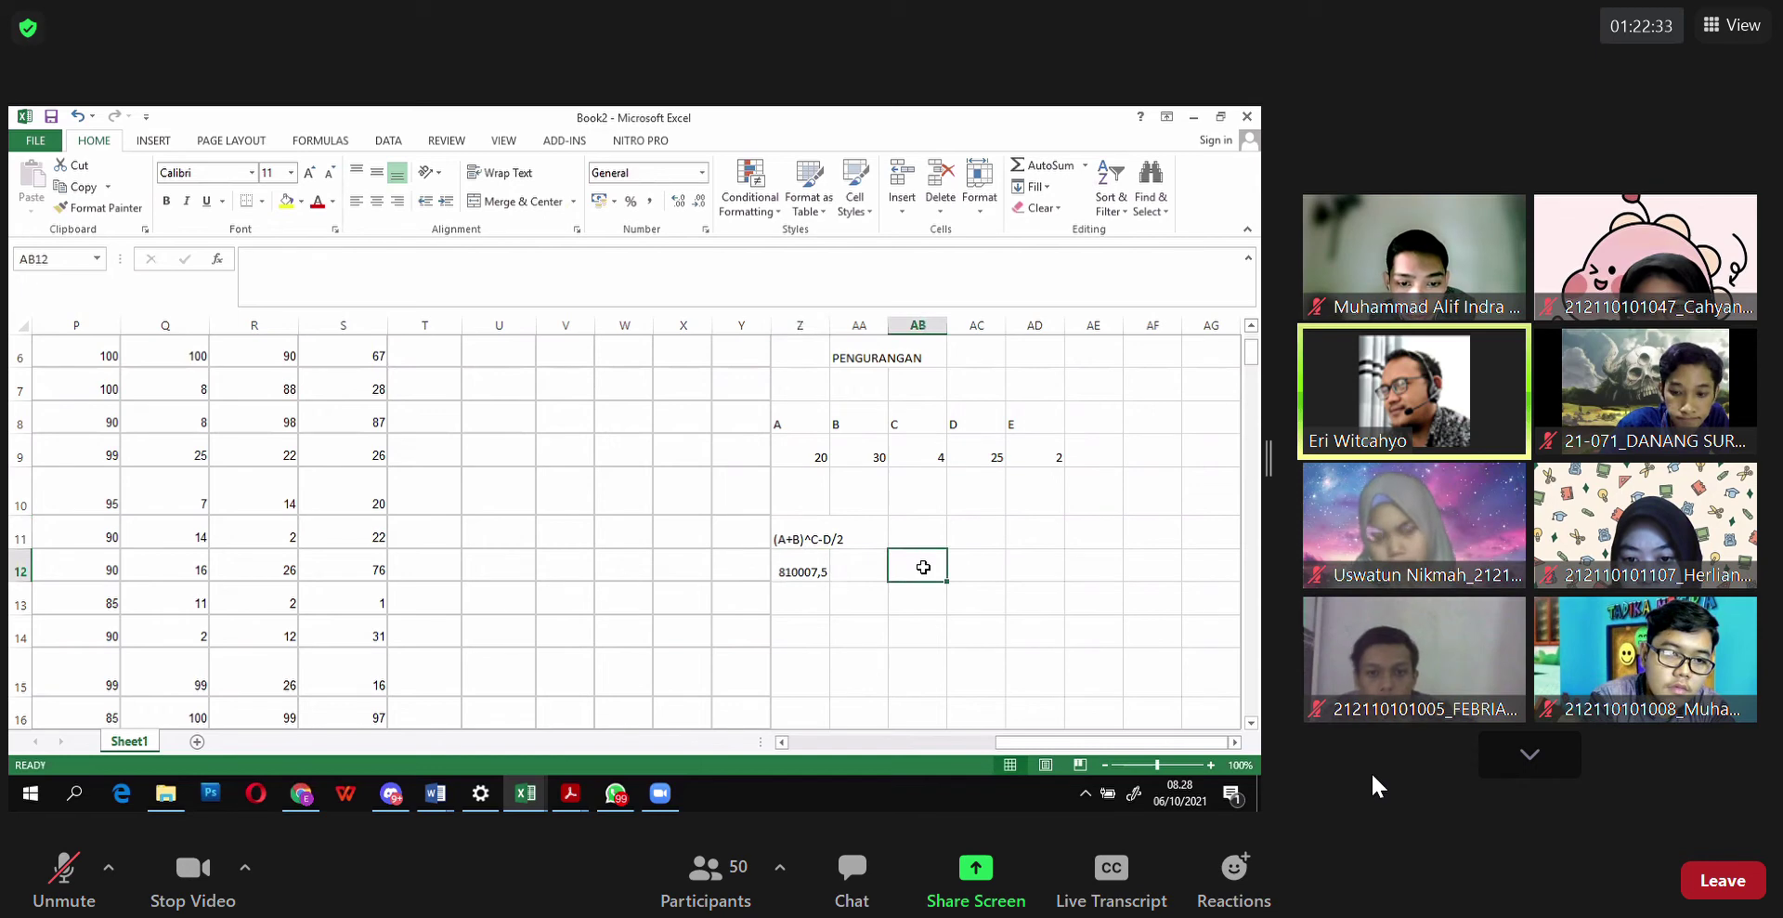
type("=")
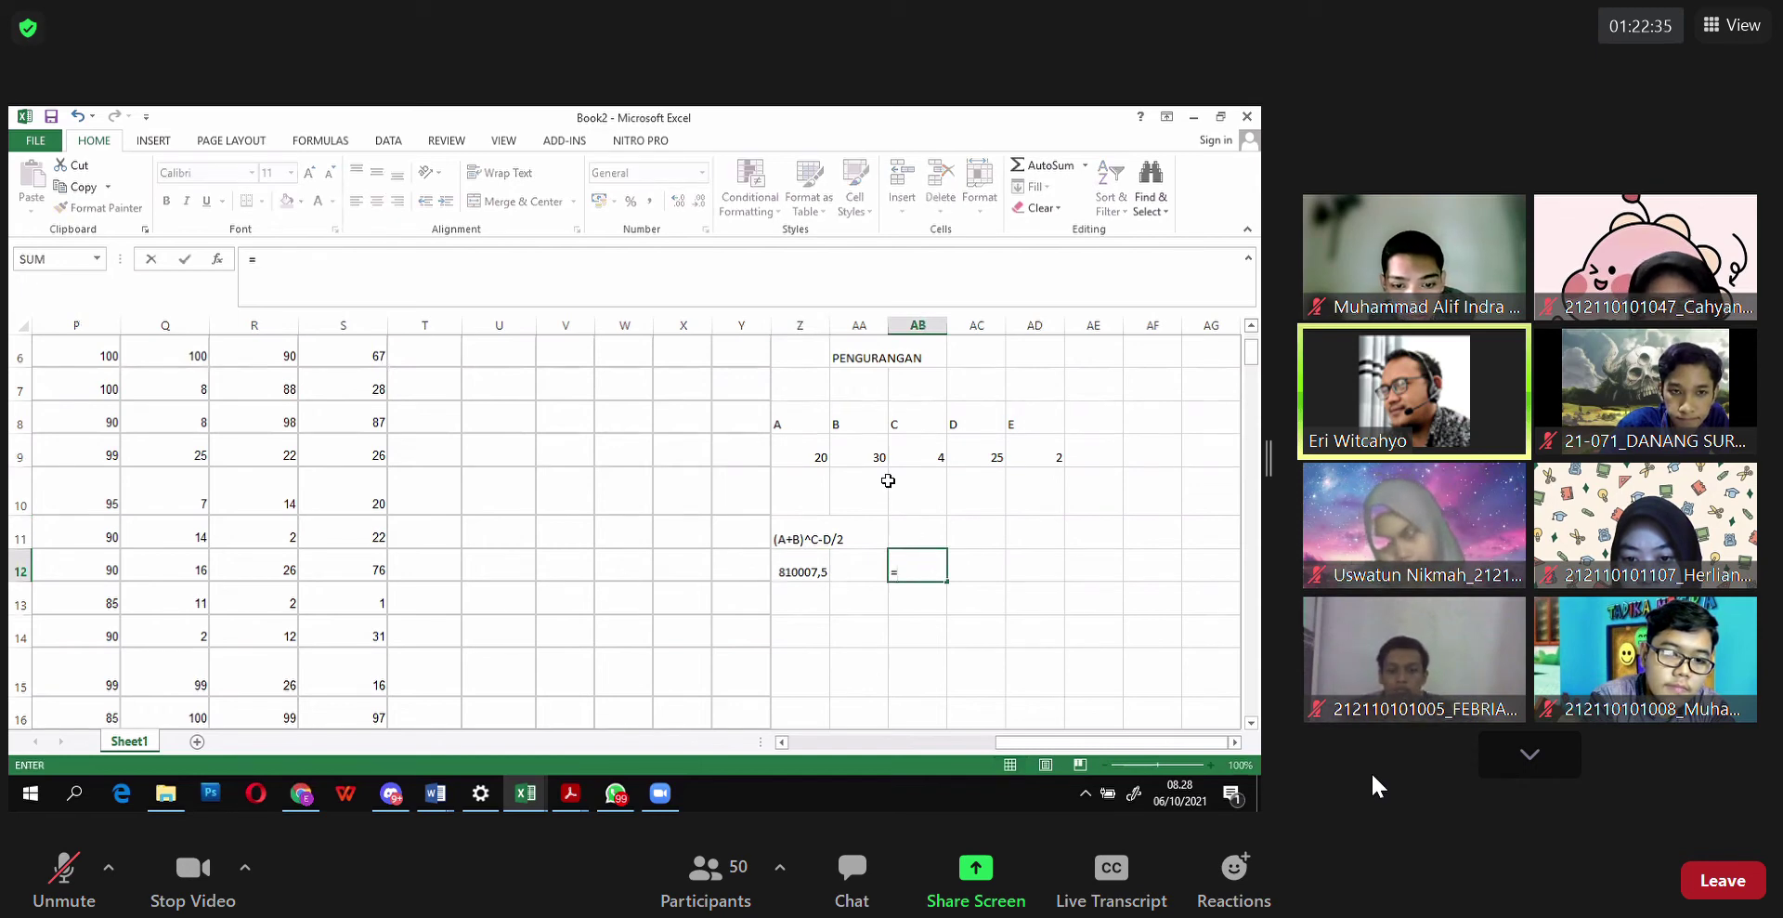
left_click(800, 459)
type("+")
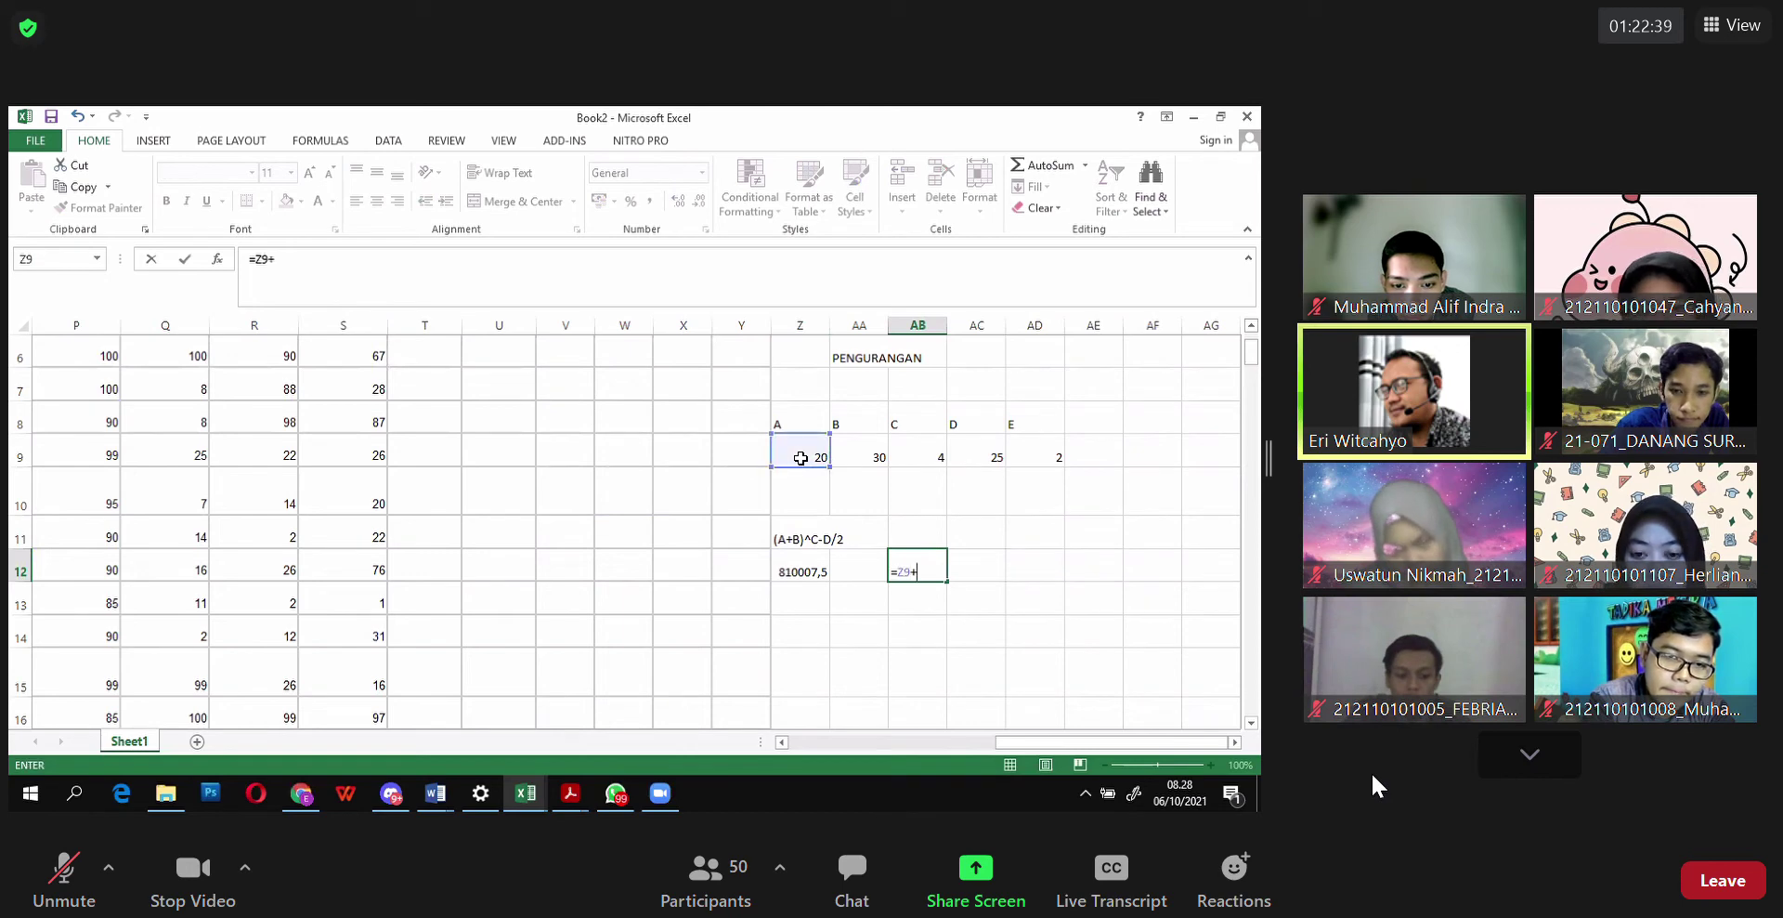
left_click(864, 456)
type("^")
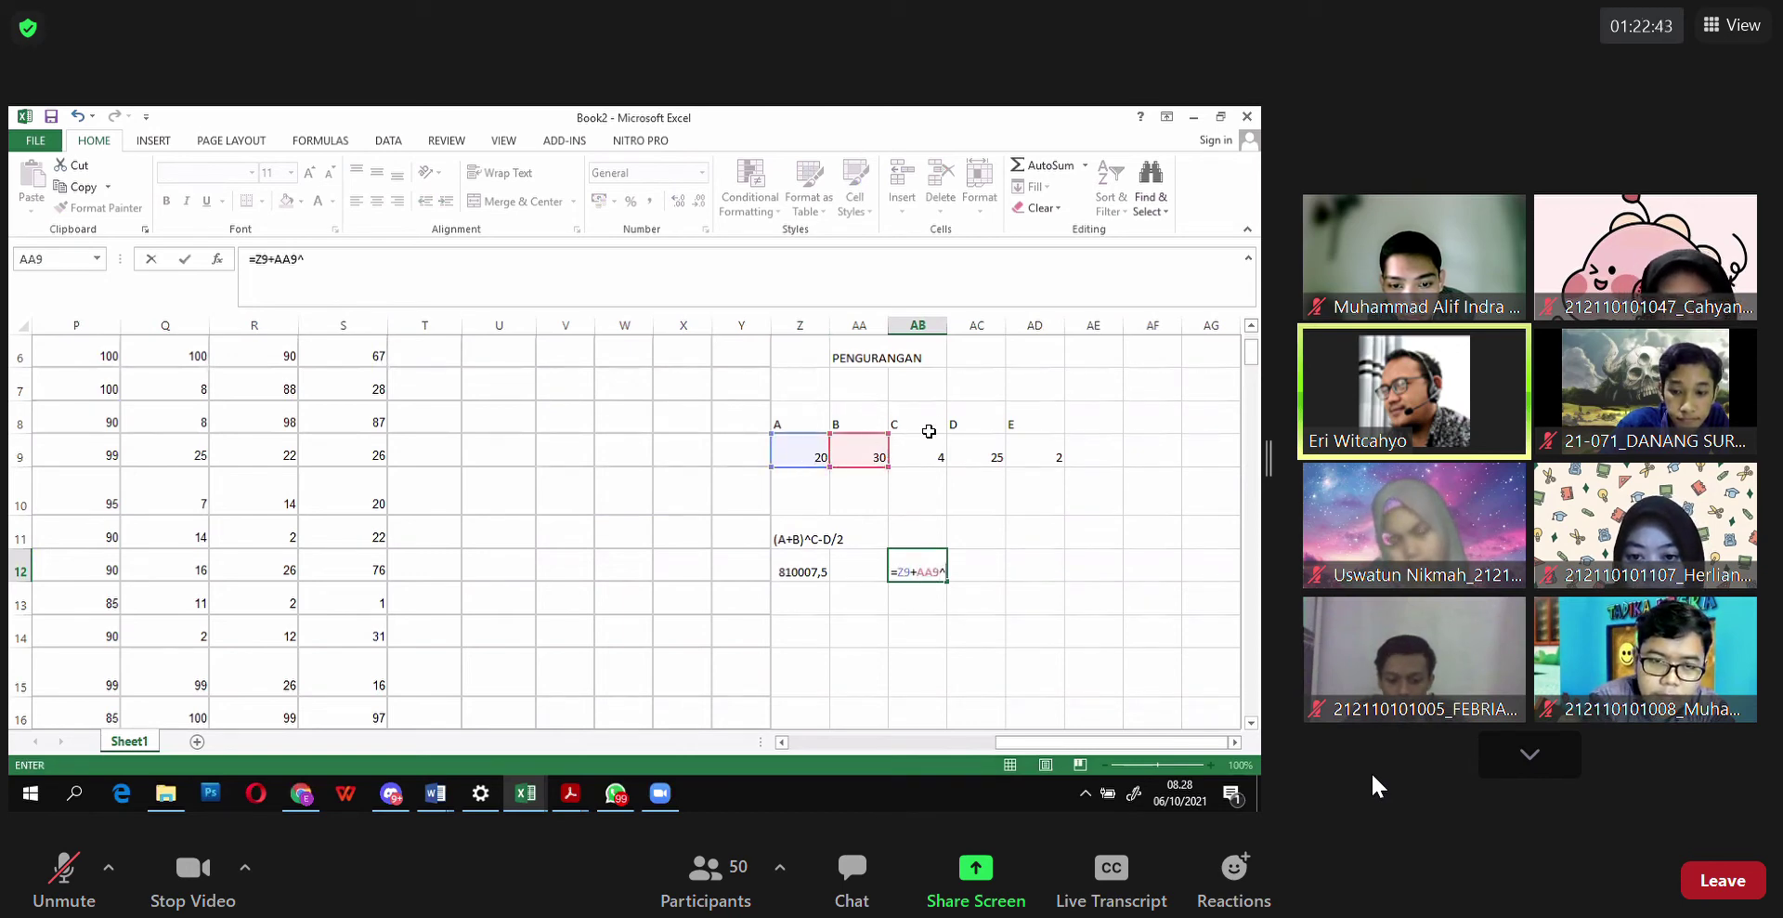
left_click(916, 454)
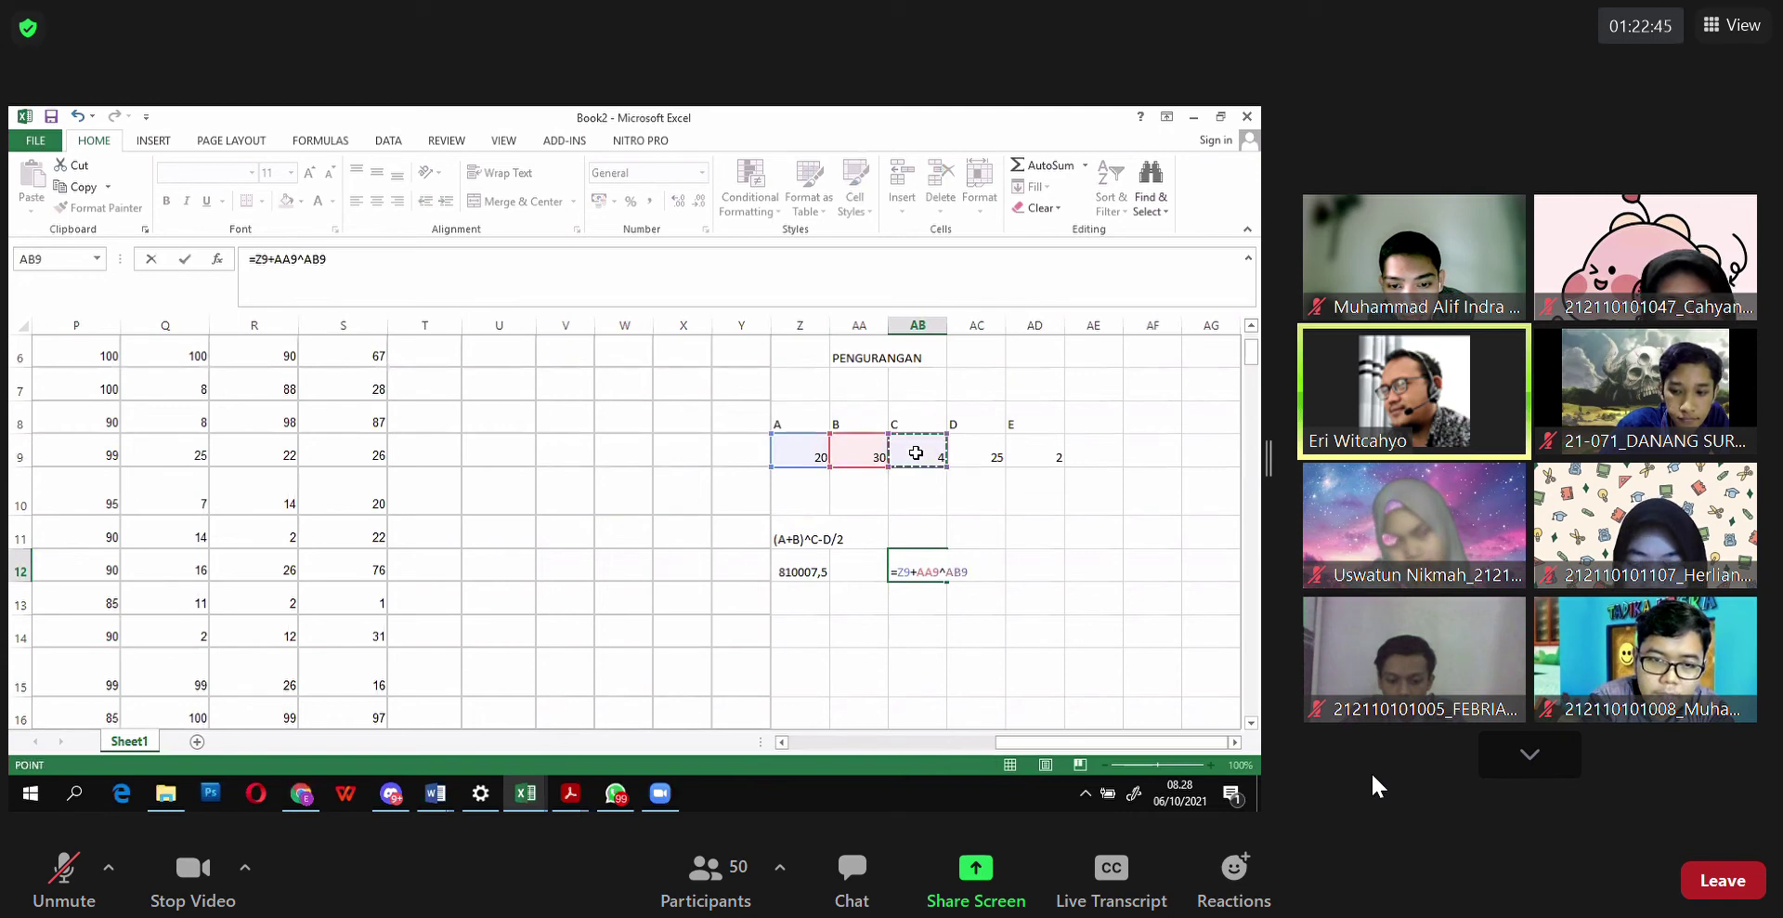
type("-")
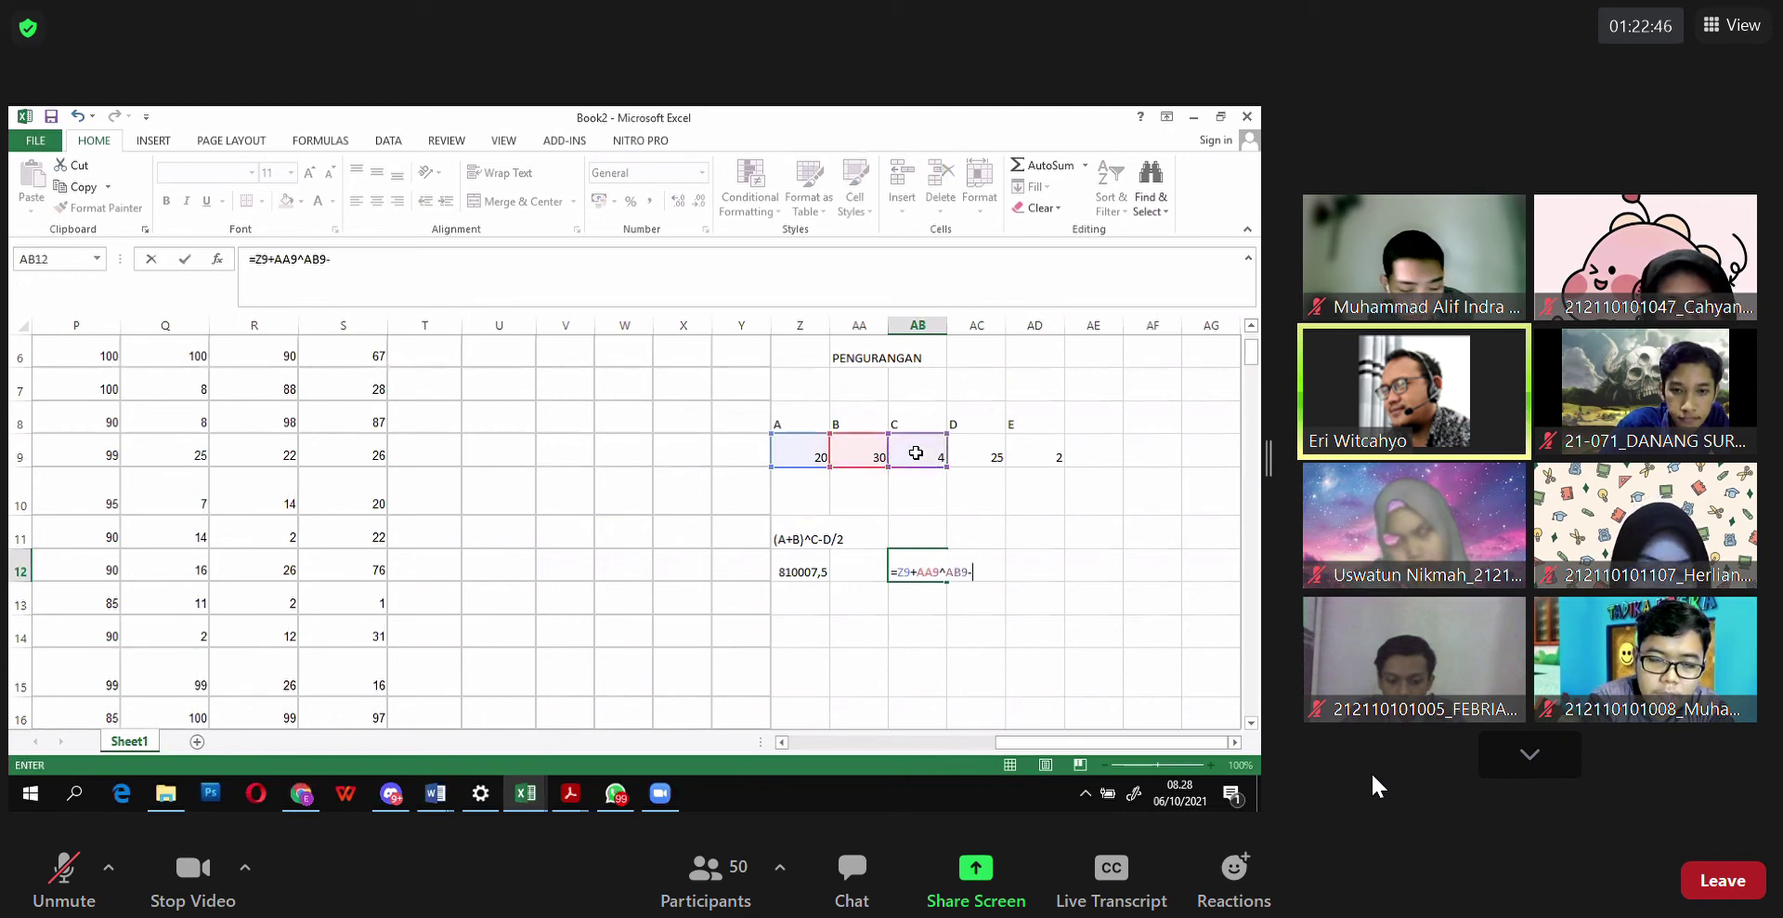
left_click(988, 454)
type("/")
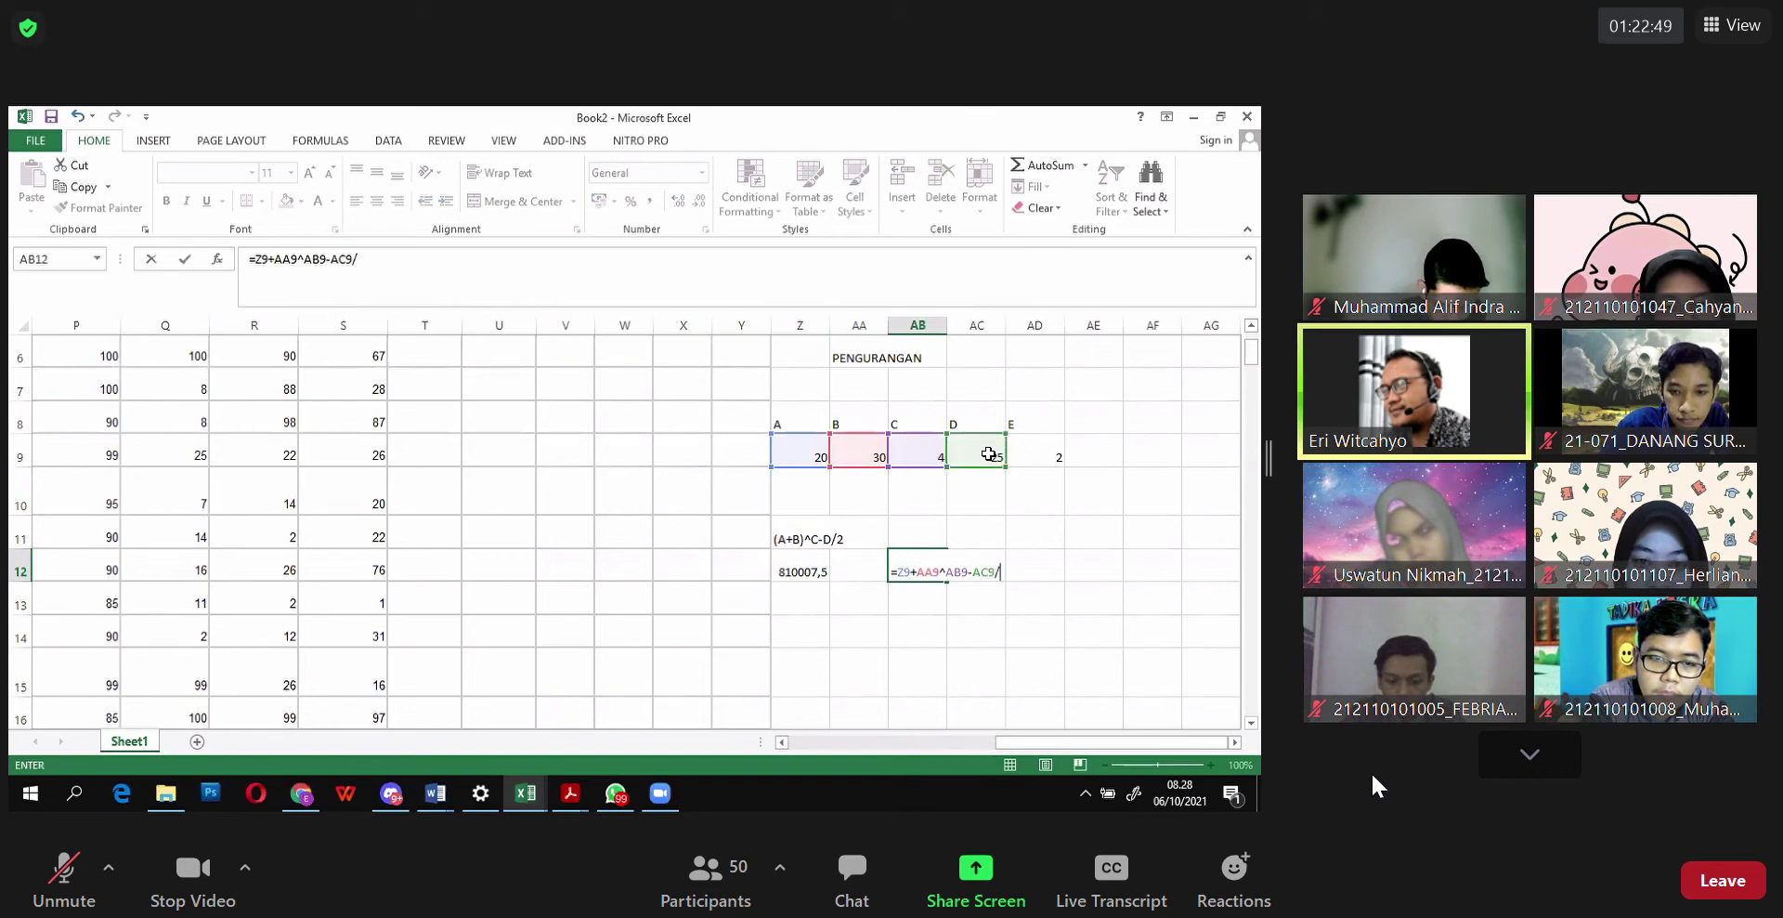
left_click(1038, 446)
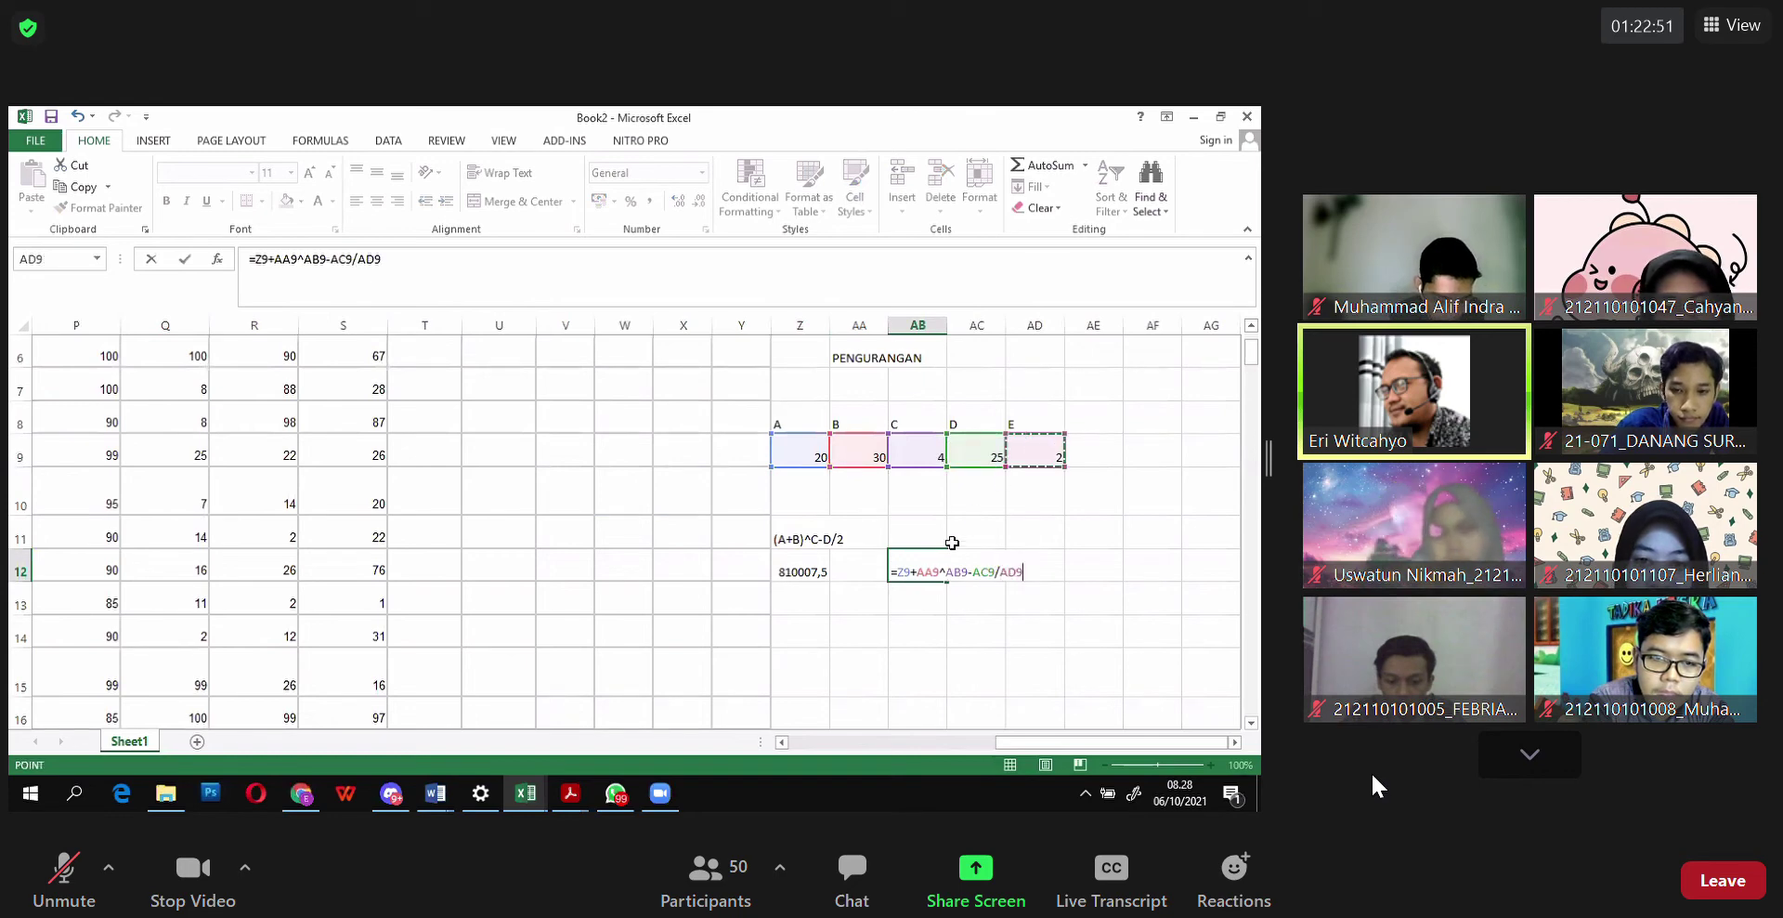
Step: Add parentheses around Z9+AA9 in the AB12 formula so the addition is calculated before the power
left_click(907, 572)
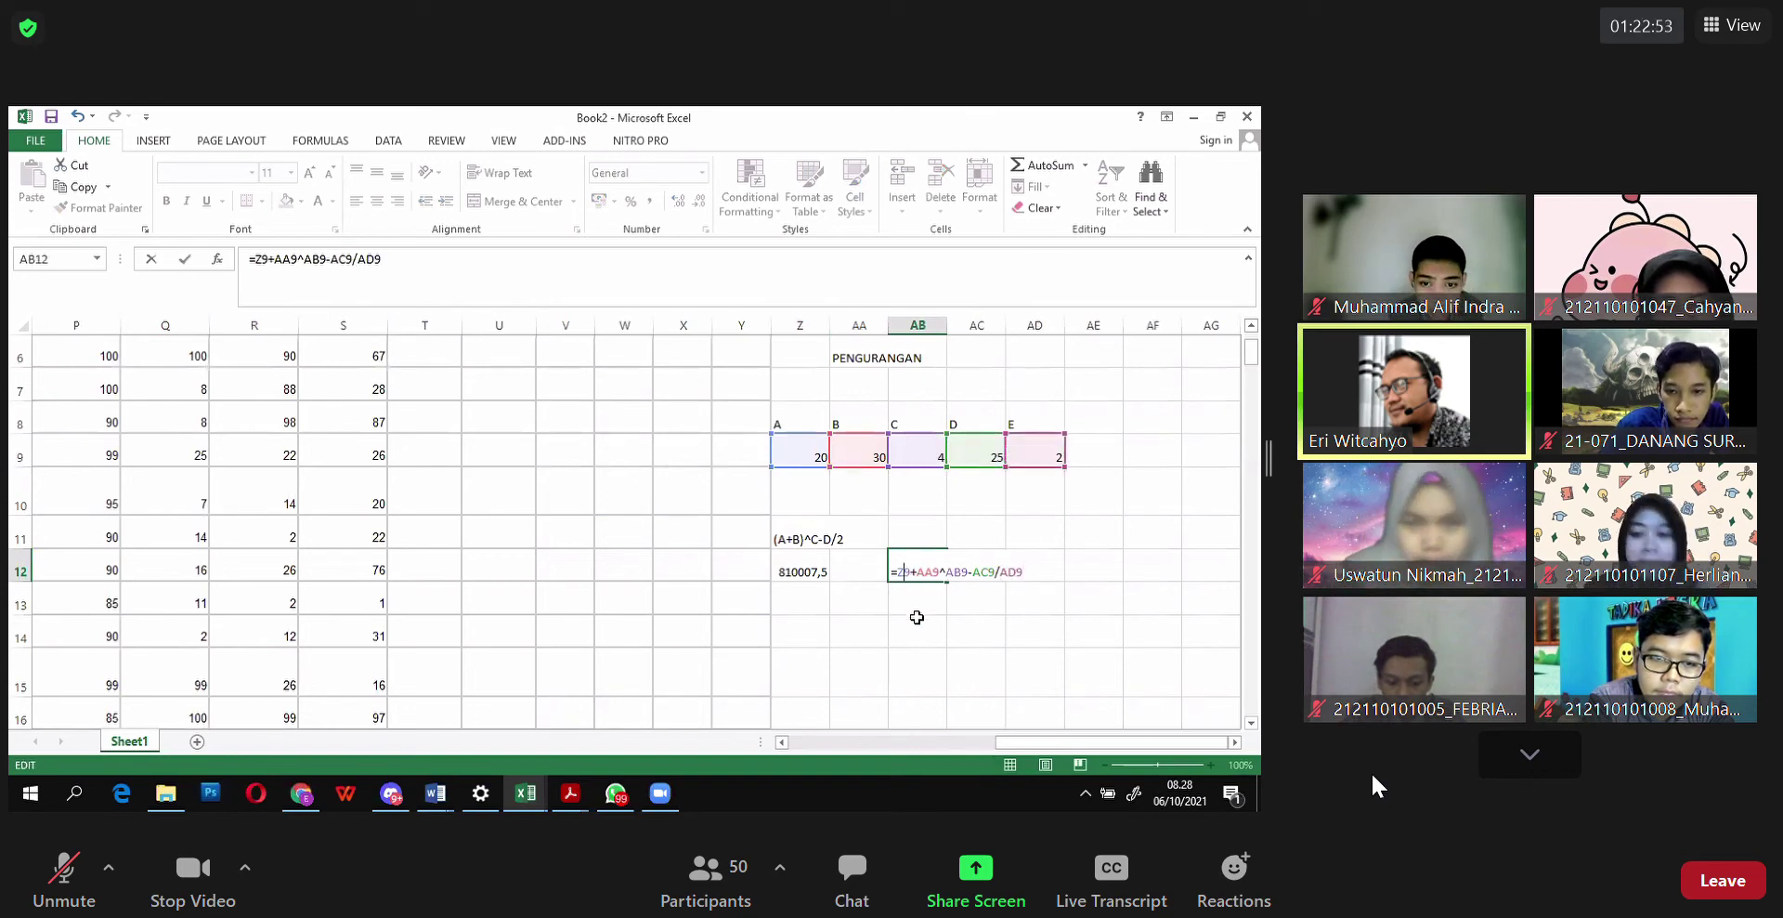
type("(")
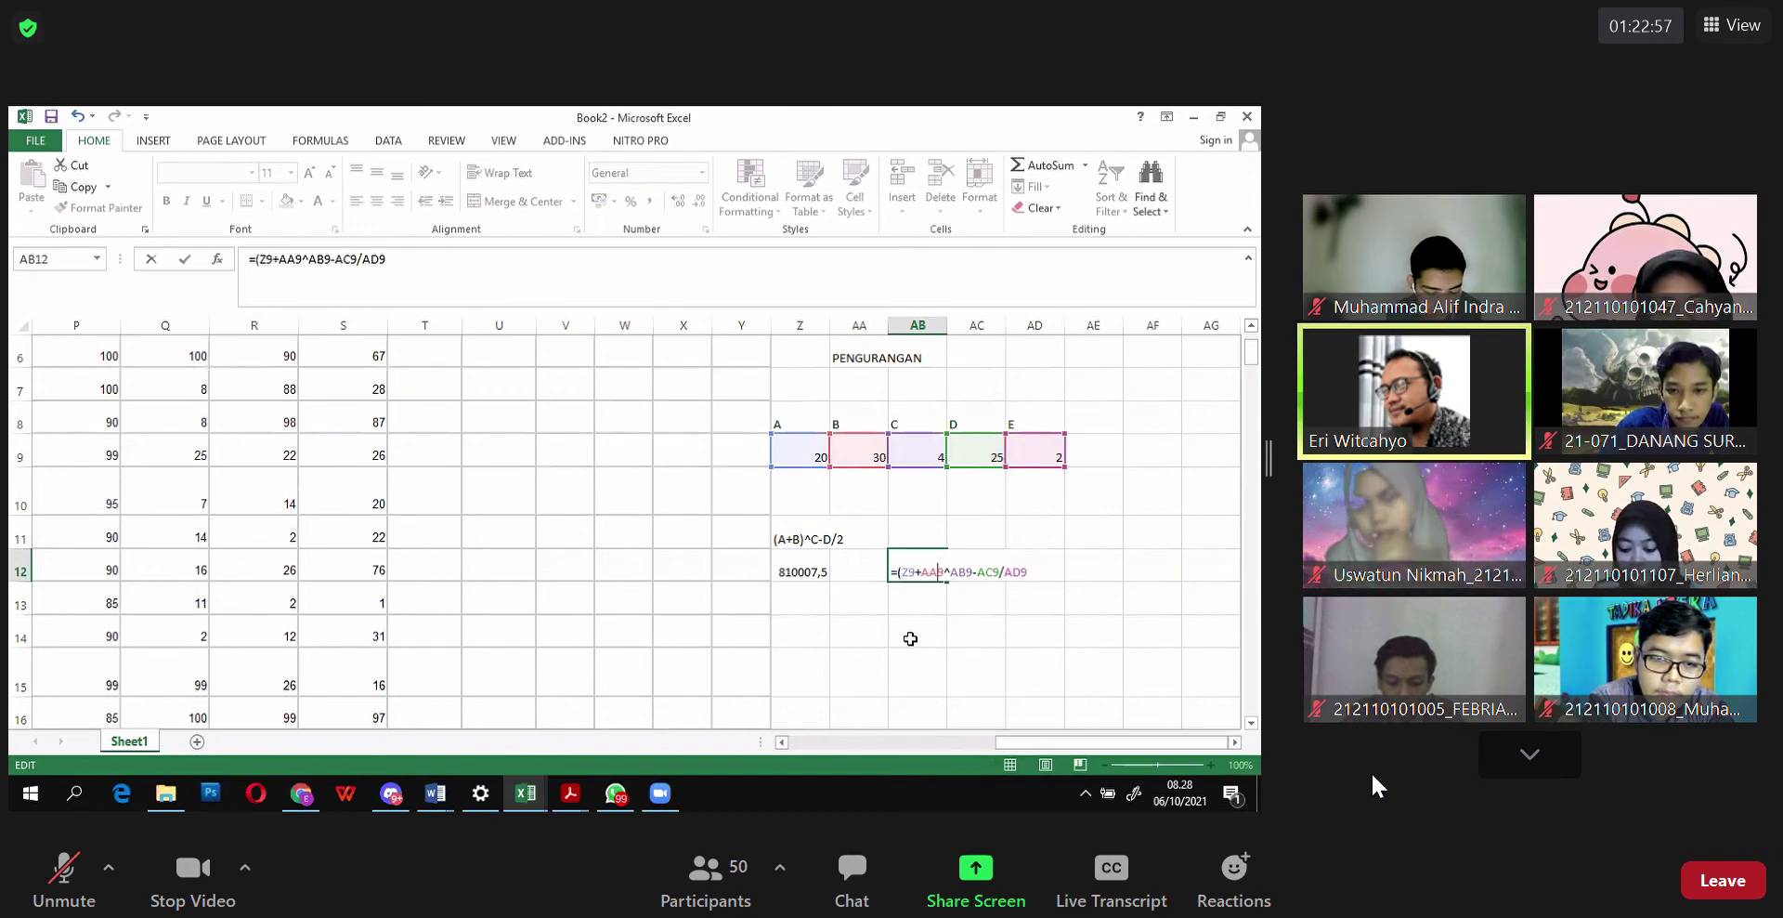
type(")")
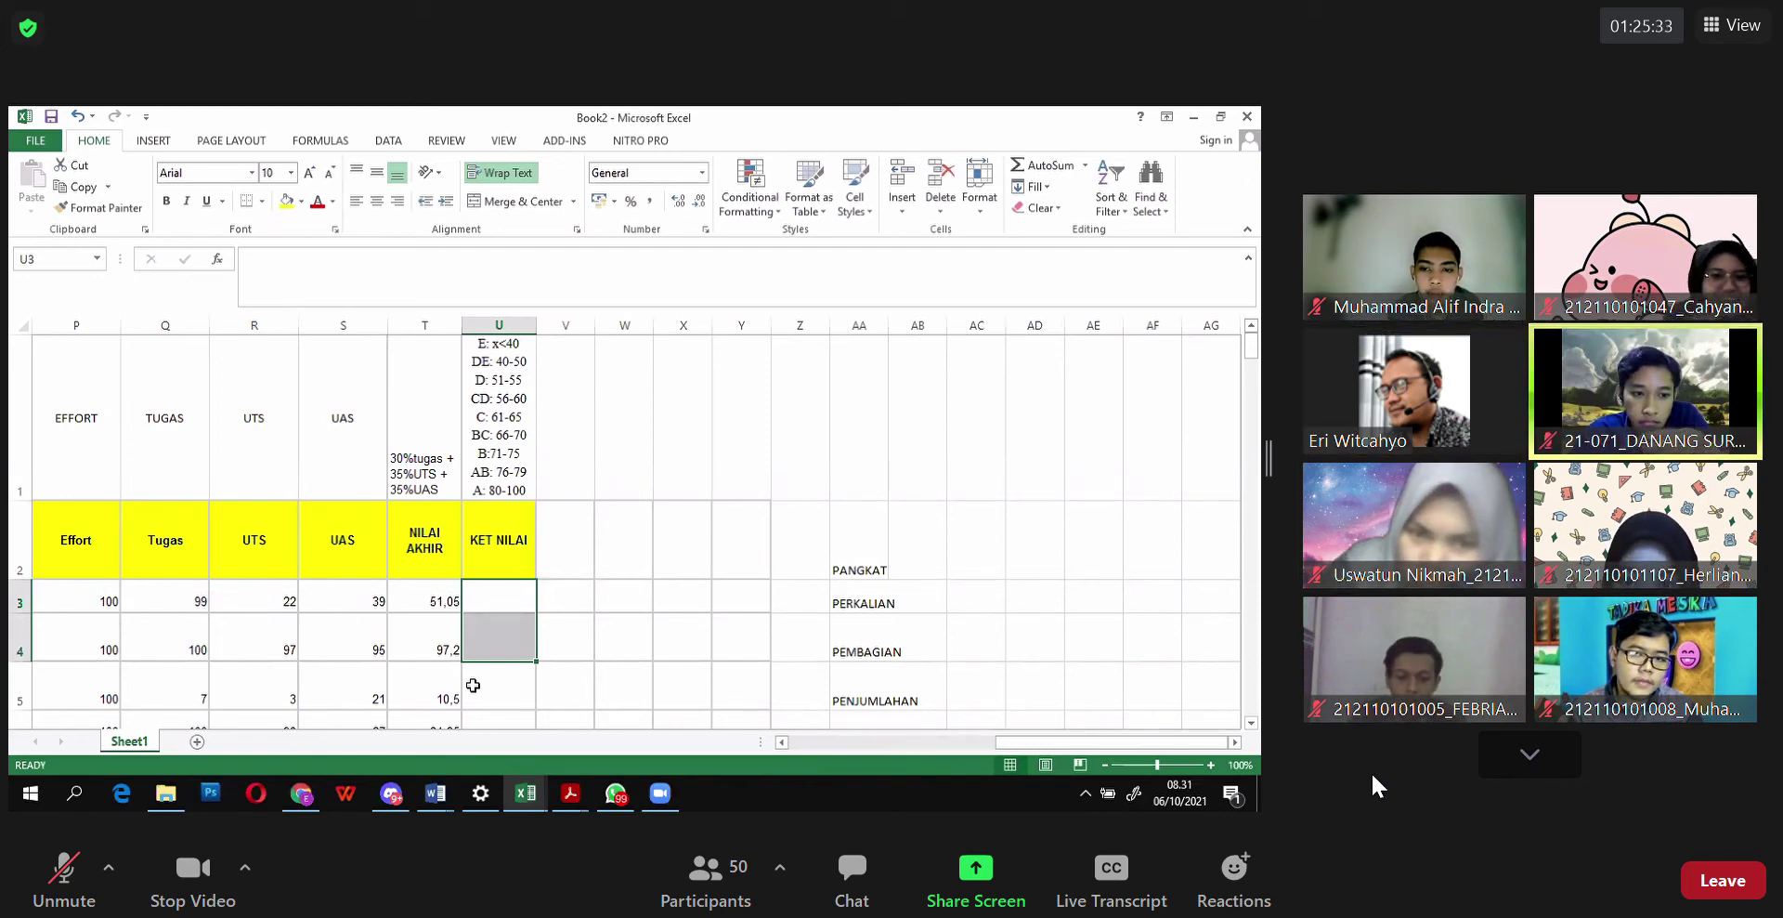
Step: Build a nested IF in U3 that grades T3 as E below 40, DE below 51, D below 56 and CD below 61
left_click(494, 607)
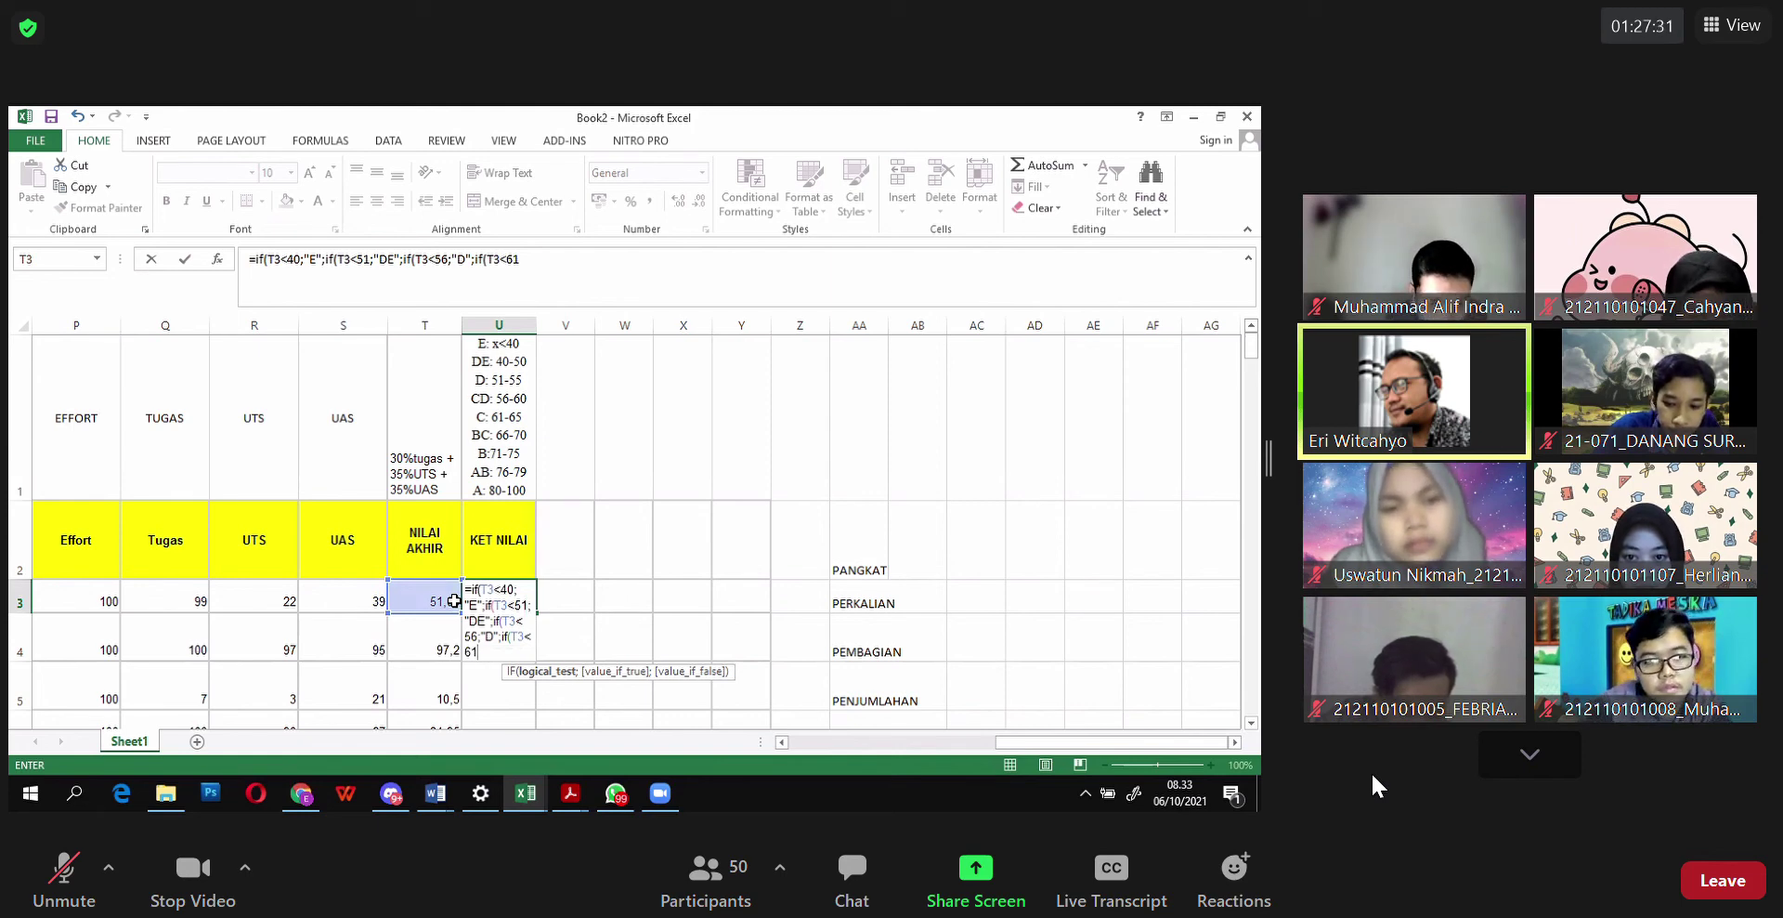
type(";")
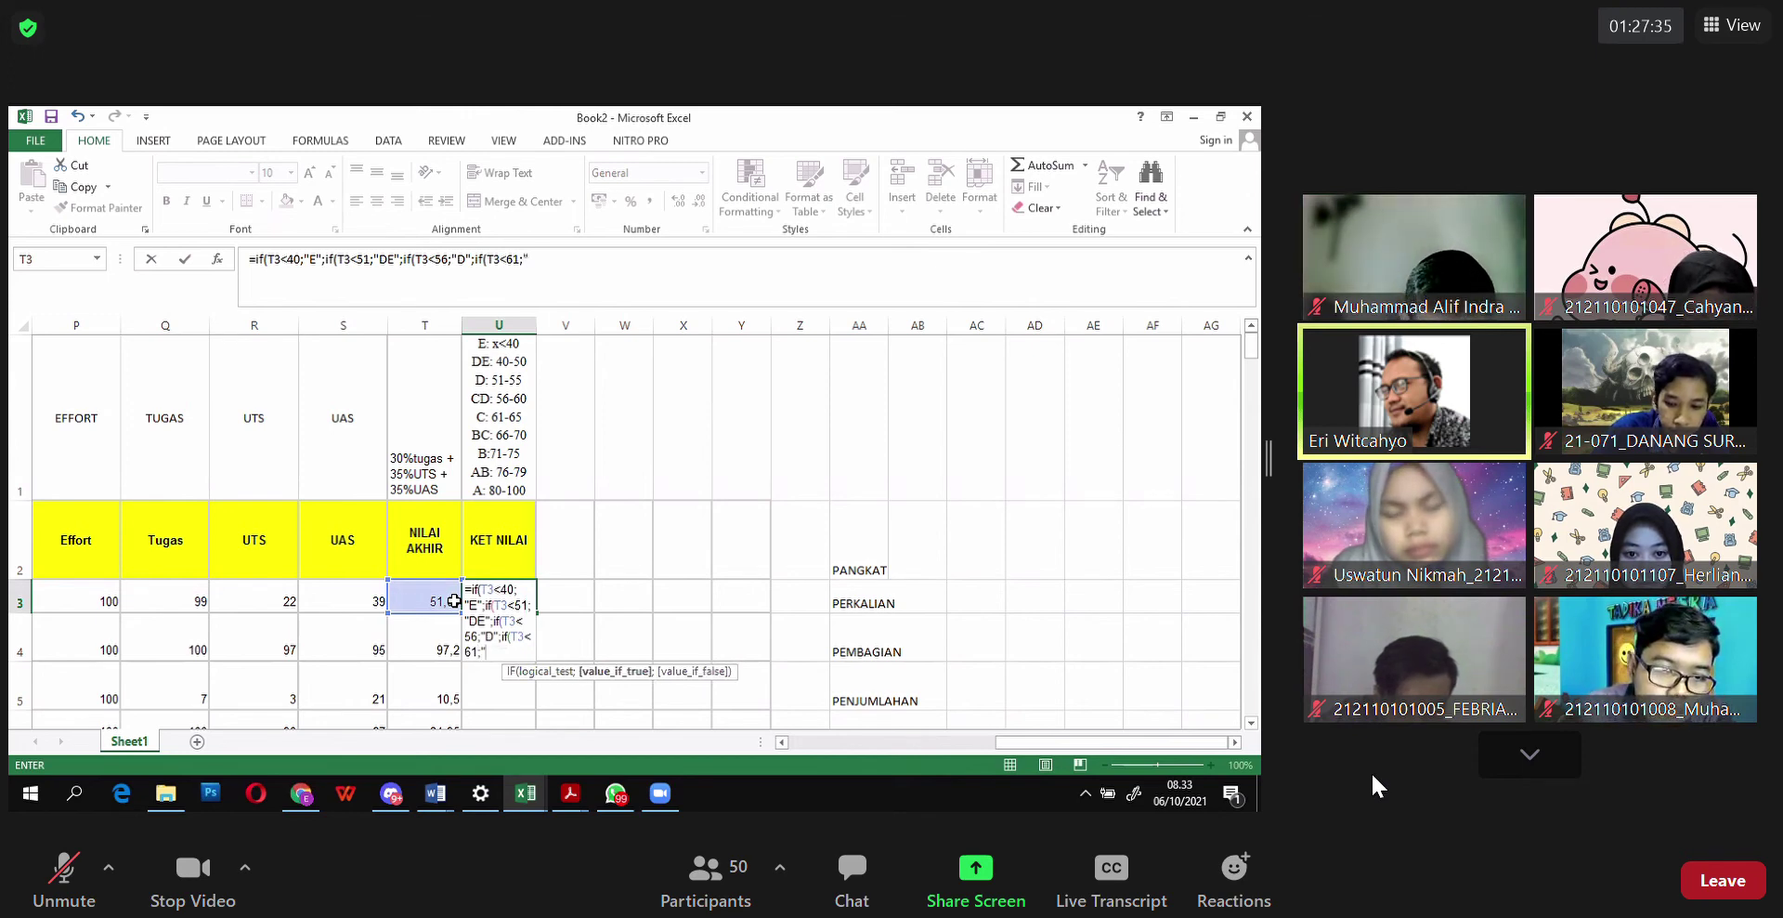
type("\"CD\";")
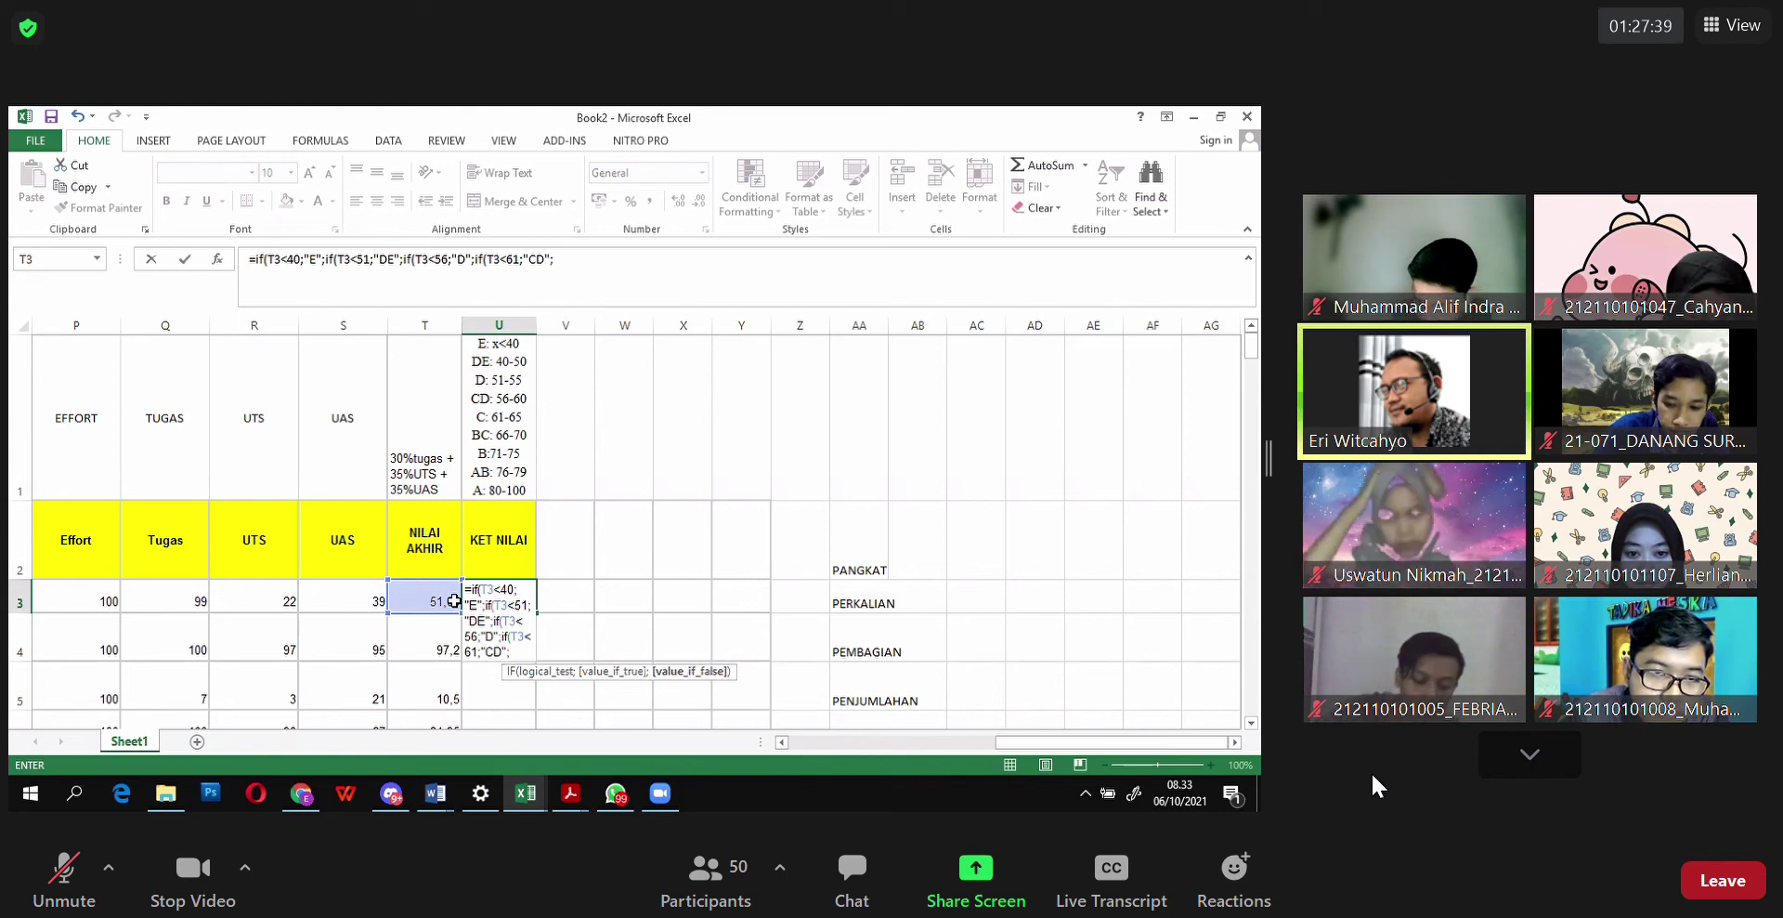
type("if")
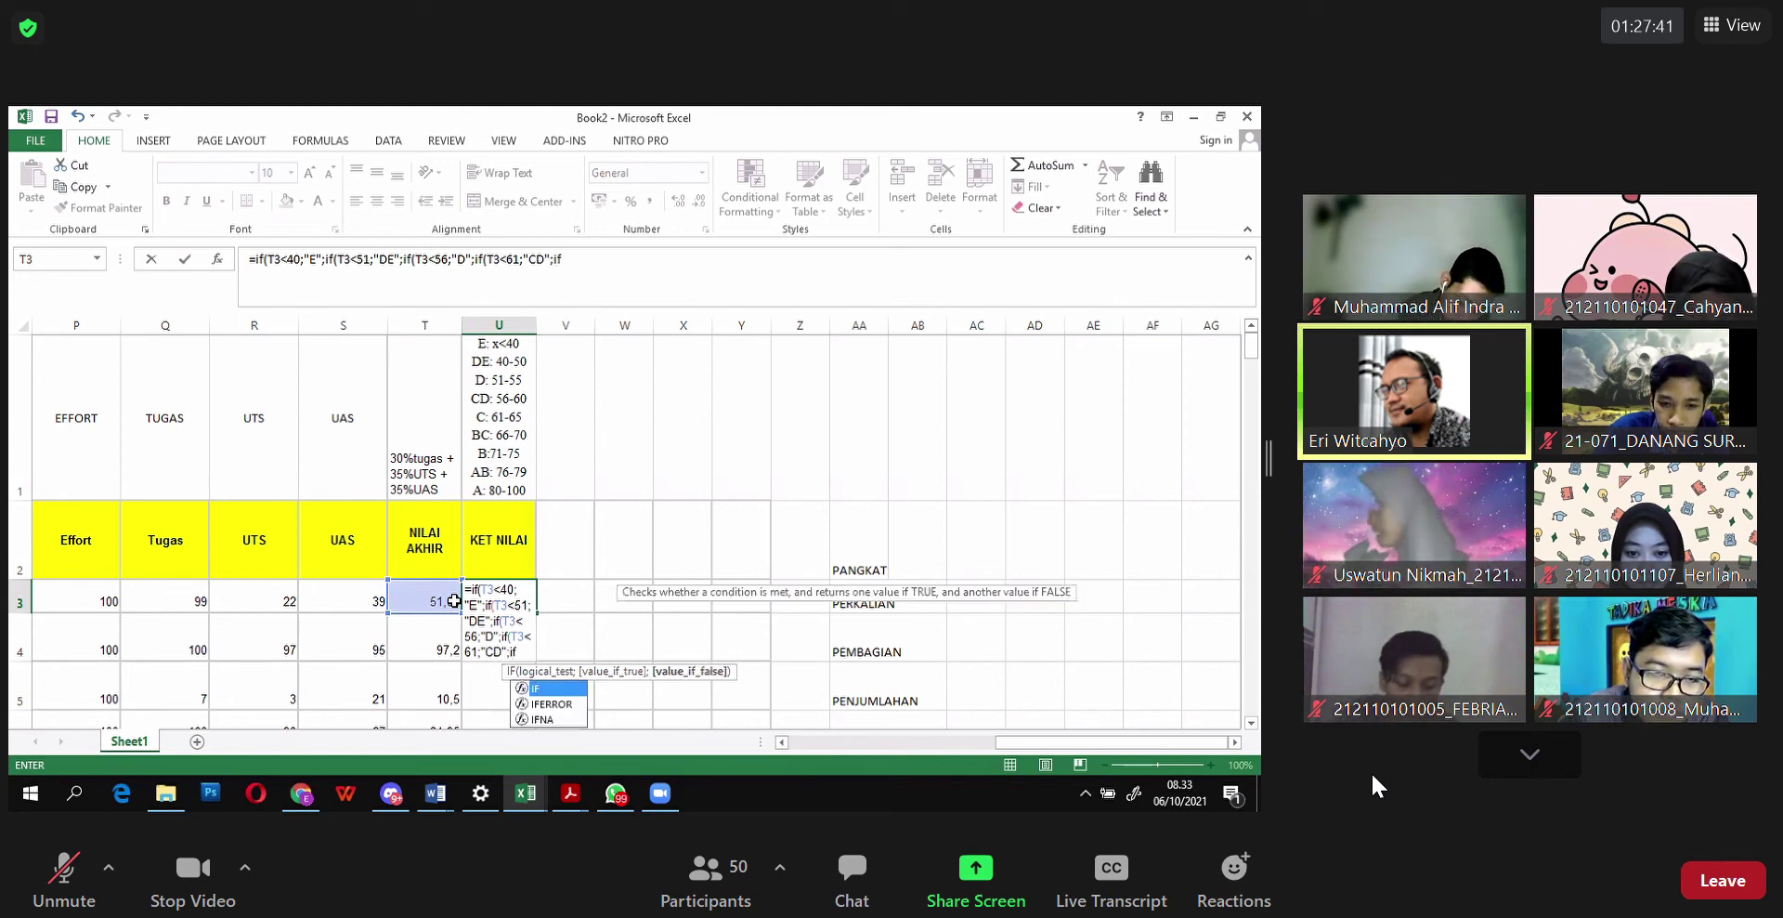
type("(")
left_click(423, 601)
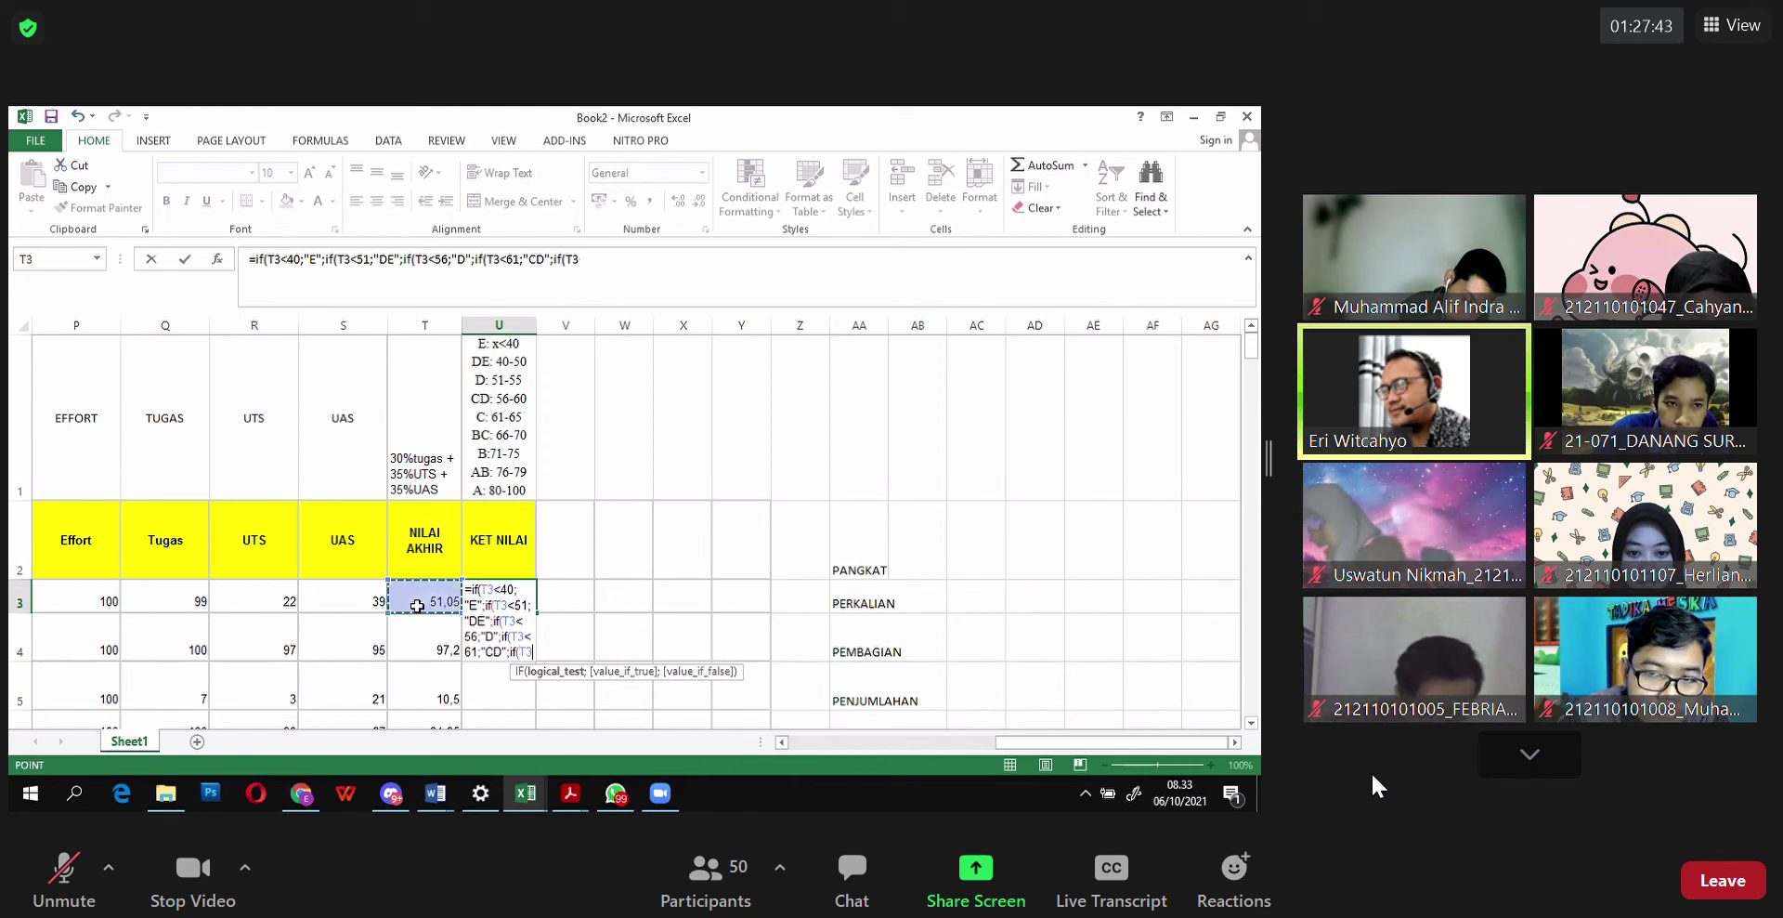
type("<")
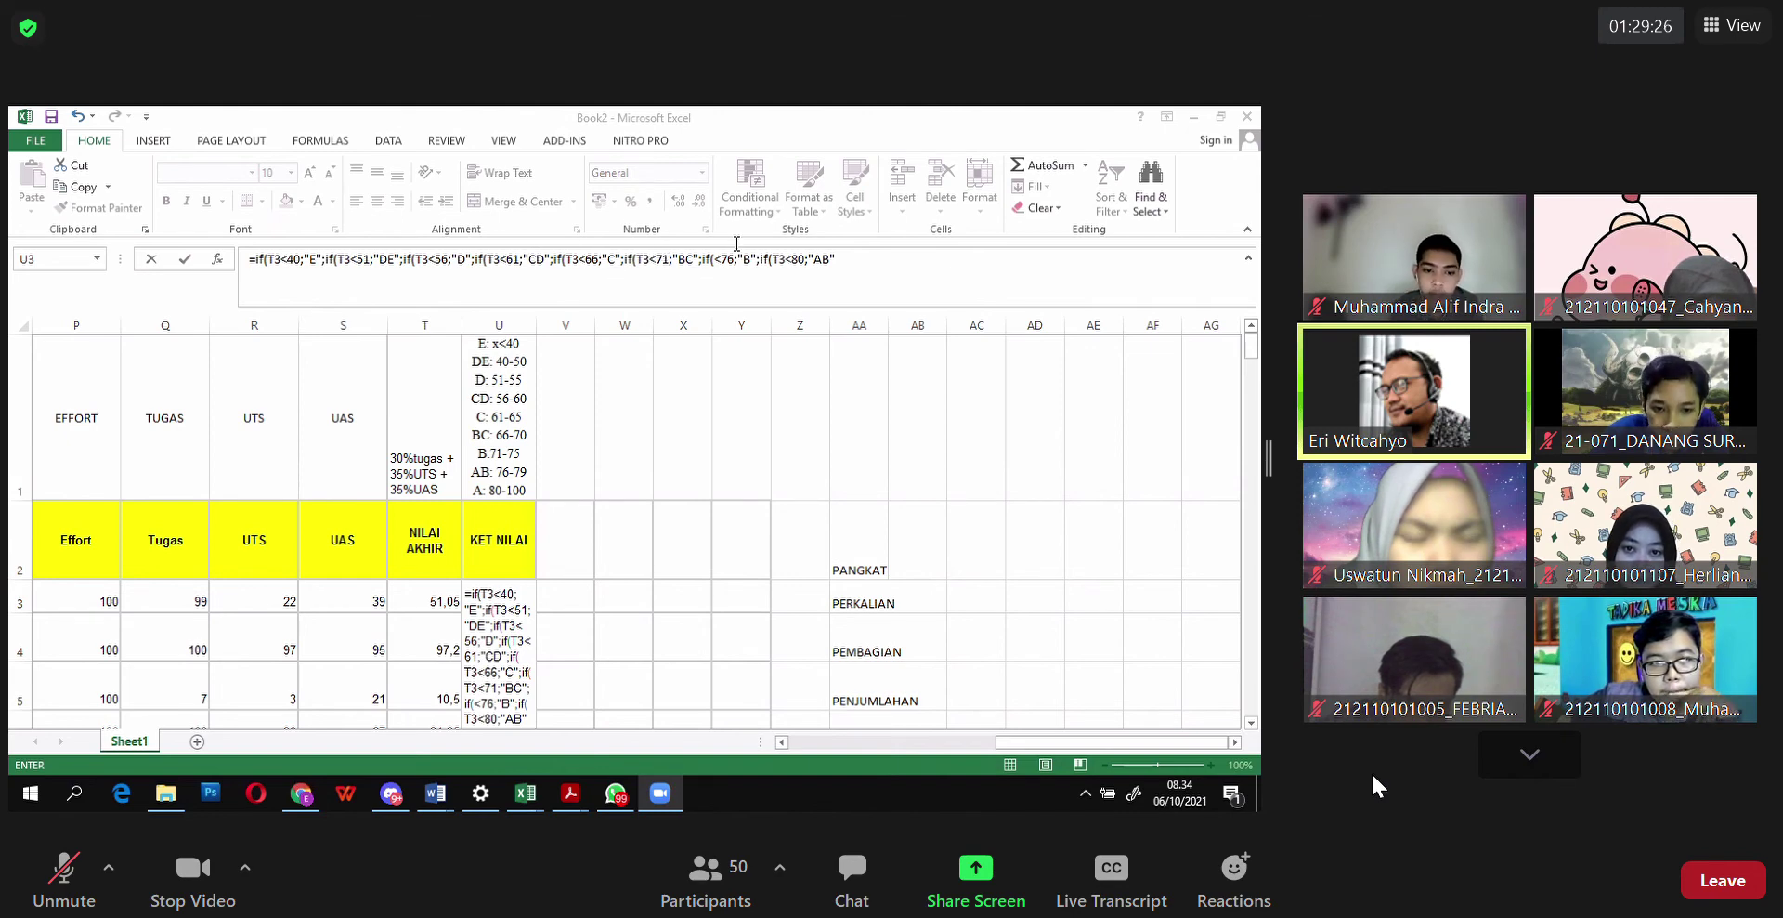
Step: Add "A" as the final value-if-false of the nested IF in U3, following the T3<80 "AB" condition
left_click(738, 426)
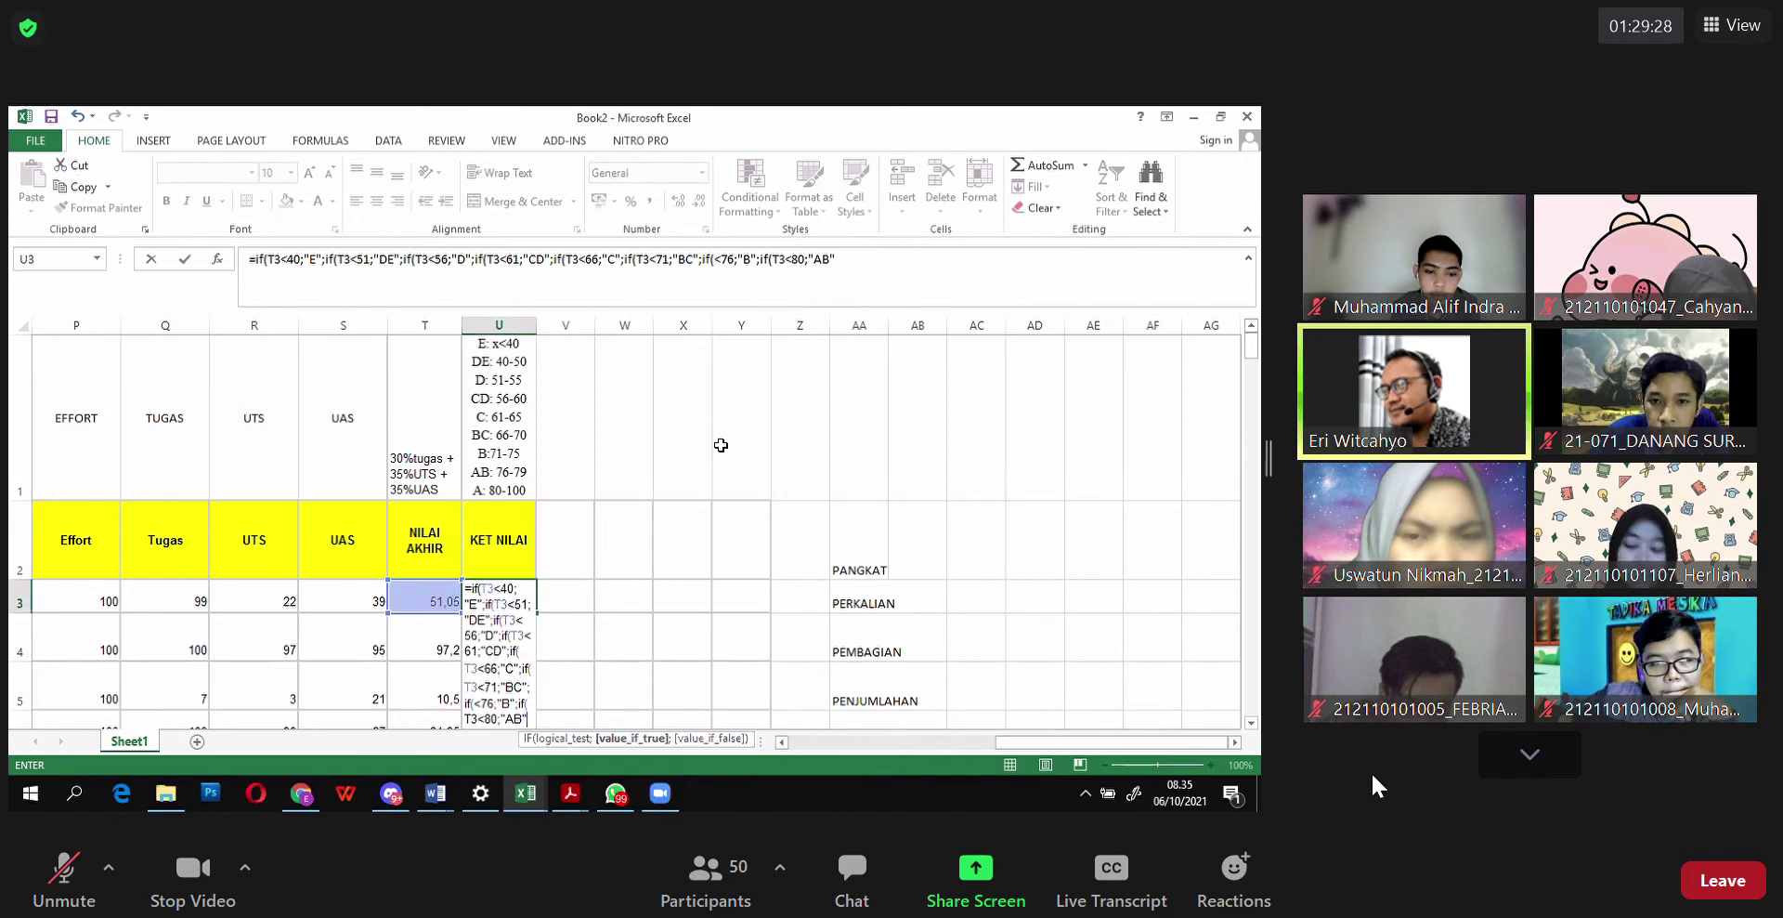
left_click(855, 270)
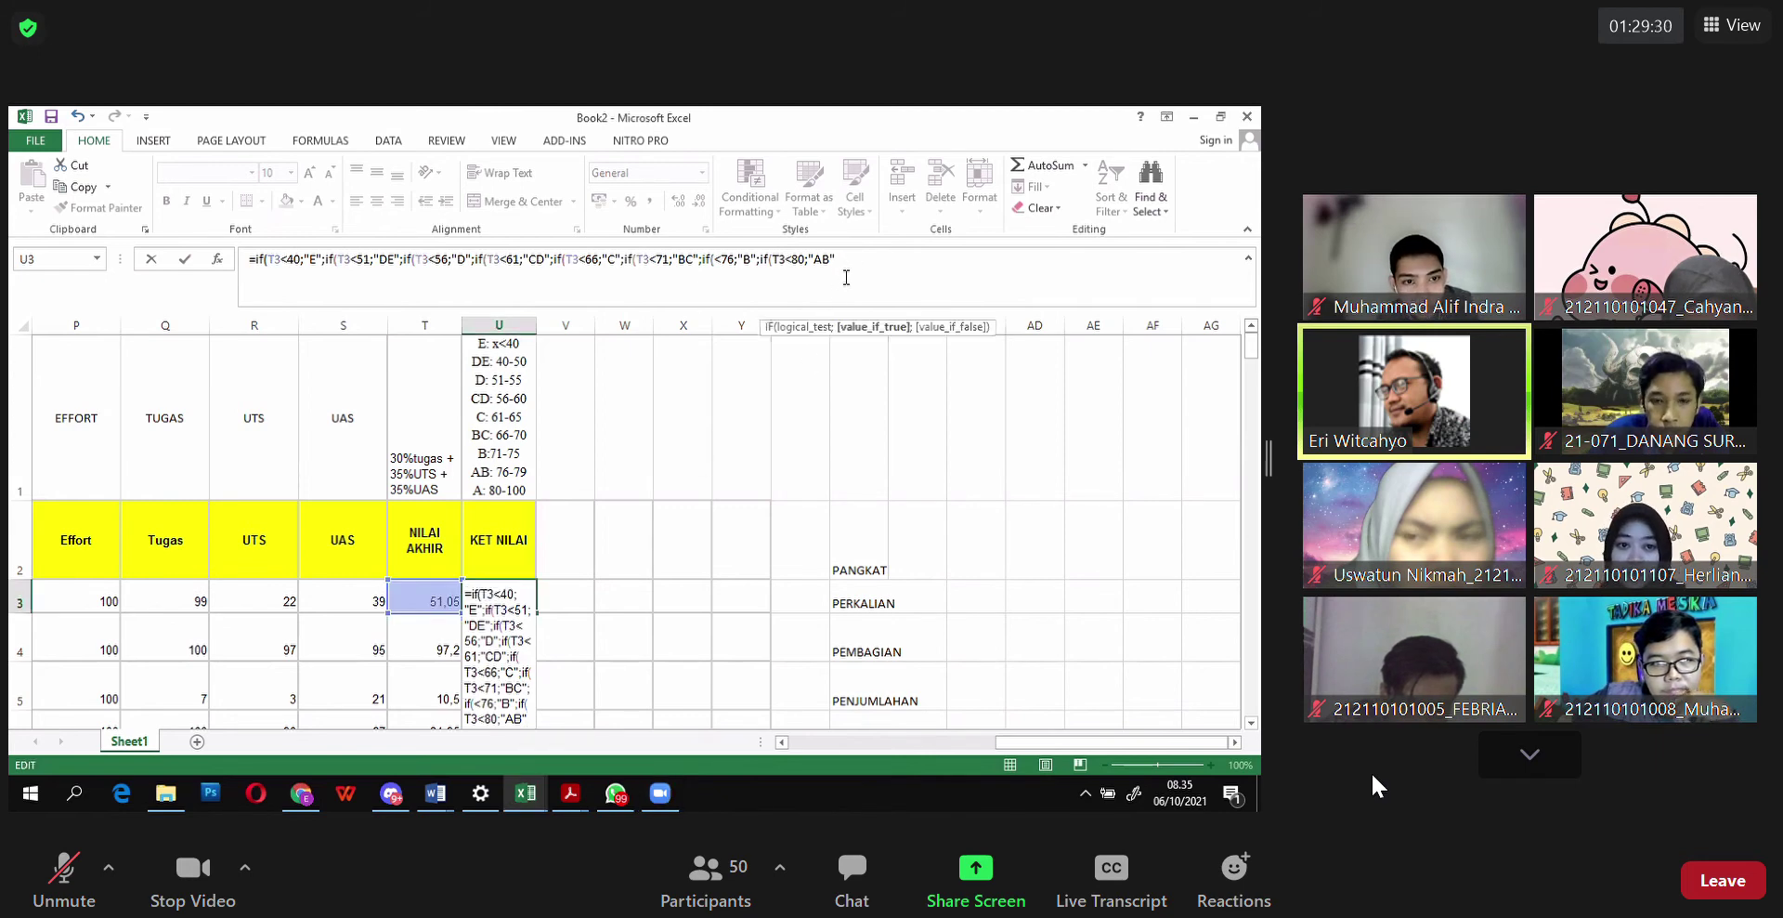
type(";")
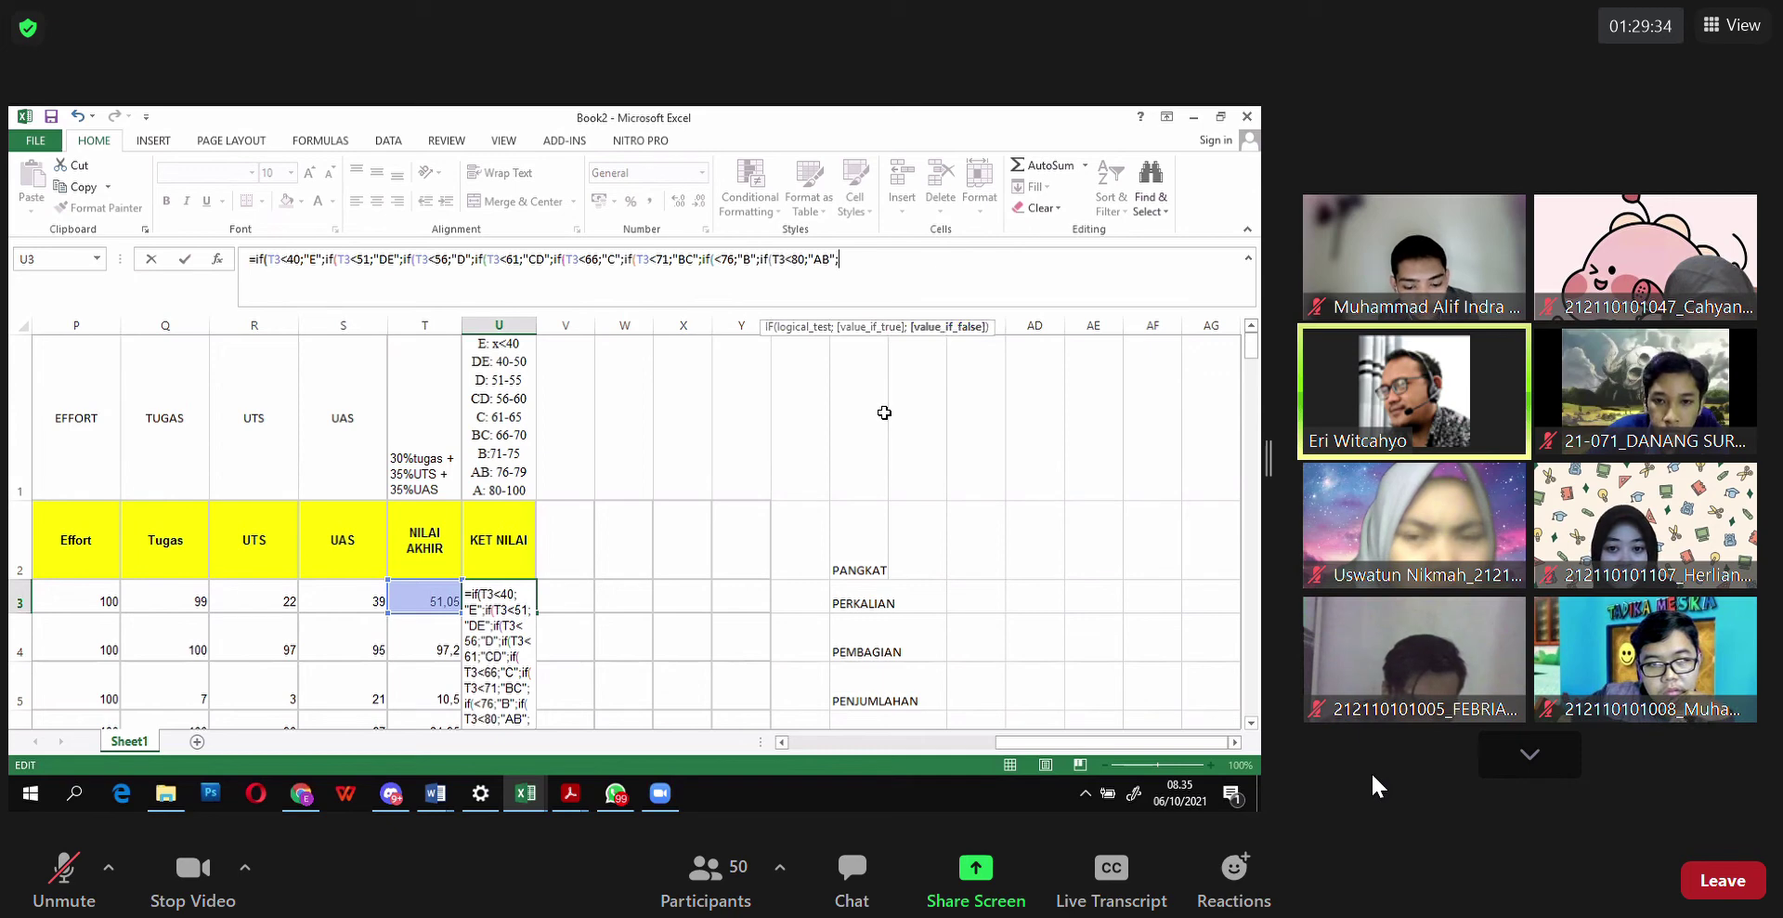
type("\"A")
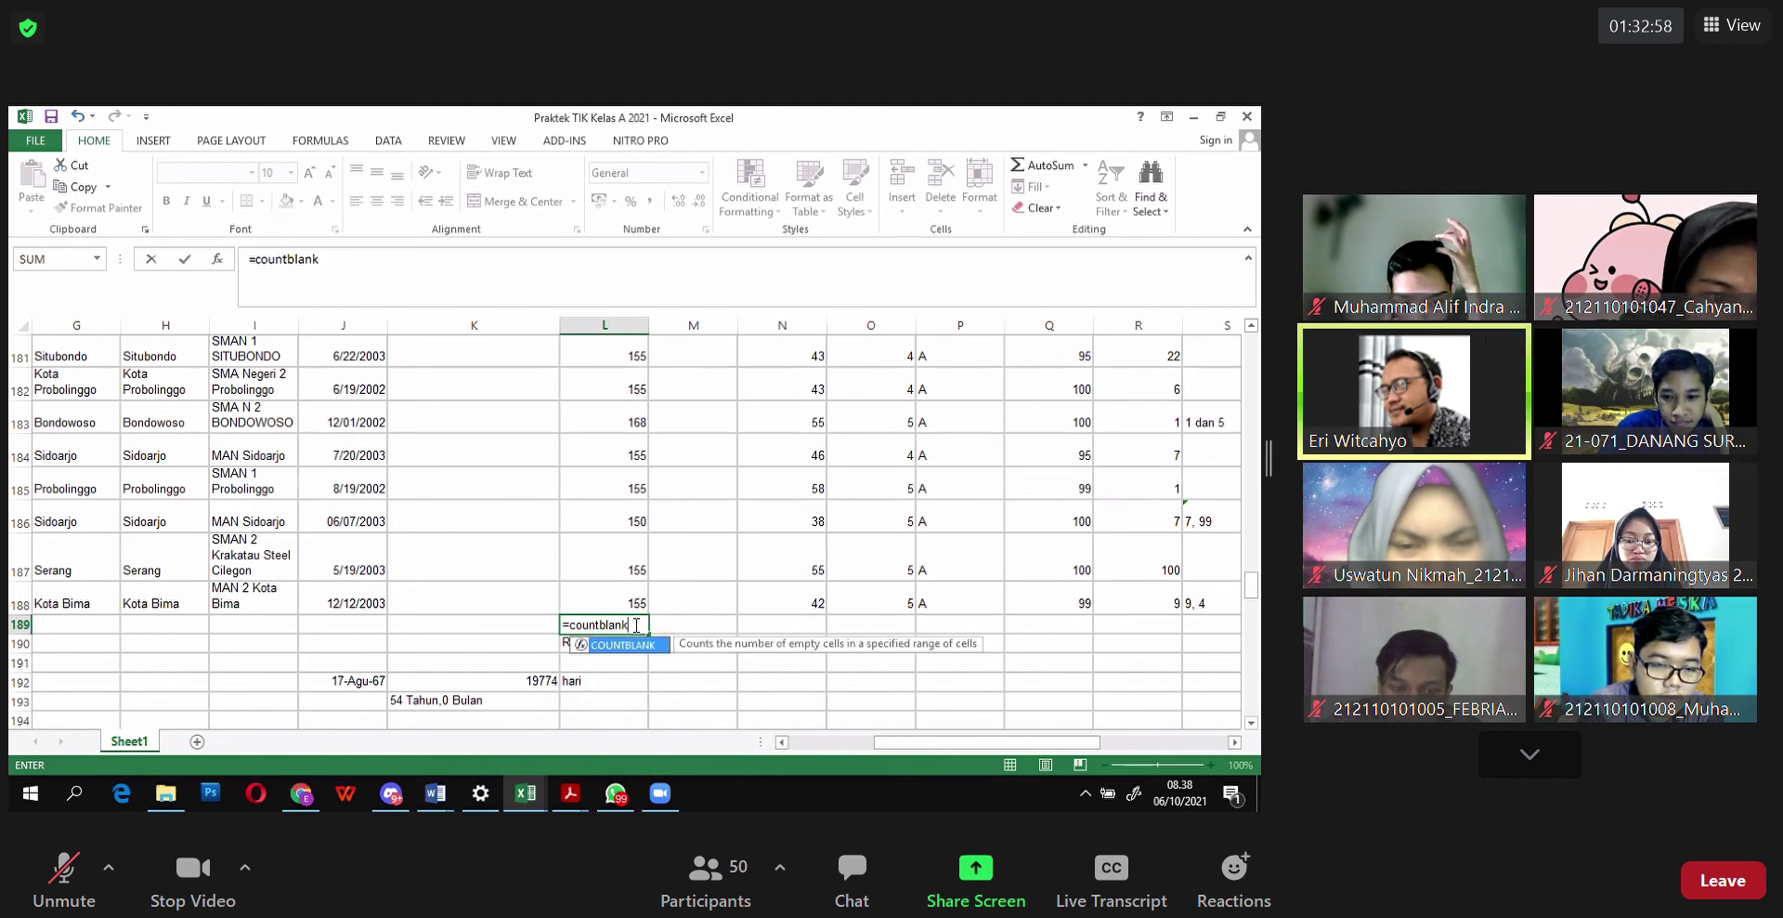
Step: Pin one participant's video, remove the pin and return the meeting to gallery view
left_click(1513, 218)
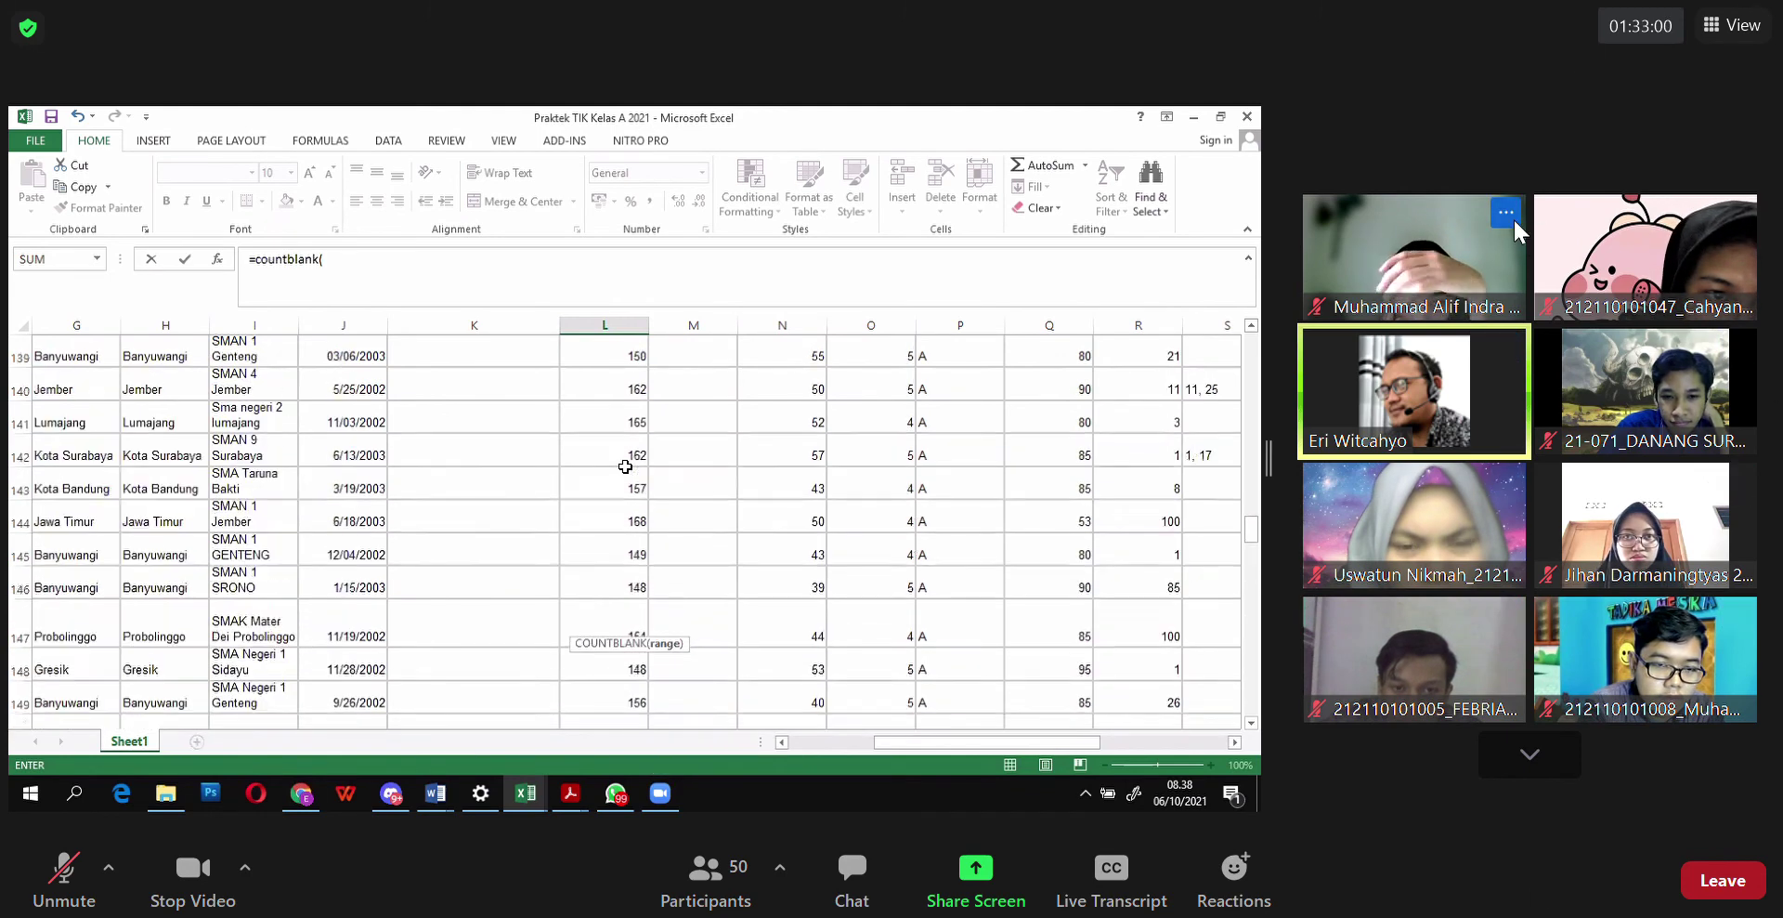
left_click(1561, 286)
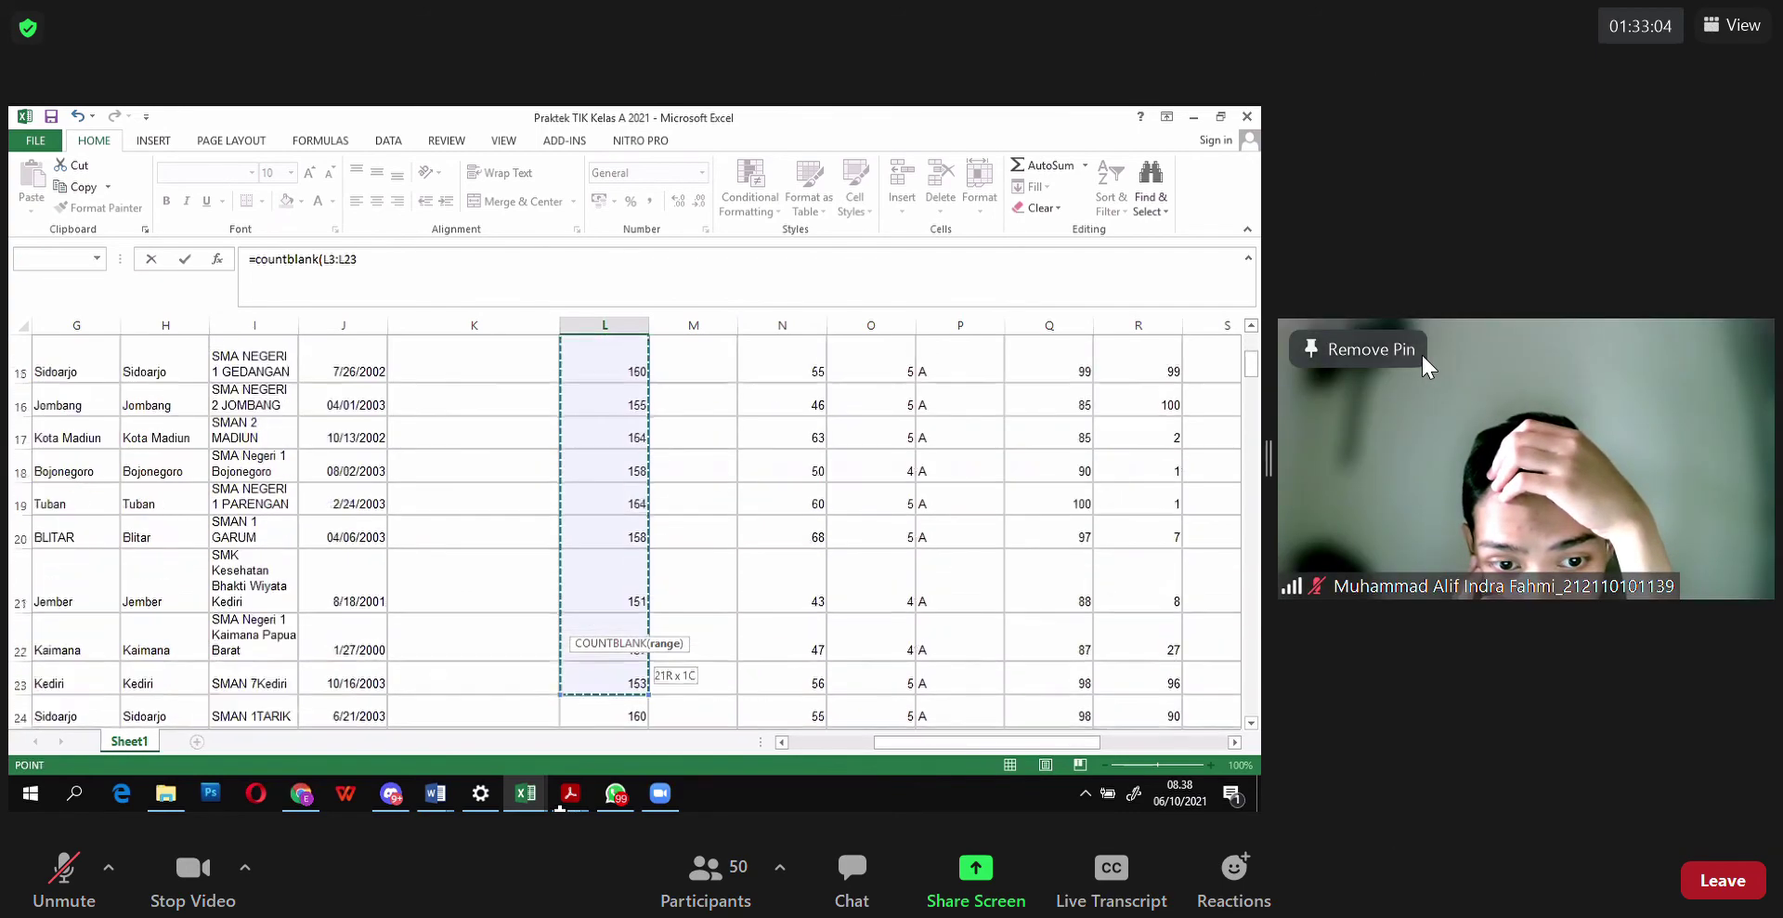
left_click(1422, 354)
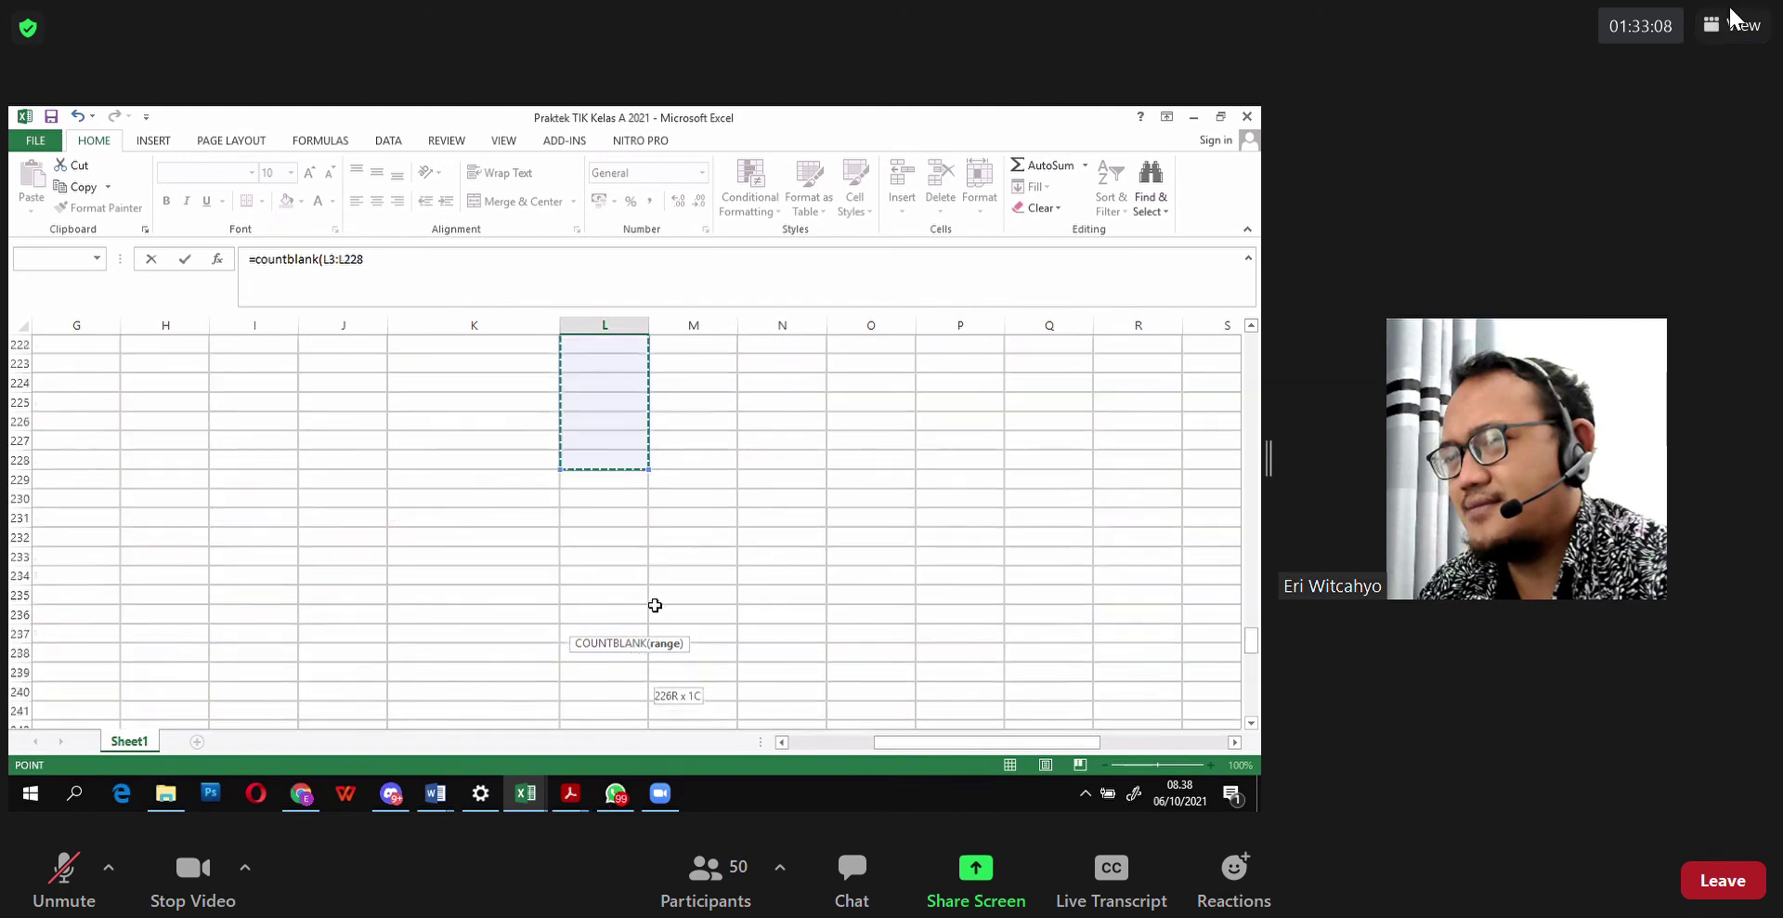
left_click(1743, 138)
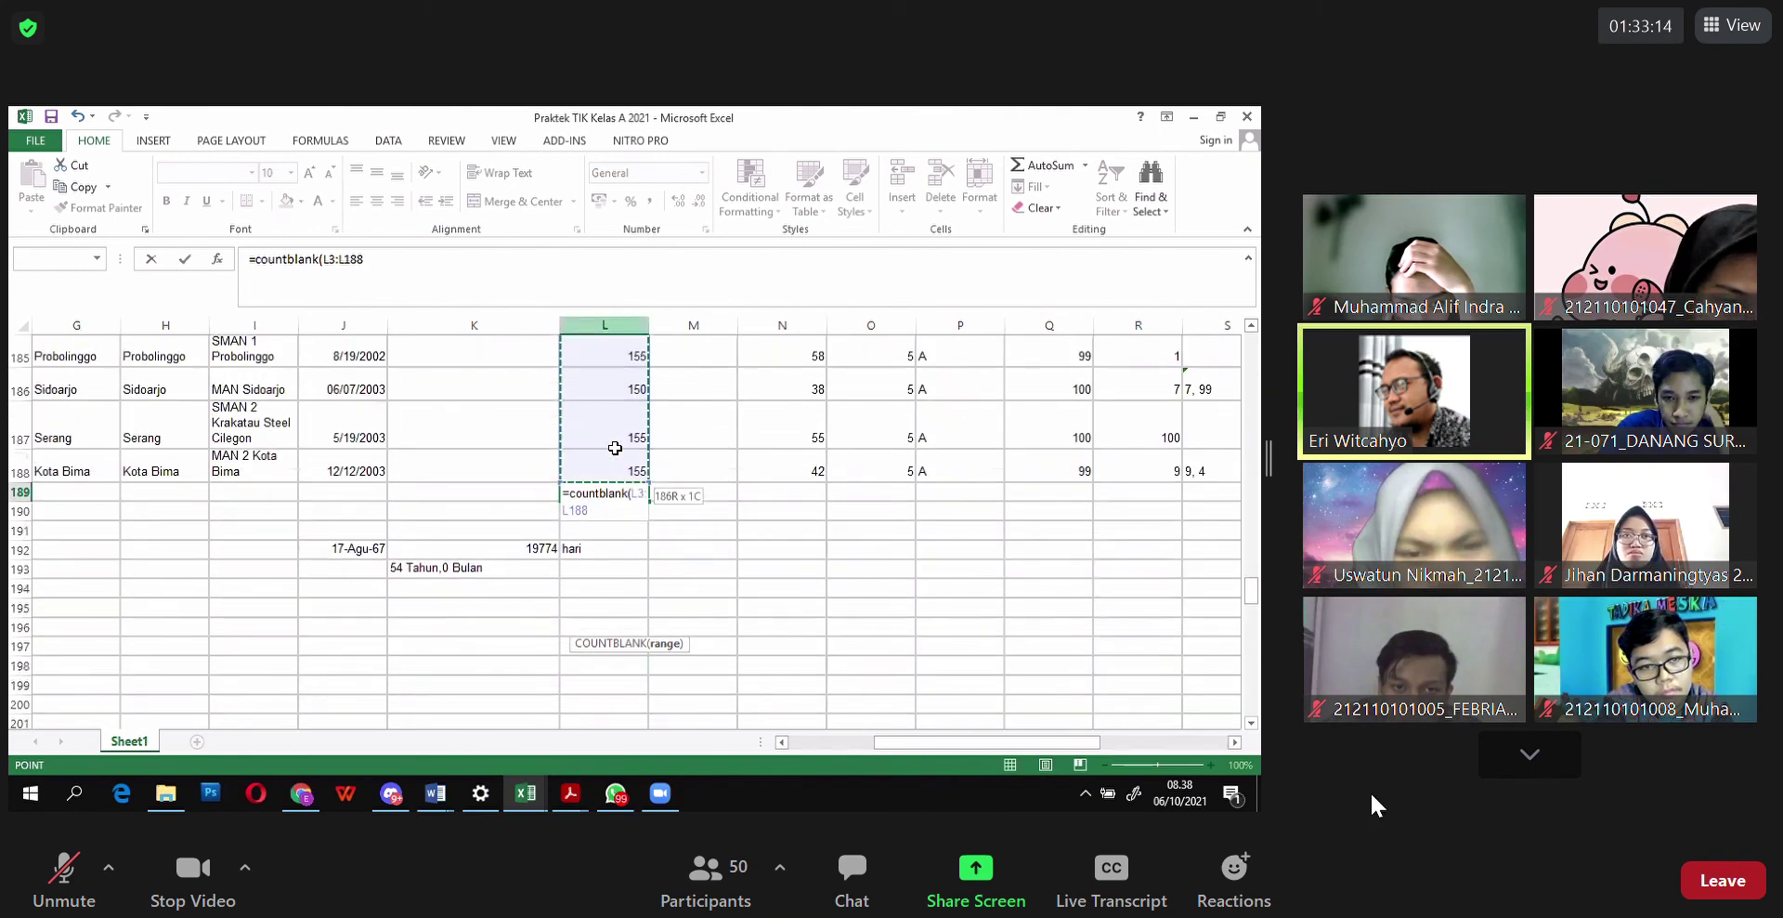
Step: Look through all pages of participant videos in the meeting gallery and return to the first page
left_click(1534, 745)
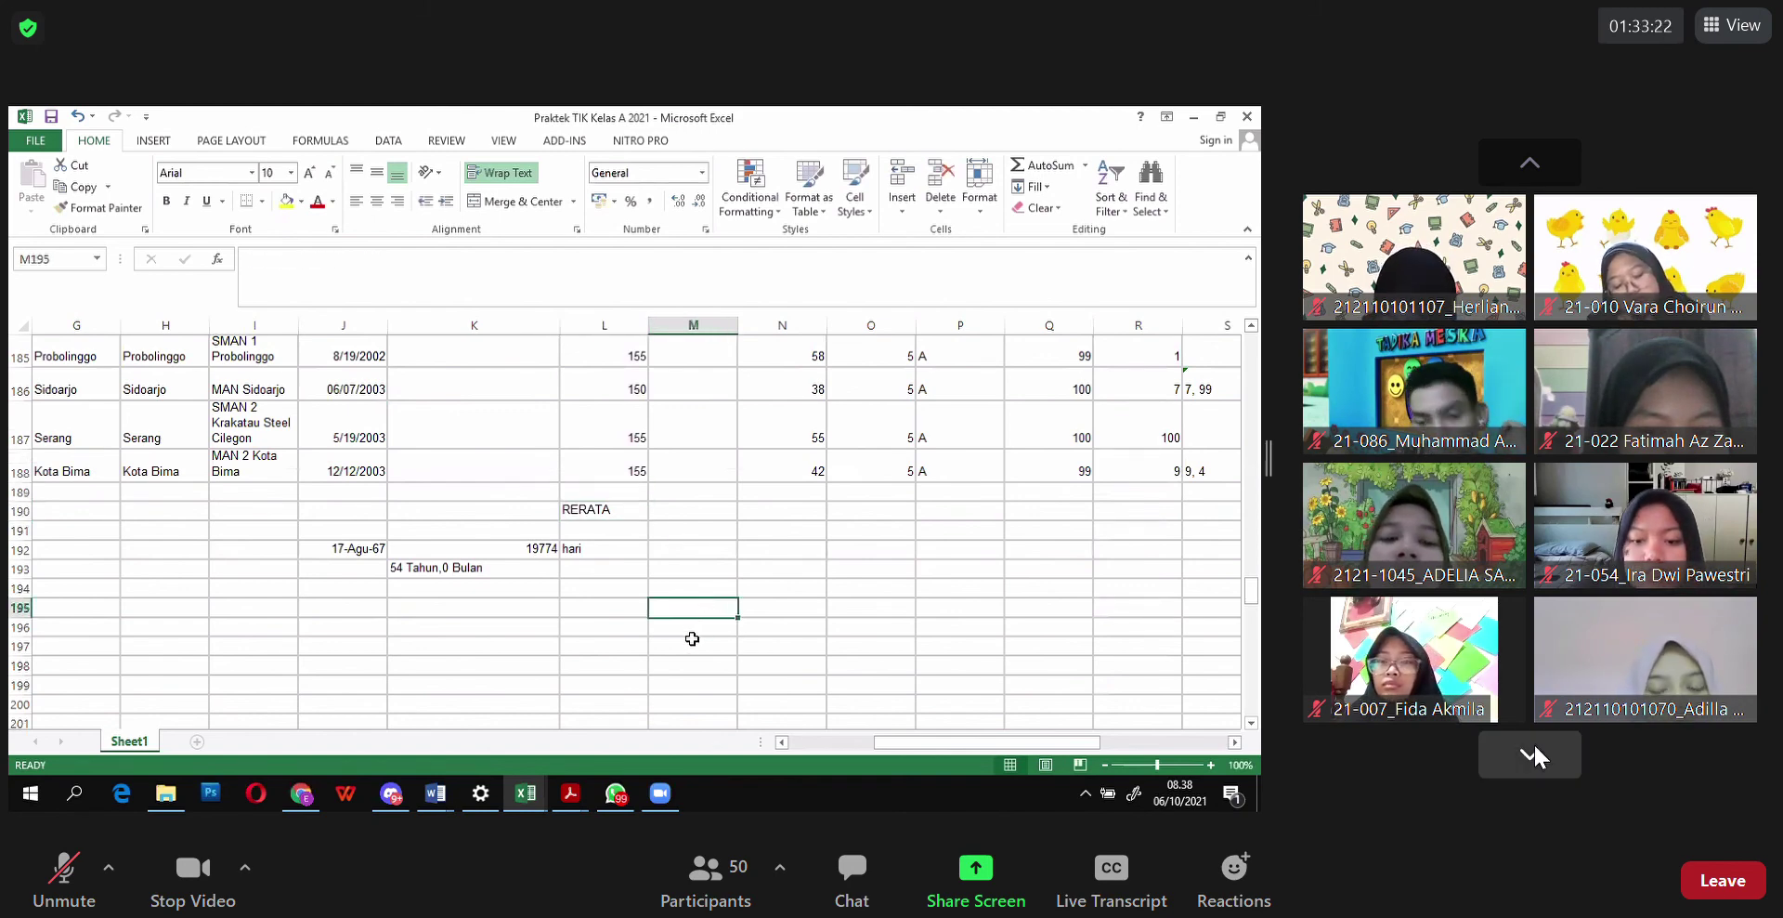
left_click(1534, 745)
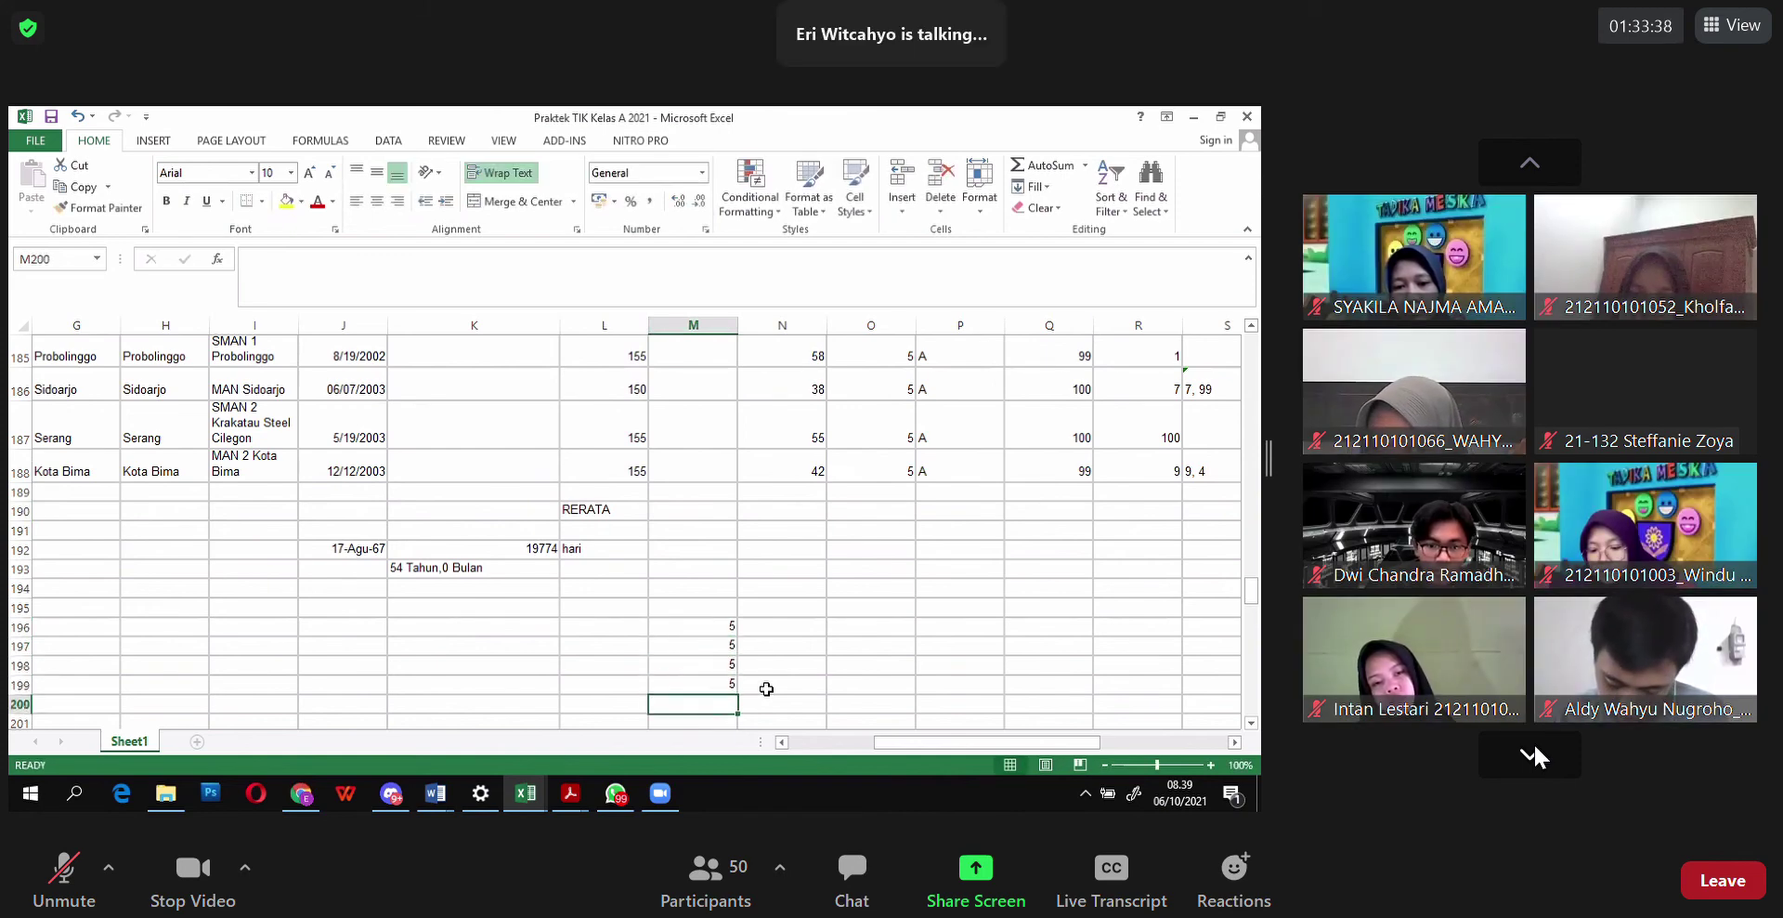
left_click(1535, 744)
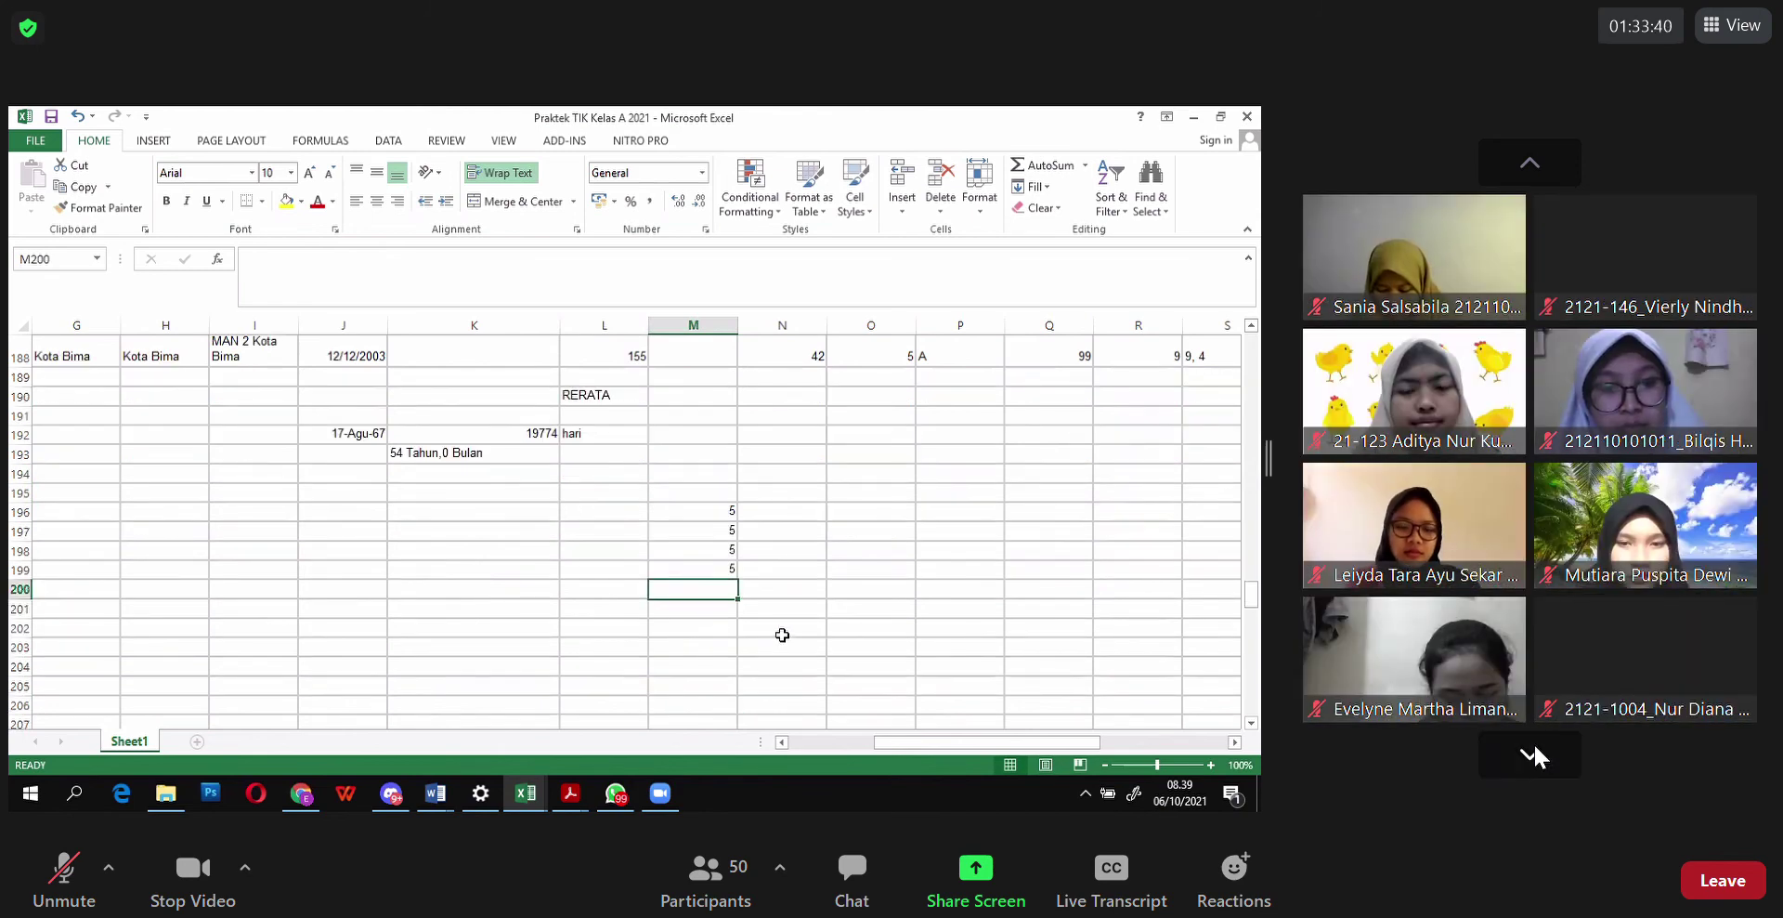
left_click(1534, 743)
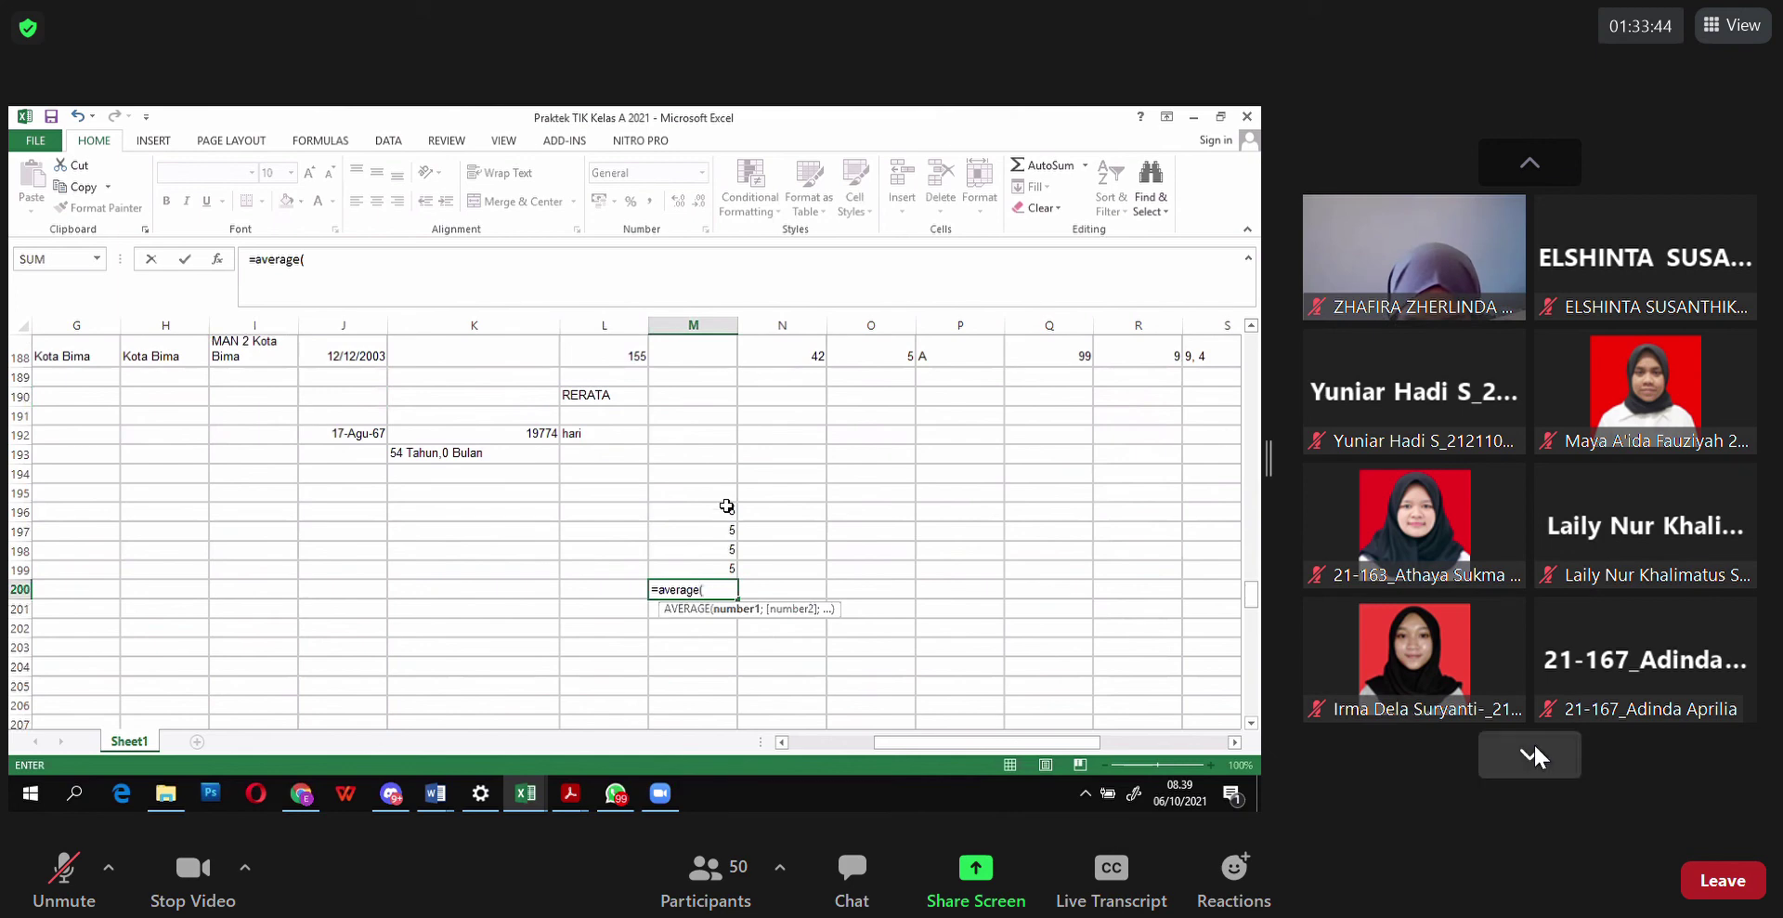
left_click(1535, 743)
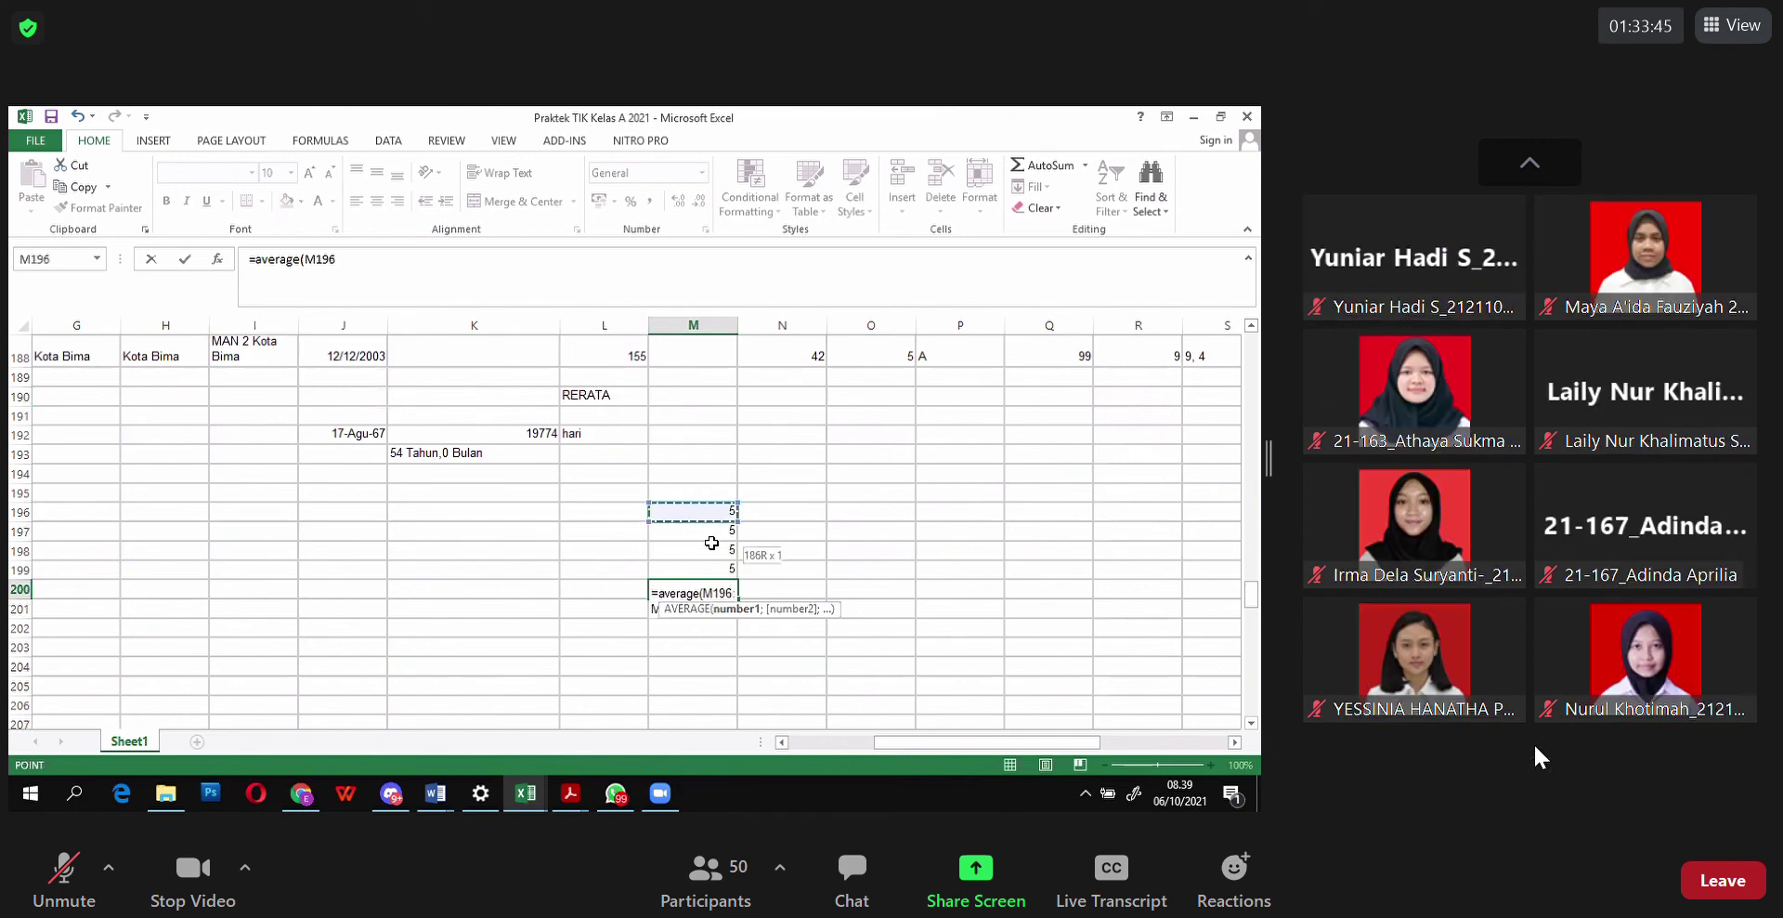
left_click(1512, 172)
left_click(1511, 172)
left_click(1512, 172)
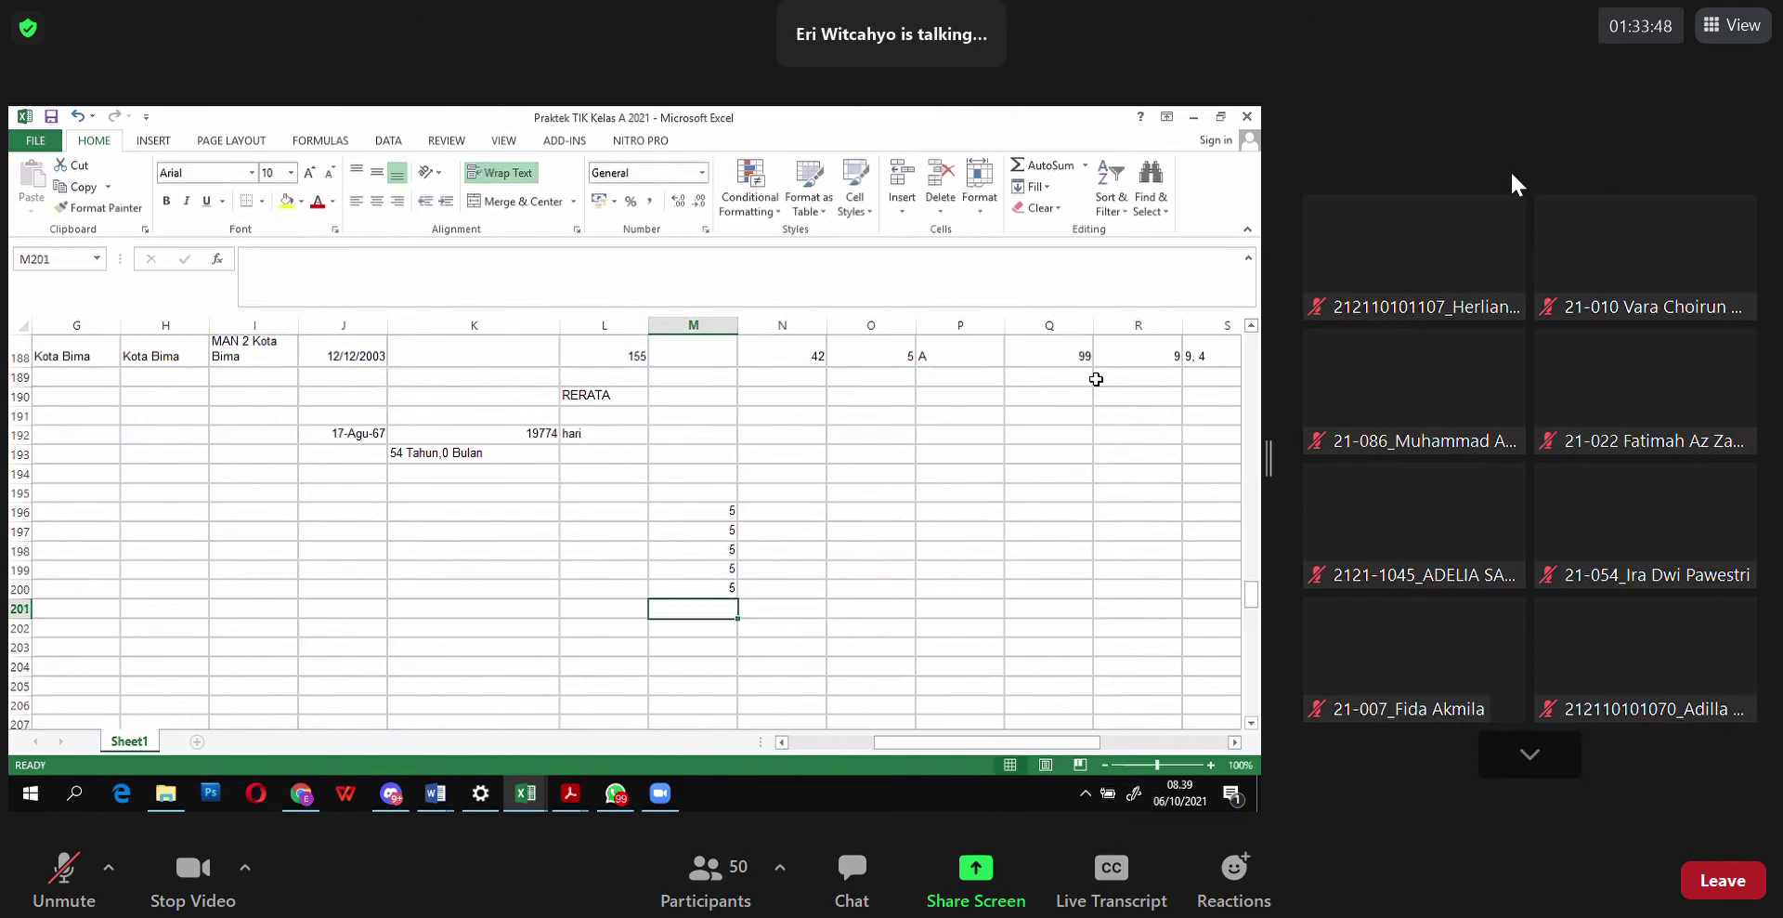
left_click(1511, 172)
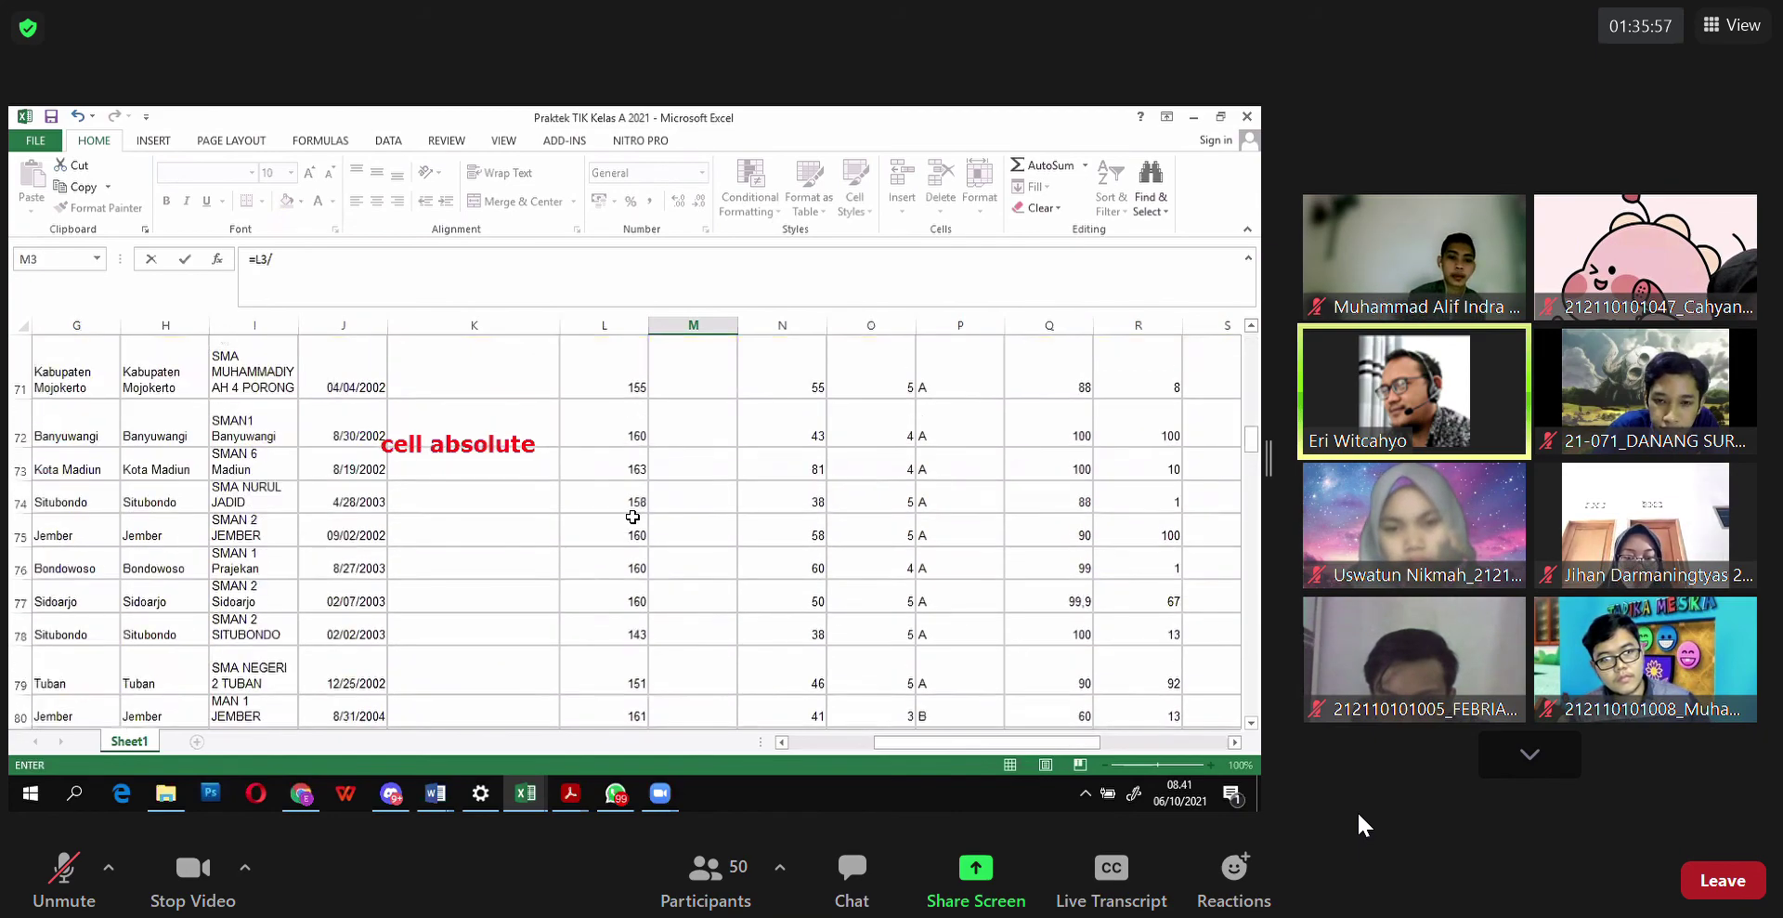
Step: Turn off the own camera video in the Zoom meeting
left_click(173, 869)
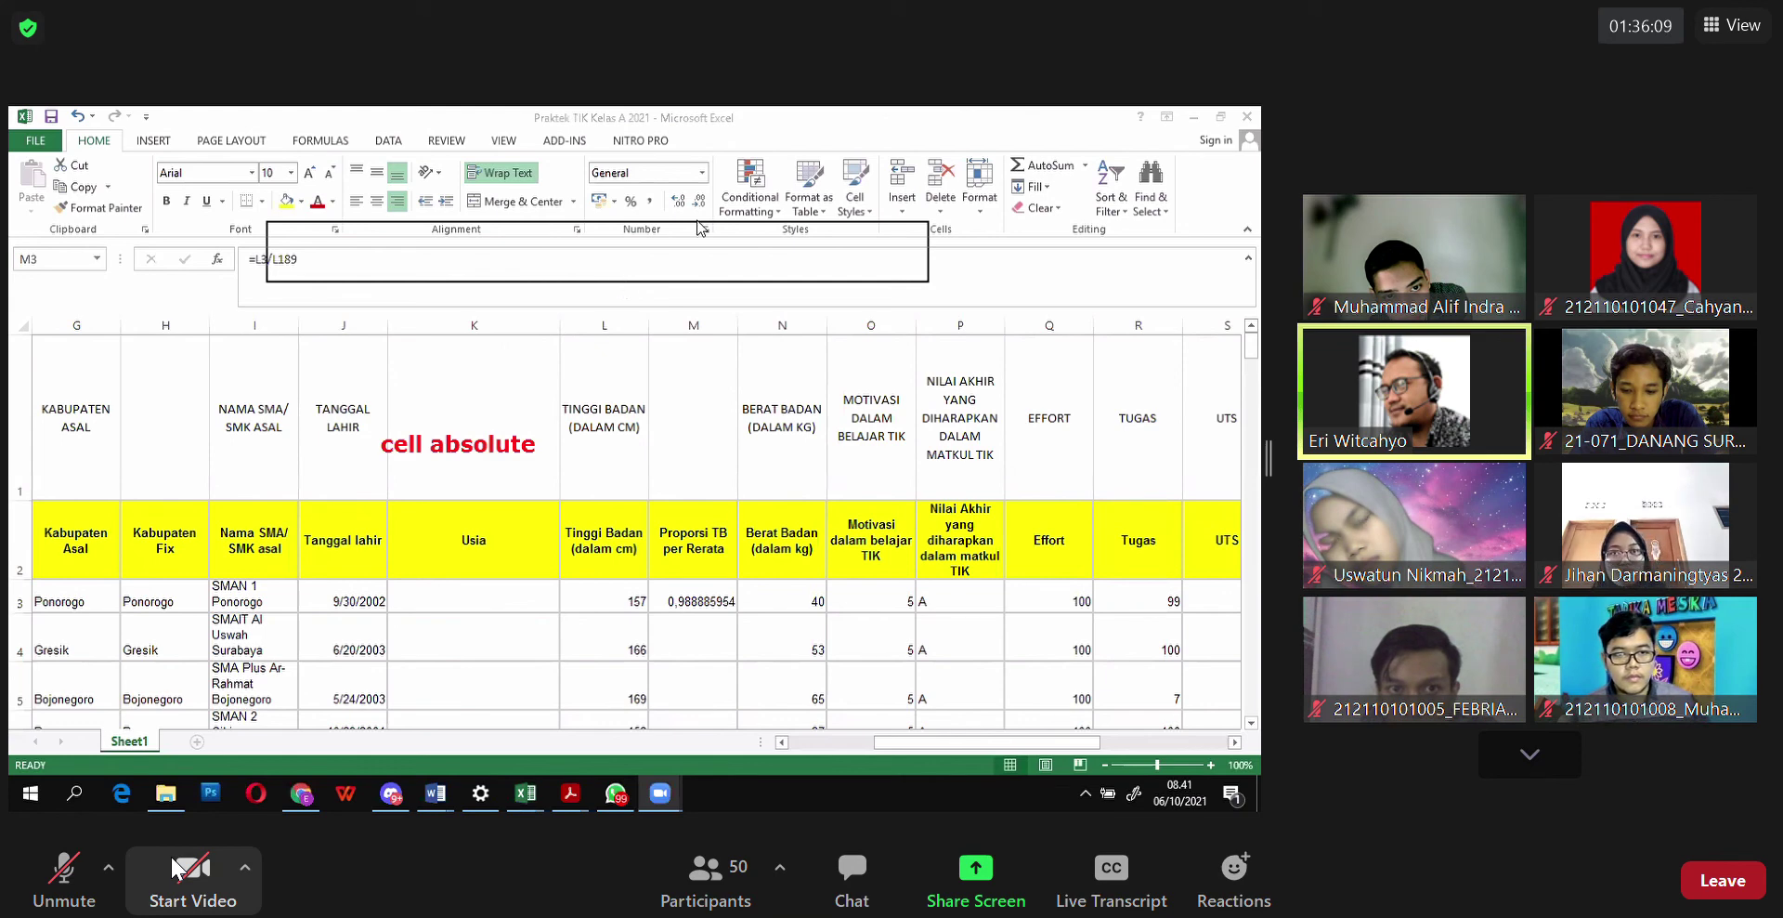
Step: Format the height-to-average proportion in cell M3 as a percentage
left_click(680, 608)
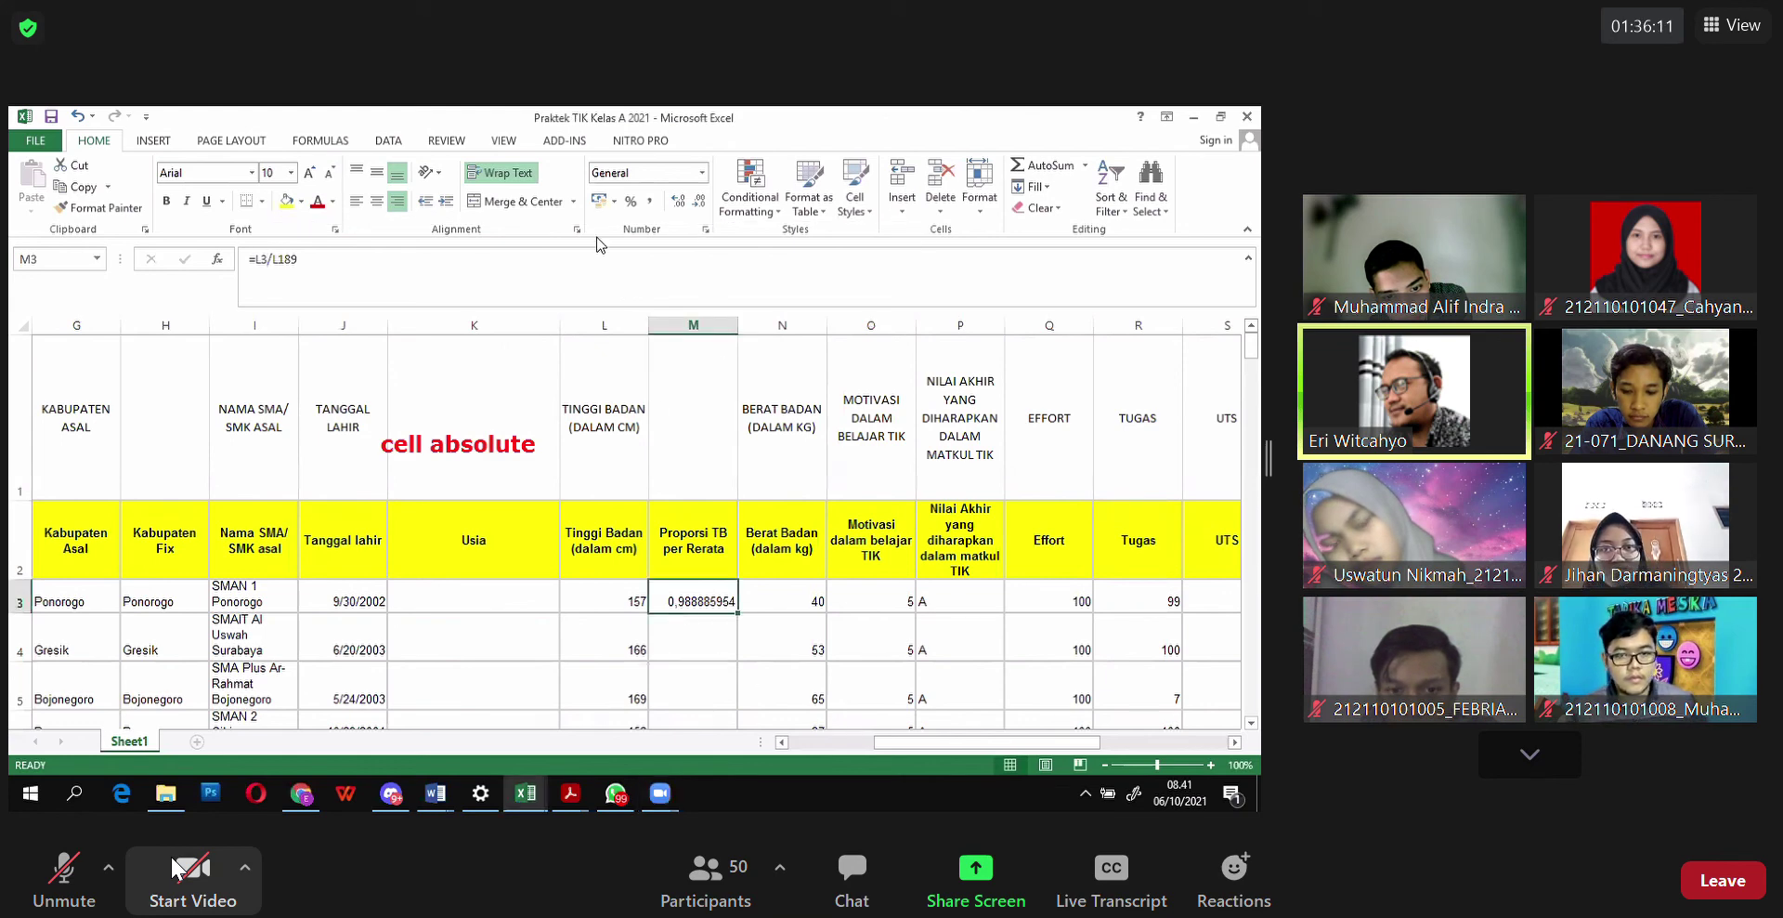
left_click(631, 200)
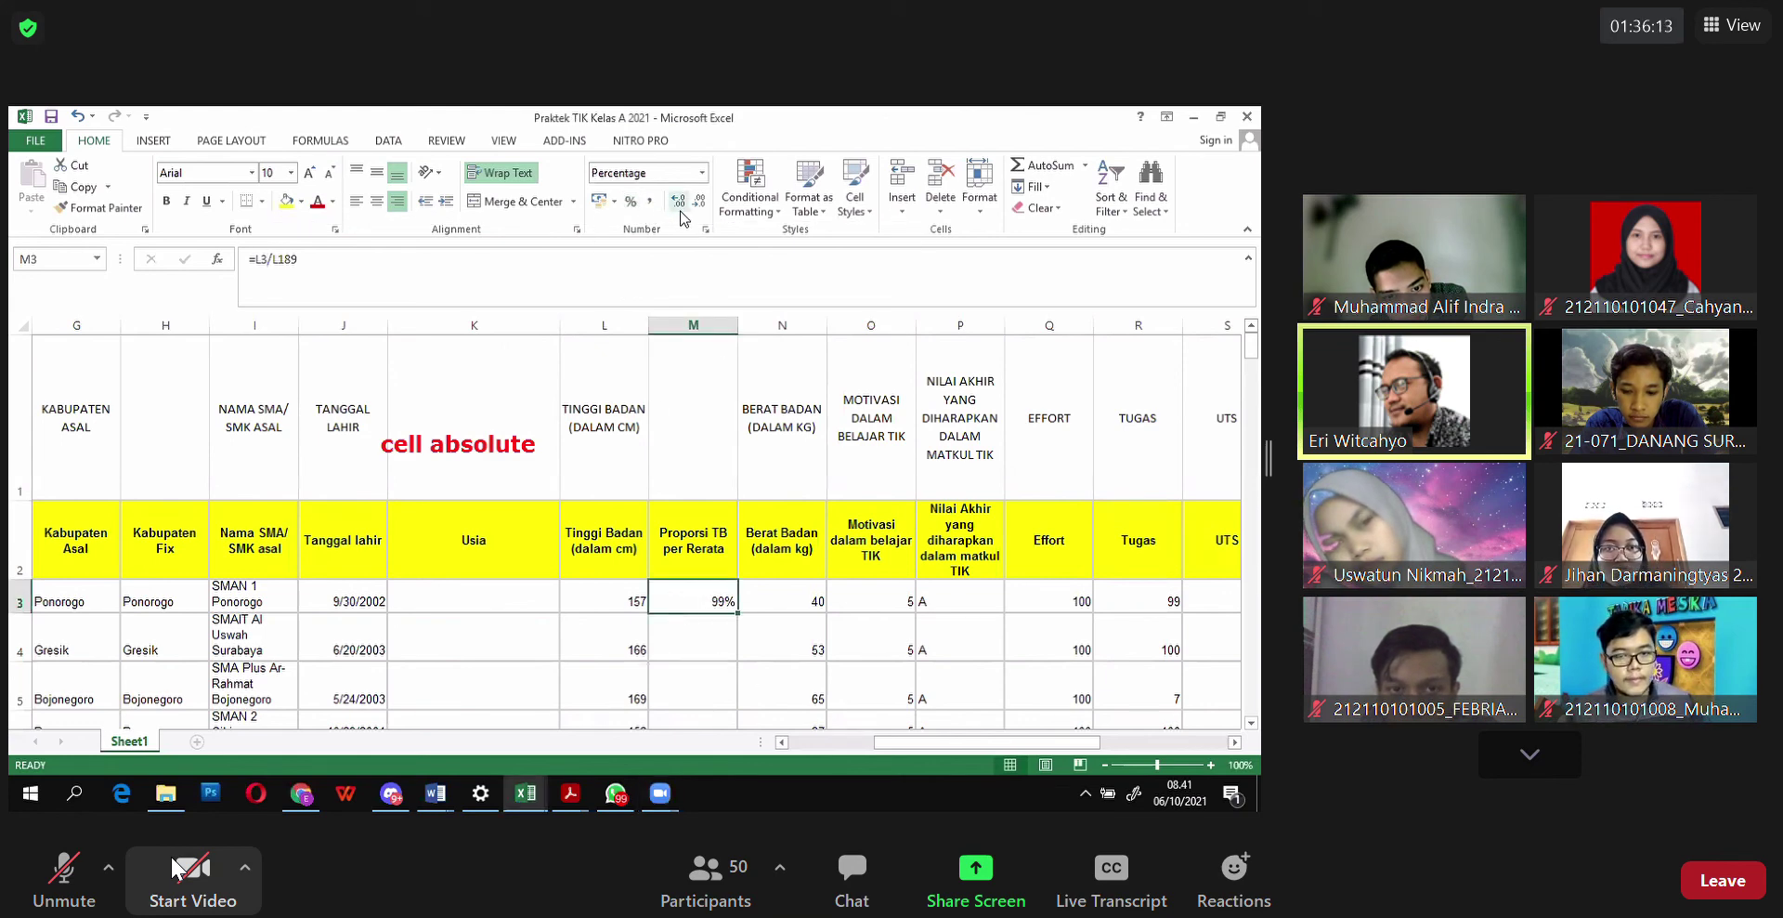
Step: Show the proportion in M3 with two decimal places and fill its formula down column M
left_click(681, 211)
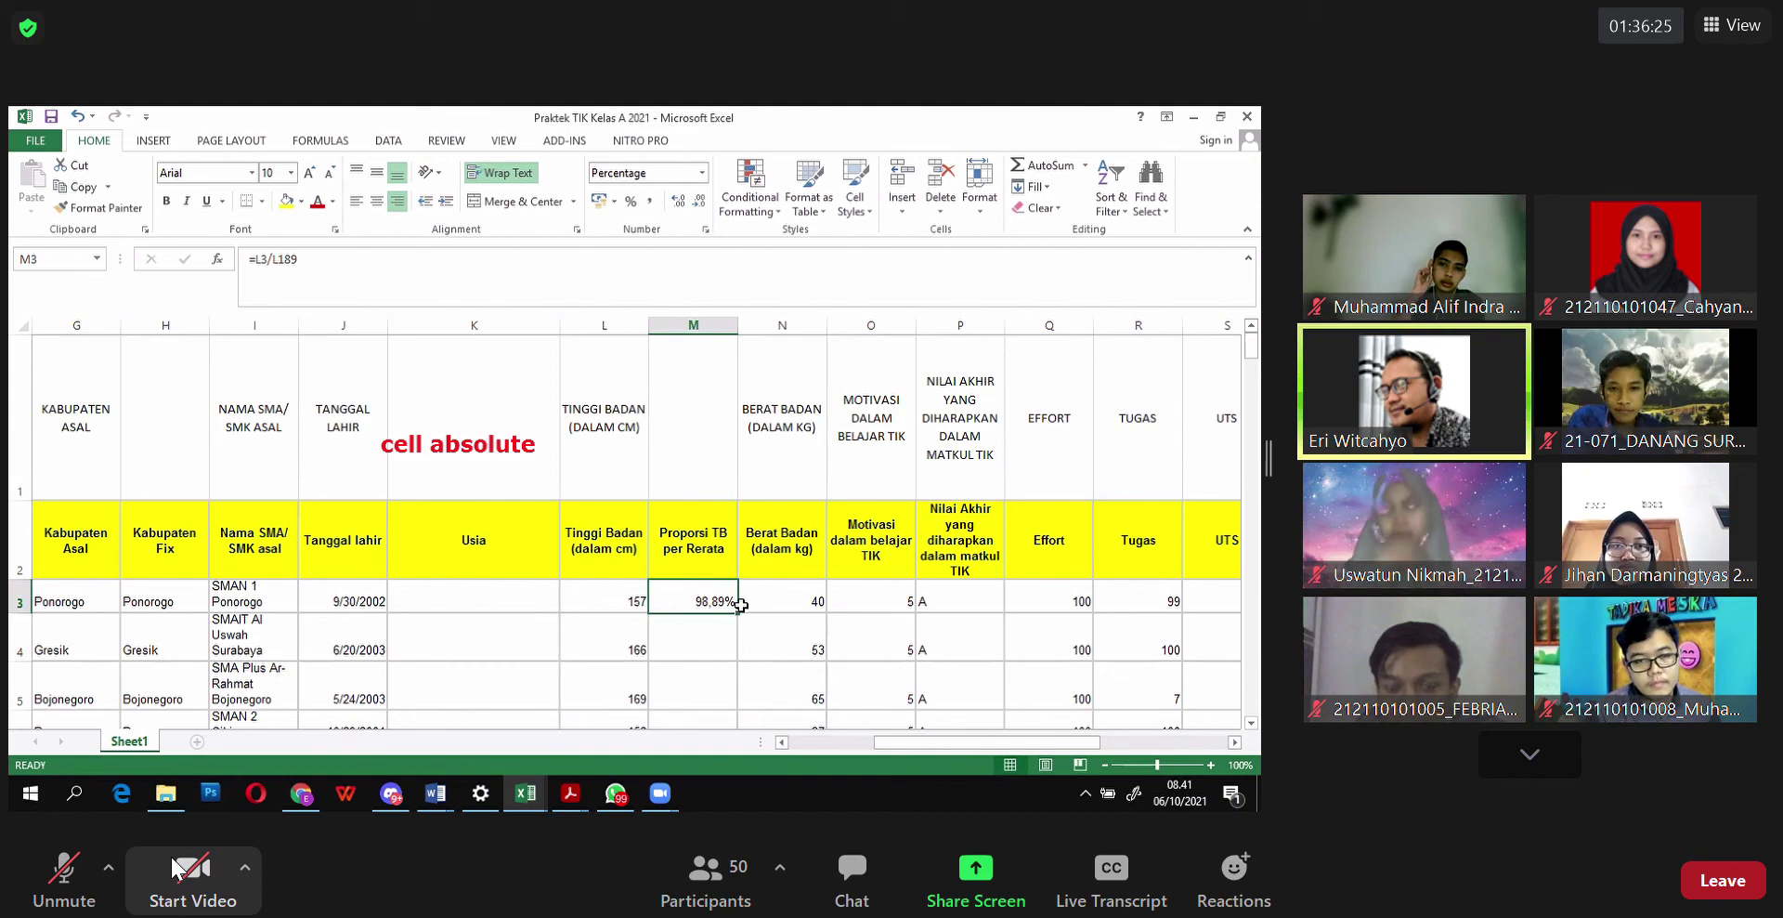
double_click(739, 613)
scroll(788, 572, "down", 4)
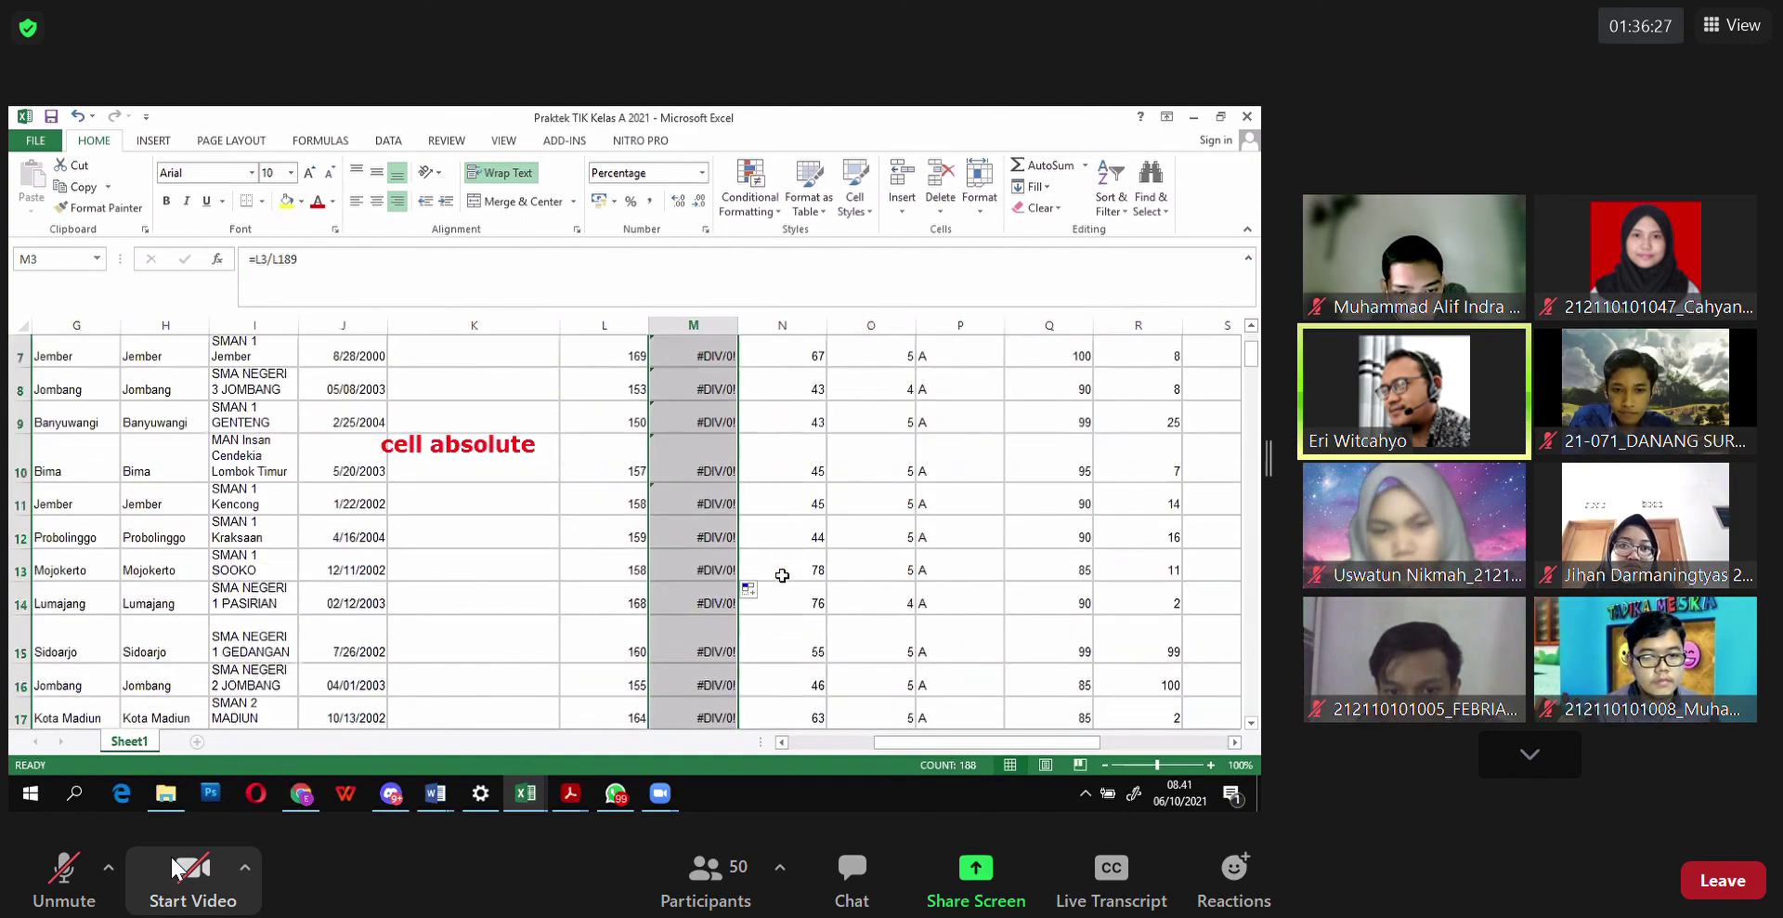
scroll(790, 569, "down", 6)
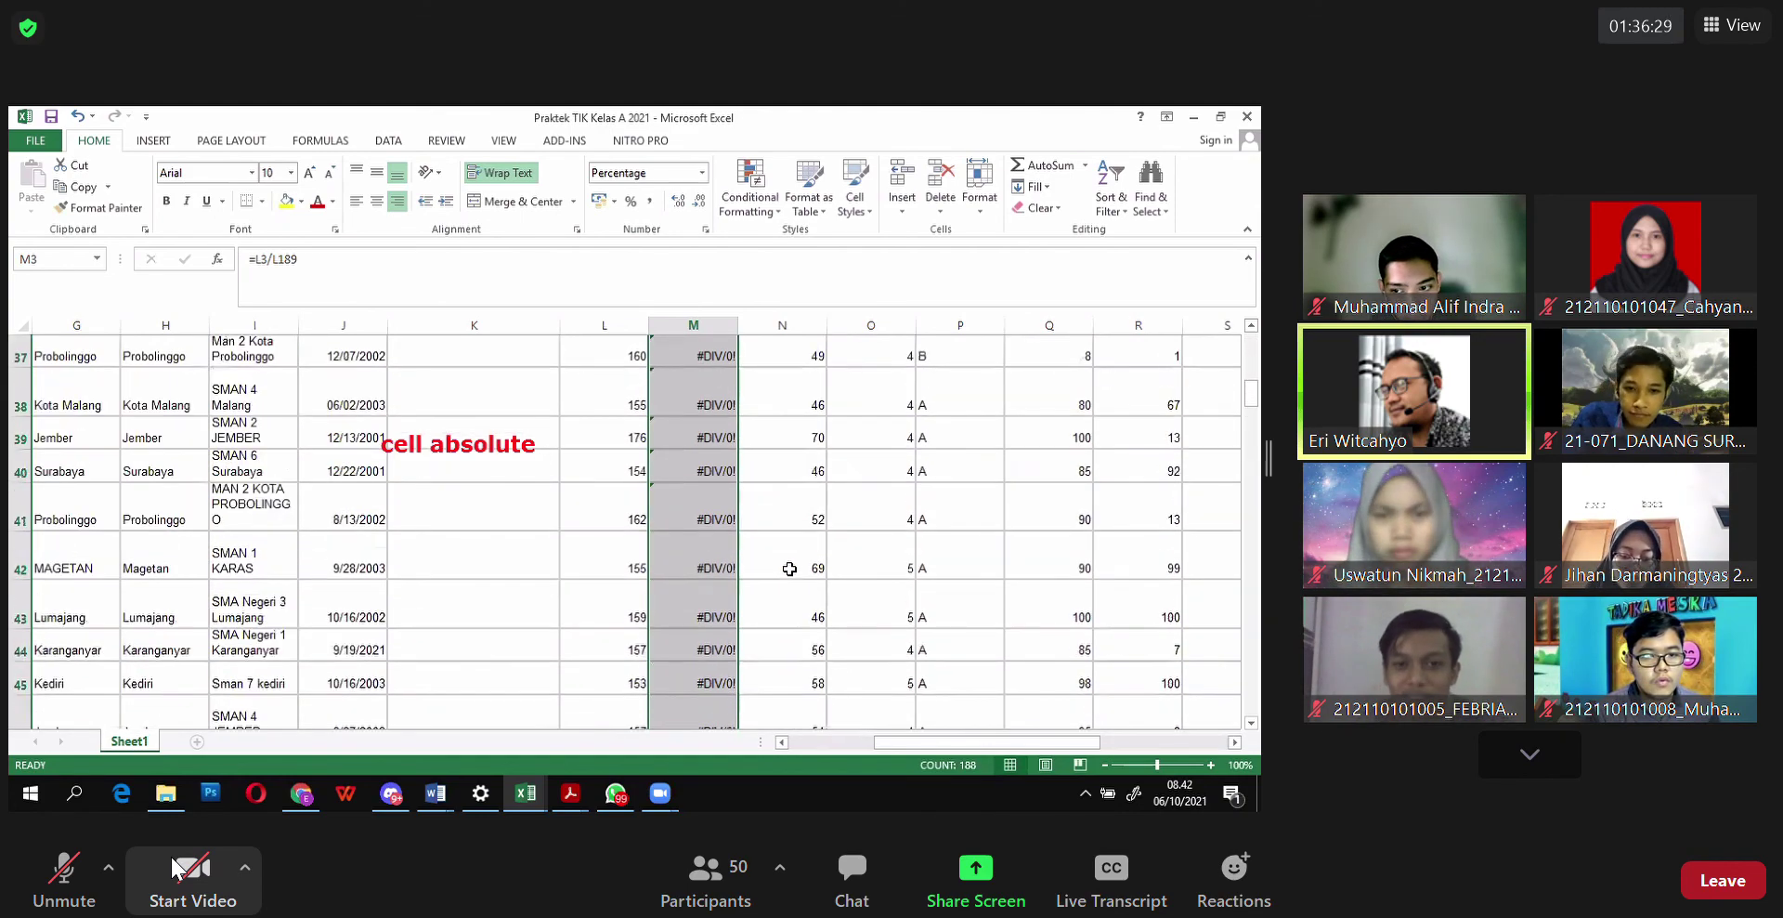
scroll(790, 568, "up", 10)
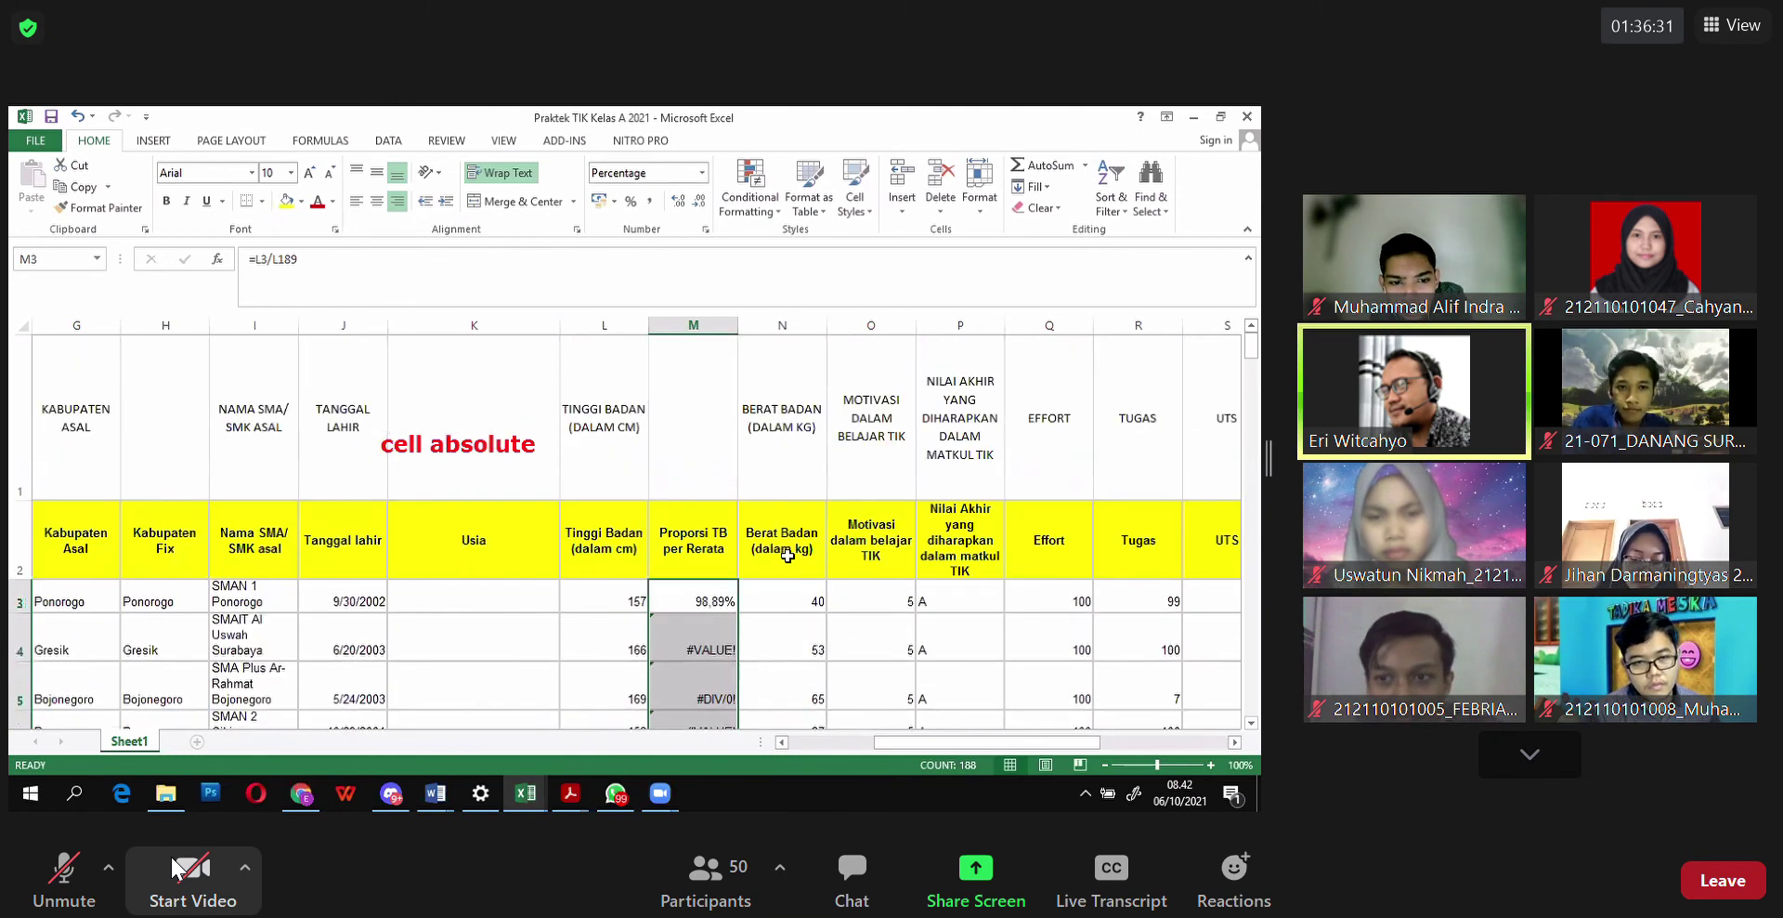
Step: Compare the formulas in M3, M4 and M5, and examine the average height cell L189 they should refer to
left_click(716, 599)
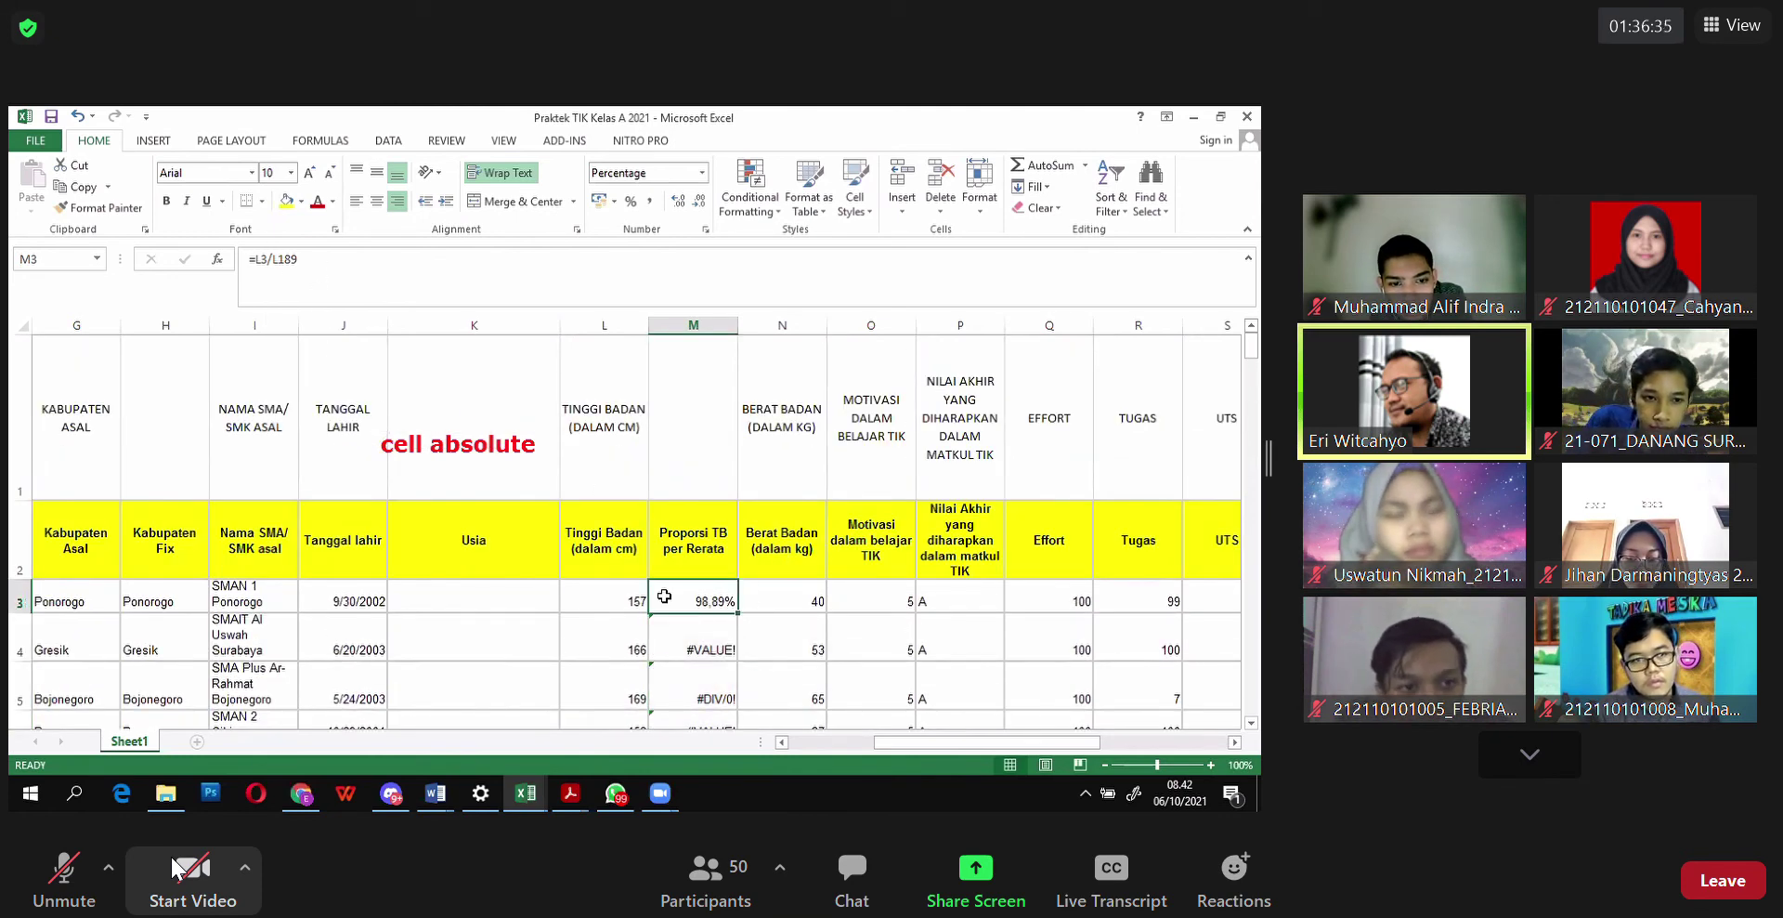
left_click(715, 634)
left_click(715, 604)
left_click(718, 652)
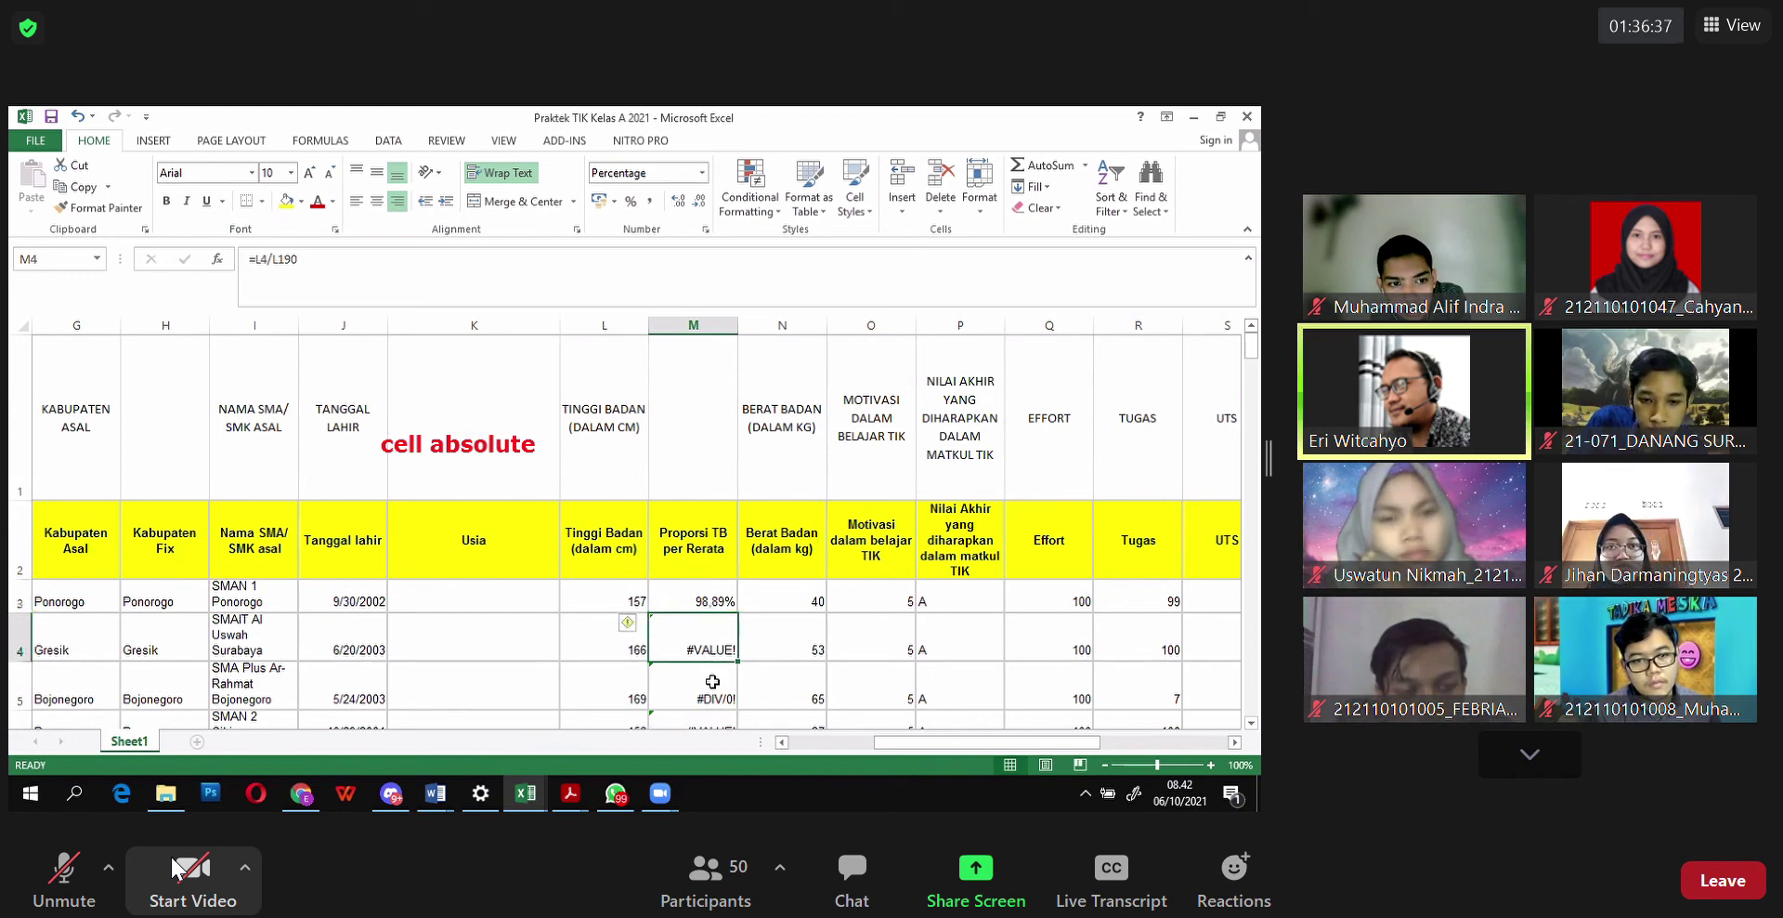
left_click(711, 695)
left_click(702, 653)
left_click(701, 601)
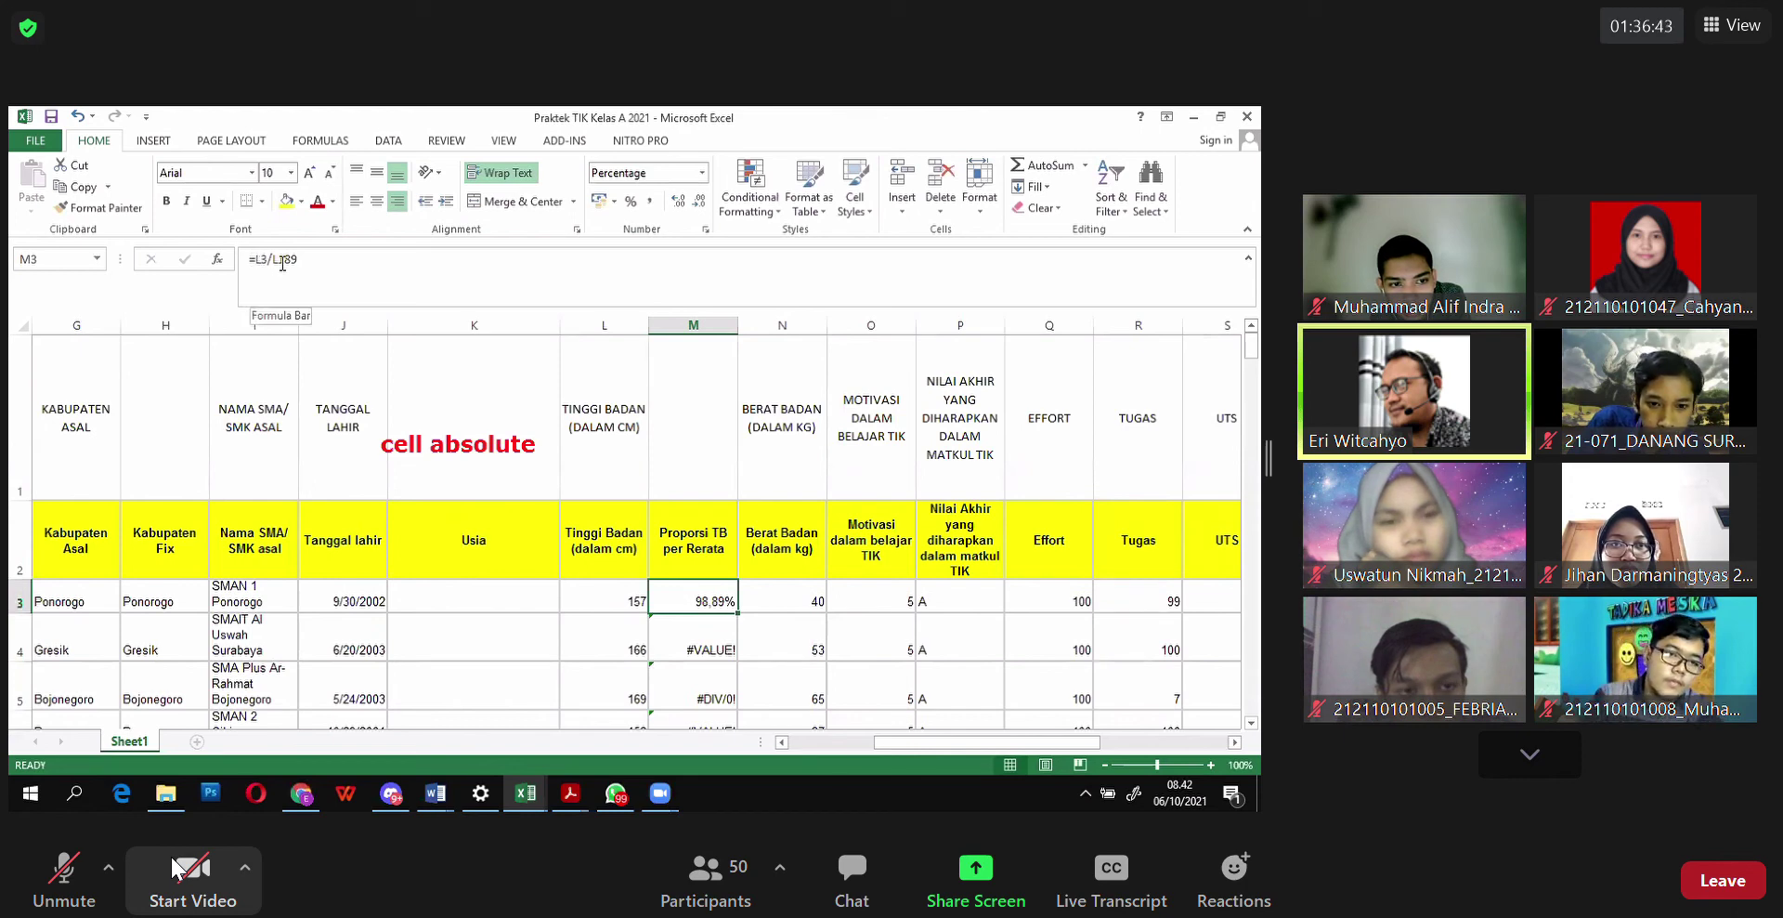
key("Down")
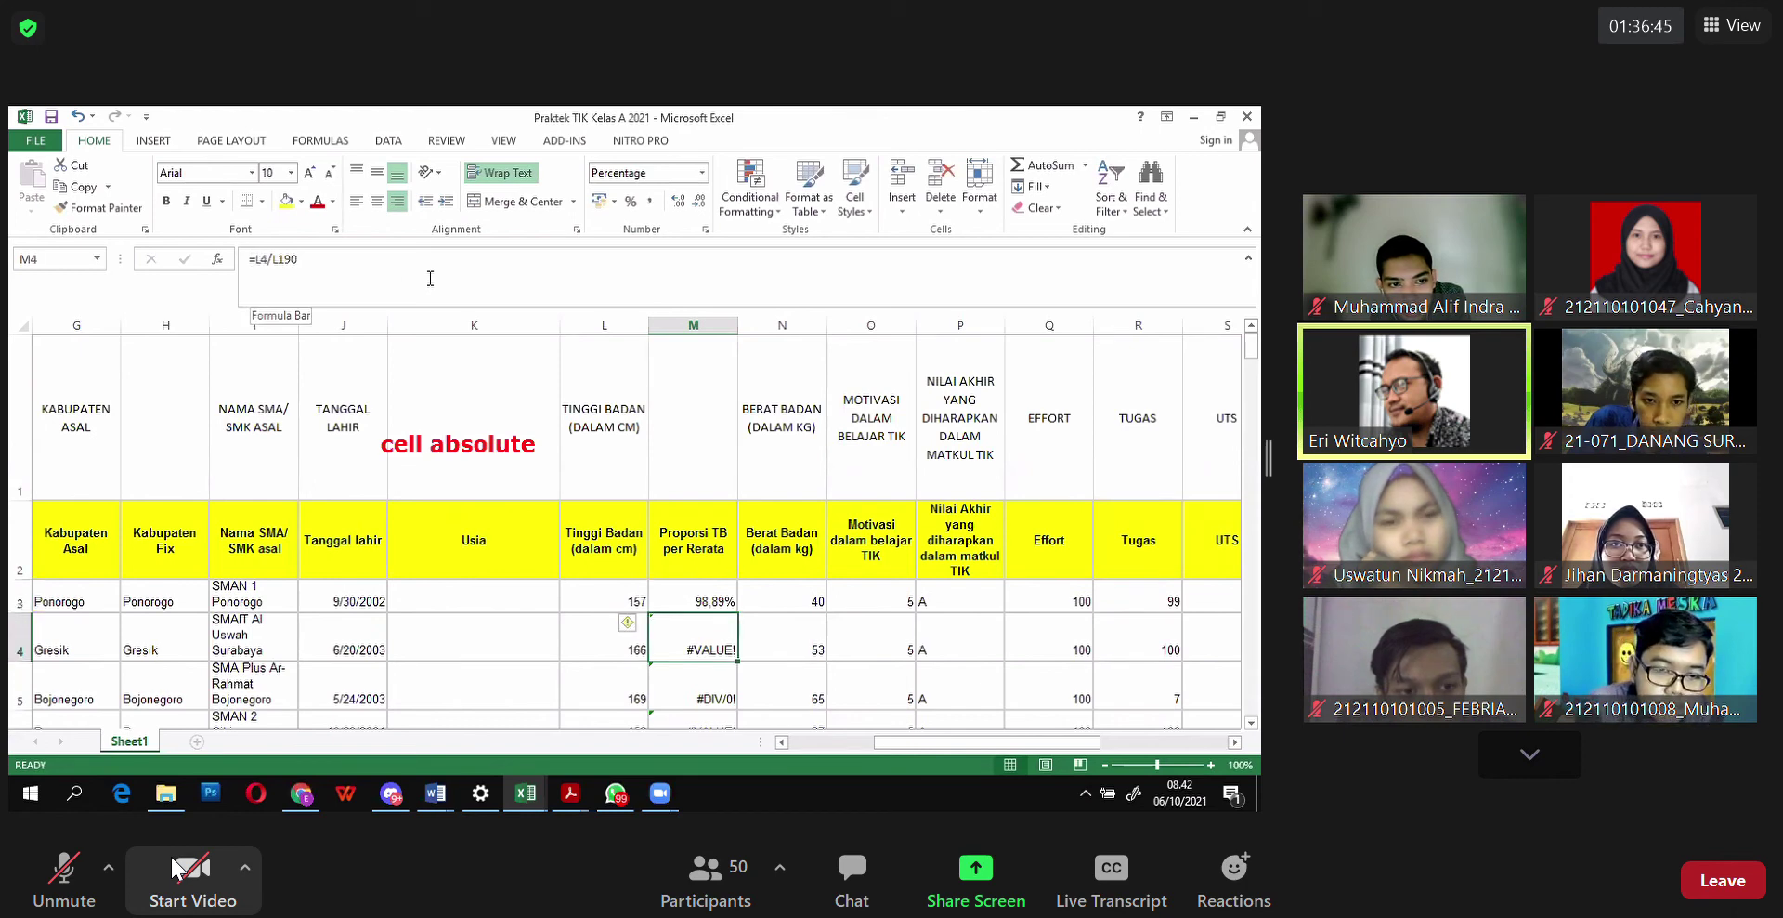
key("Down")
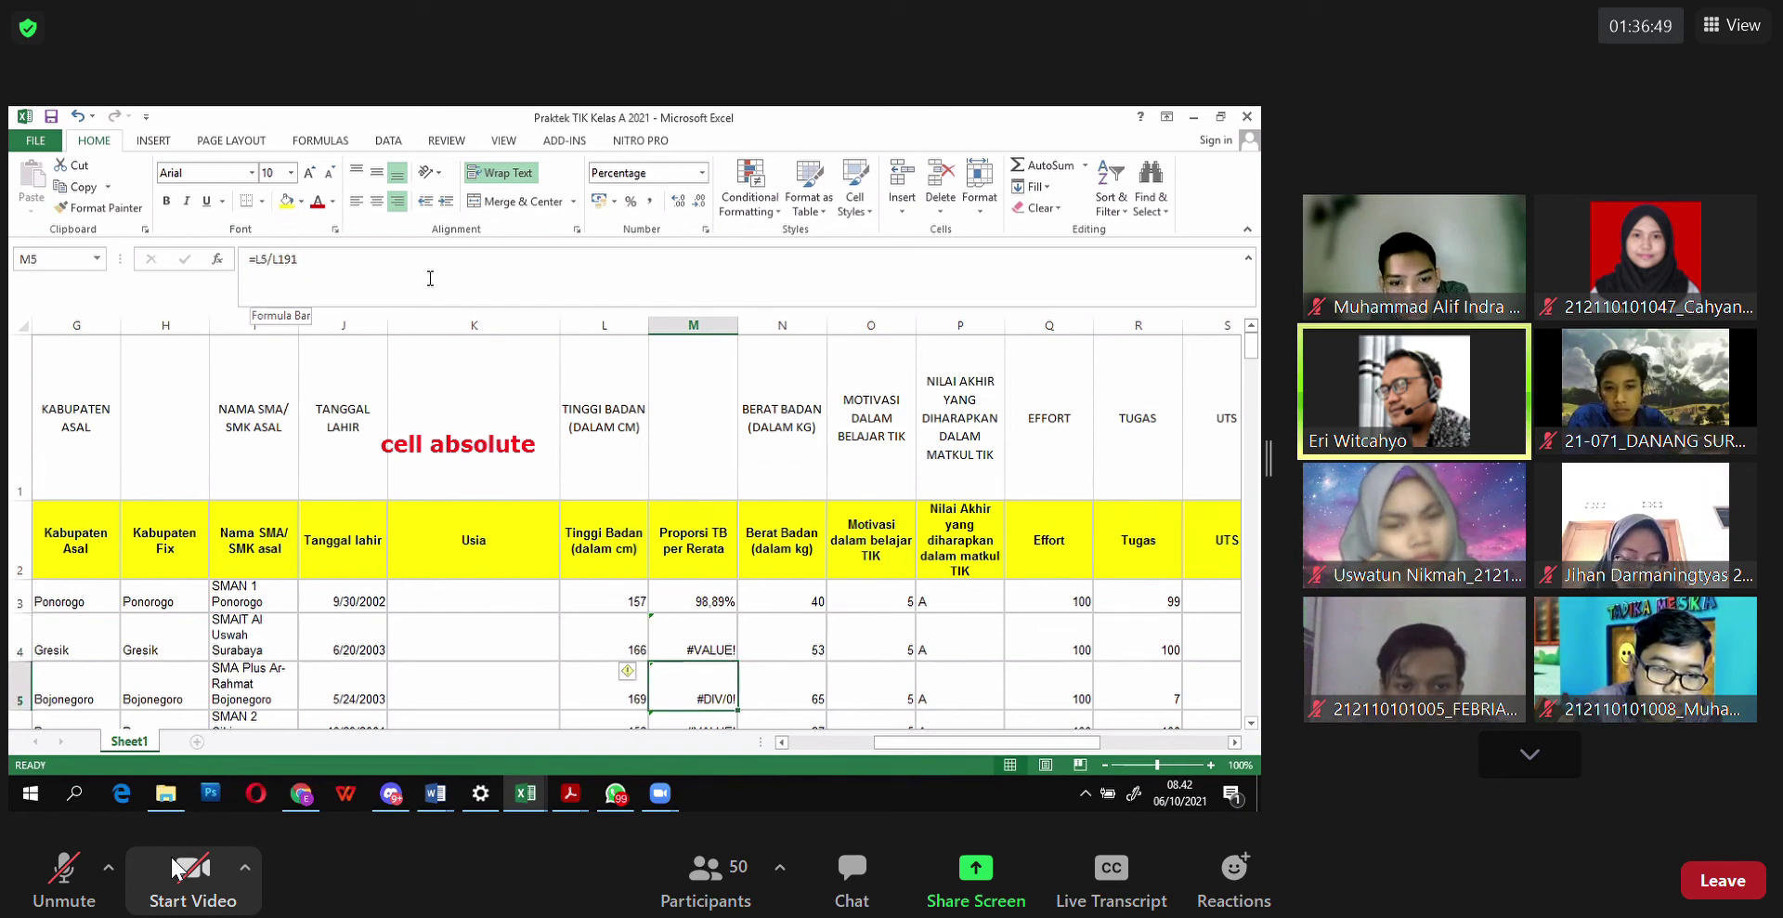
key("Up")
key("Up")
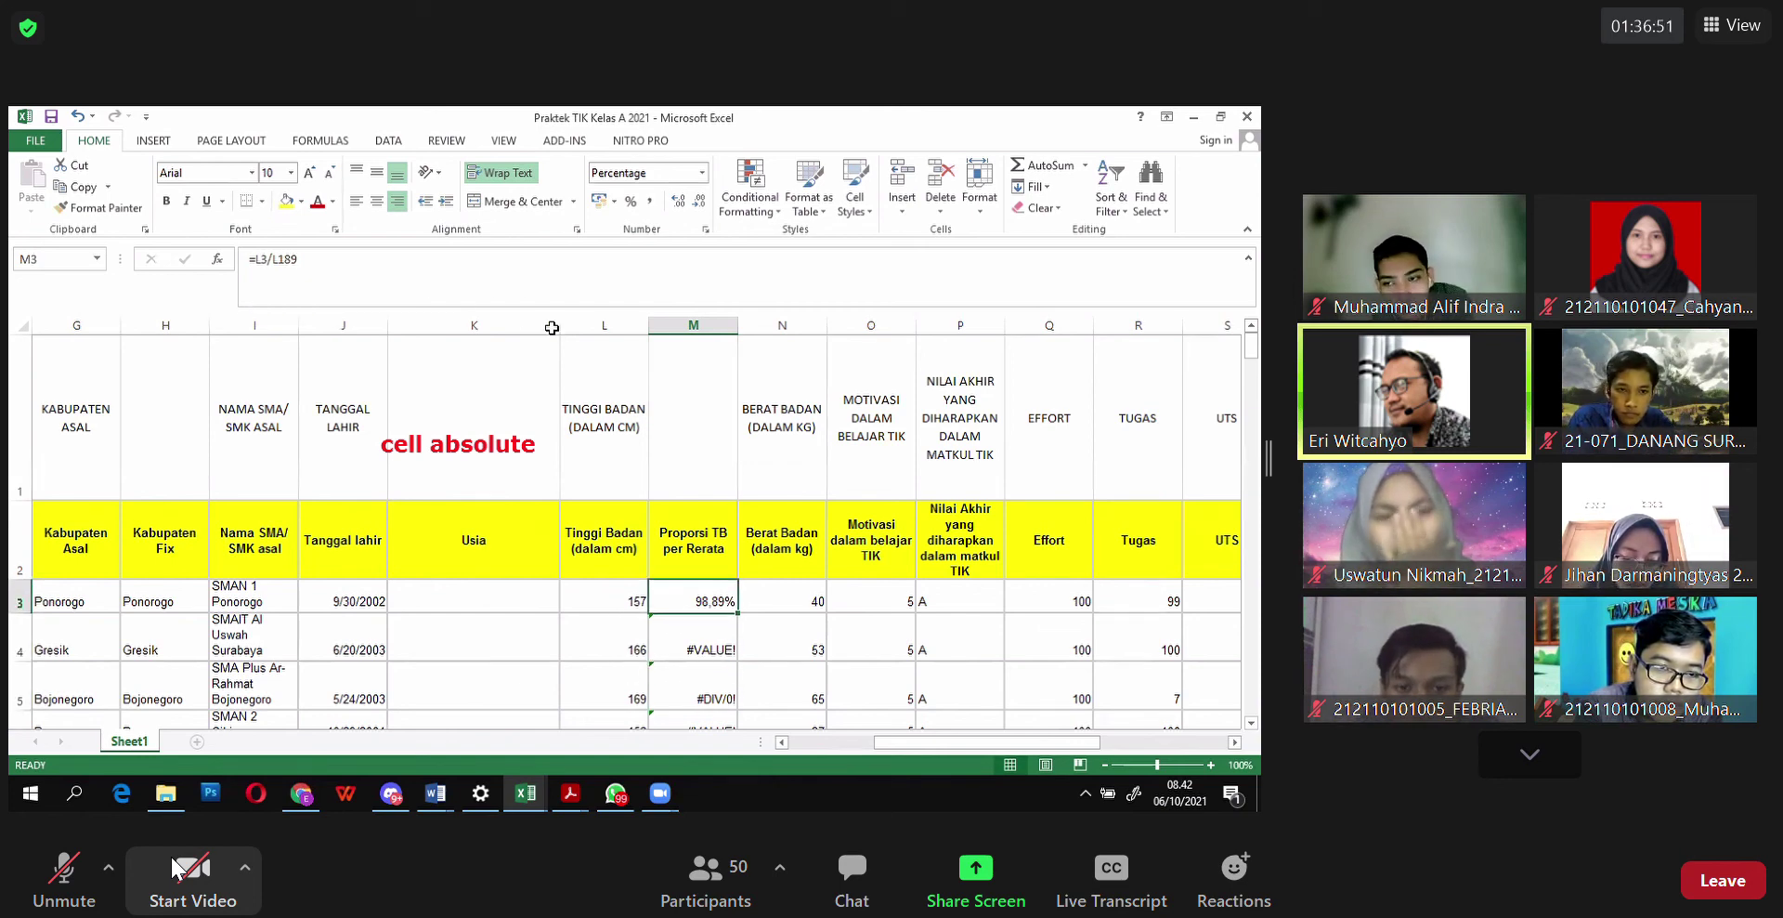
scroll(678, 520, "down", 20)
scroll(679, 519, "down", 20)
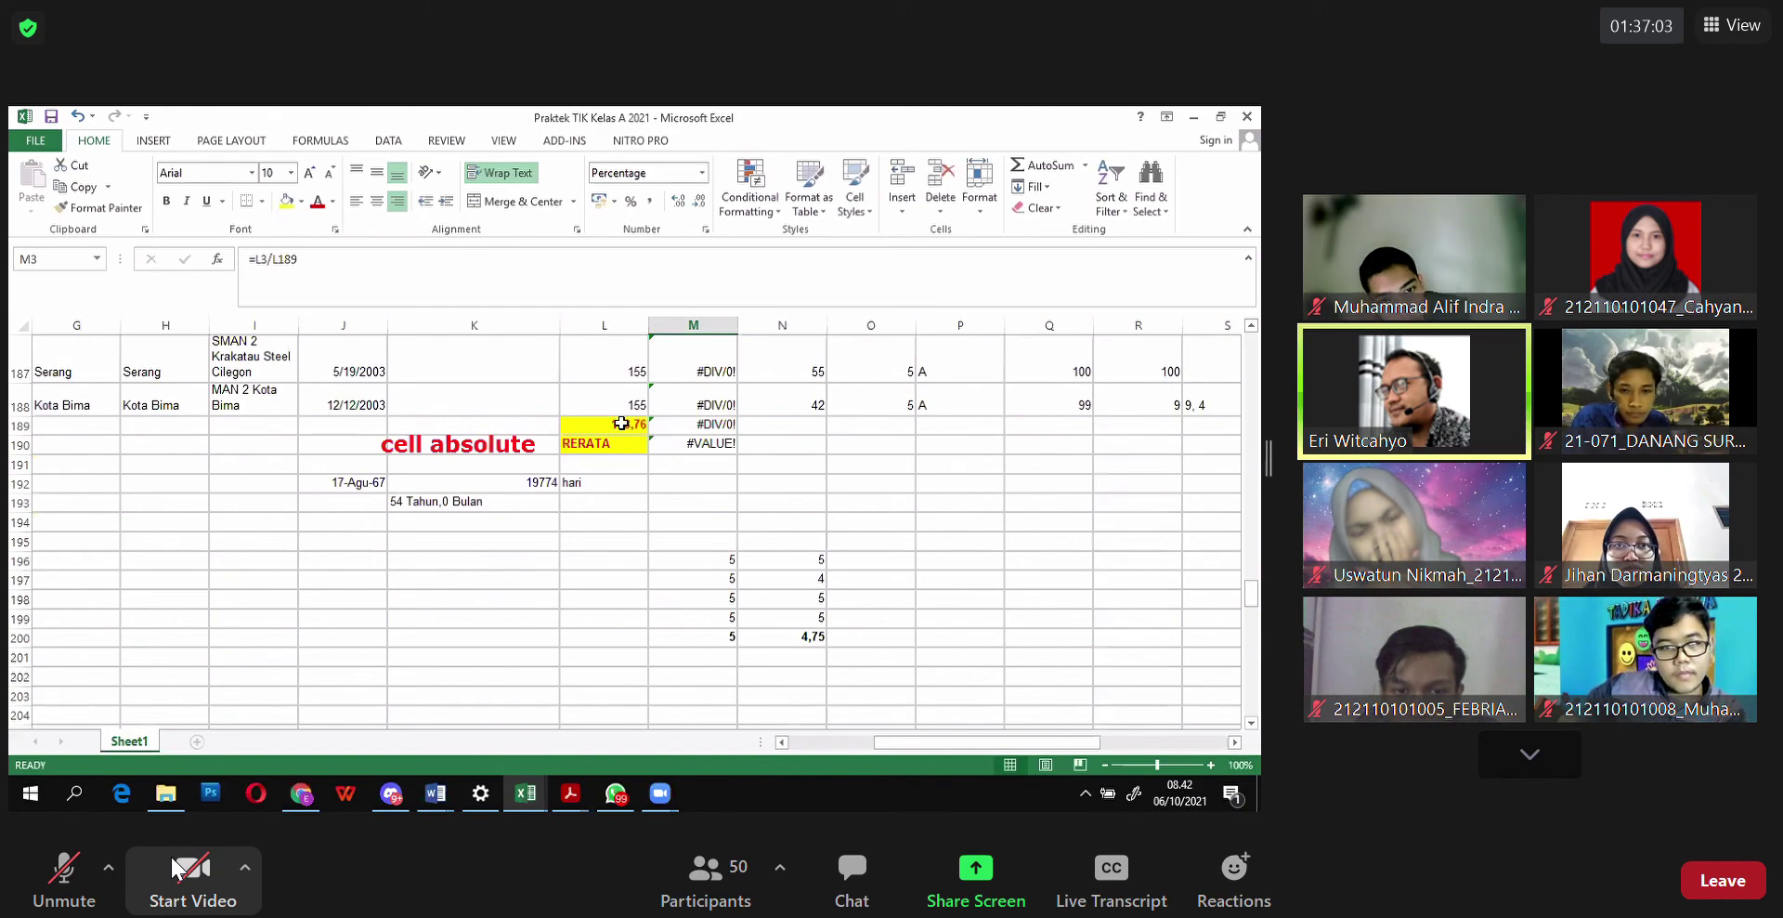
scroll(706, 502, "up", 20)
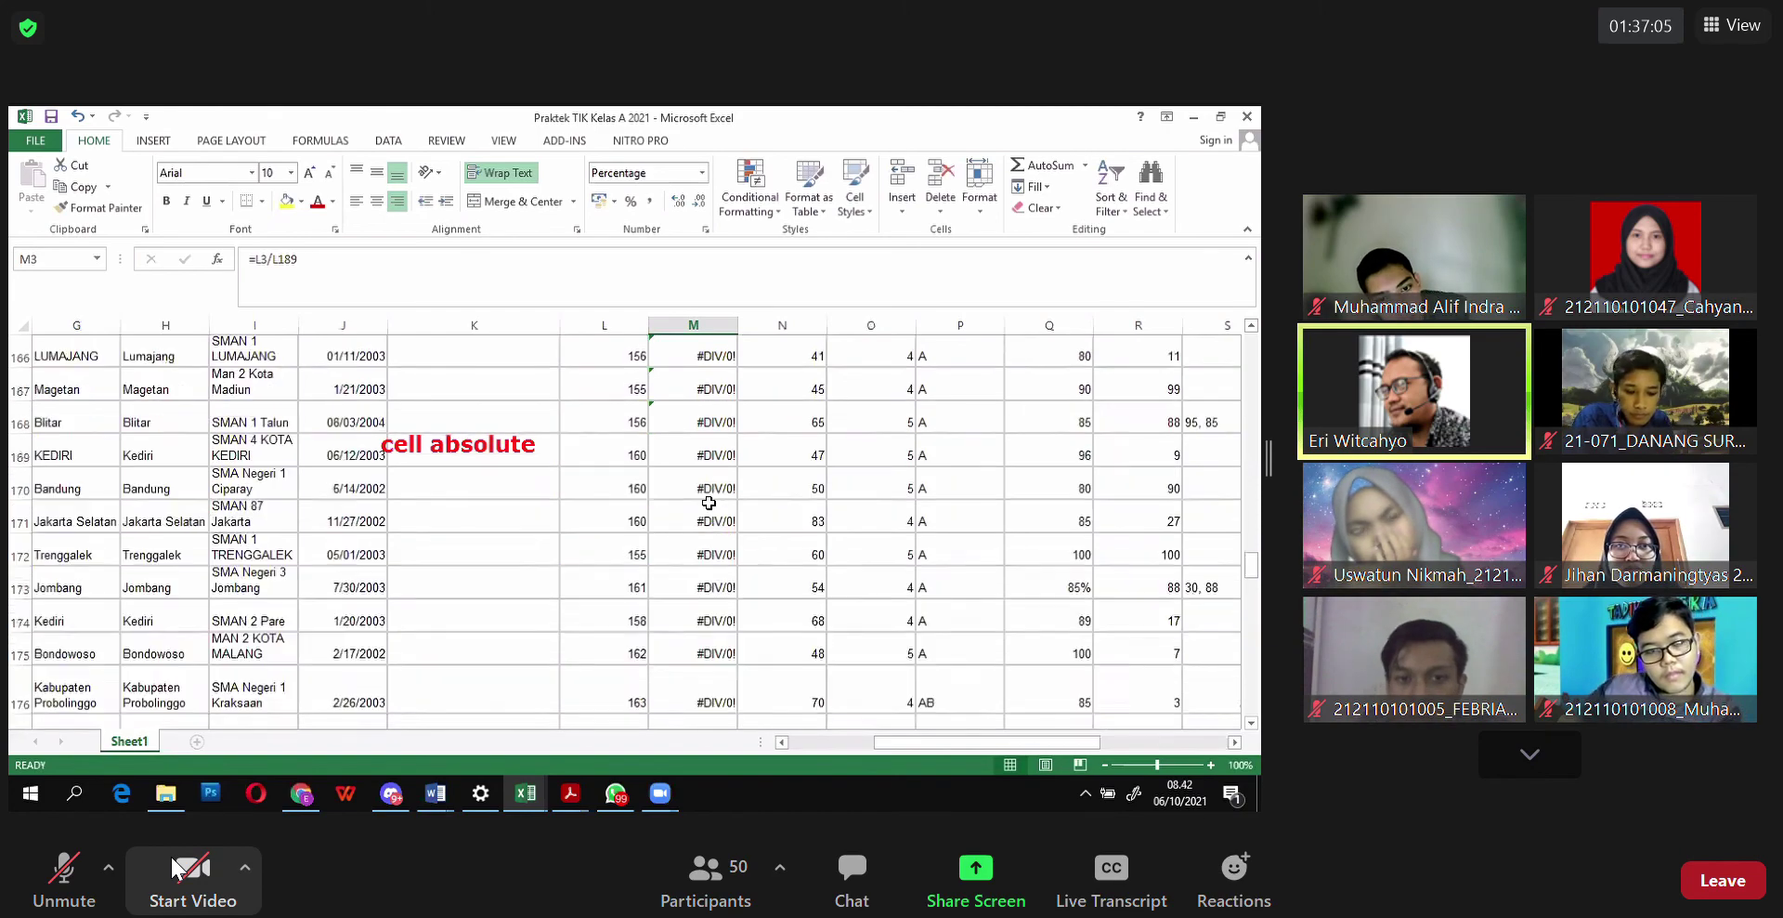
scroll(709, 502, "up", 20)
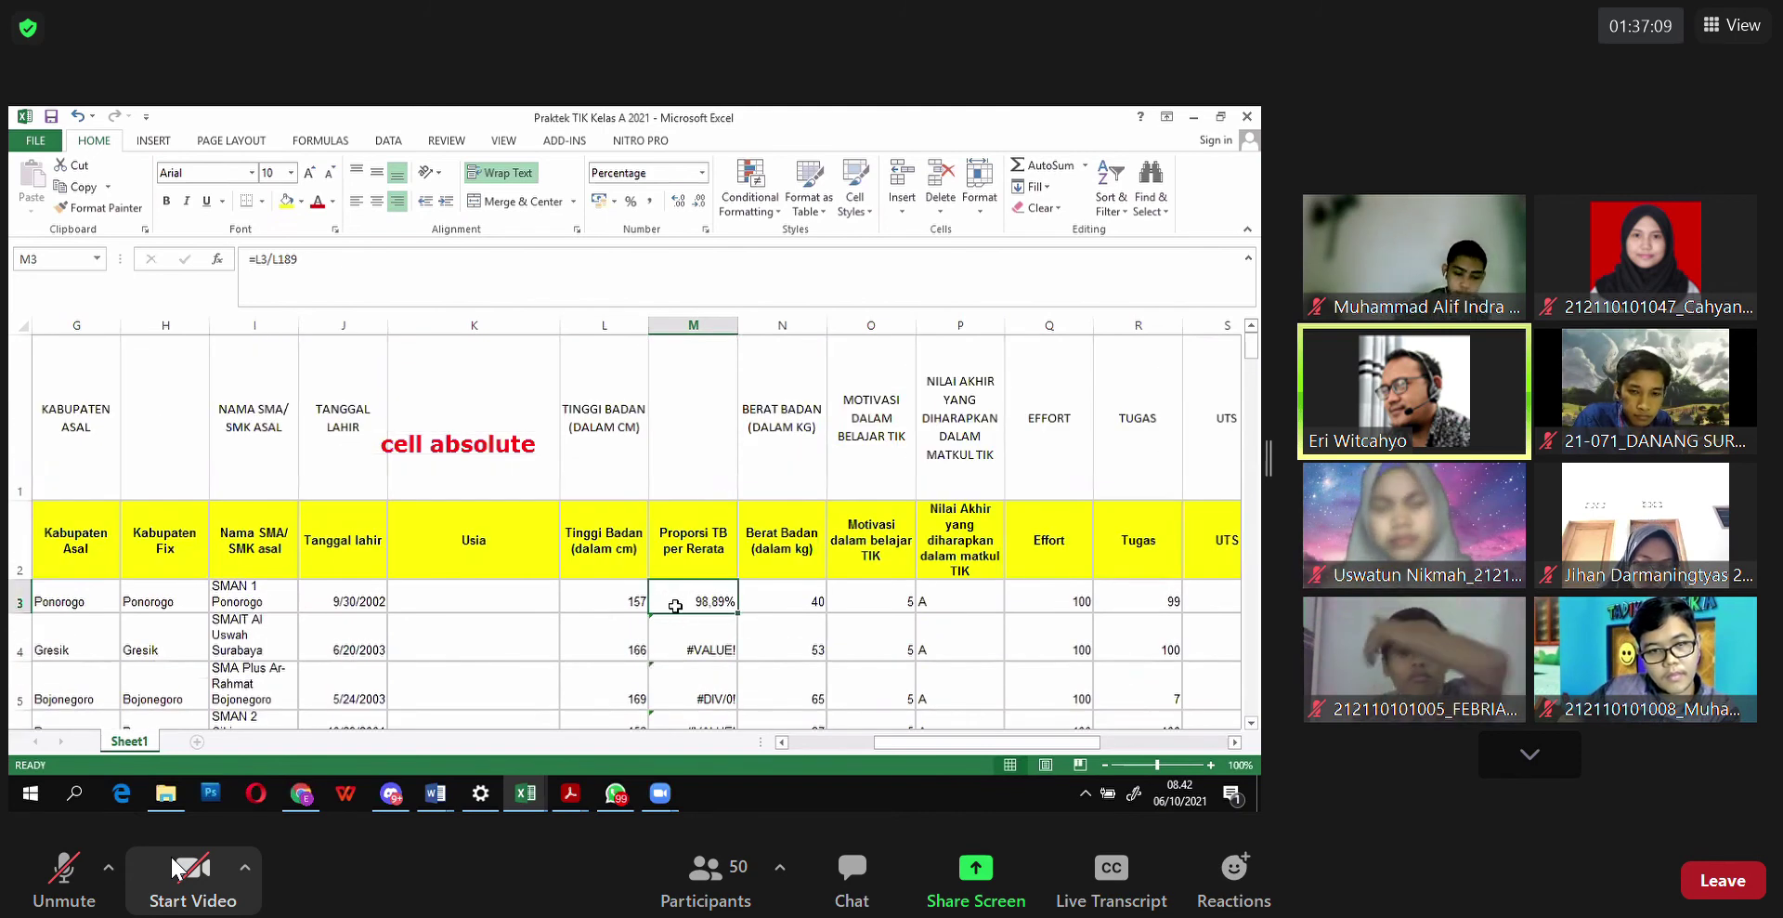
Step: Re-enter the proportion formula in M3 as =L3/$L$189, with an absolute reference to the average height
type("=")
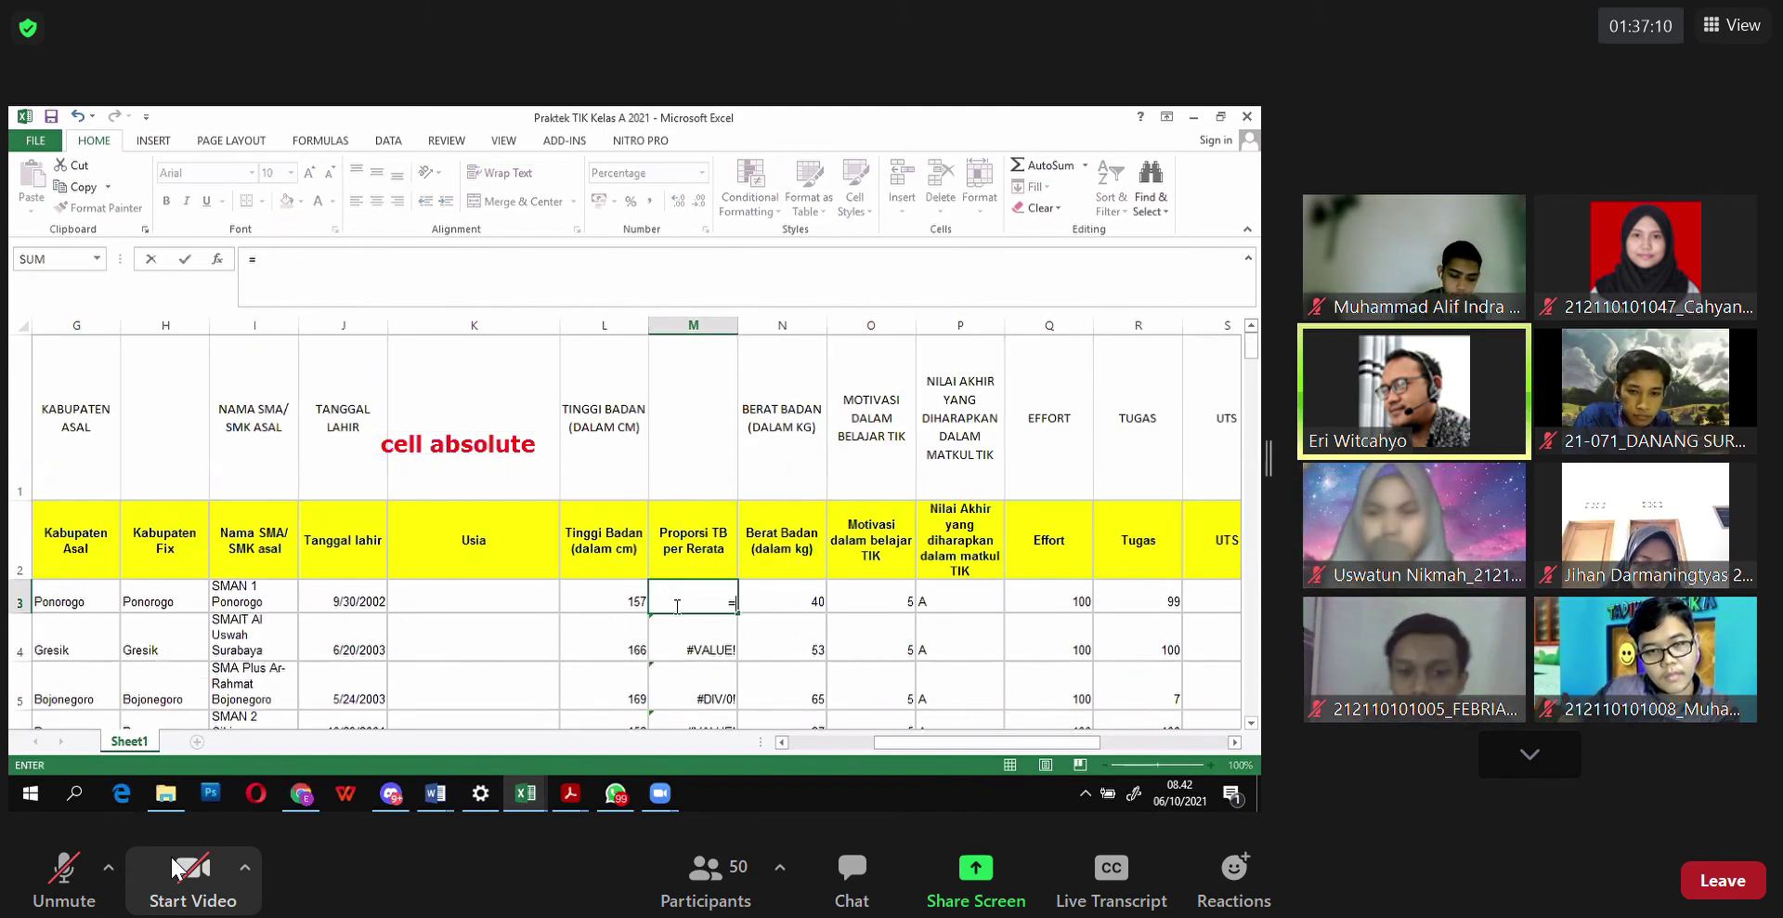
left_click(614, 605)
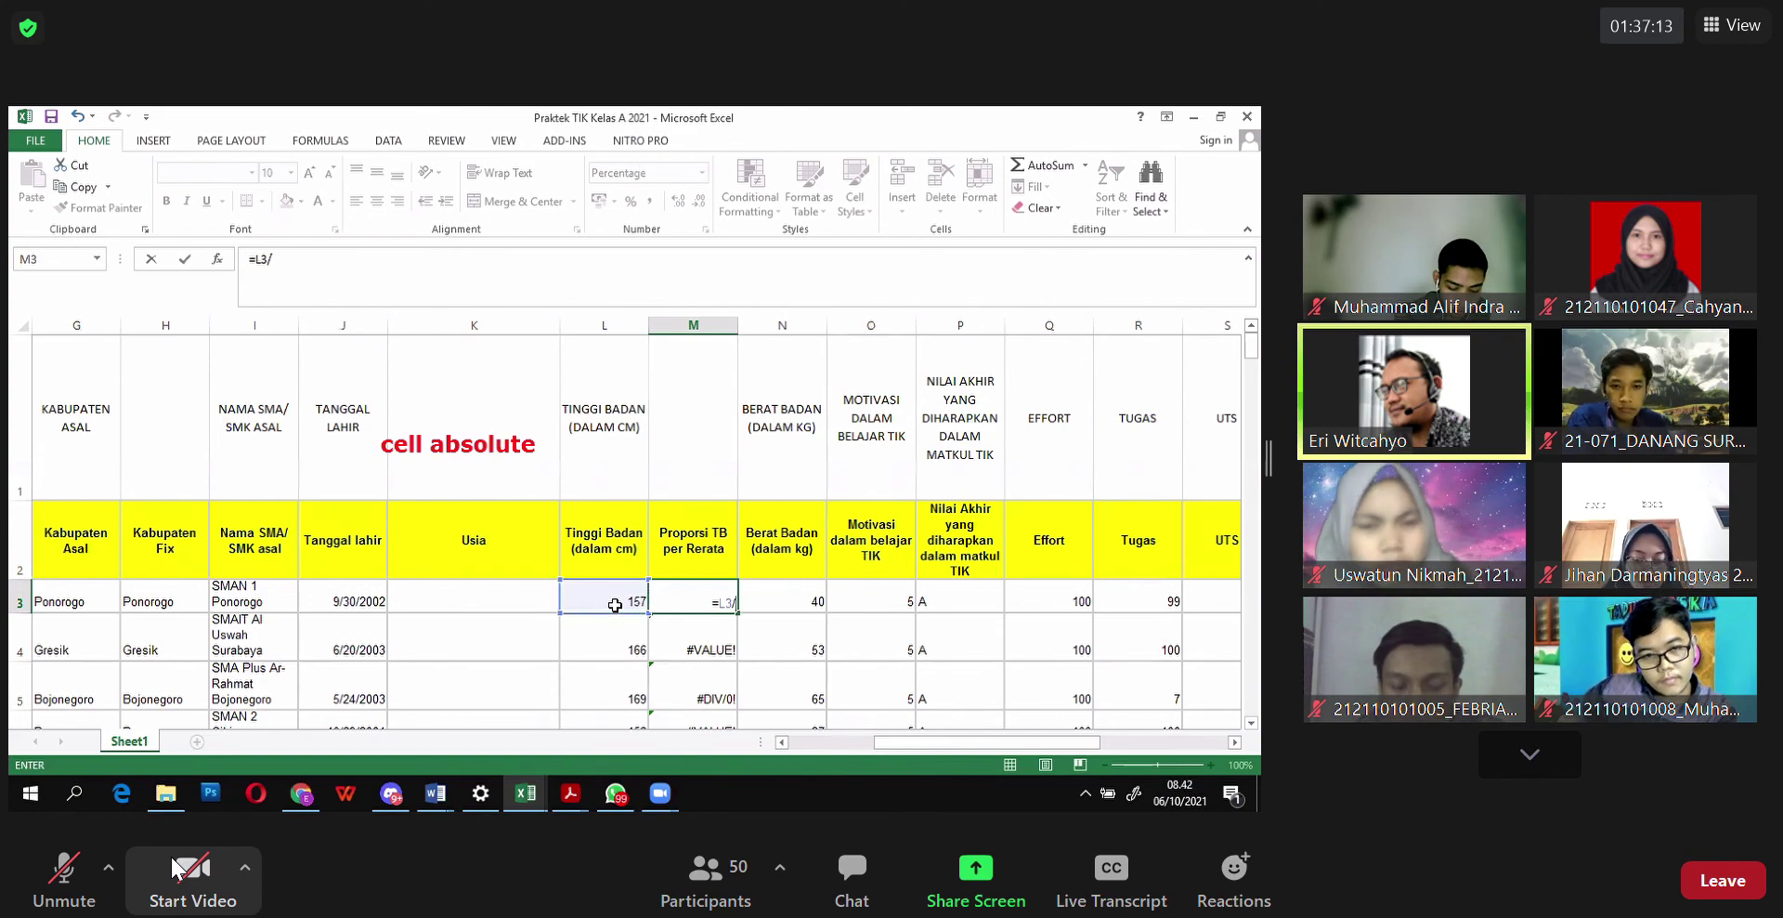
type("/")
scroll(650, 594, "down", 20)
scroll(692, 585, "down", 20)
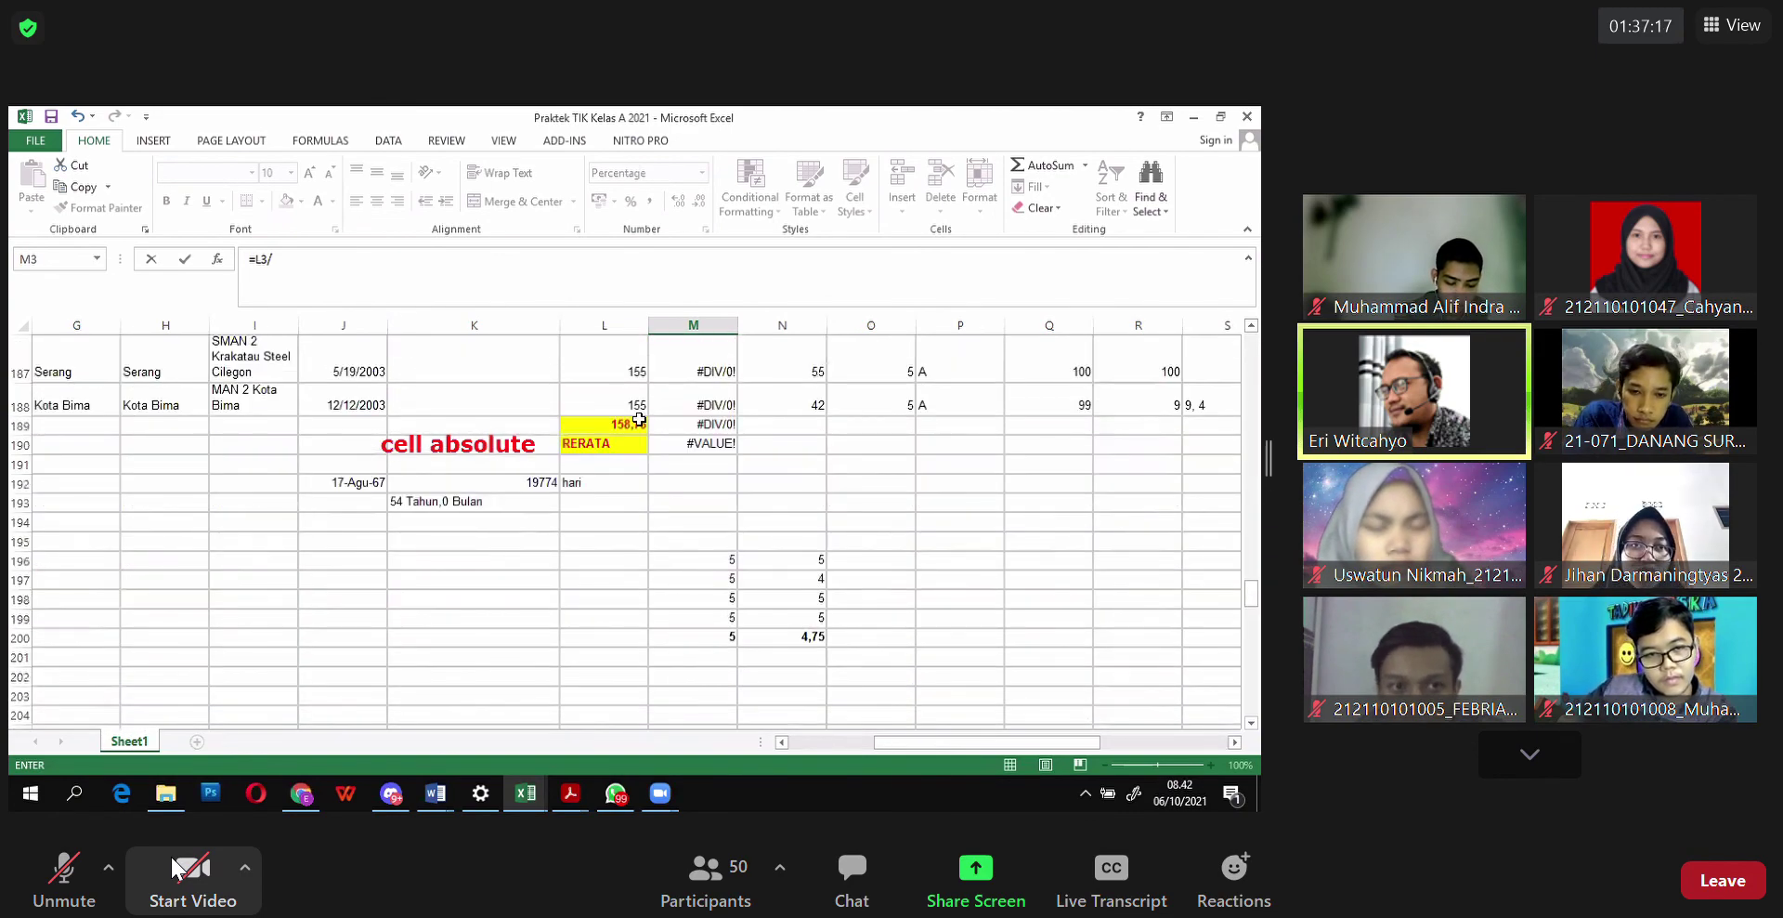
left_click(638, 424)
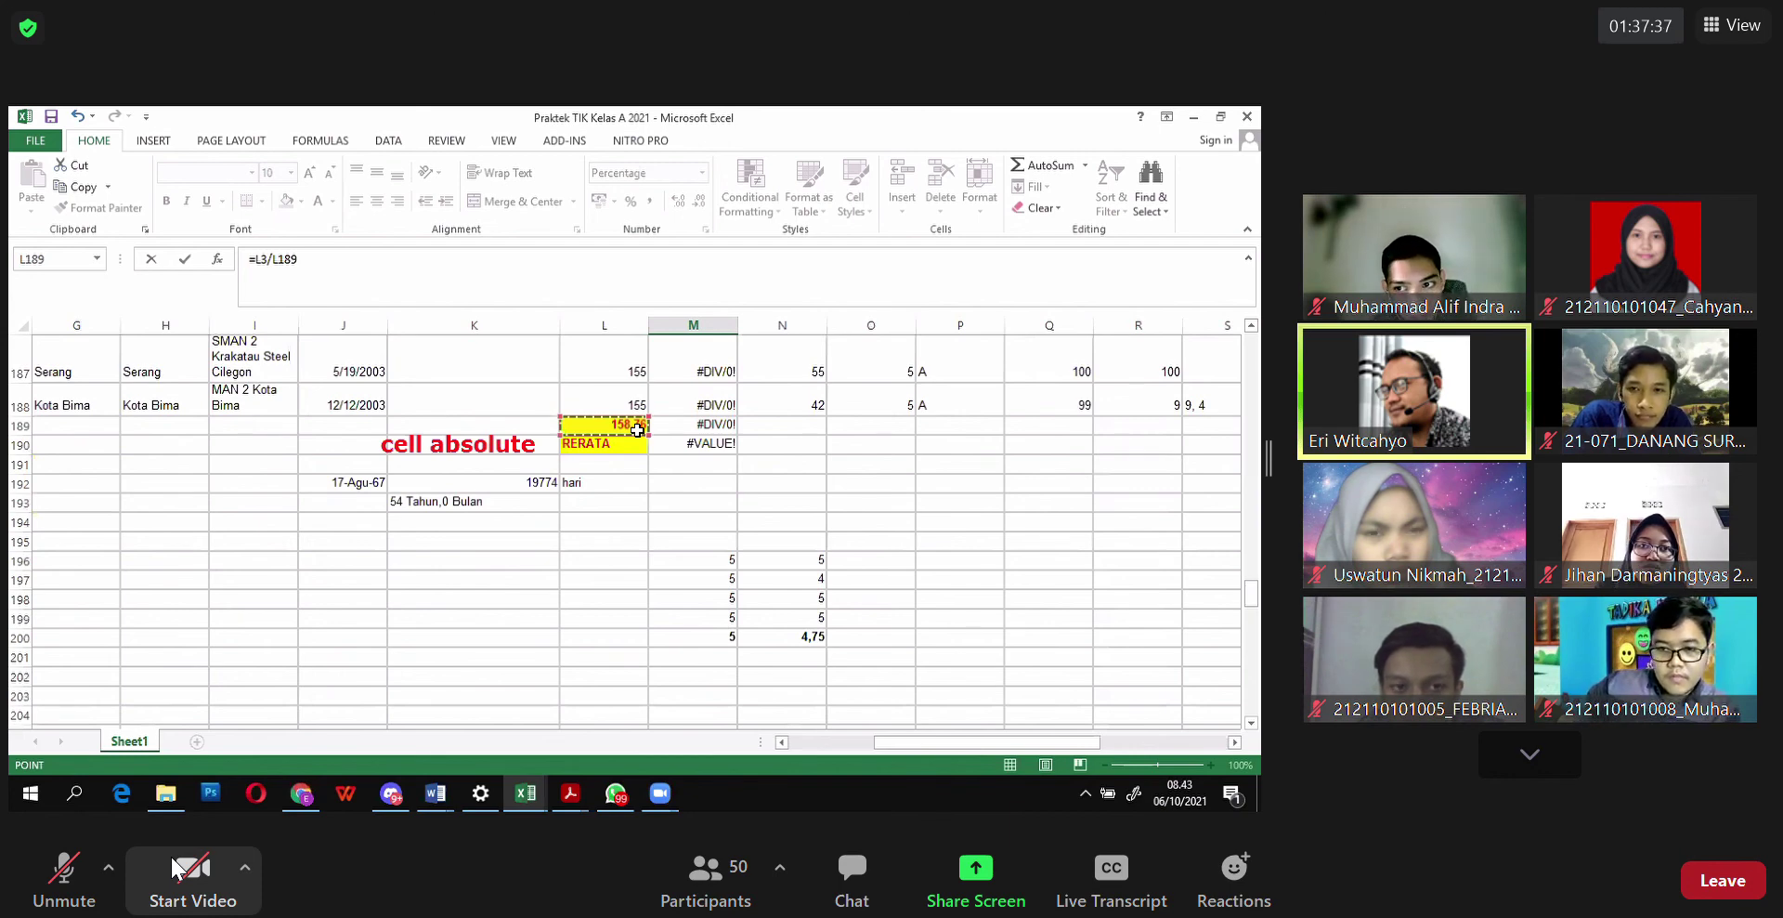
key("F4")
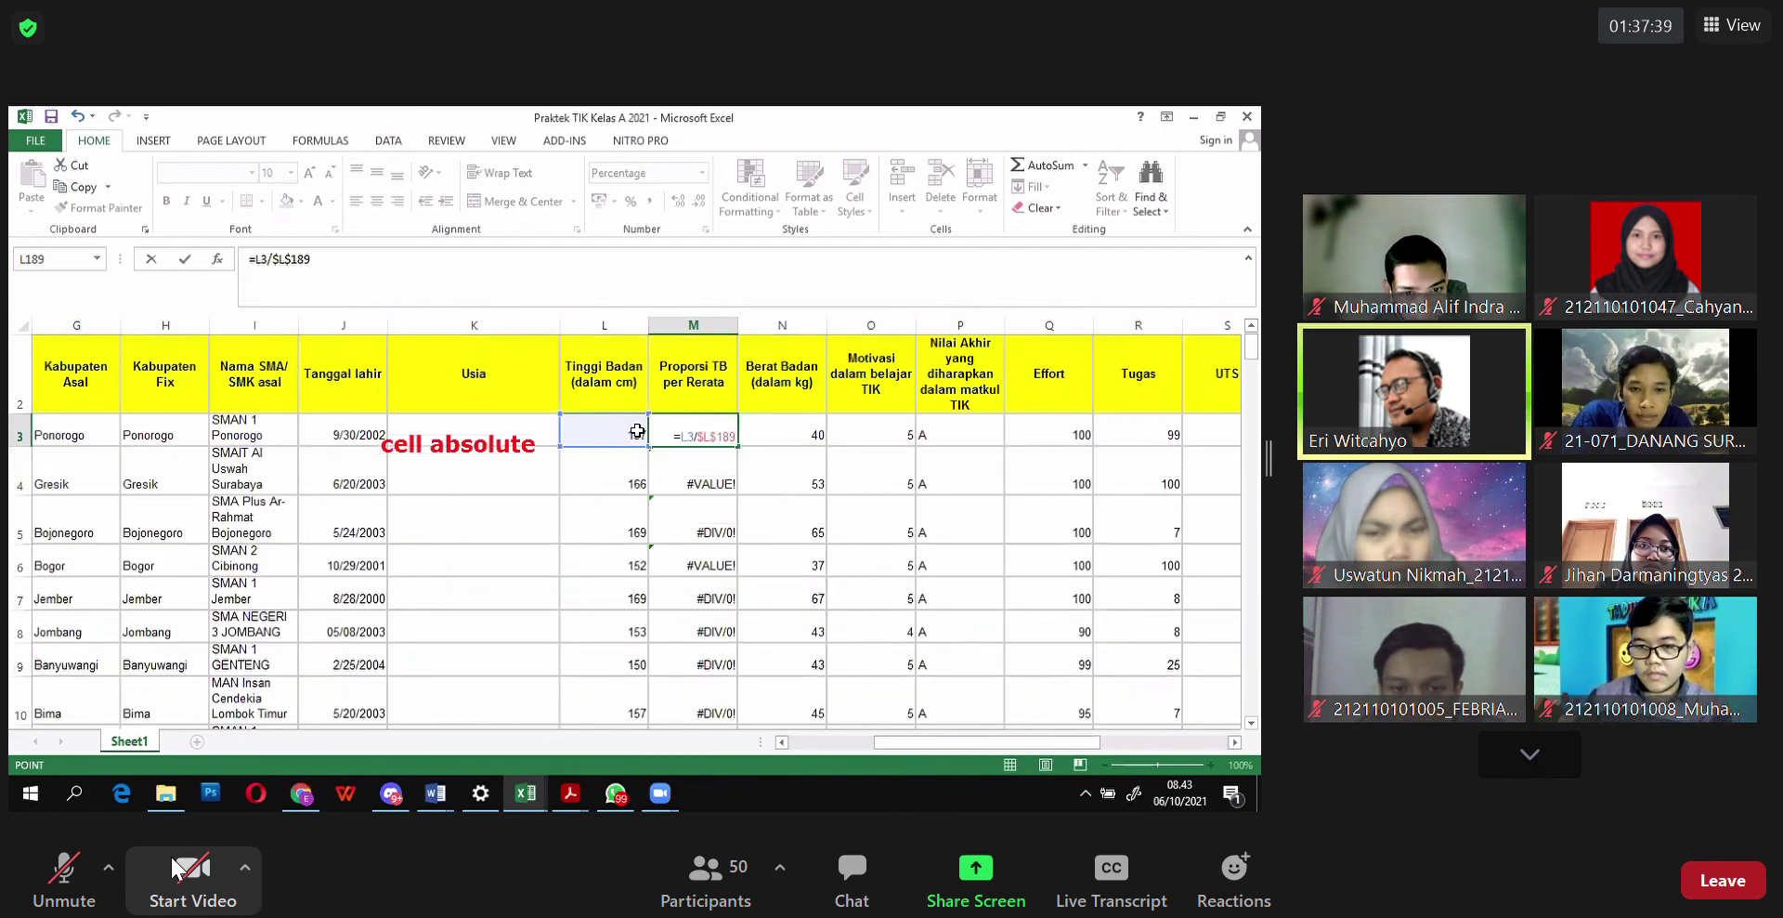
key("F4")
key("F4")
key("F4")
key("F4")
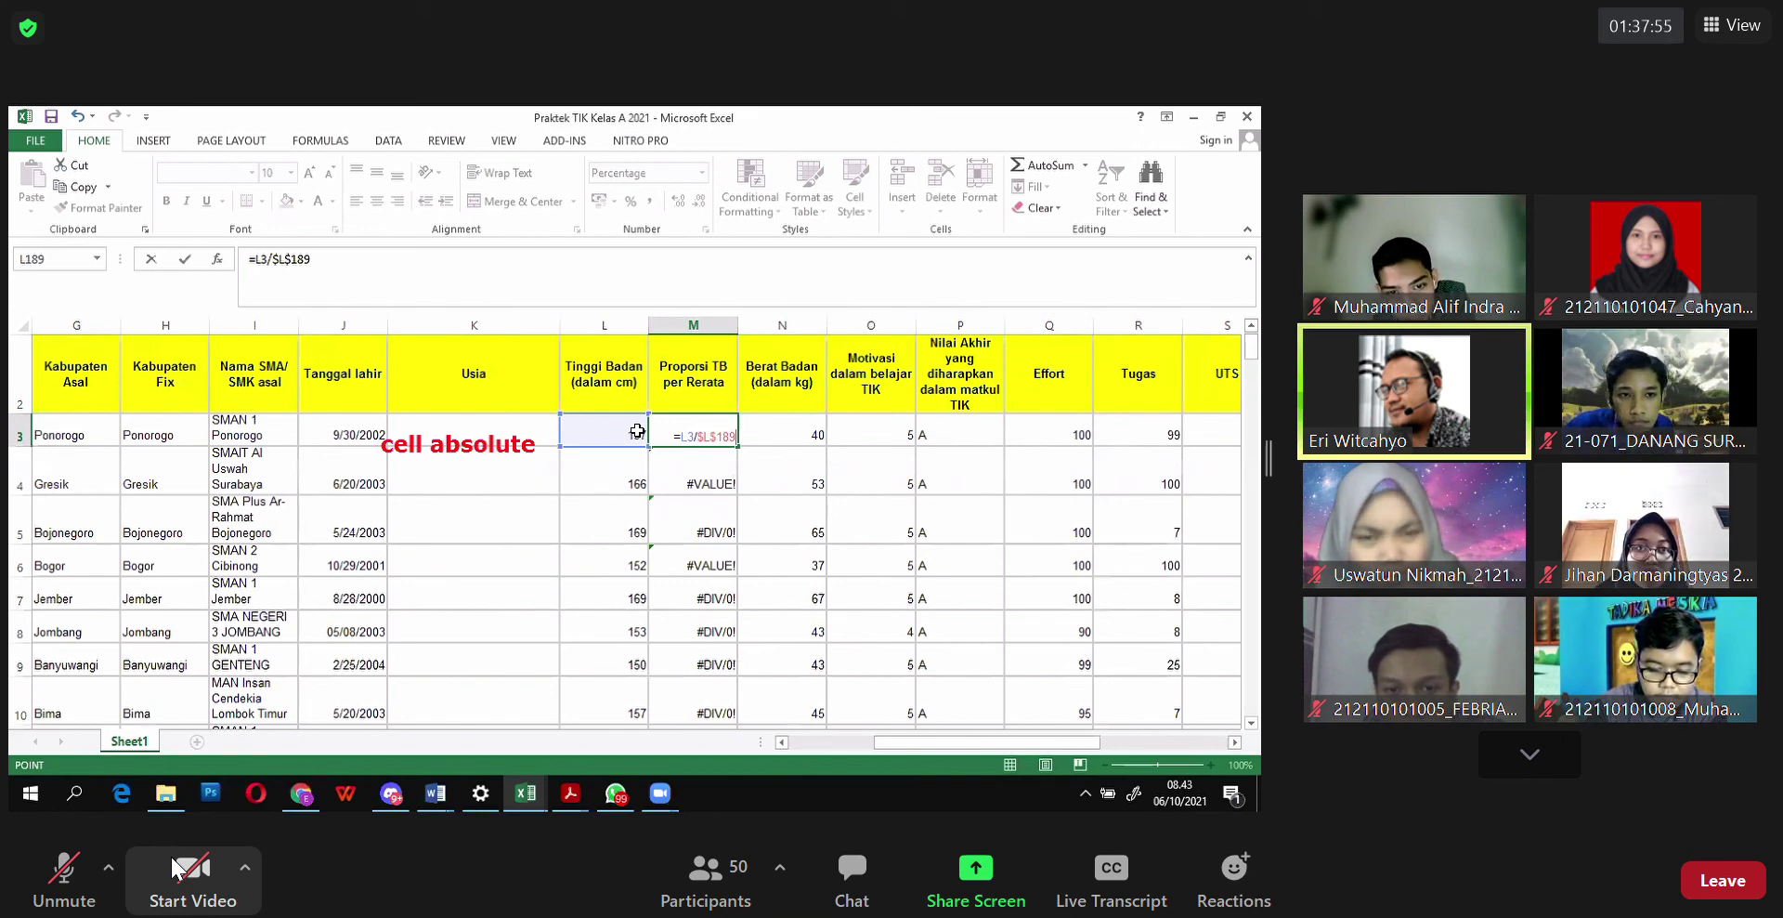
key("Return")
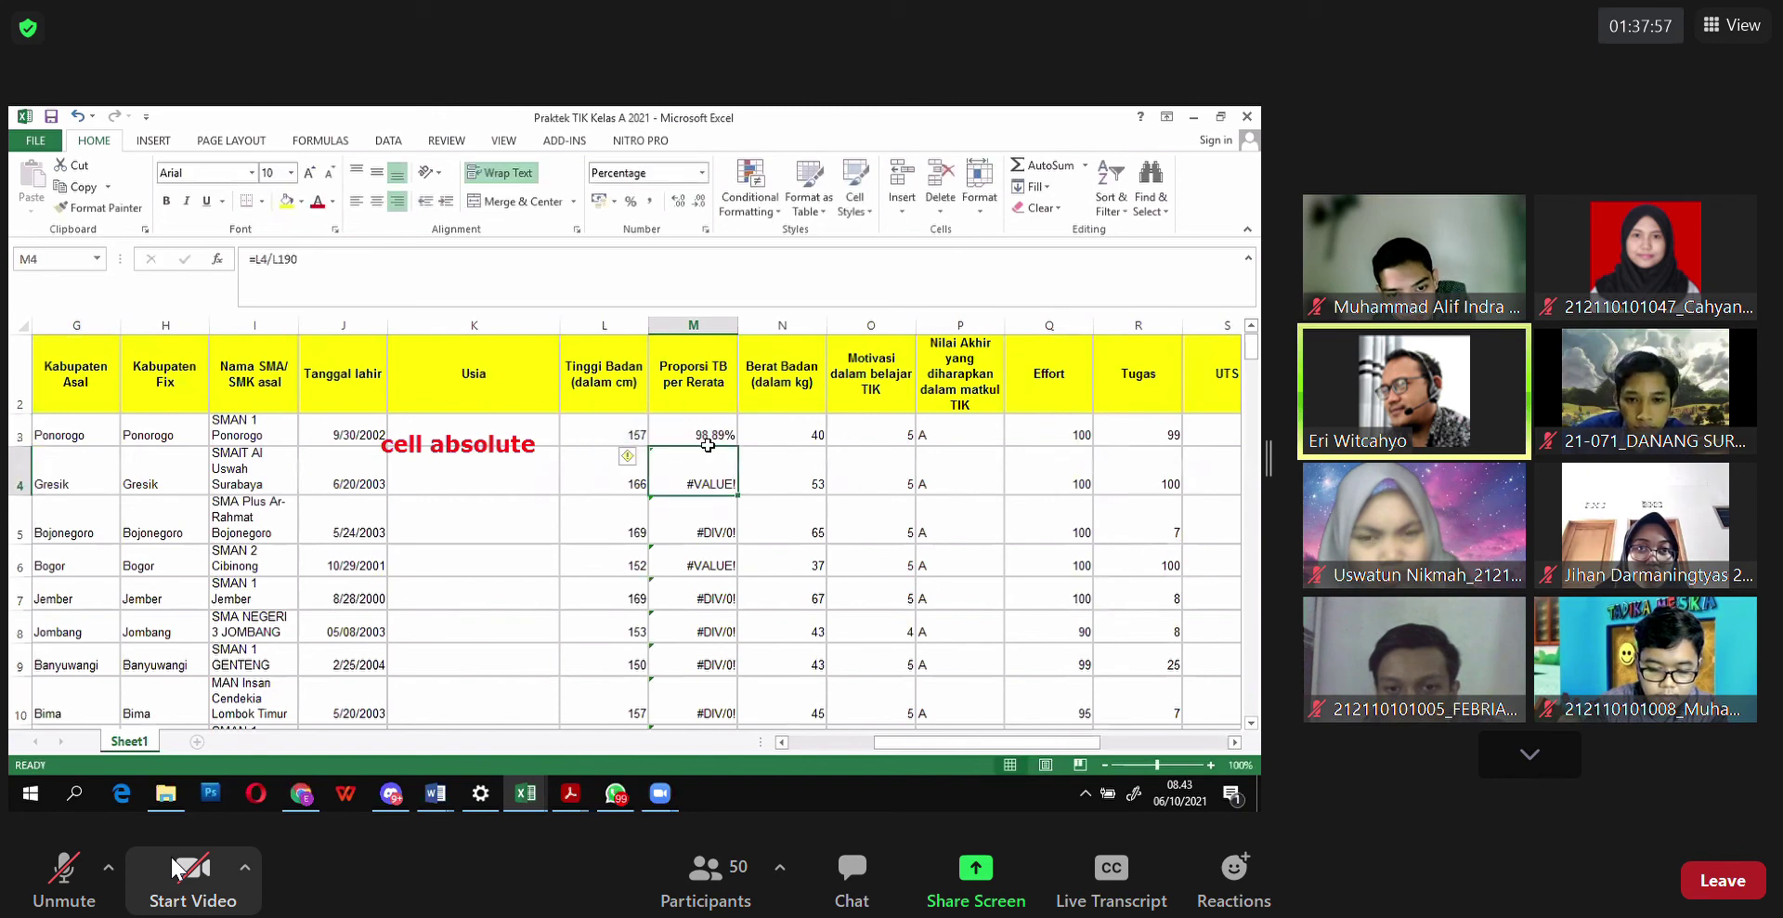
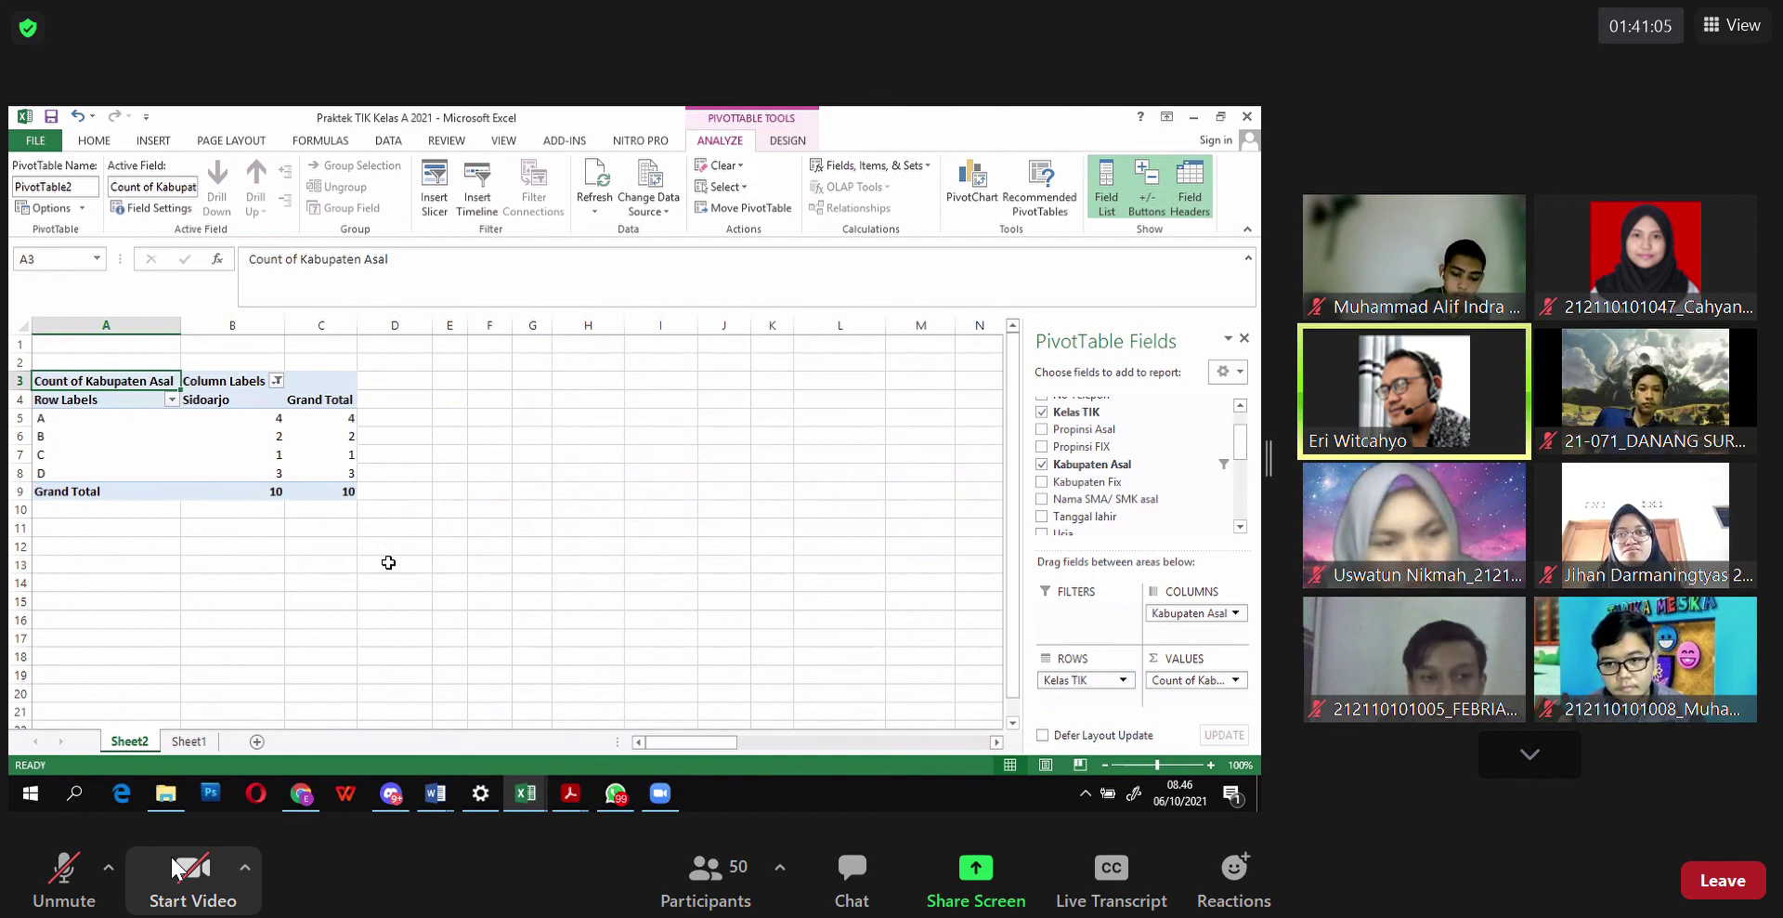
left_click(172, 400)
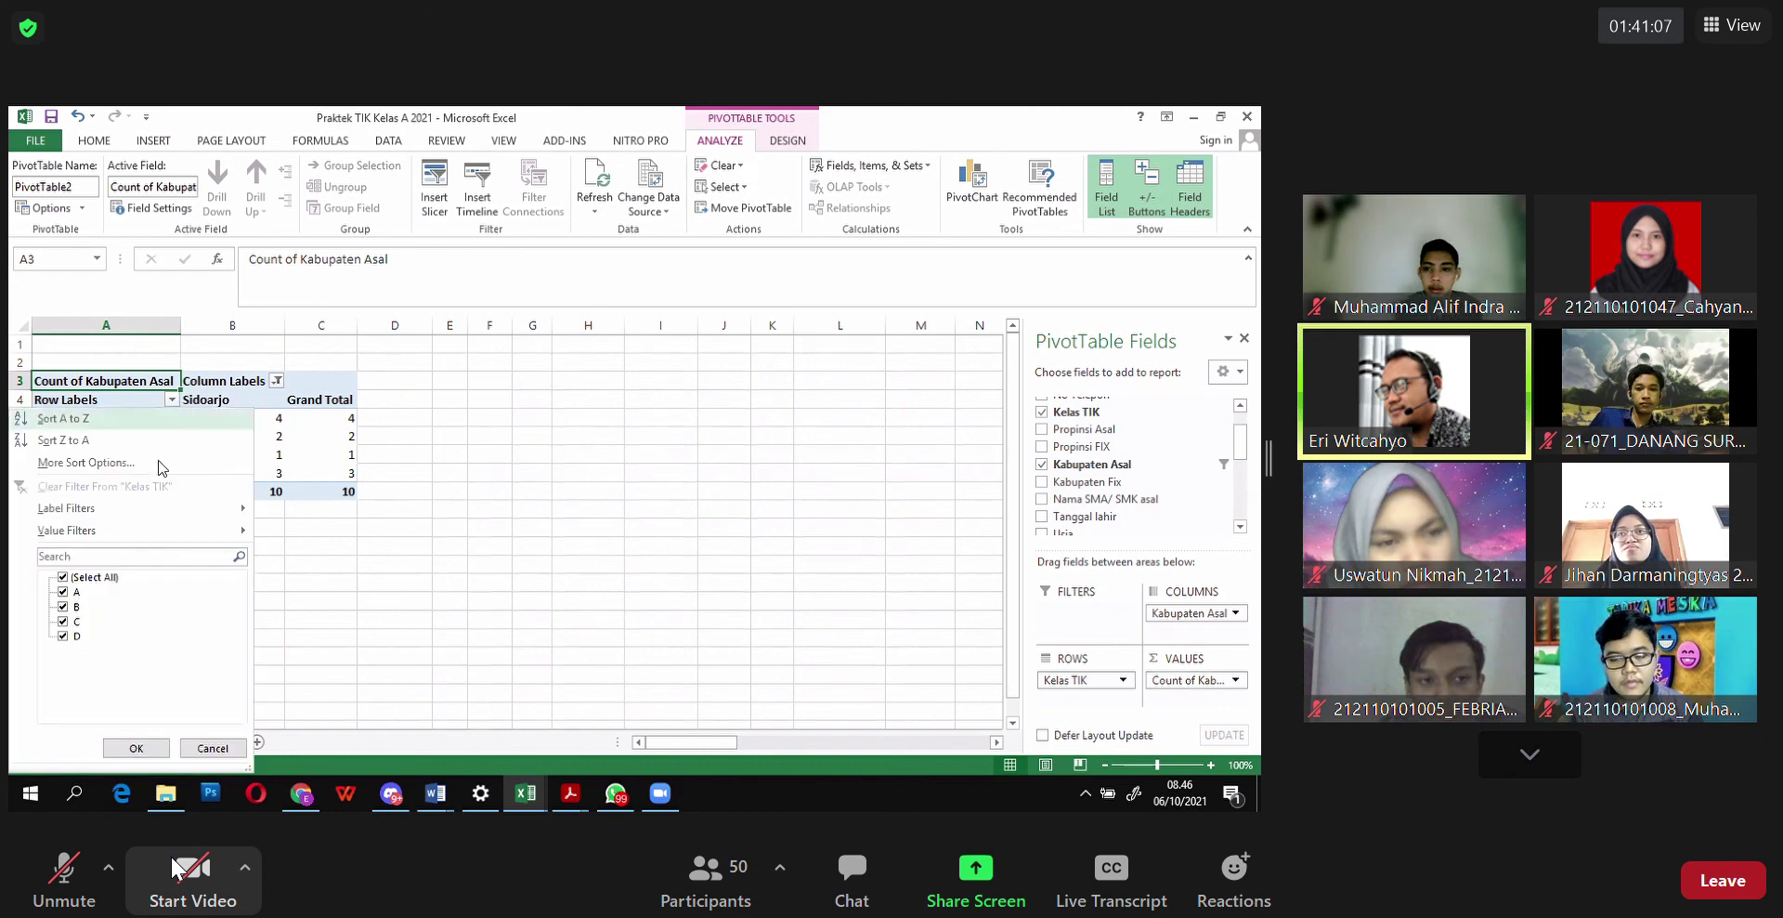
mouse_move(140, 530)
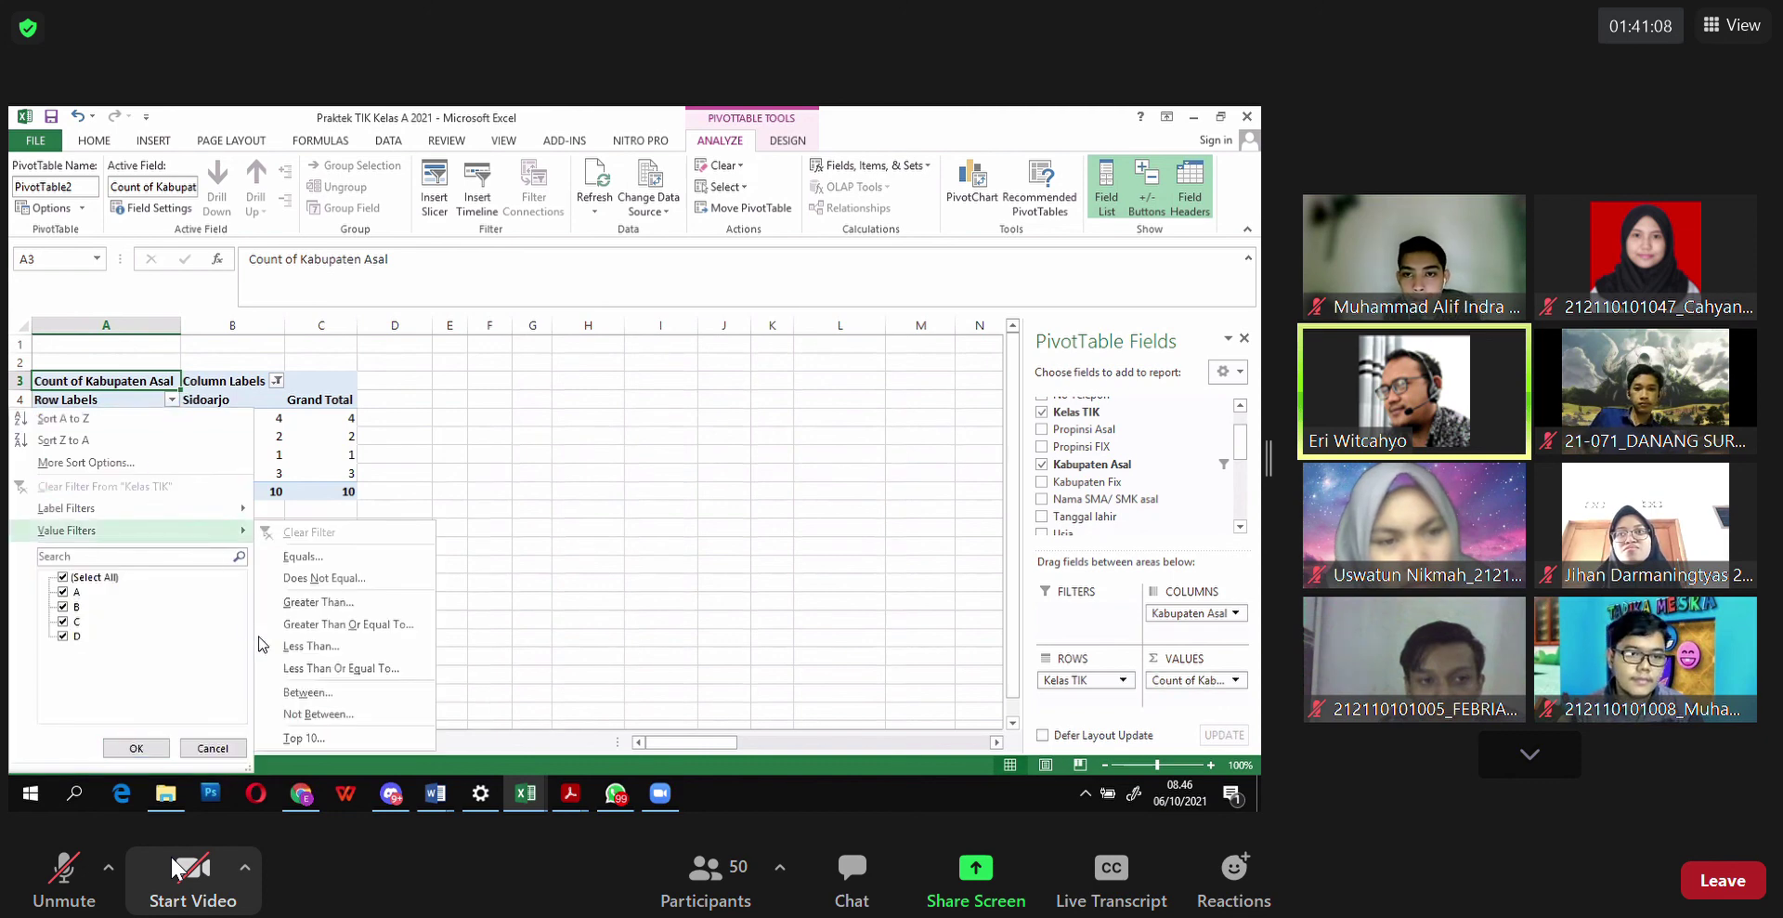
left_click(285, 370)
Step: Add Jember to the pivot table's Kabupaten Asal column filter alongside Sidoarjo
left_click(277, 381)
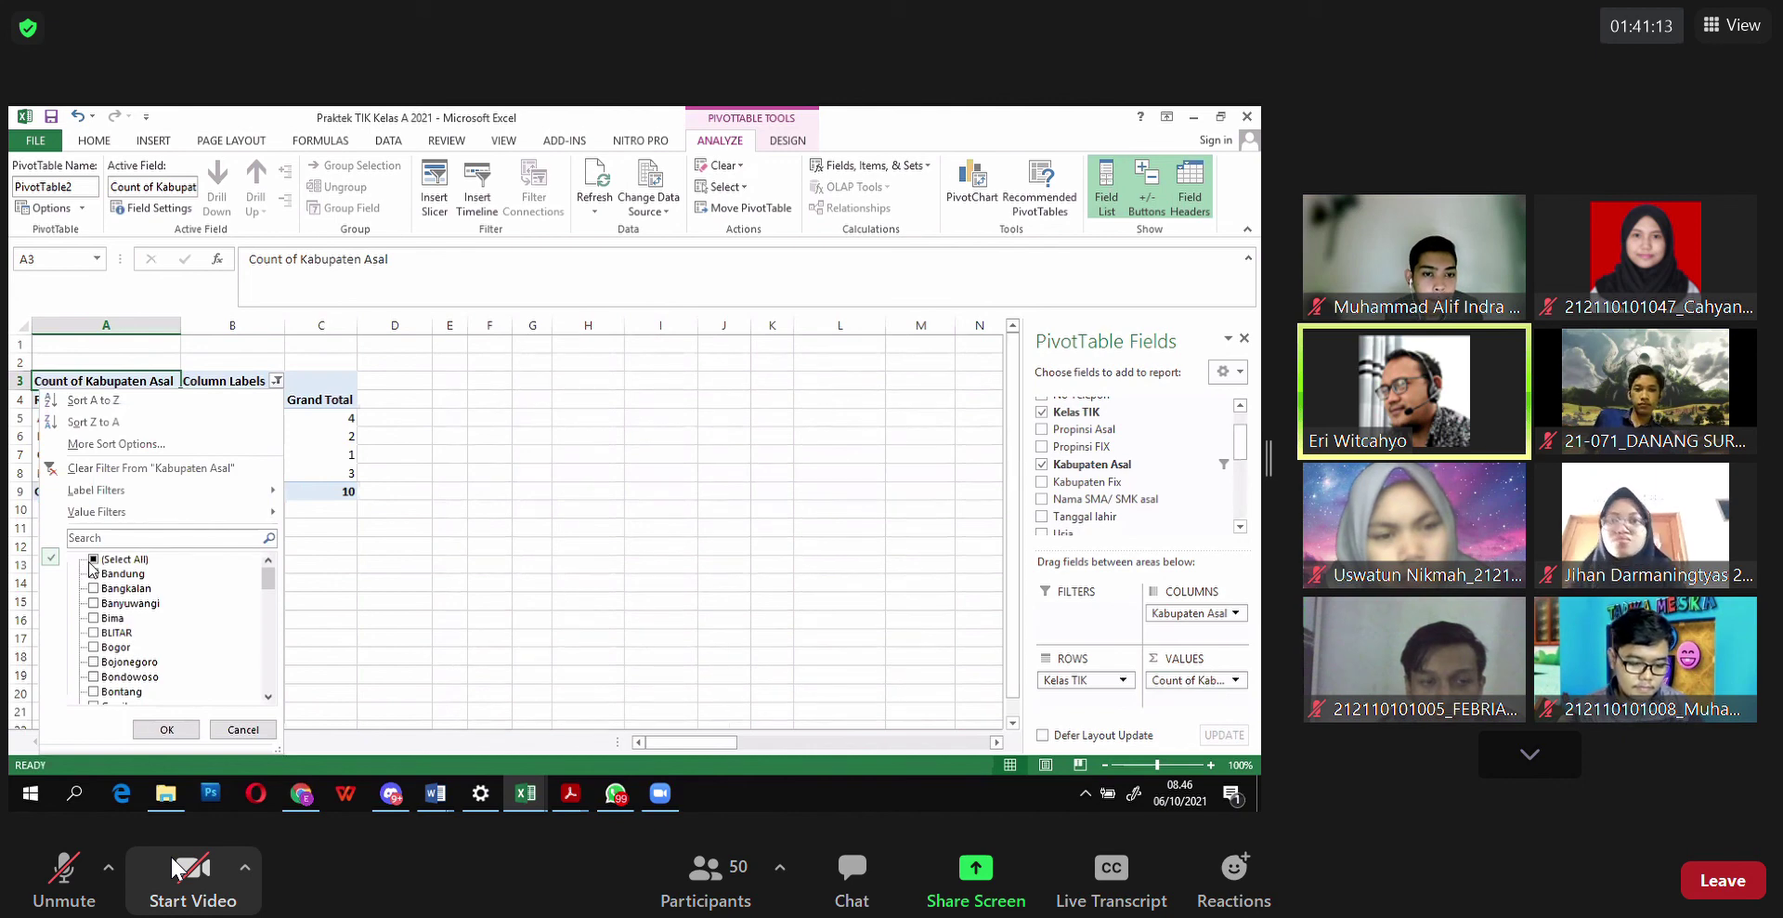
mouse_move(269, 587)
left_mouse_down()
mouse_move(280, 679)
mouse_move(272, 588)
left_mouse_up()
left_click(94, 603)
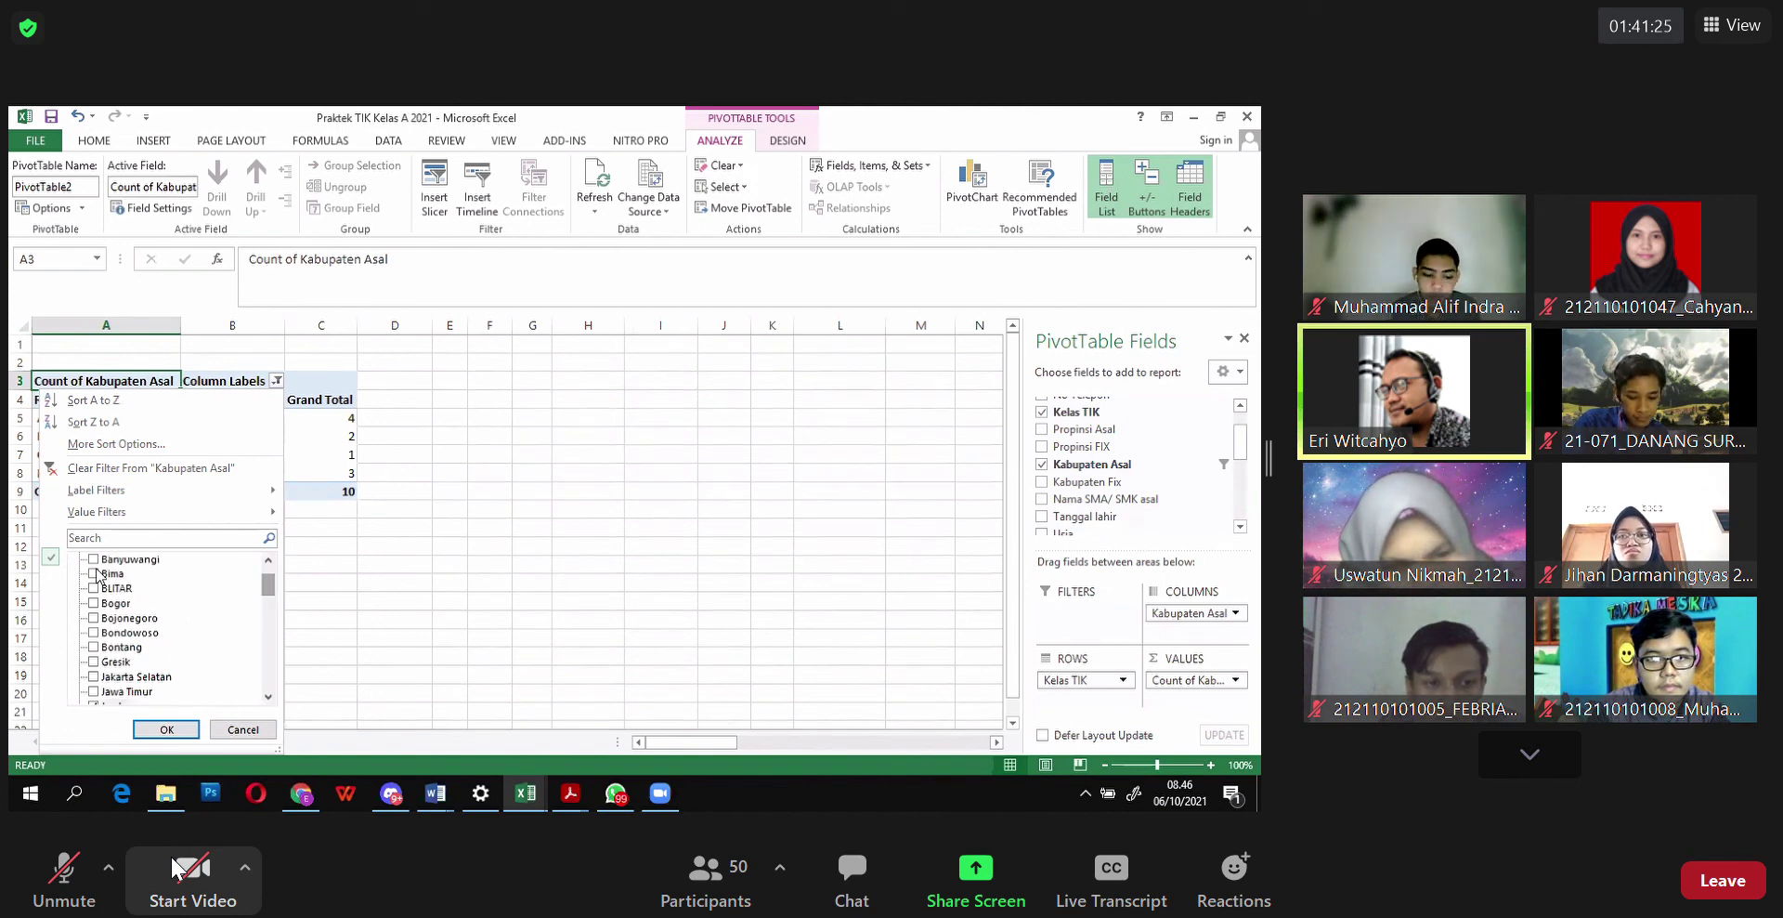
left_click(96, 573)
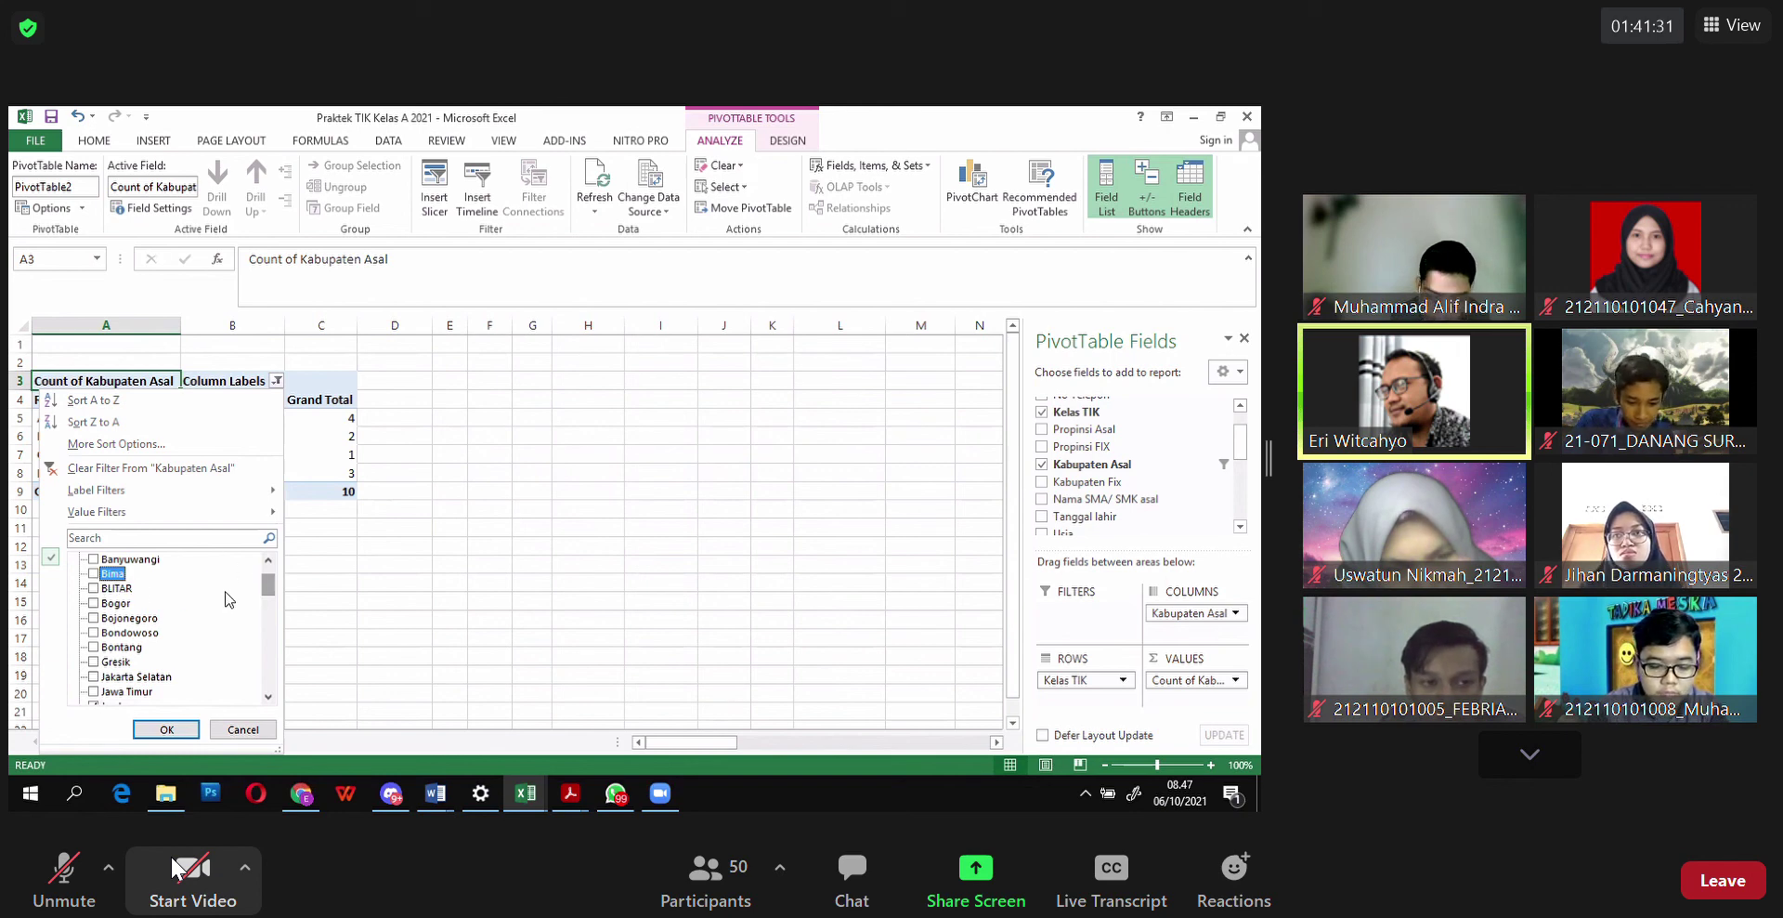
left_click_drag(275, 591, 277, 580)
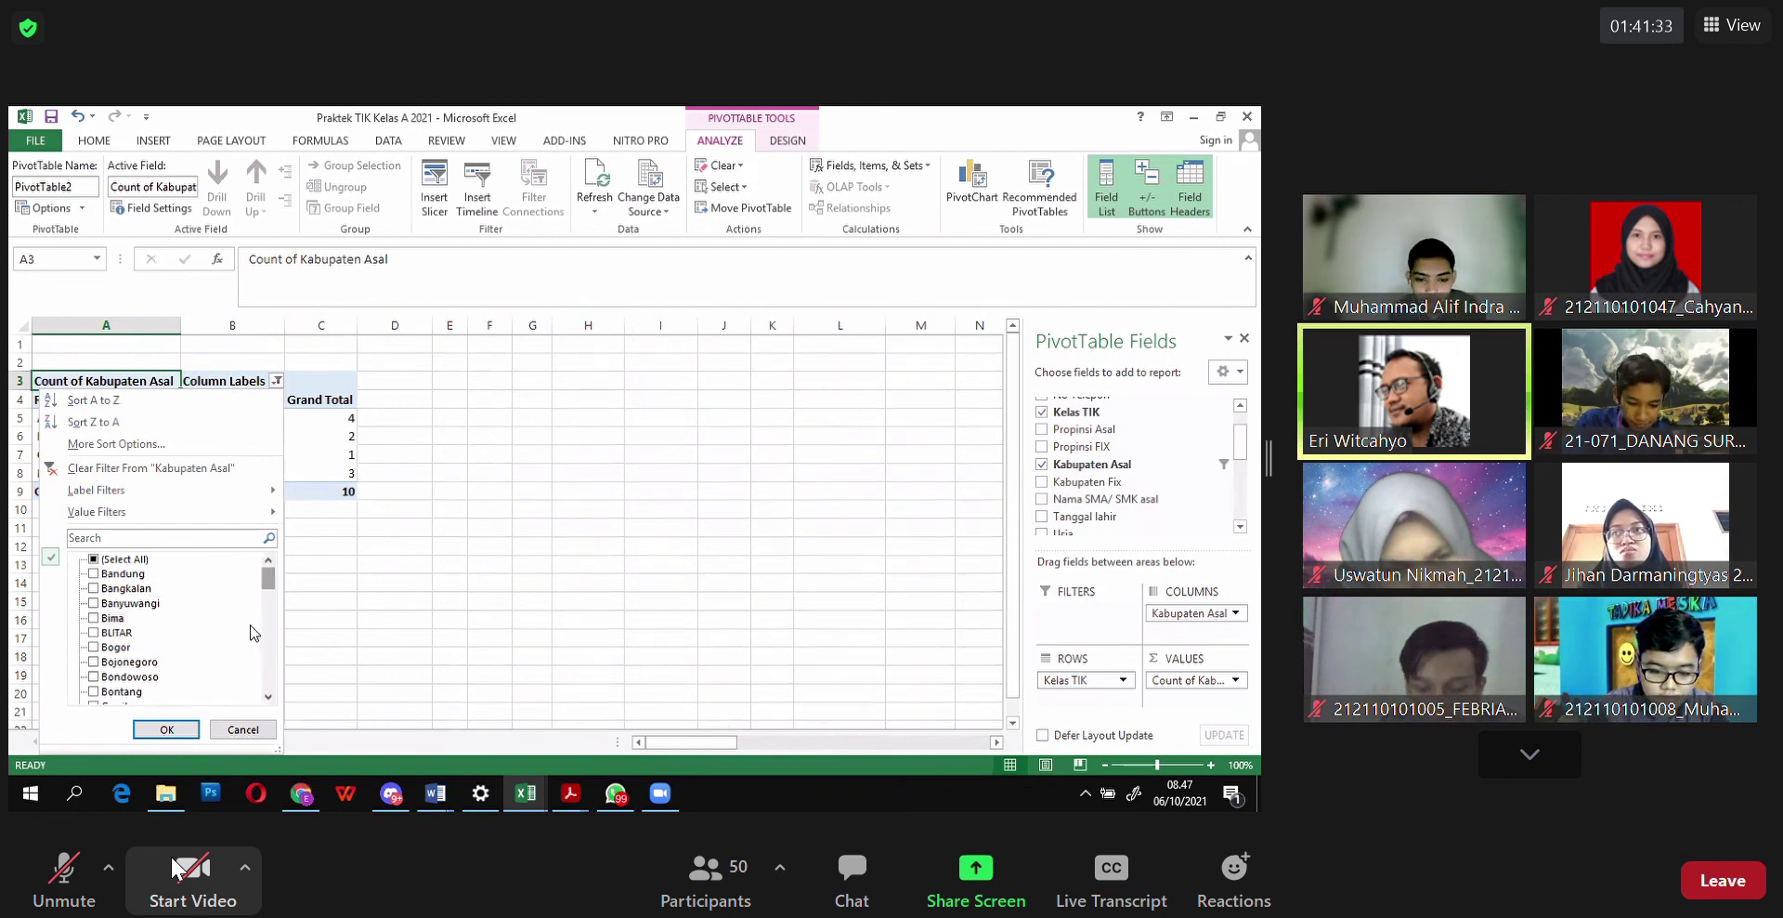
left_click(181, 729)
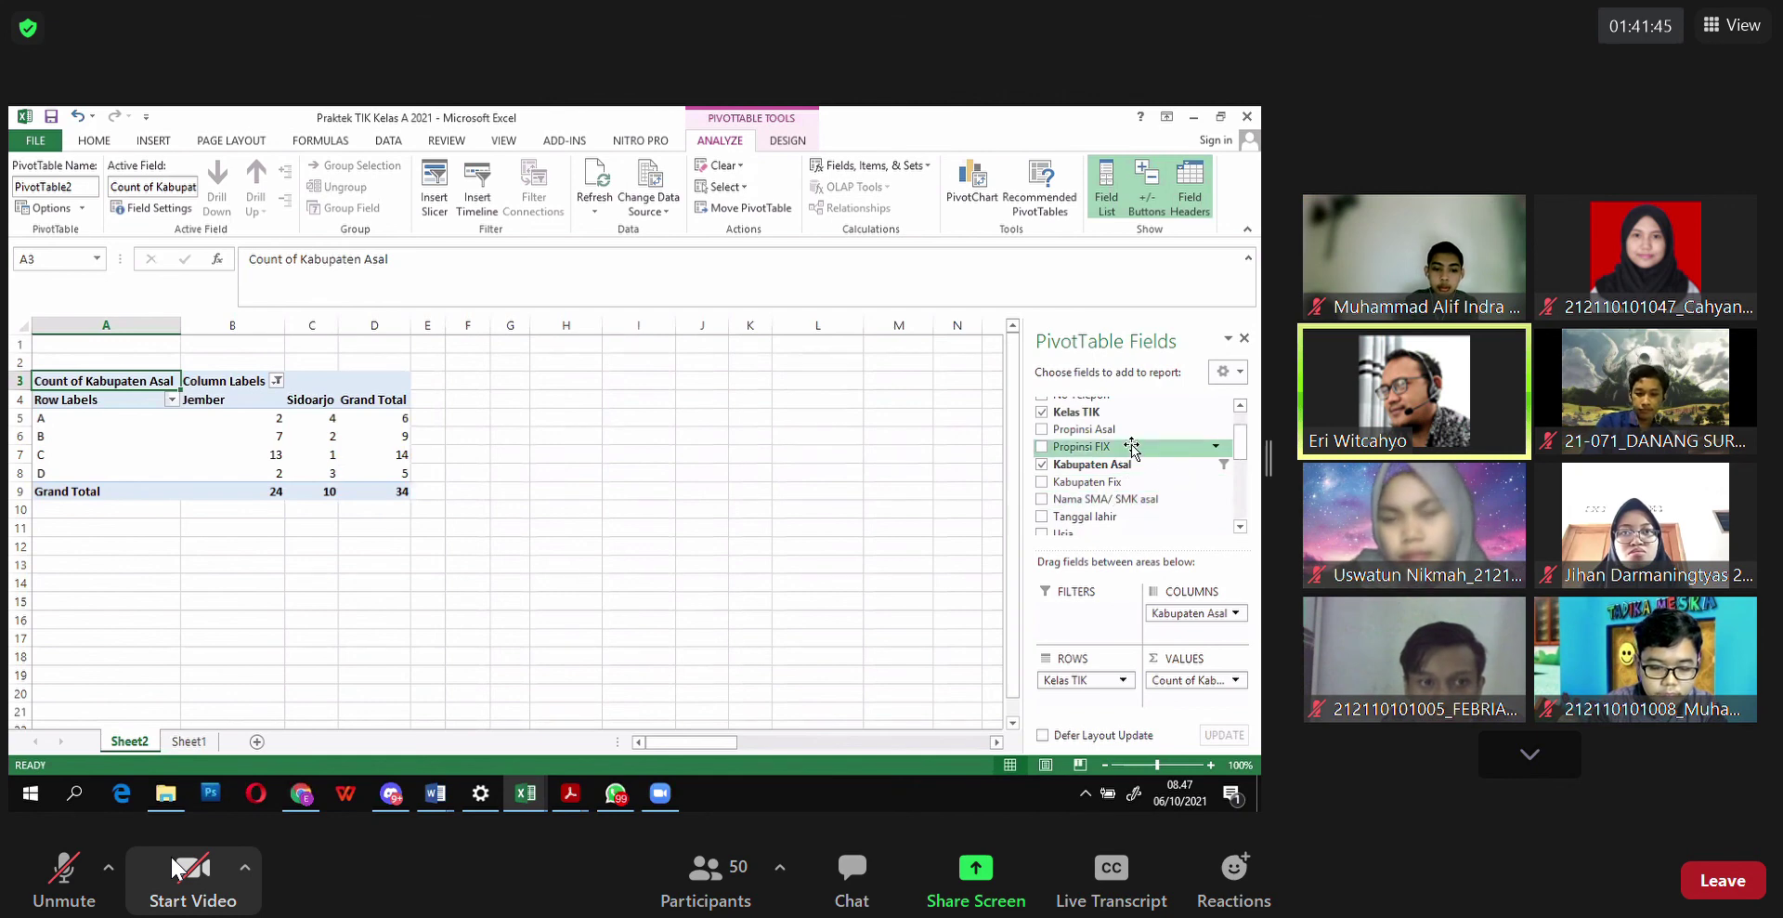
Step: Replace Kabupaten Asal with Propinsi FIX in the pivot table's columns and filter it to Nusa Tenggara Barat only
left_click_drag(1131, 446, 1213, 639)
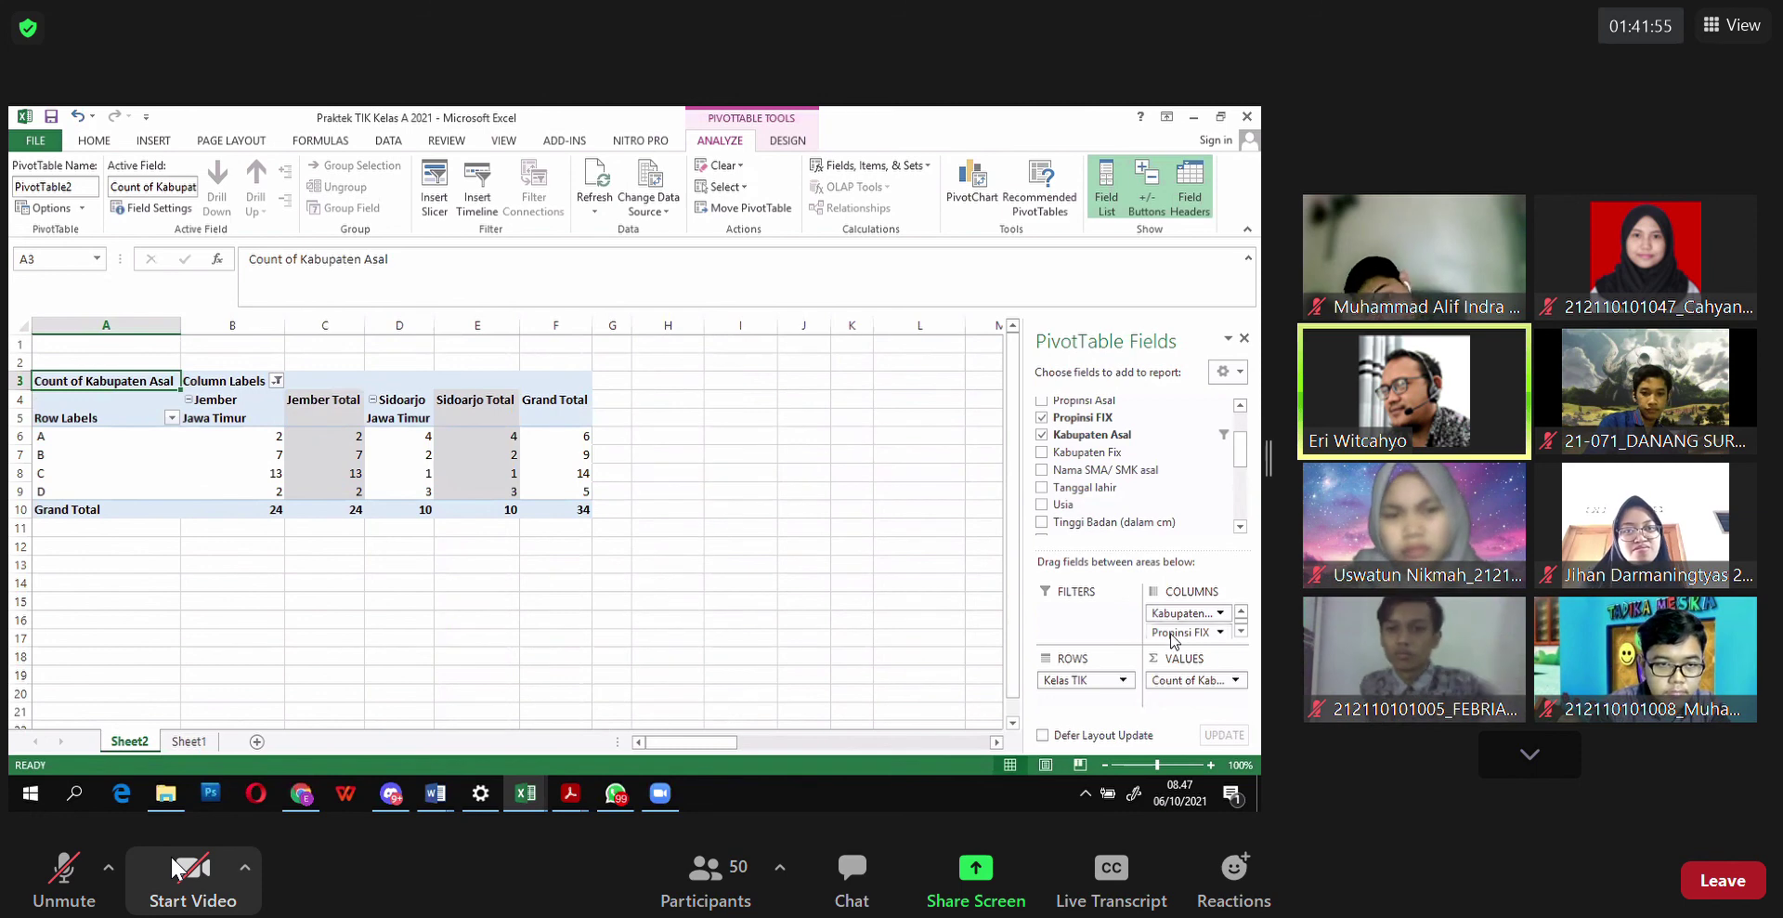
left_click(1041, 436)
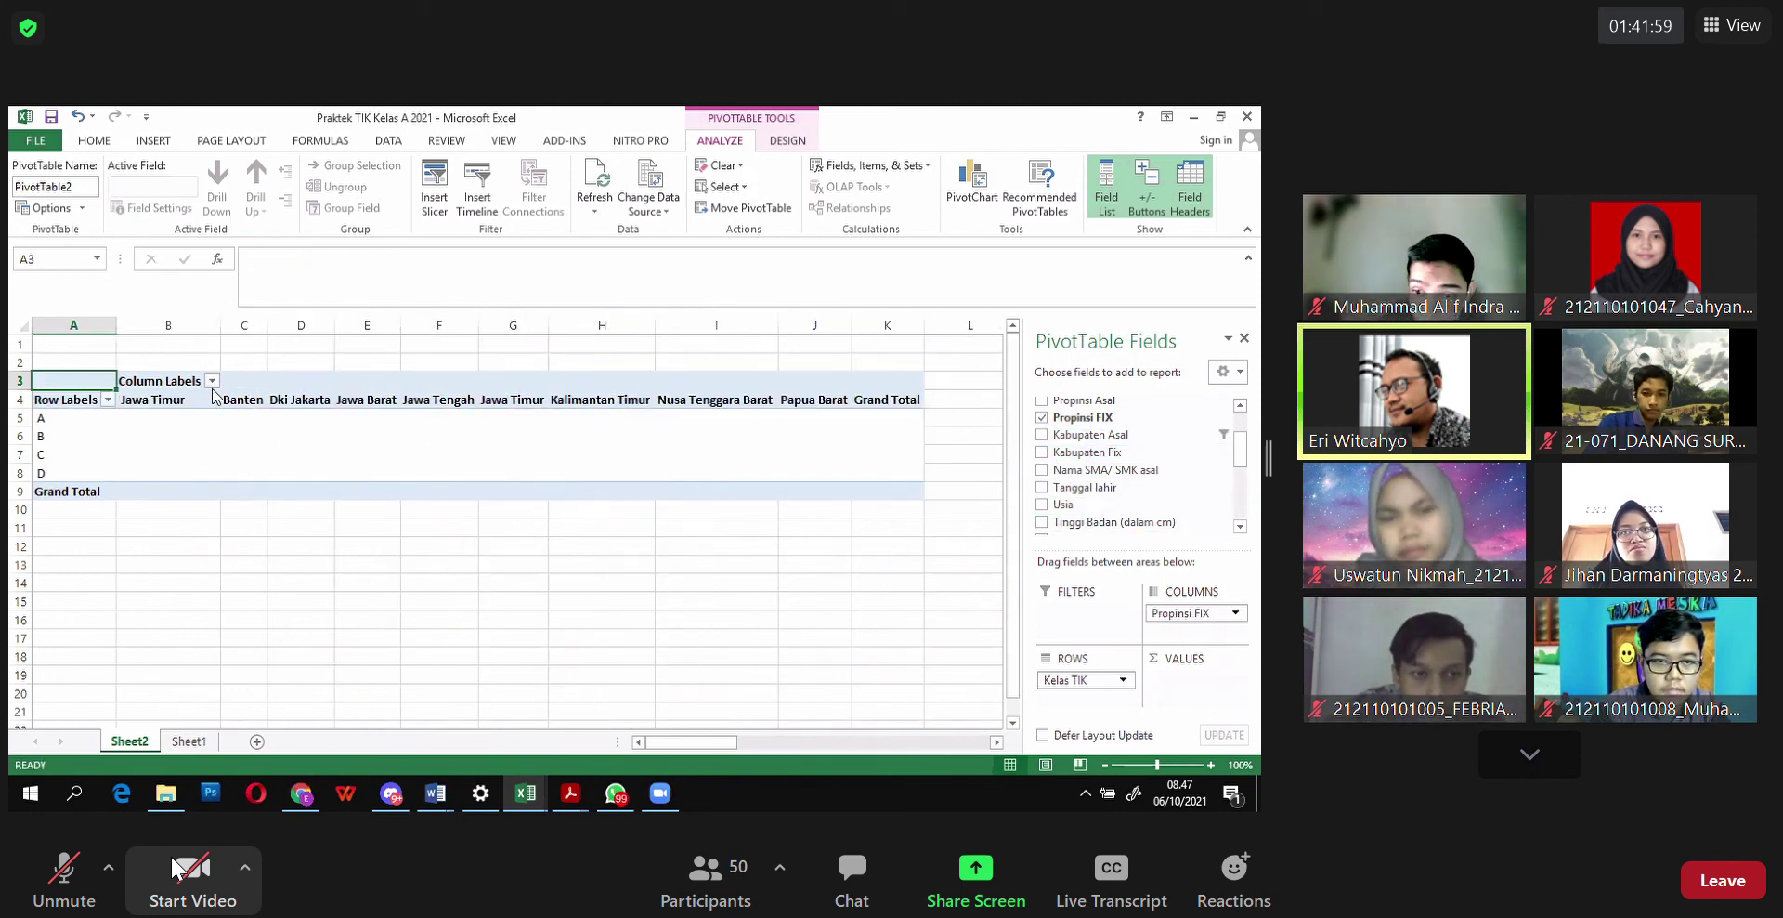
left_click(212, 381)
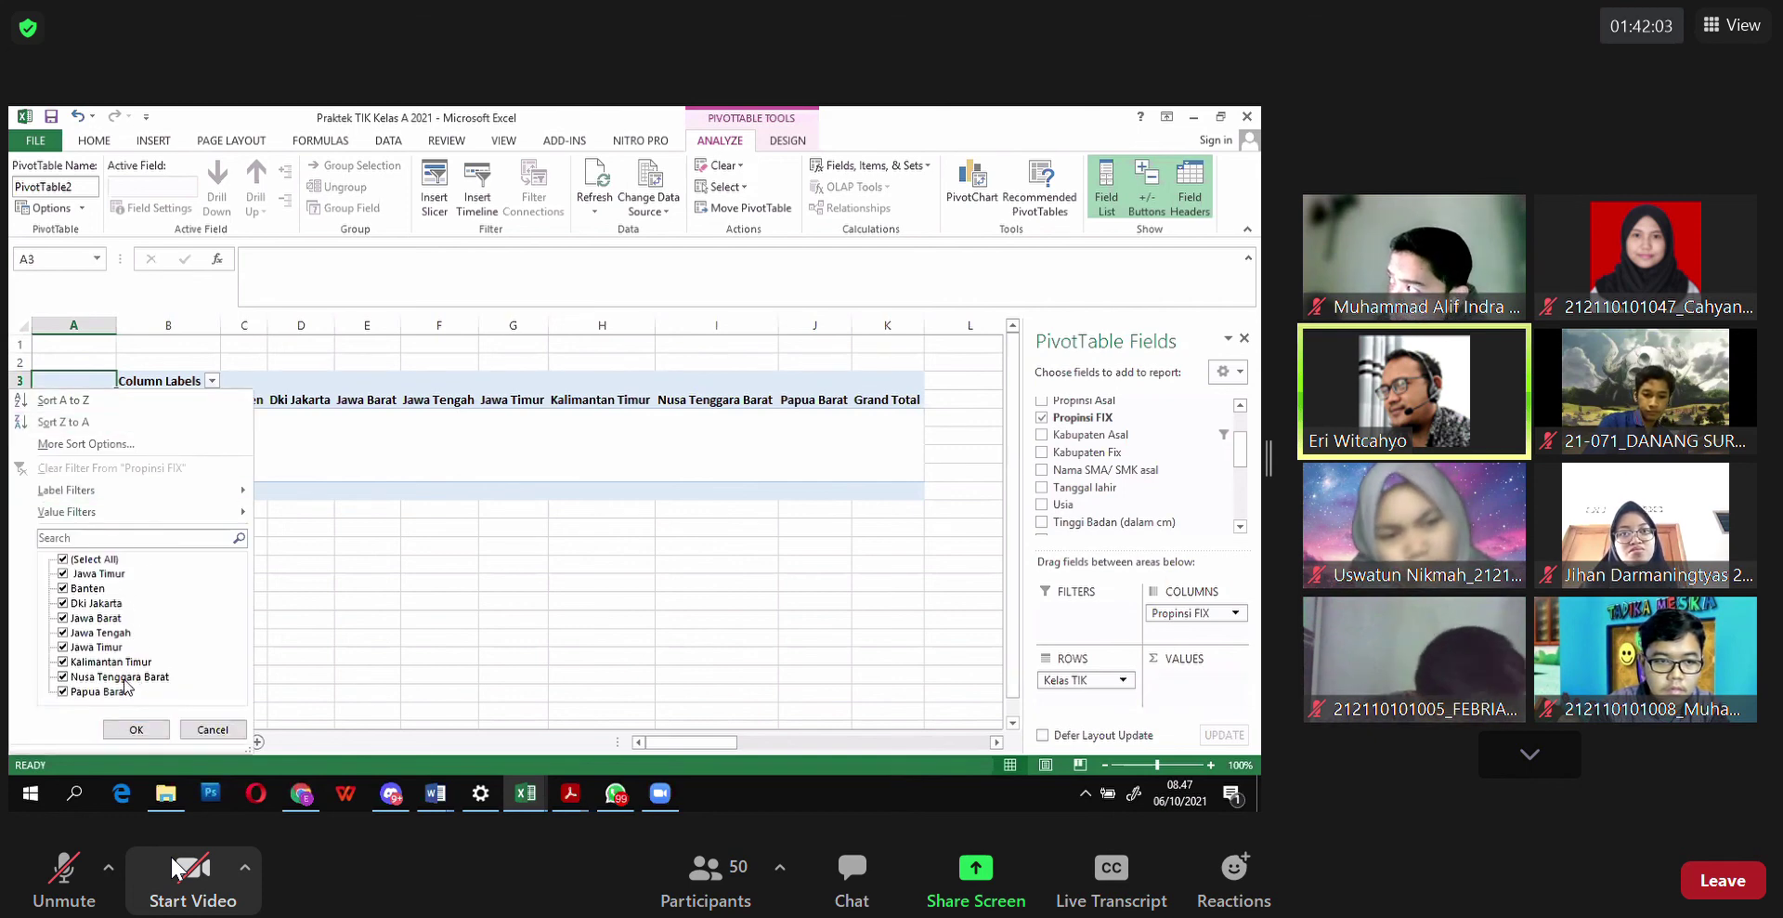
left_click(63, 560)
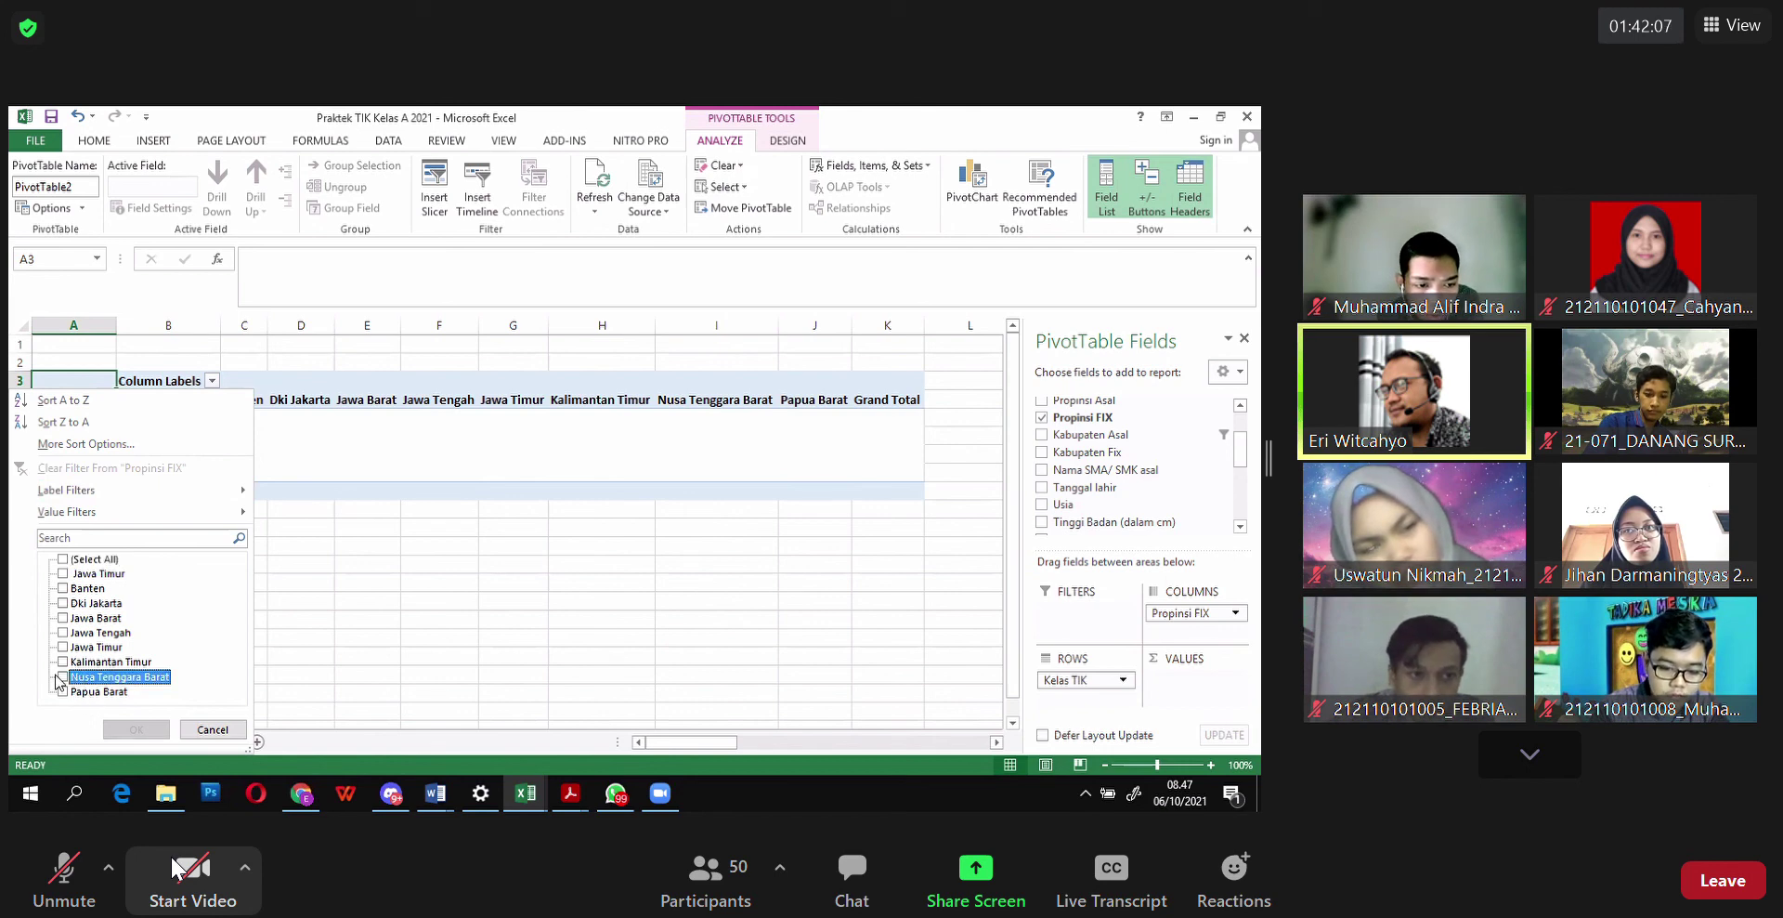
left_click(59, 677)
left_click(136, 730)
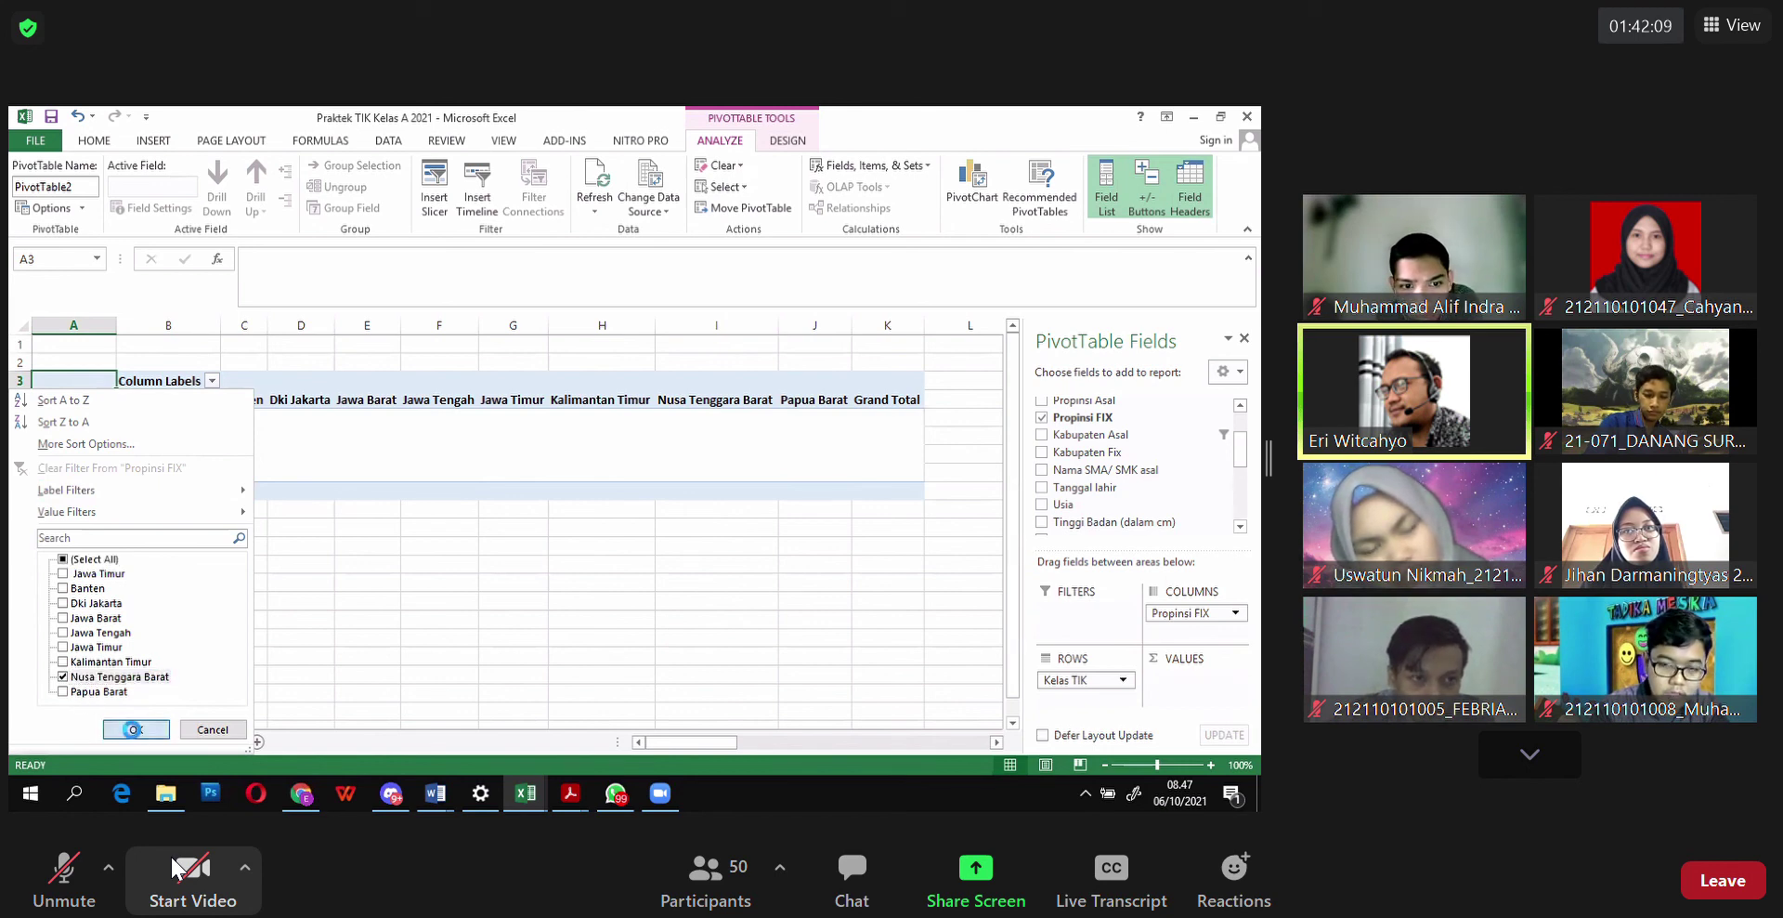
Step: Add Propinsi FIX as the pivot table's counted value and select the whole pivot table
left_click_drag(1075, 424, 1195, 692)
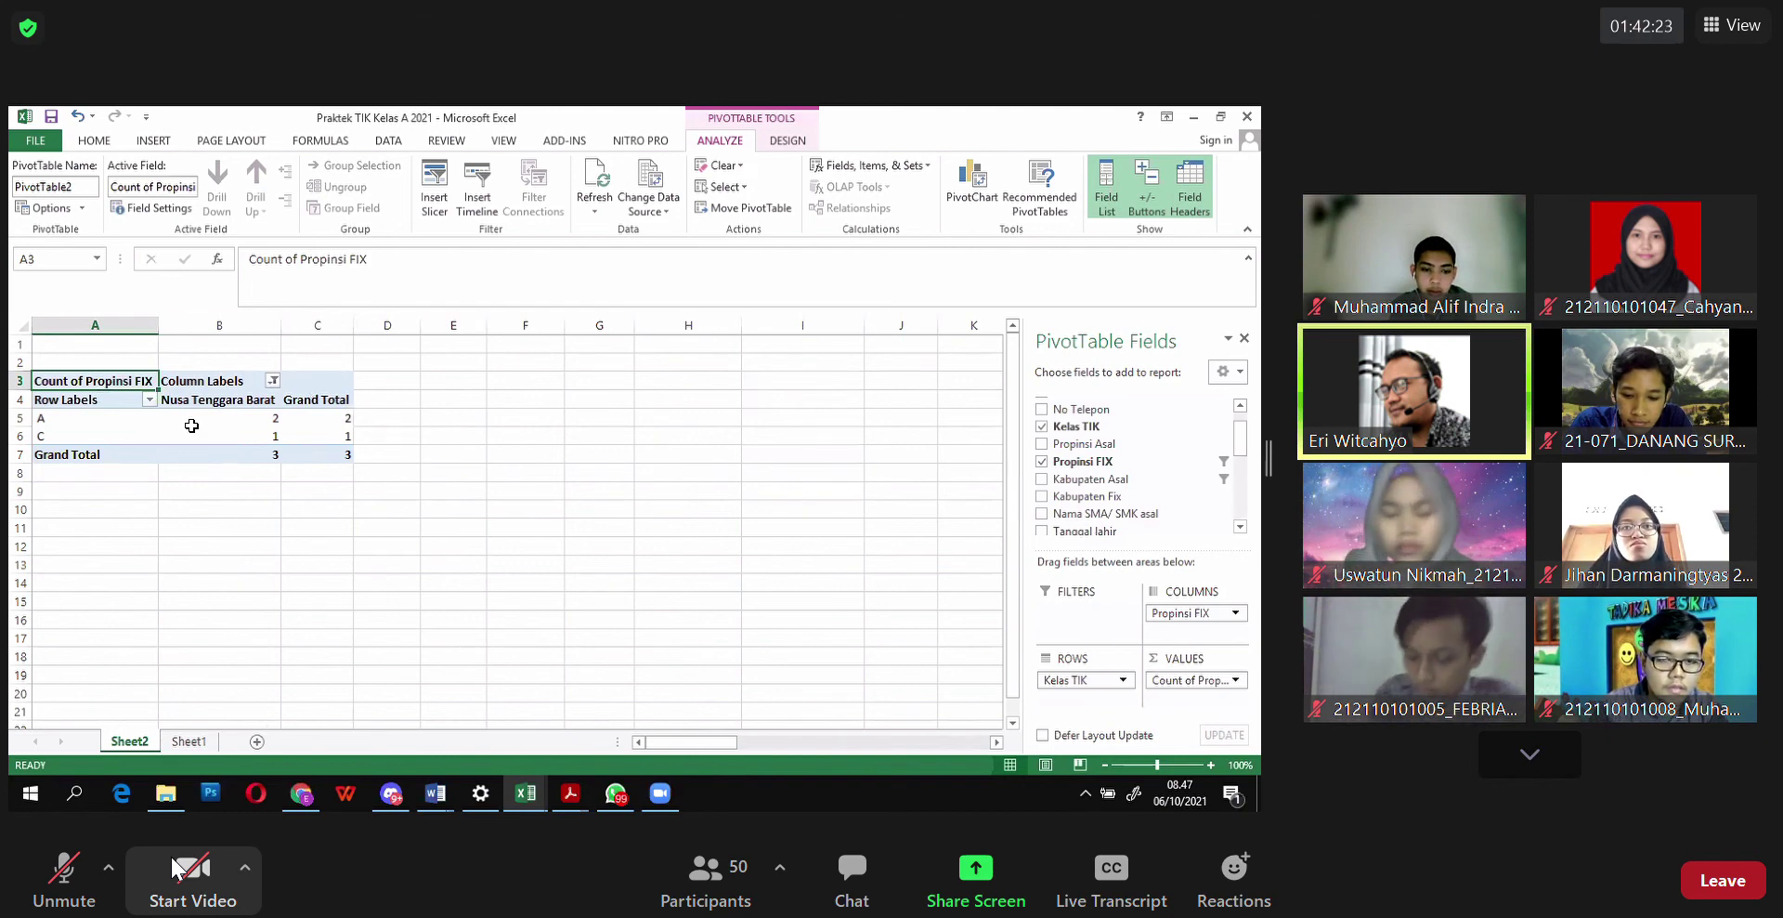
left_click_drag(107, 382, 312, 461)
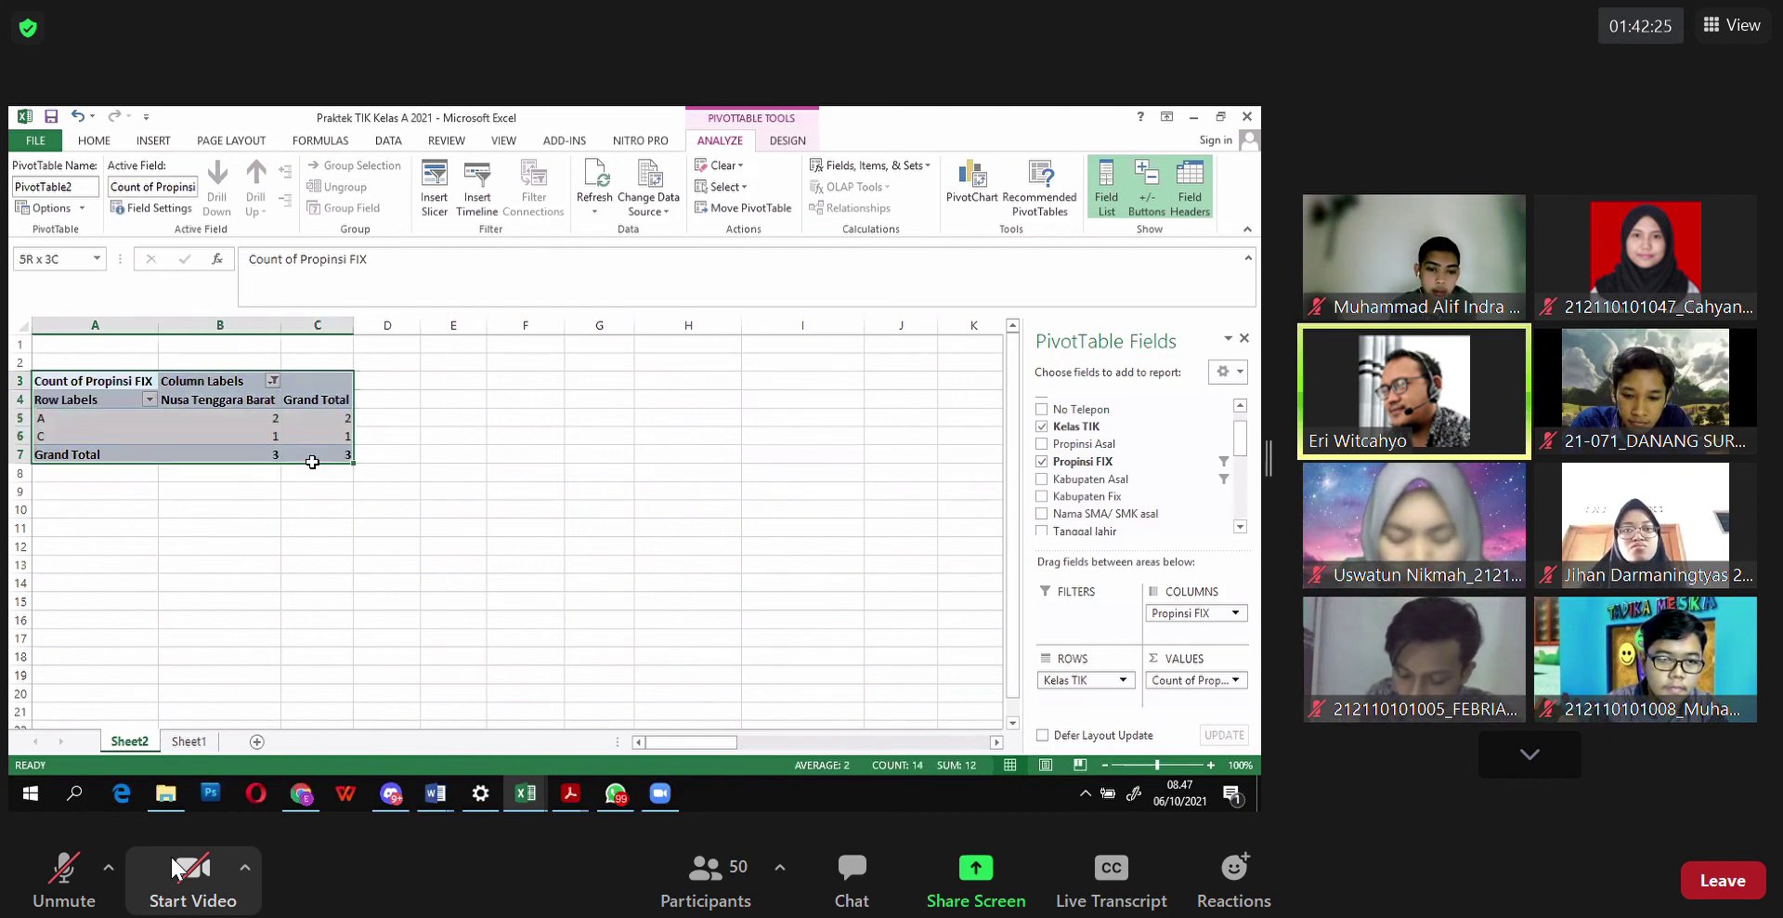